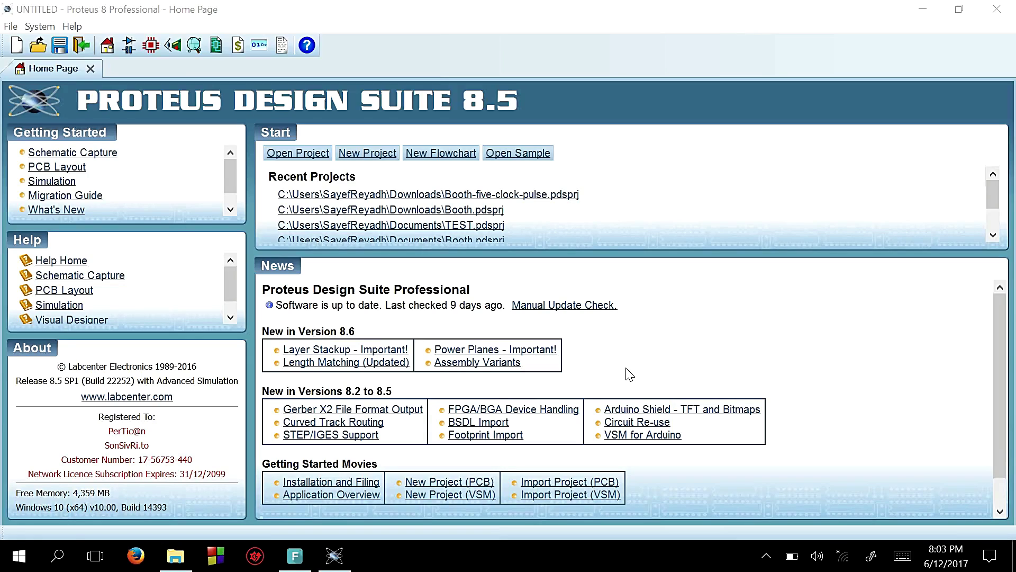
Start a new project named YoutubeBooth in the default documents folder.
{"action": "left_click", "coordinate": [17, 45]}
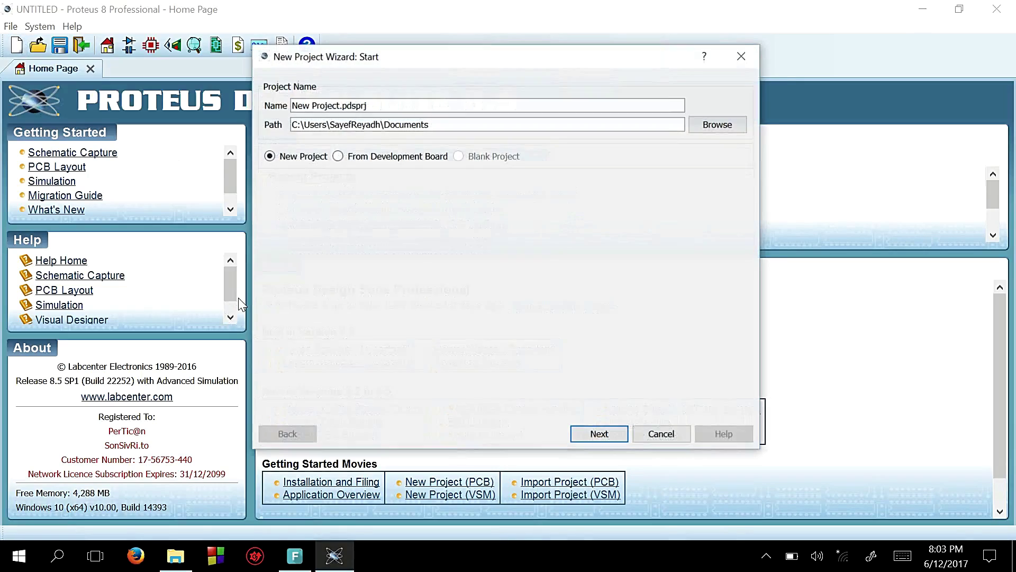
{"action": "left_click", "coordinate": [341, 106]}
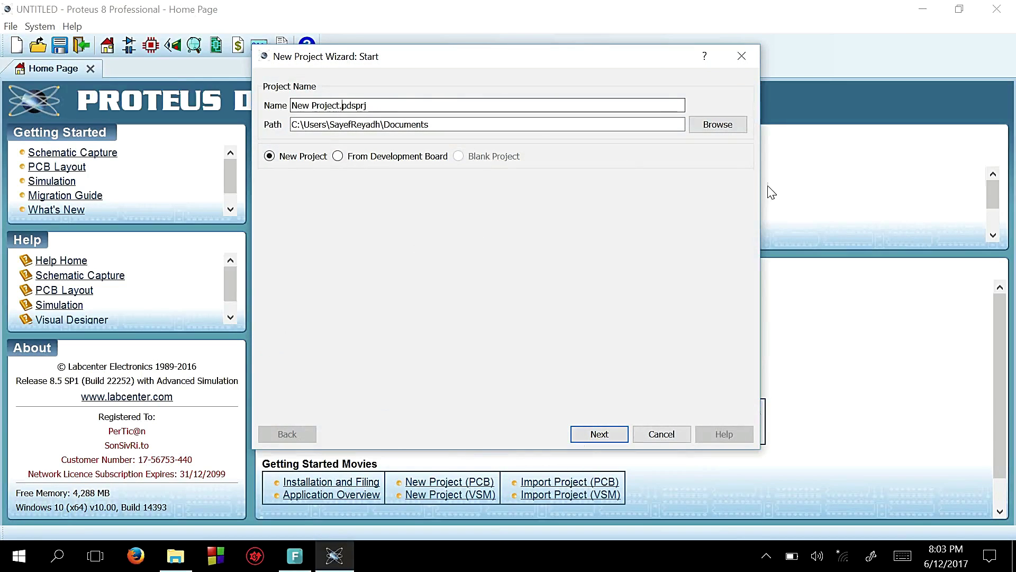
{"action": "key", "text": "ctrl+shift+Left"}
{"action": "key", "text": "ctrl+shift+Left"}
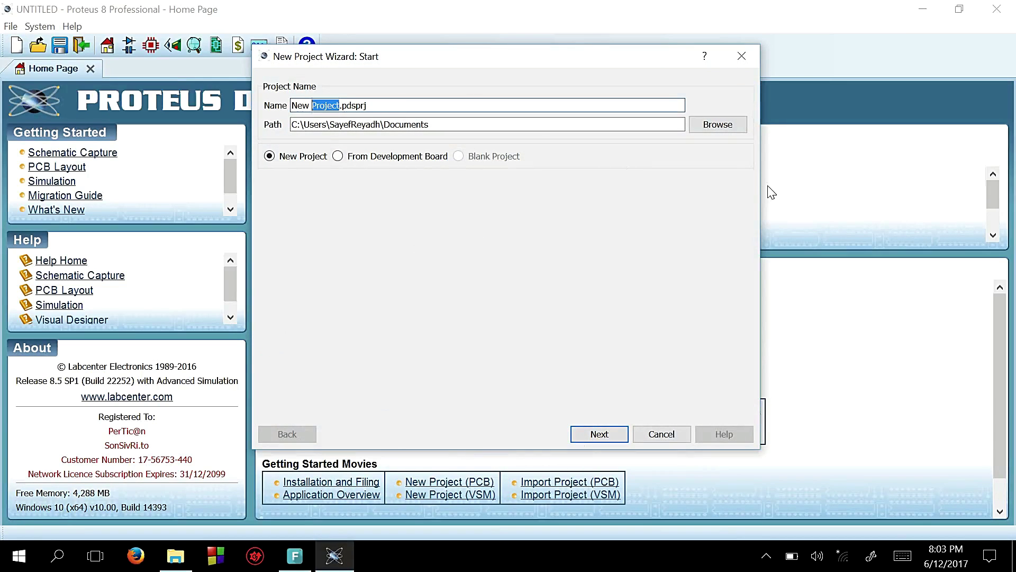
{"action": "type", "text": "You"}
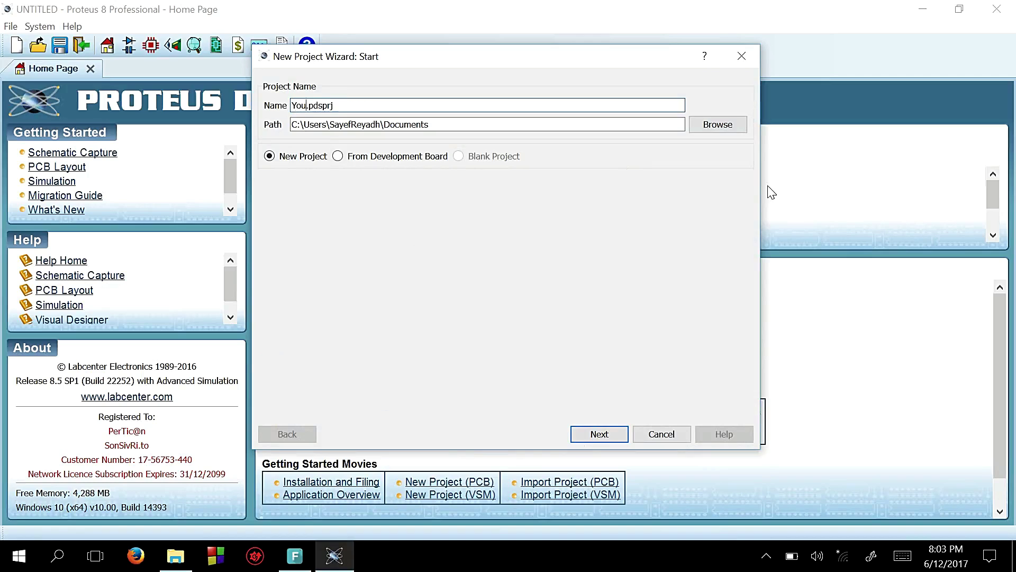
{"action": "type", "text": "tubeBooth"}
{"action": "key", "text": "Return"}
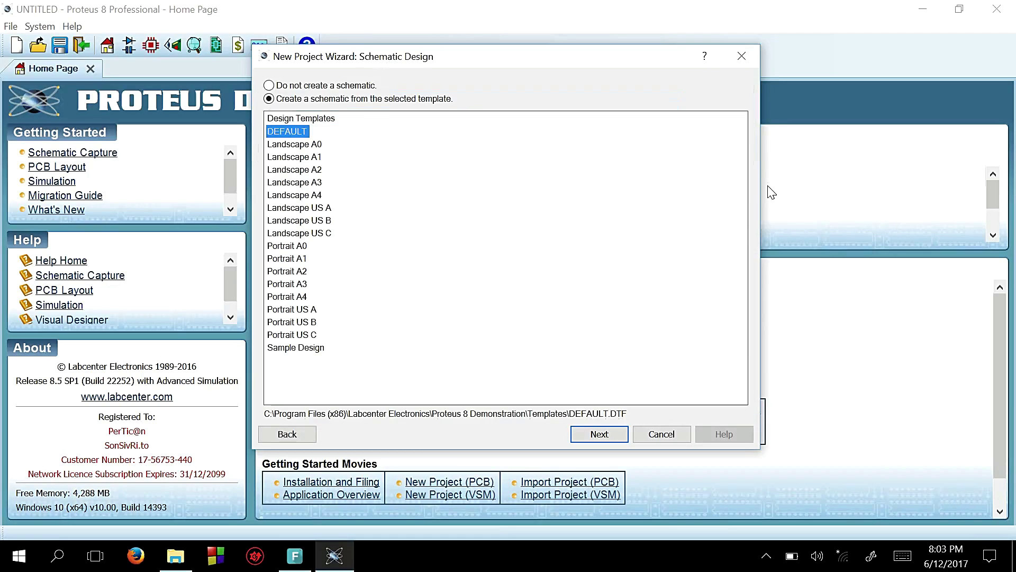
Create the project with a schematic from the DEFAULT template and no firmware project.
{"action": "left_click", "coordinate": [612, 437]}
{"action": "left_click", "coordinate": [616, 435]}
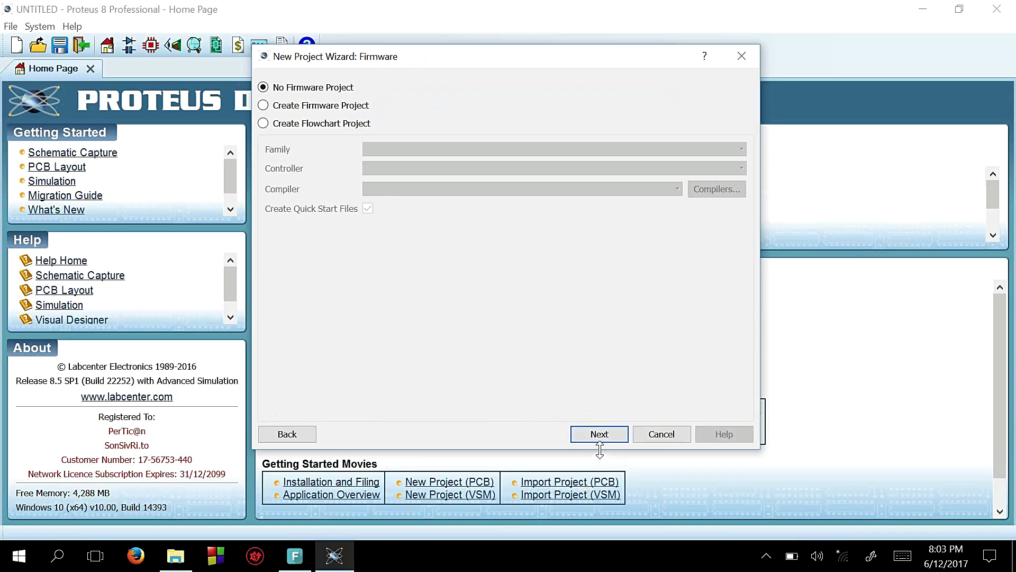
{"action": "left_click", "coordinate": [605, 437]}
{"action": "left_click", "coordinate": [603, 439]}
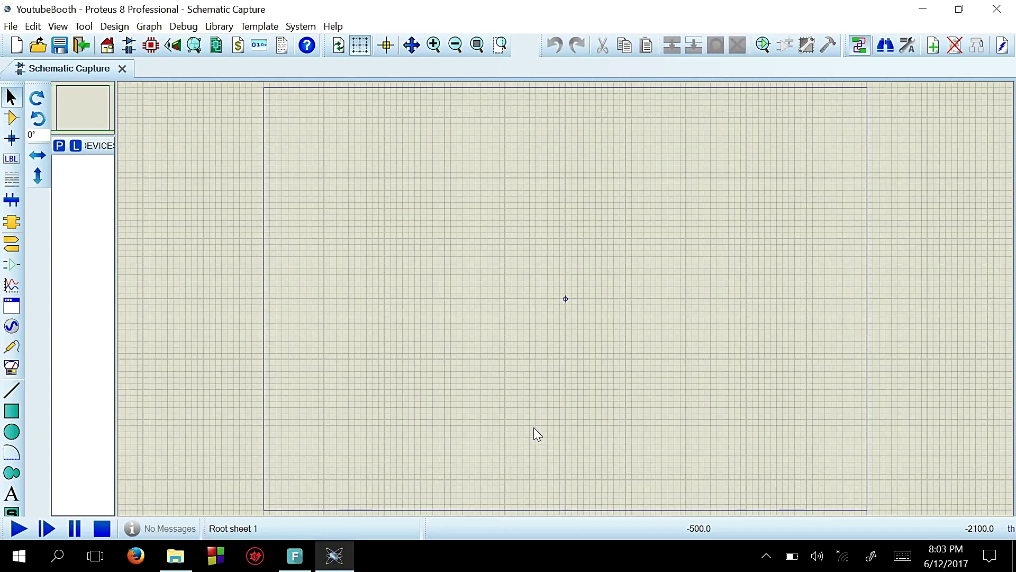
Add the 7408 AND gate and the 7432 OR gate from the device library to the project's device list.
{"action": "left_click", "coordinate": [59, 145]}
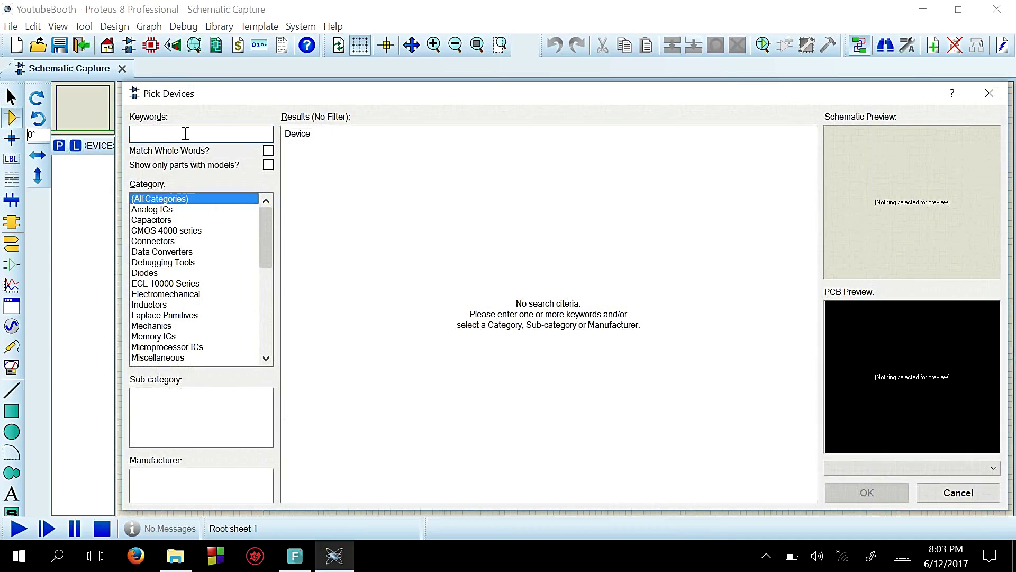
{"action": "type", "text": "7408"}
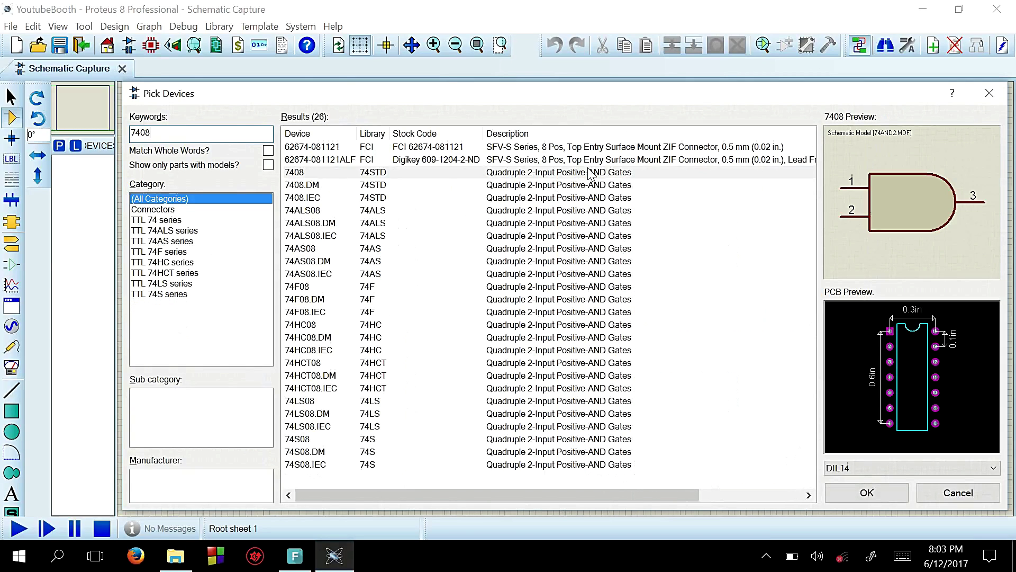
{"action": "double_click", "coordinate": [591, 174]}
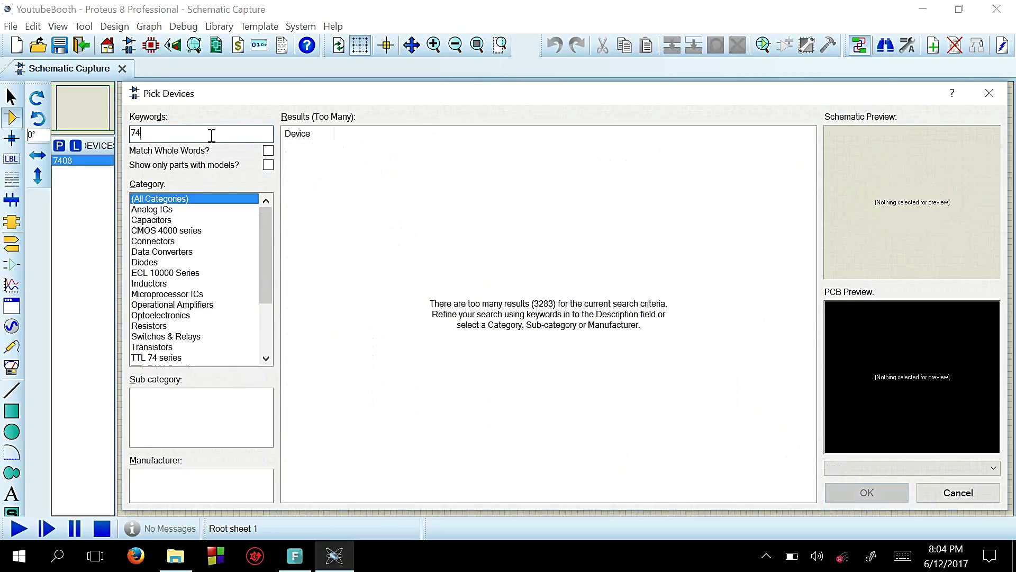
{"action": "type", "text": "32"}
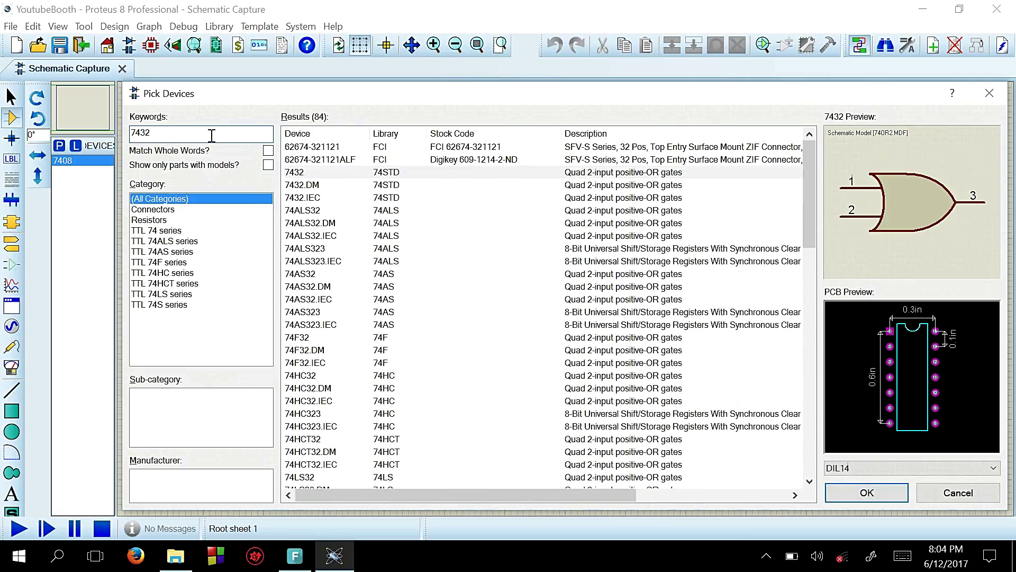
{"action": "double_click", "coordinate": [565, 170]}
Search the device library for 7486 and 74386, and add the 74HC386 XOR gate to the device list.
{"action": "left_click", "coordinate": [190, 134]}
{"action": "key", "text": "BackSpace"}
{"action": "key", "text": "BackSpace"}
{"action": "type", "text": "86"}
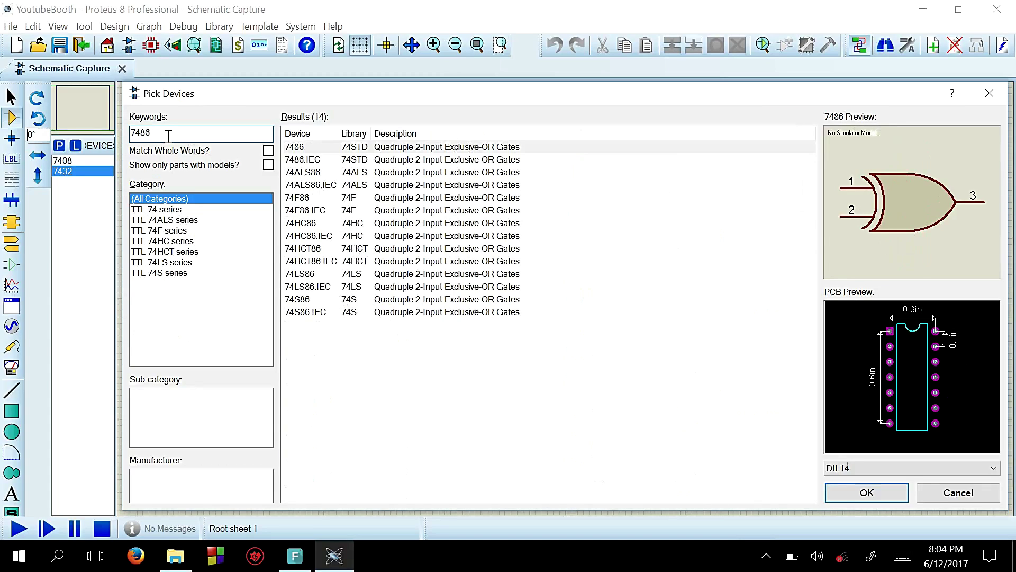
{"action": "key", "text": "Left"}
{"action": "key", "text": "Left"}
{"action": "type", "text": "3"}
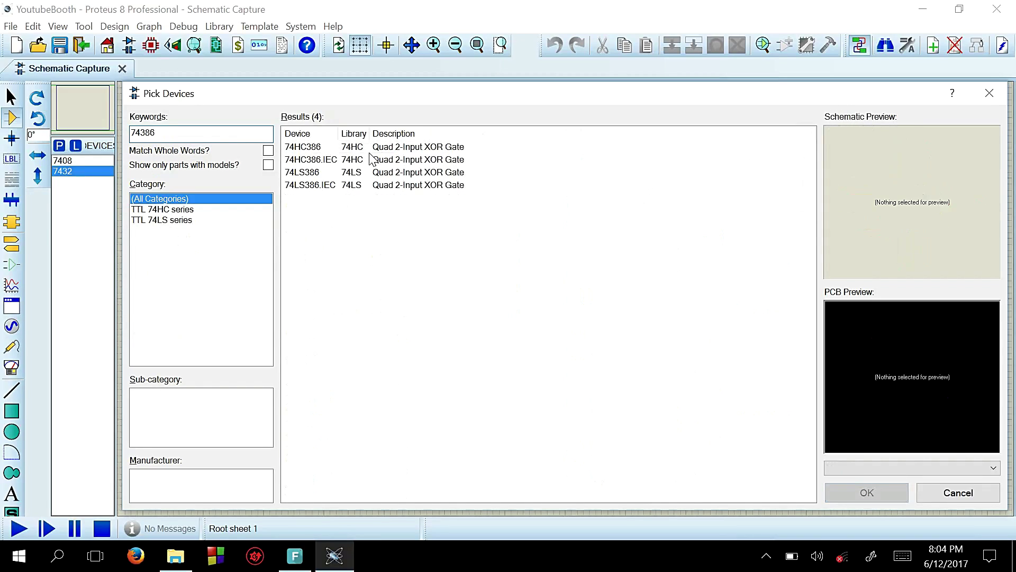
{"action": "left_click", "coordinate": [385, 150]}
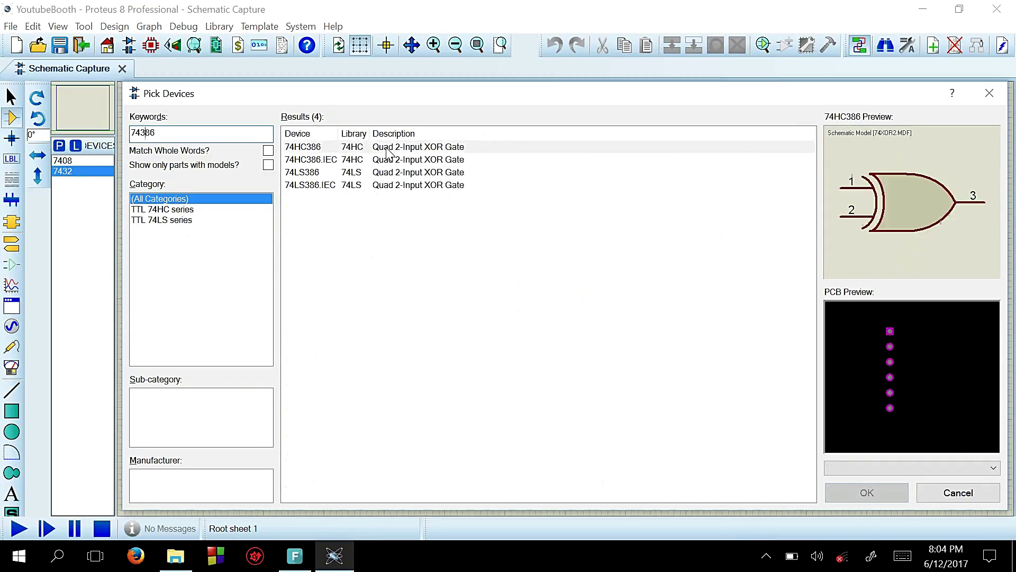
{"action": "double_click", "coordinate": [424, 149]}
Search the device library for the 74194 shift register.
{"action": "left_click", "coordinate": [210, 132]}
{"action": "key", "text": "BackSpace"}
{"action": "key", "text": "BackSpace"}
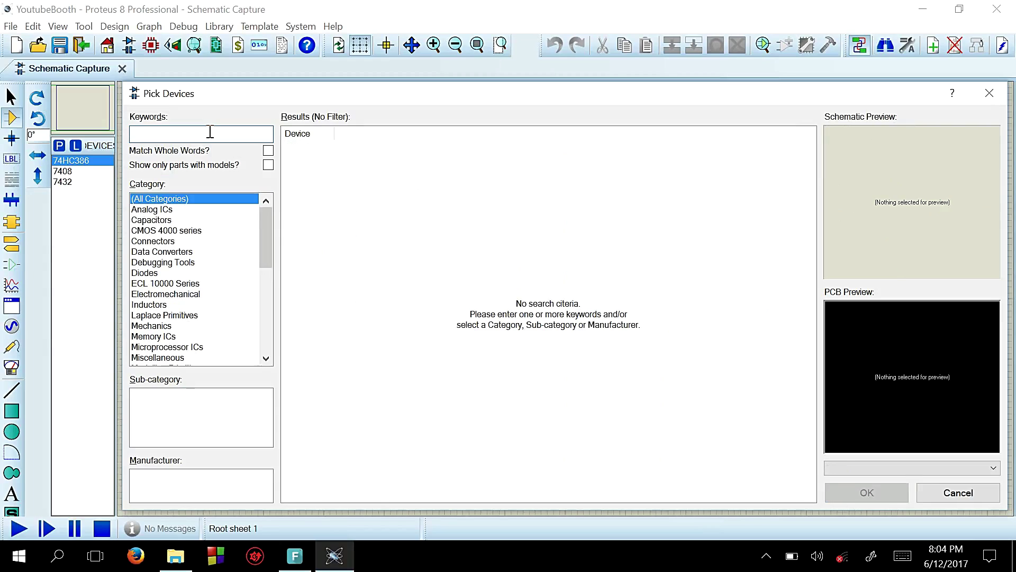
{"action": "type", "text": "7"}
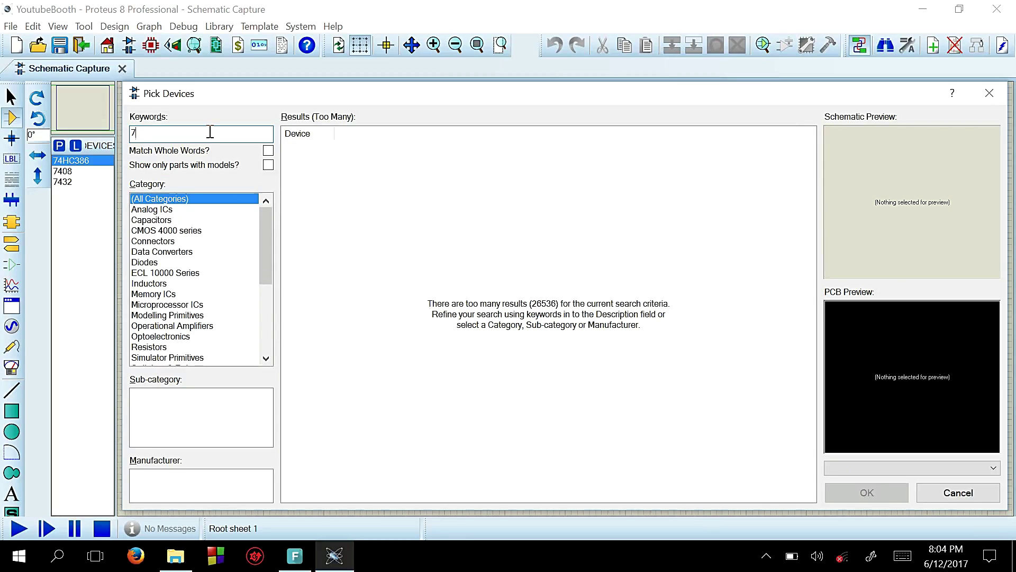
{"action": "type", "text": "410"}
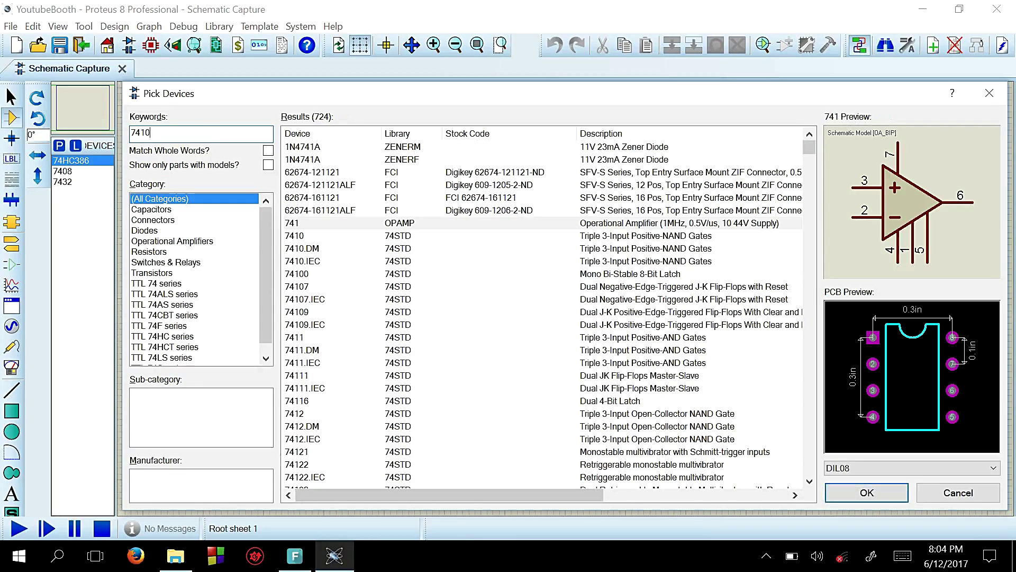
{"action": "type", "text": "94"}
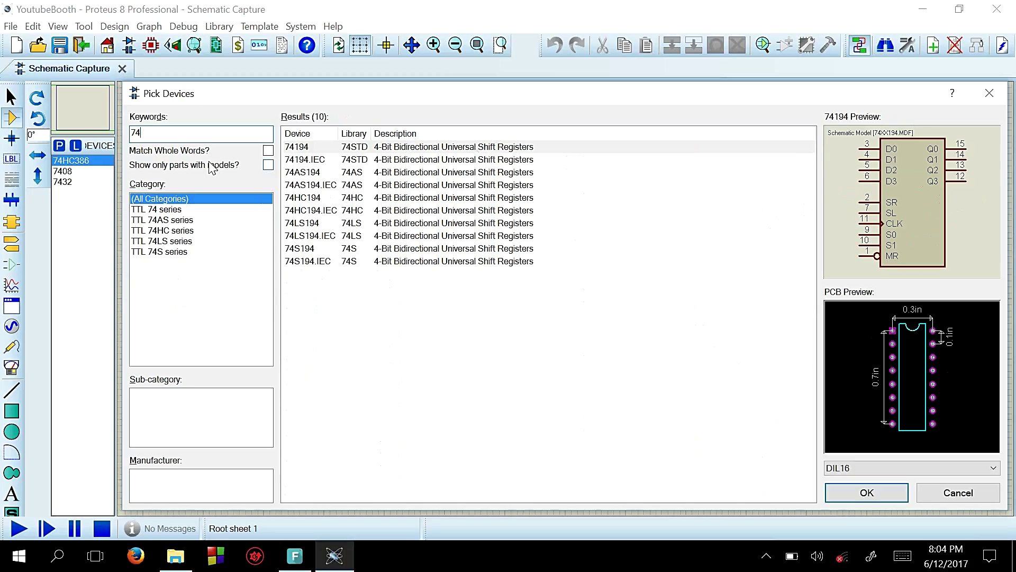
Search the device library for "adder" and add the 74283 4-bit full adder to the device list.
{"action": "type", "text": "adder"}
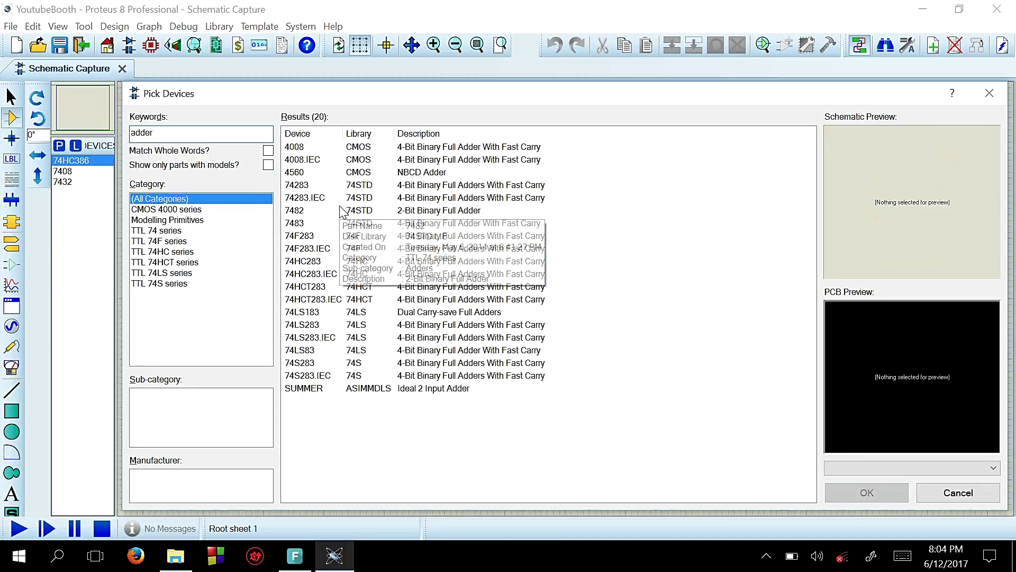
{"action": "left_click", "coordinate": [407, 172]}
{"action": "left_click", "coordinate": [414, 184]}
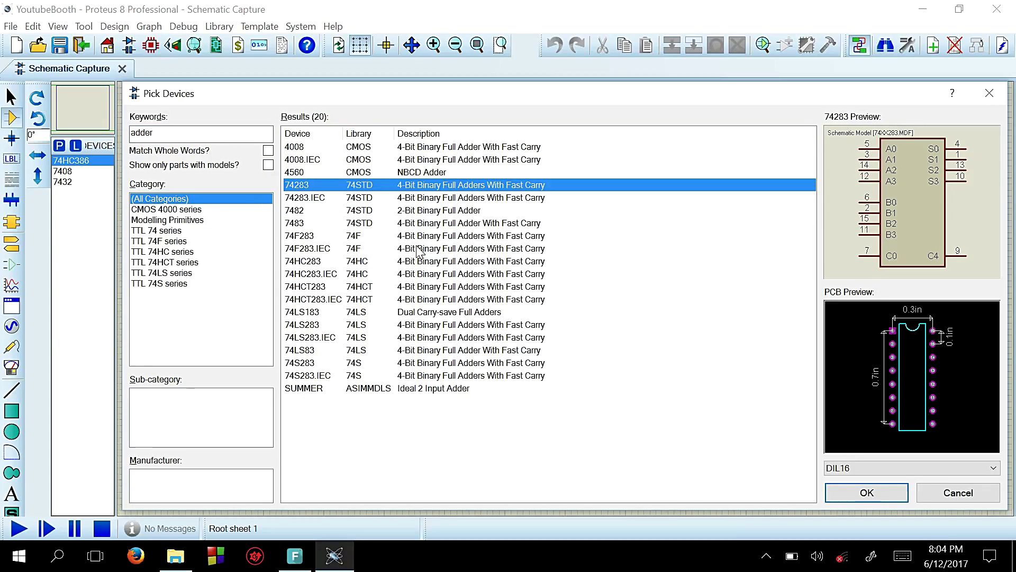
{"action": "double_click", "coordinate": [307, 186]}
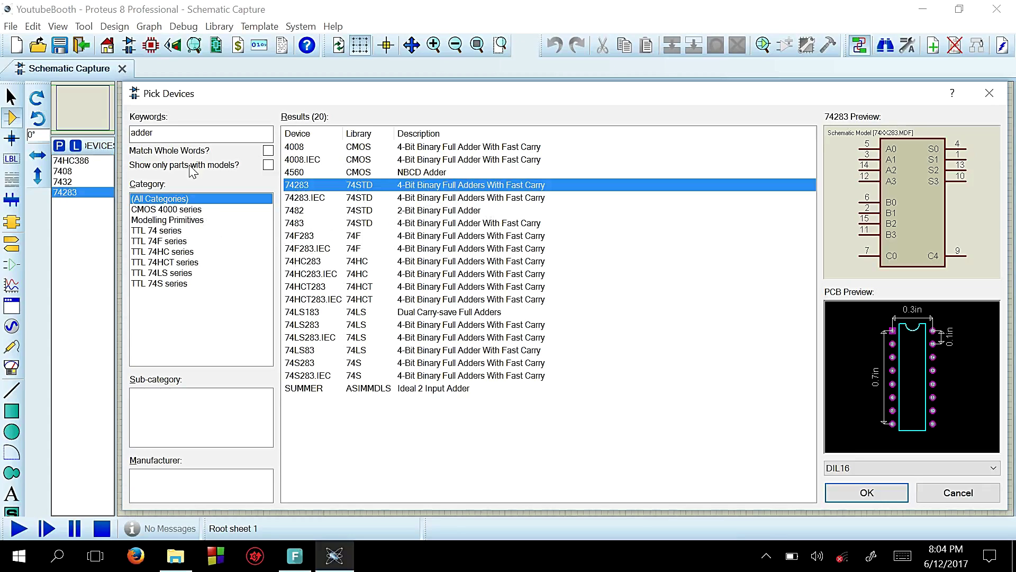
Search the device library for 4013 and add the 4013 dual D-type flip-flop to the device list.
{"action": "left_click", "coordinate": [179, 137]}
{"action": "double_click", "coordinate": [177, 137]}
{"action": "key", "text": "BackSpace"}
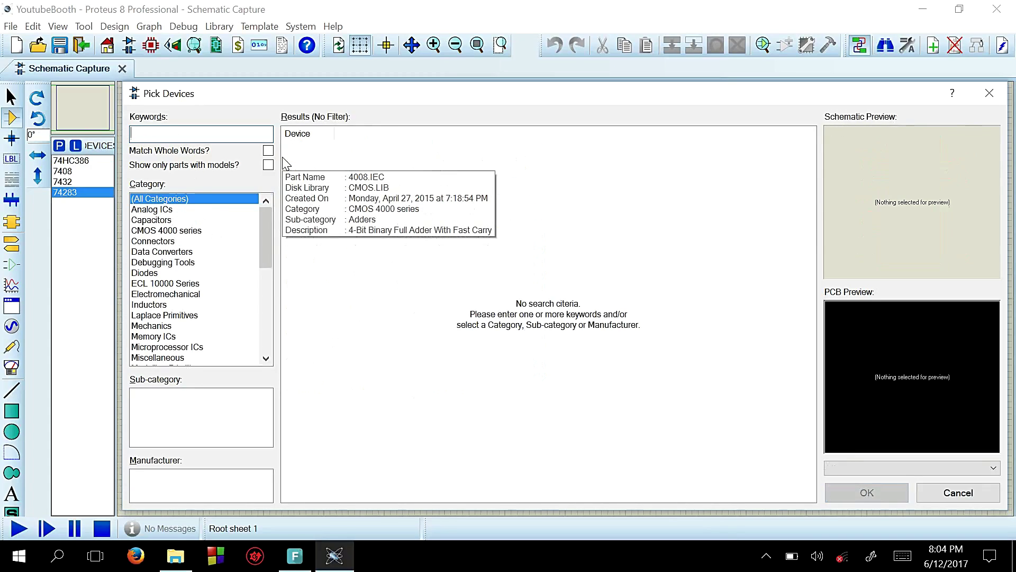
{"action": "type", "text": "40"}
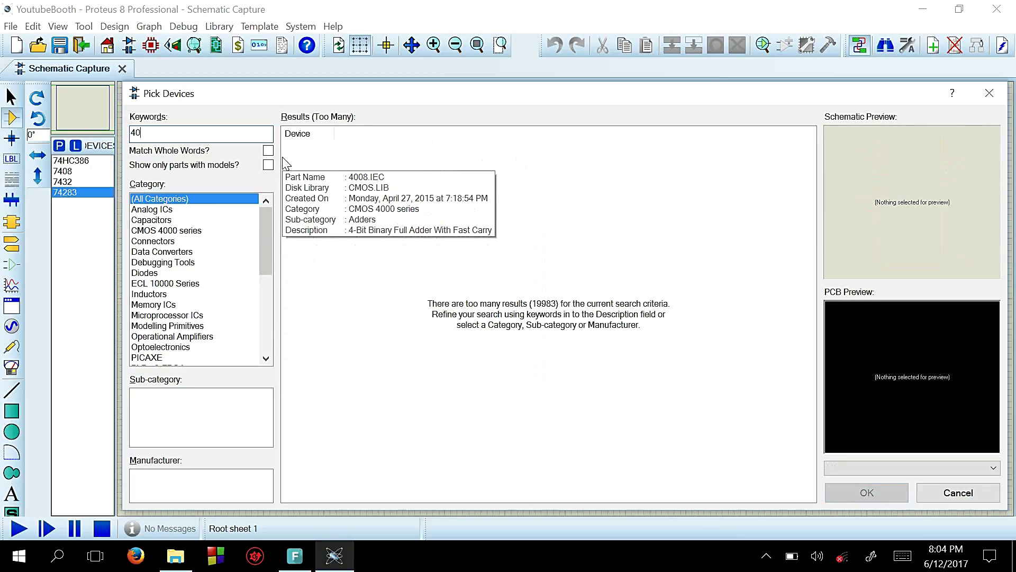
{"action": "type", "text": "13"}
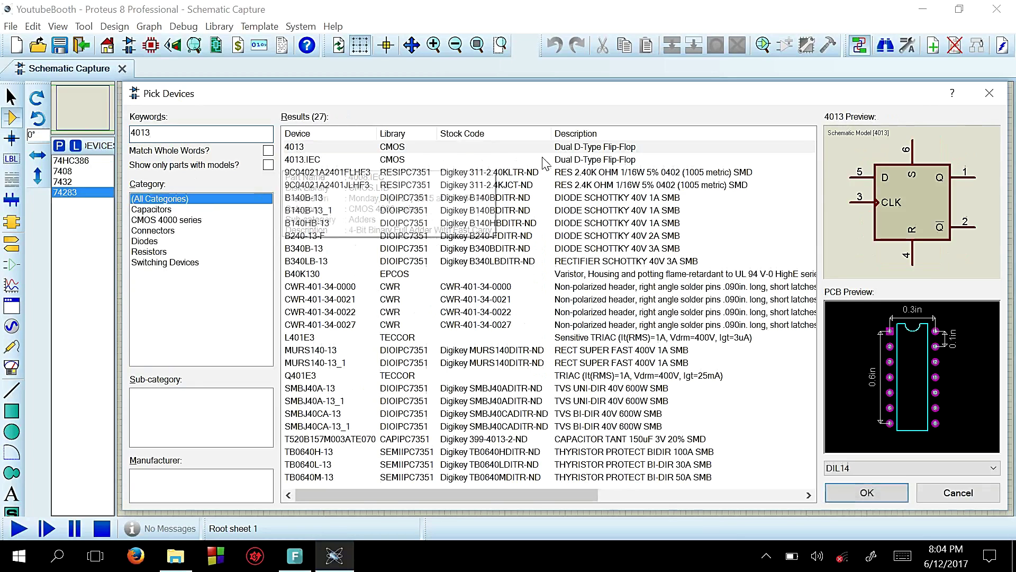
{"action": "double_click", "coordinate": [561, 148]}
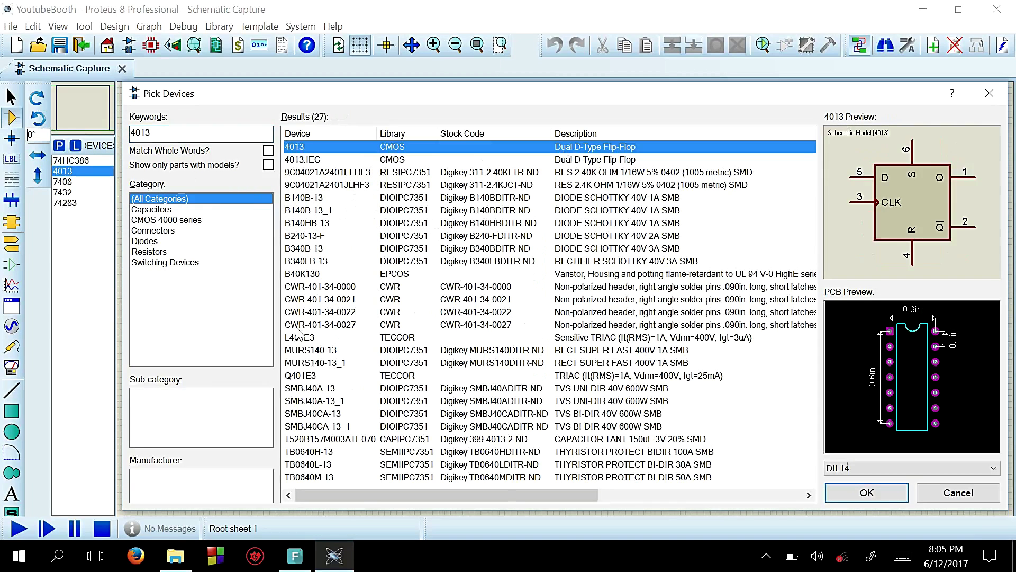
Search the device library for 74273 and add the 74273 octal D-type flip-flop to the device list.
{"action": "left_click", "coordinate": [194, 135]}
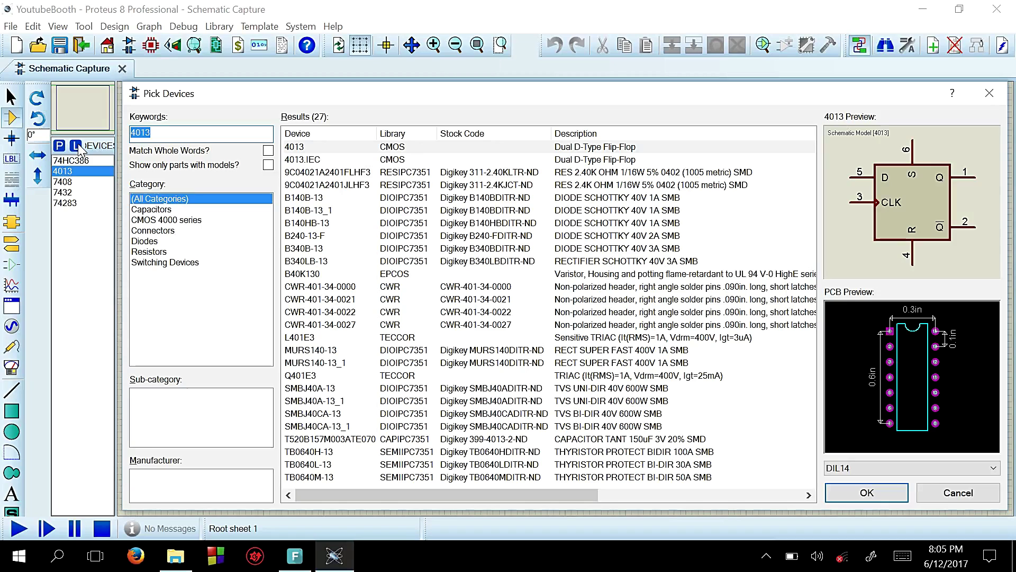
{"action": "type", "text": "7427"}
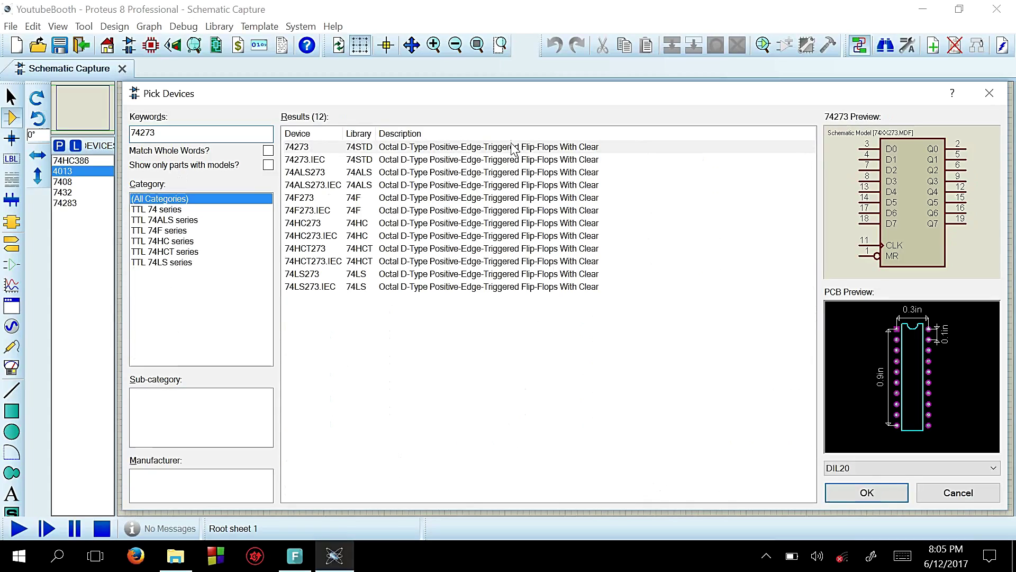
{"action": "left_click", "coordinate": [513, 147]}
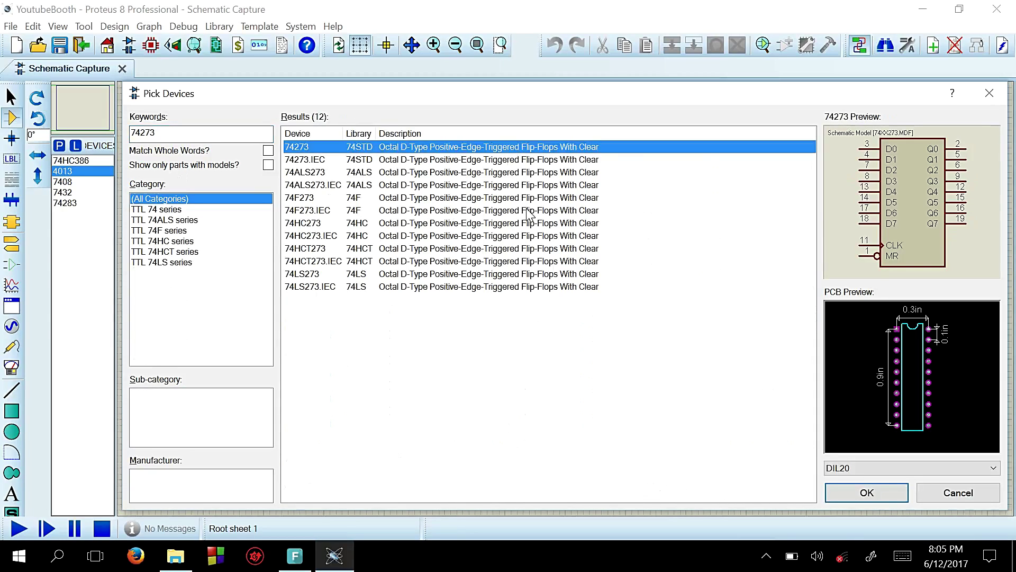
{"action": "double_click", "coordinate": [519, 150]}
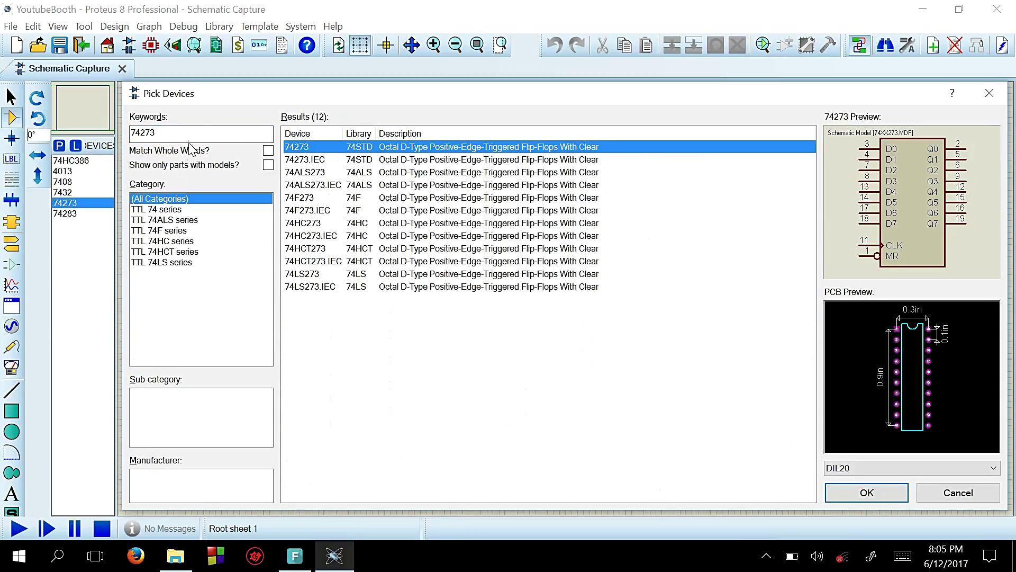
Search the device library for "logicto" and add the LOGICTOGGLE logic state source to the device list.
{"action": "left_click", "coordinate": [198, 129]}
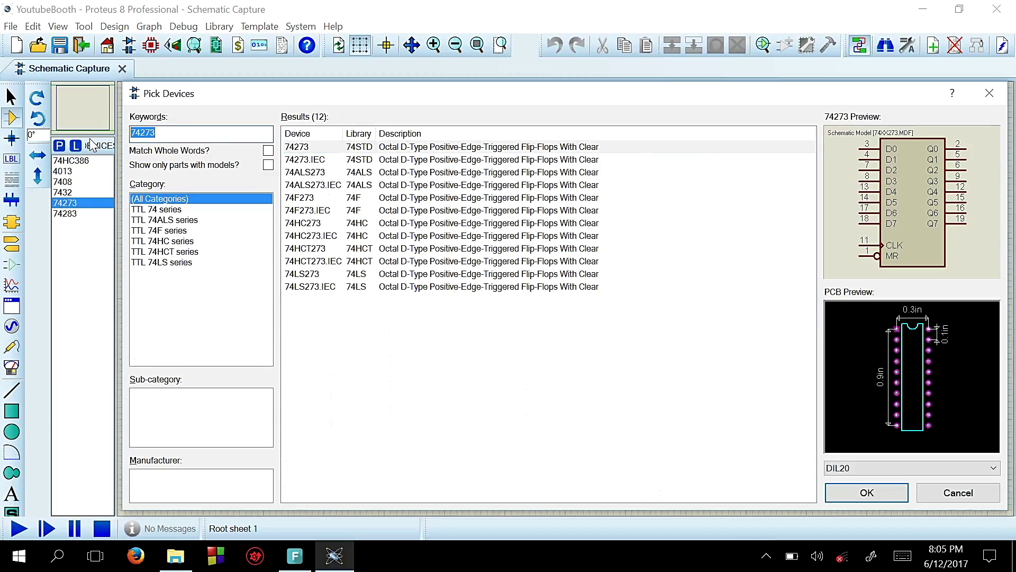
{"action": "key", "text": "BackSpace"}
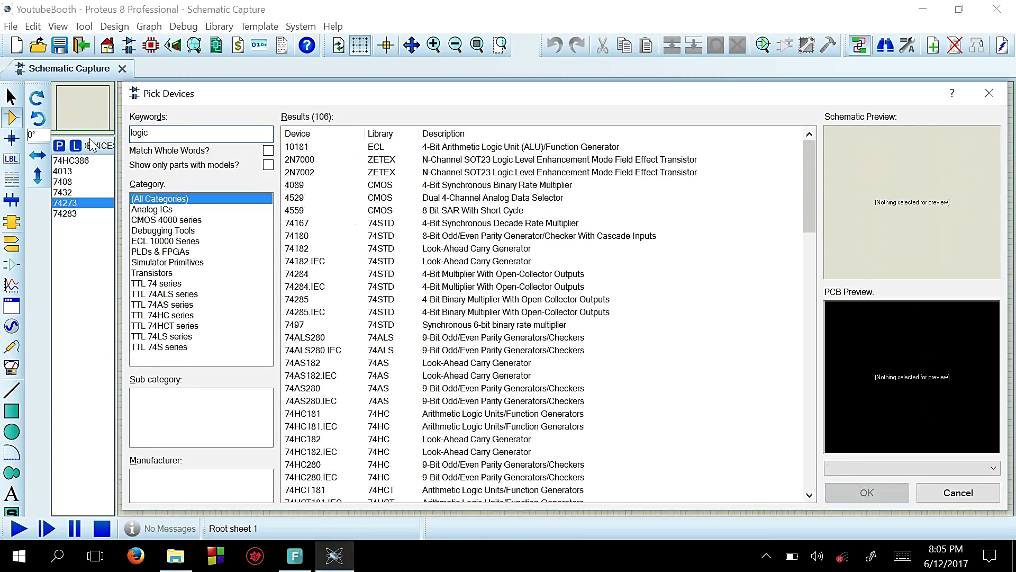
{"action": "type", "text": "to"}
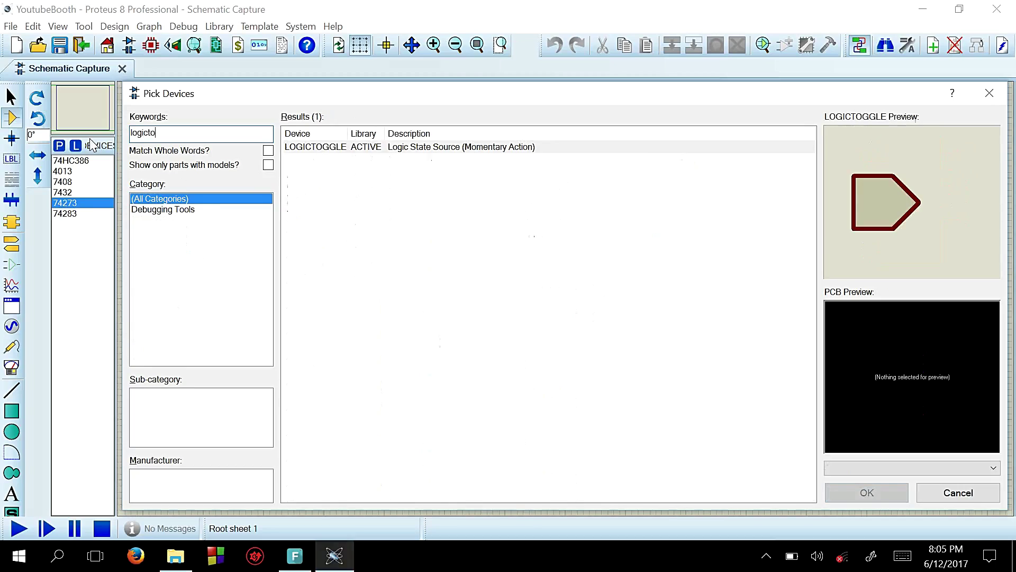
{"action": "double_click", "coordinate": [547, 144]}
Search for "logicprob", add the LOGICPROBE (BIG) indicator to the device list, and finish picking devices.
{"action": "left_click", "coordinate": [243, 139]}
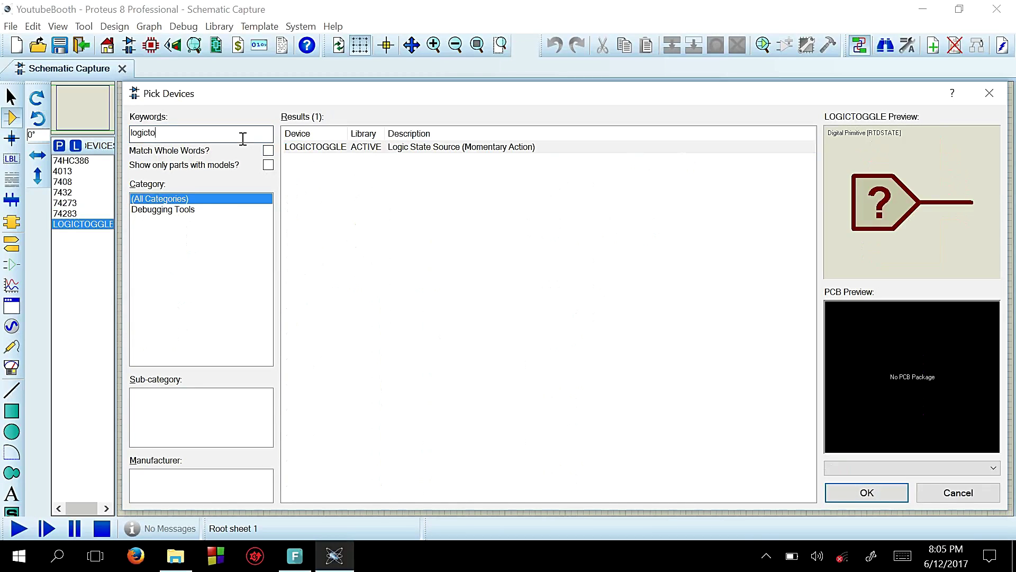
{"action": "type", "text": "prob"}
{"action": "double_click", "coordinate": [484, 161]}
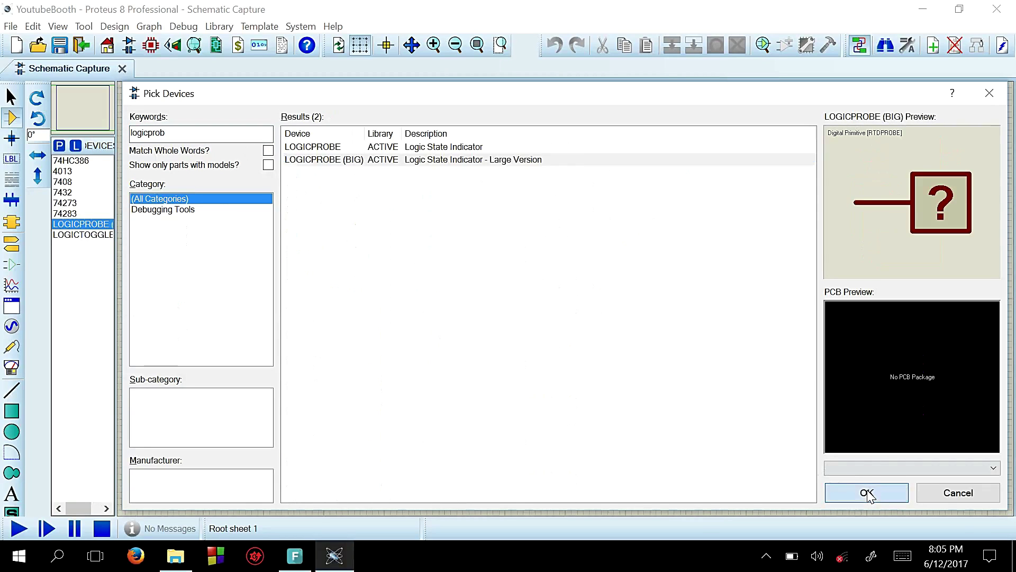
{"action": "left_click", "coordinate": [867, 493]}
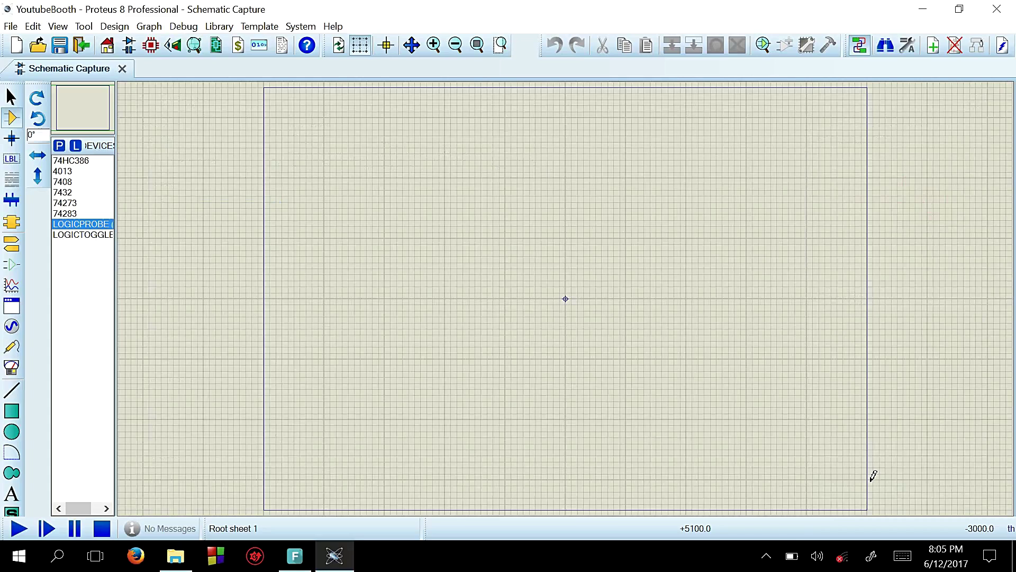
Place two 74283 adders on the schematic sheet, one directly below the other.
{"action": "left_click", "coordinate": [79, 214]}
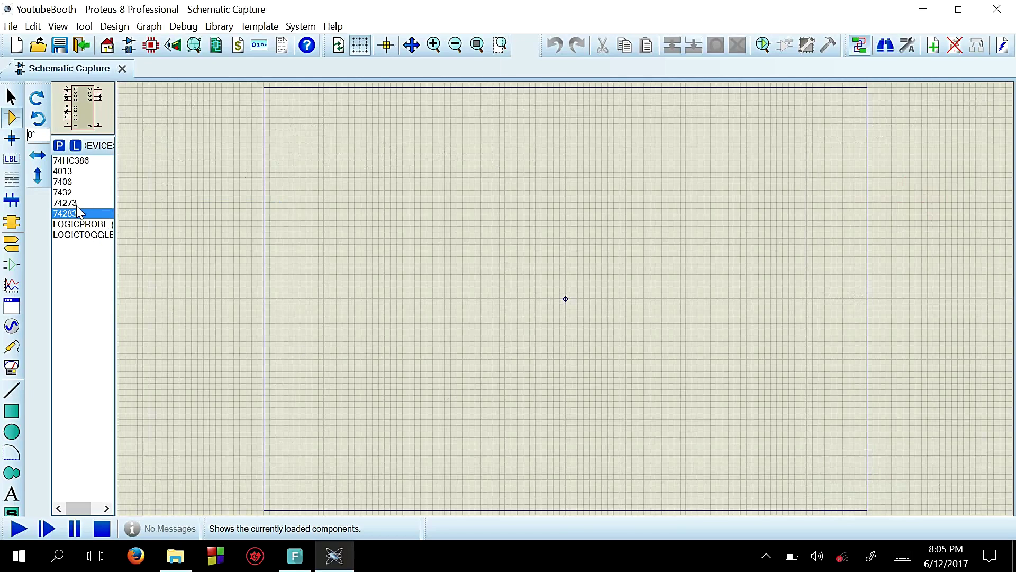
{"action": "left_click", "coordinate": [534, 209]}
{"action": "left_click", "coordinate": [487, 189]}
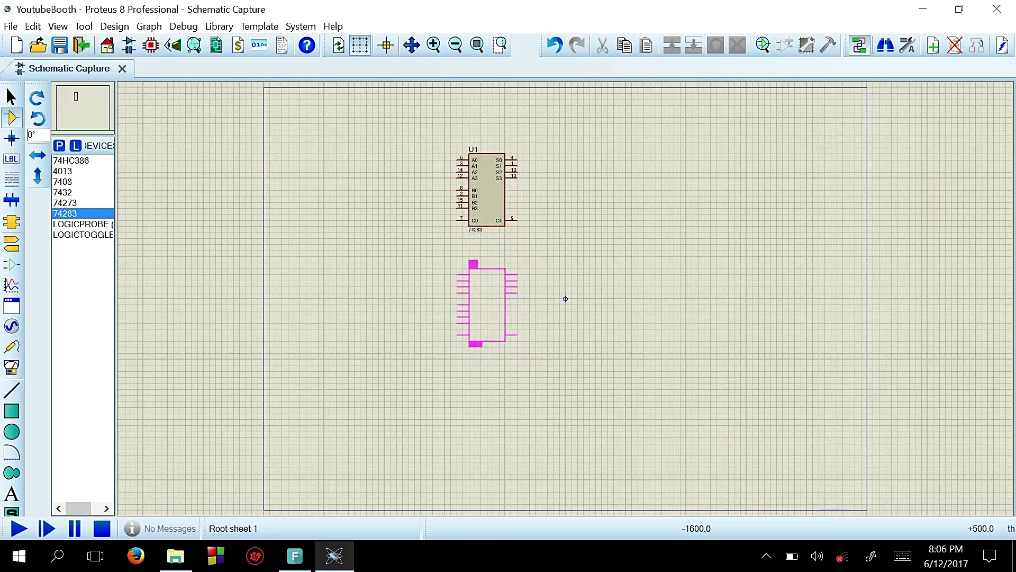
{"action": "left_click", "coordinate": [470, 260]}
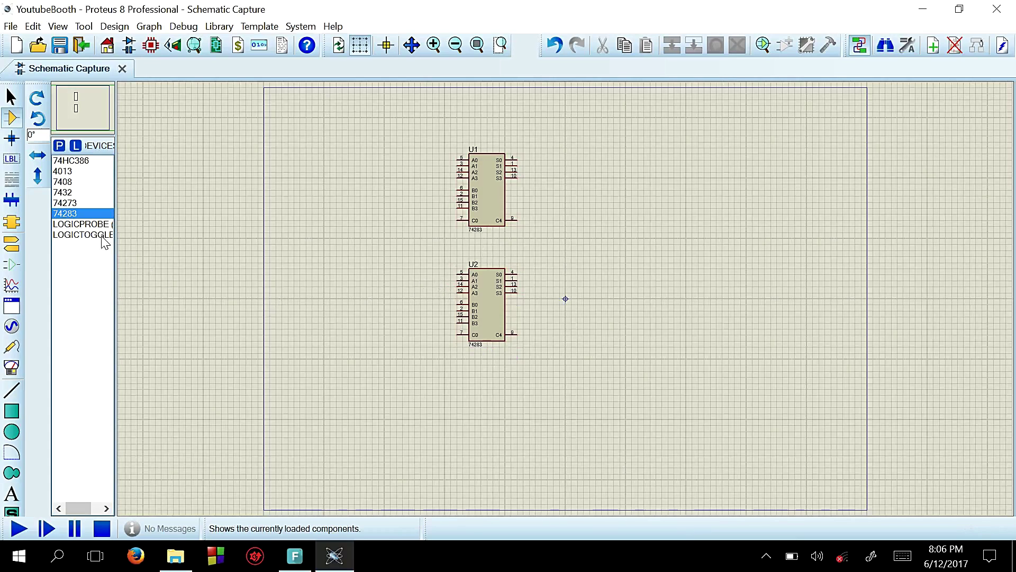
Move both 74283 adders together to the middle of the sheet and deselect them.
{"action": "left_click_drag", "start_coordinate": [324, 105], "coordinate": [583, 425]}
{"action": "left_click_drag", "start_coordinate": [472, 243], "coordinate": [552, 327]}
{"action": "left_click", "coordinate": [645, 288]}
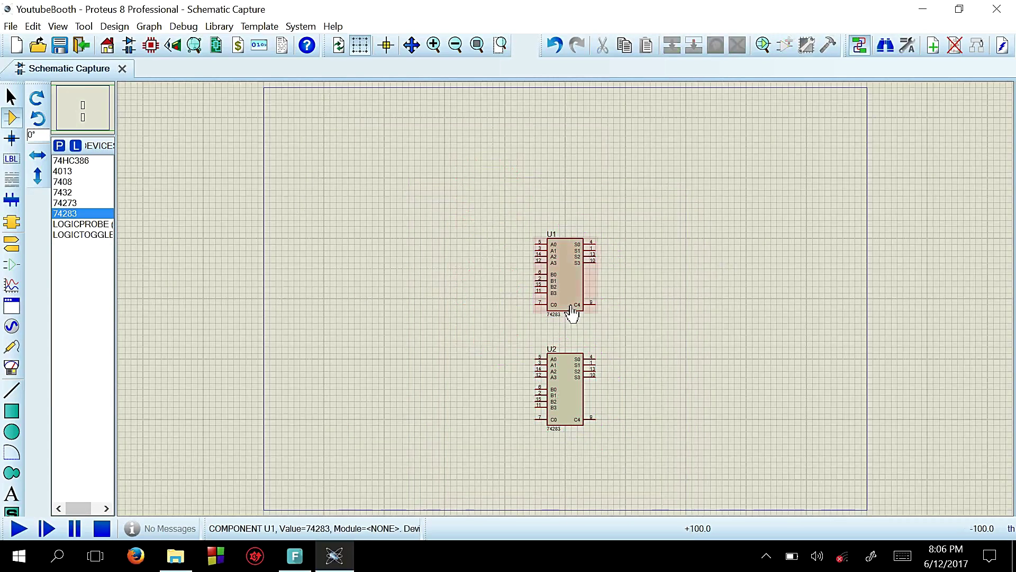
{"action": "scroll", "coordinate": [574, 315], "scroll_direction": "up", "scroll_amount": 1}
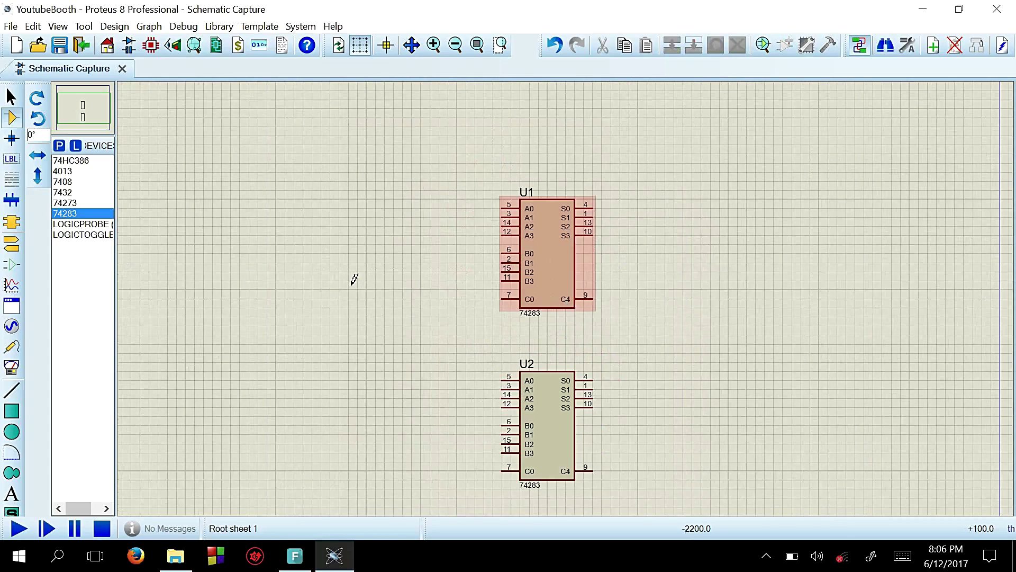
Draw short wire stubs ending in junction dots from inputs A0 to A3 of adder U1.
{"action": "left_click", "coordinate": [503, 208]}
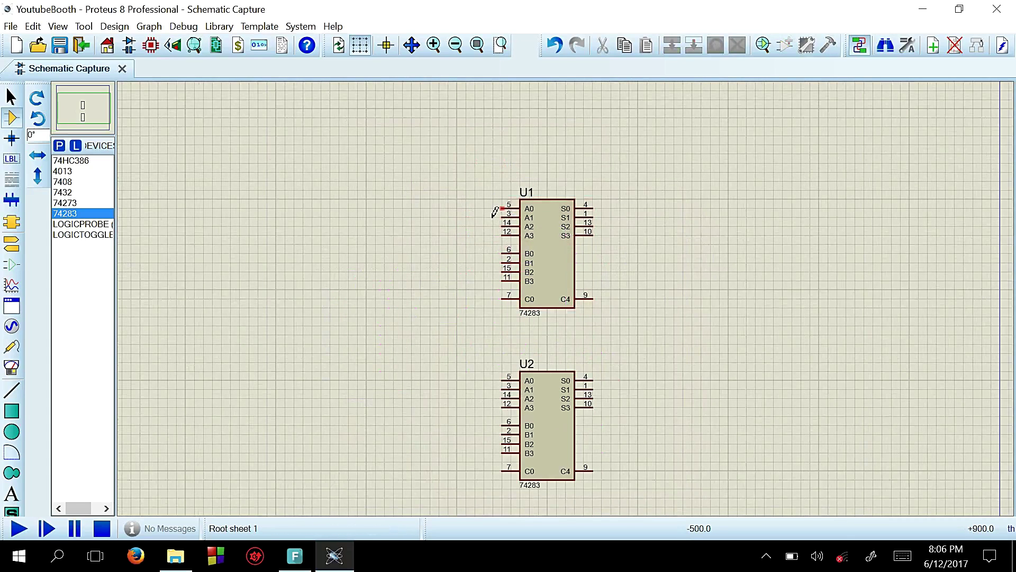
{"action": "left_click", "coordinate": [466, 208]}
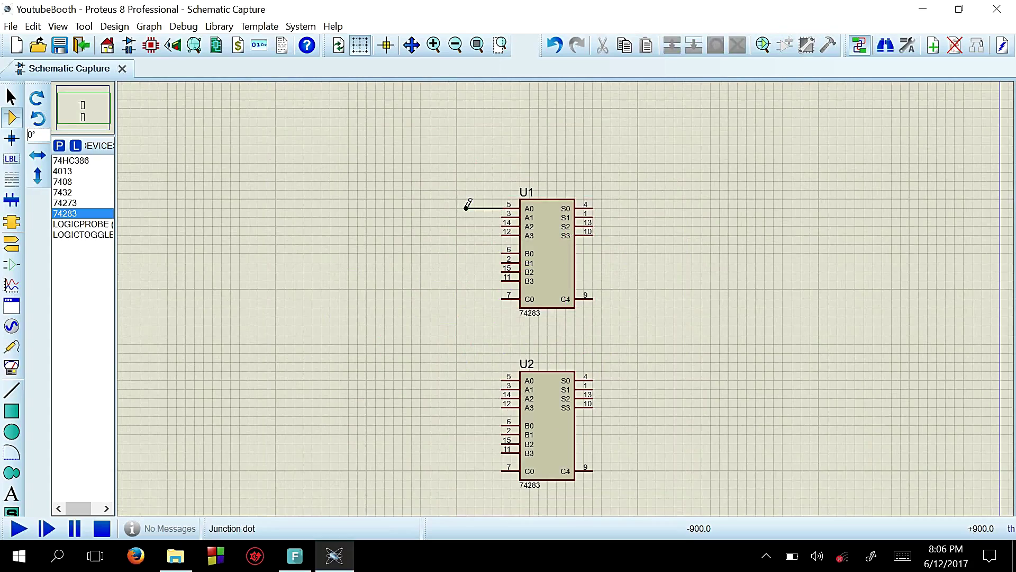
{"action": "double_click", "coordinate": [504, 217]}
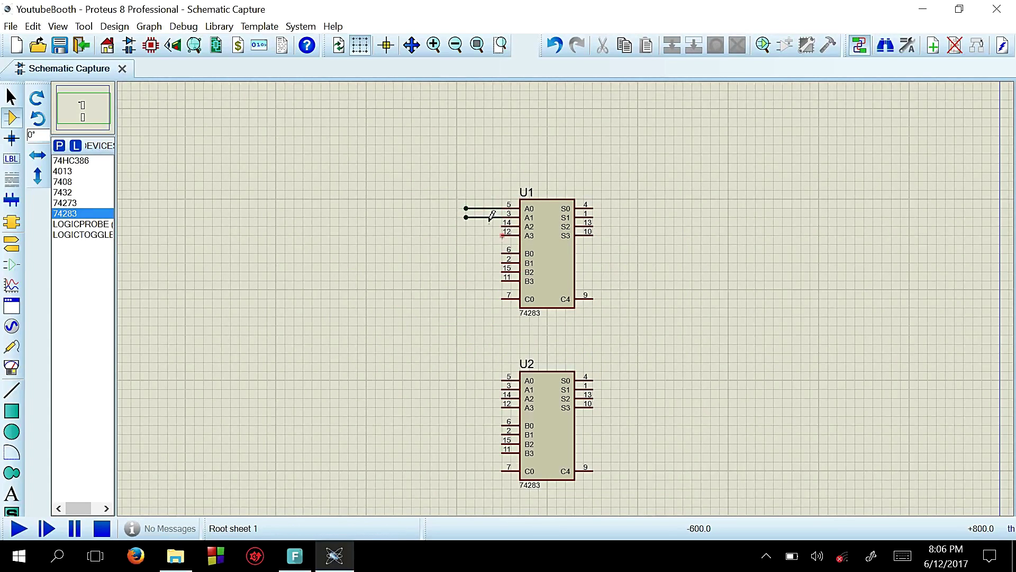
{"action": "double_click", "coordinate": [505, 226]}
{"action": "double_click", "coordinate": [505, 235]}
Add matching wire stubs to U1's inputs B0 to B3 and C0, and delete the stray wire at its C4 pin.
{"action": "double_click", "coordinate": [505, 253]}
{"action": "double_click", "coordinate": [506, 262]}
{"action": "double_click", "coordinate": [505, 271]}
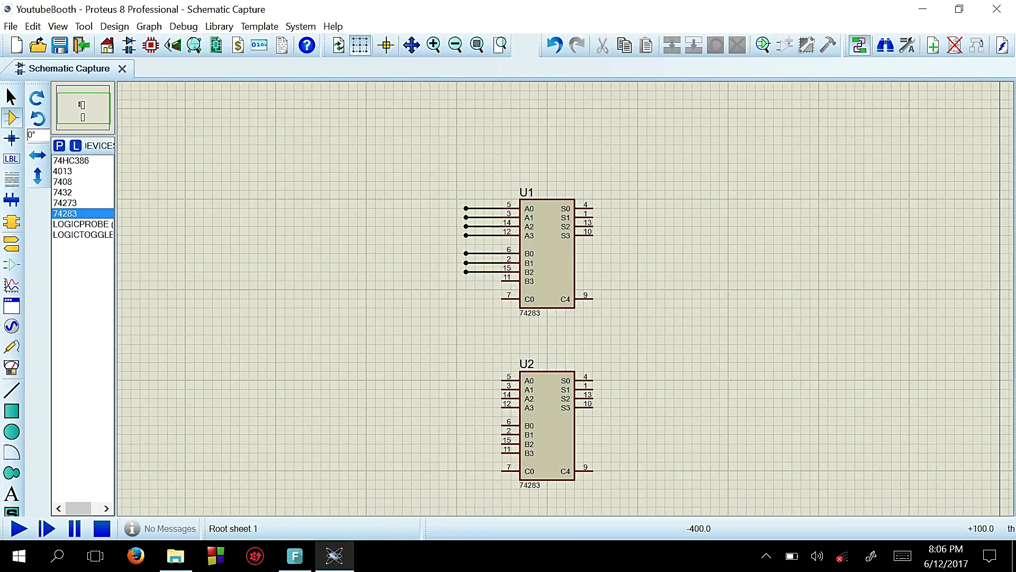
{"action": "double_click", "coordinate": [506, 280]}
{"action": "double_click", "coordinate": [500, 298]}
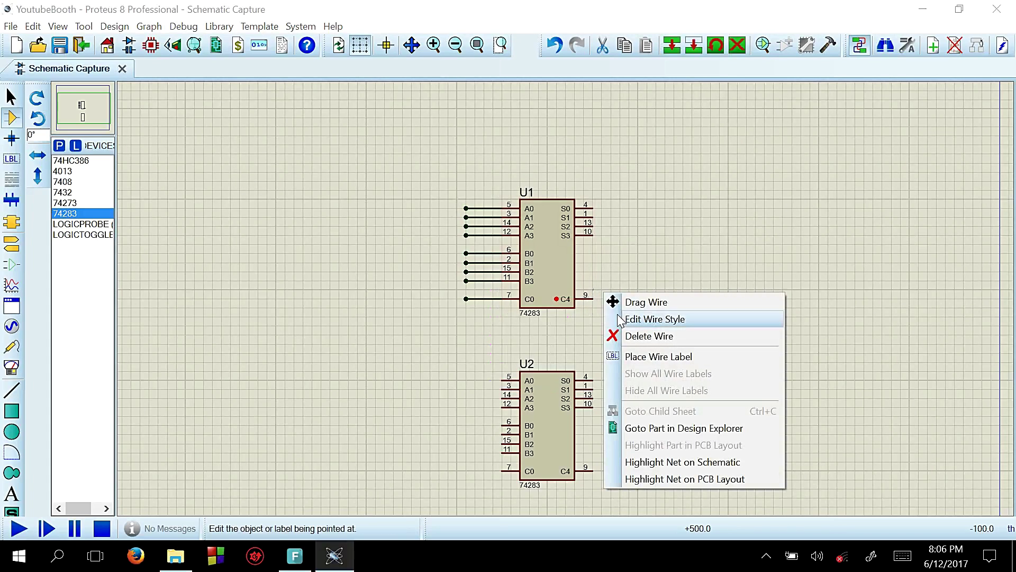
{"action": "left_click", "coordinate": [655, 336]}
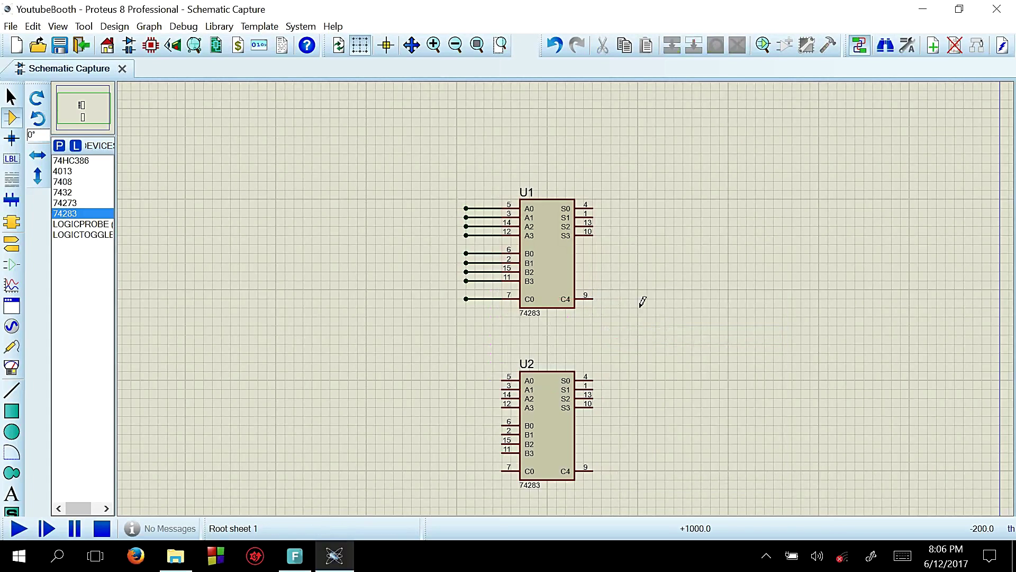
Draw short wire stubs ending in junction dots from U1's outputs S0 to S3 and C4.
{"action": "left_click", "coordinate": [594, 208]}
{"action": "double_click", "coordinate": [630, 208]}
{"action": "double_click", "coordinate": [594, 217]}
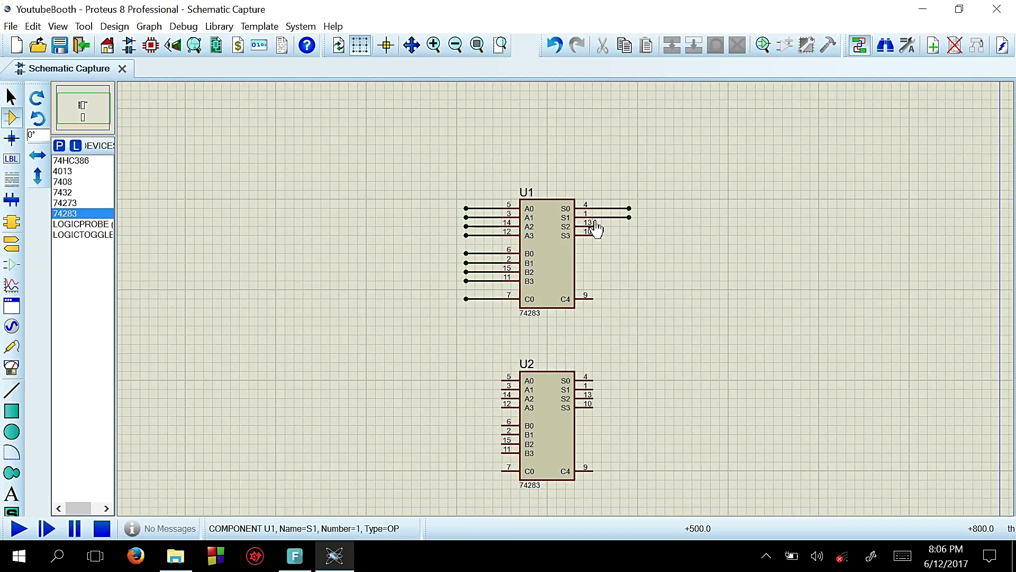
{"action": "double_click", "coordinate": [594, 226]}
{"action": "double_click", "coordinate": [594, 235]}
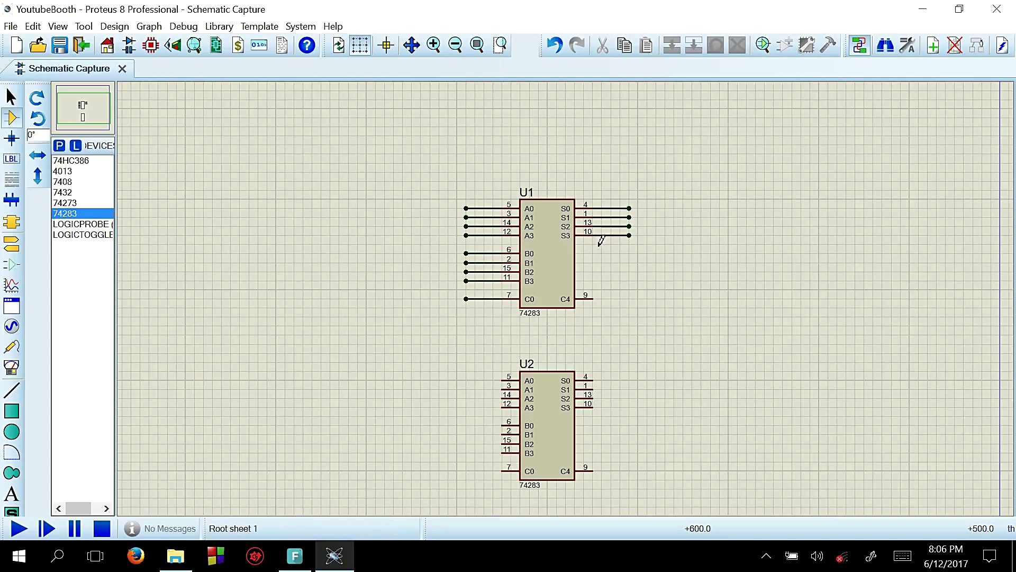
{"action": "double_click", "coordinate": [593, 299]}
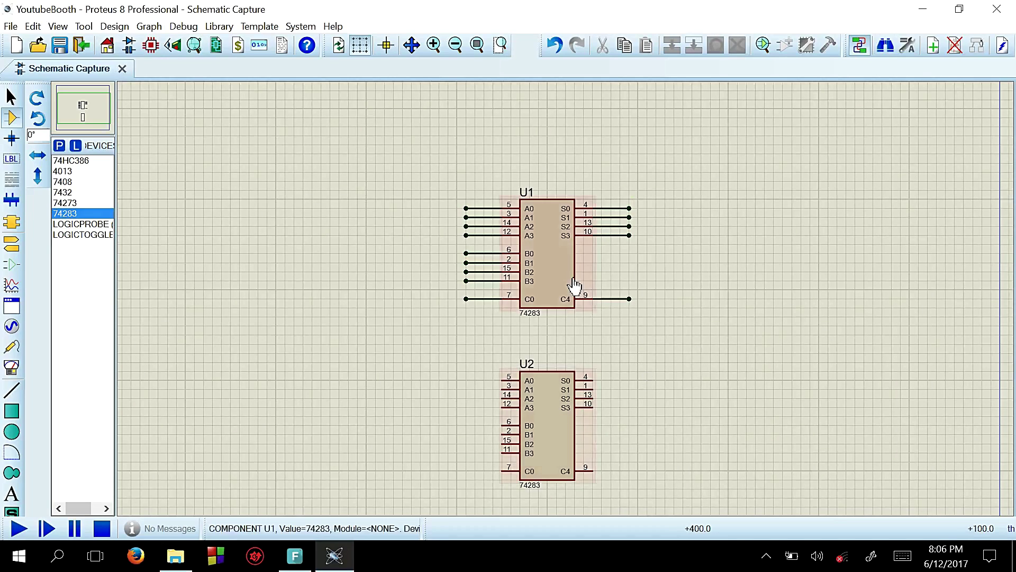
Draw wire stubs ending in junction dots from pins S0, A0, C0 and B0 of adder U2.
{"action": "double_click", "coordinate": [503, 379]}
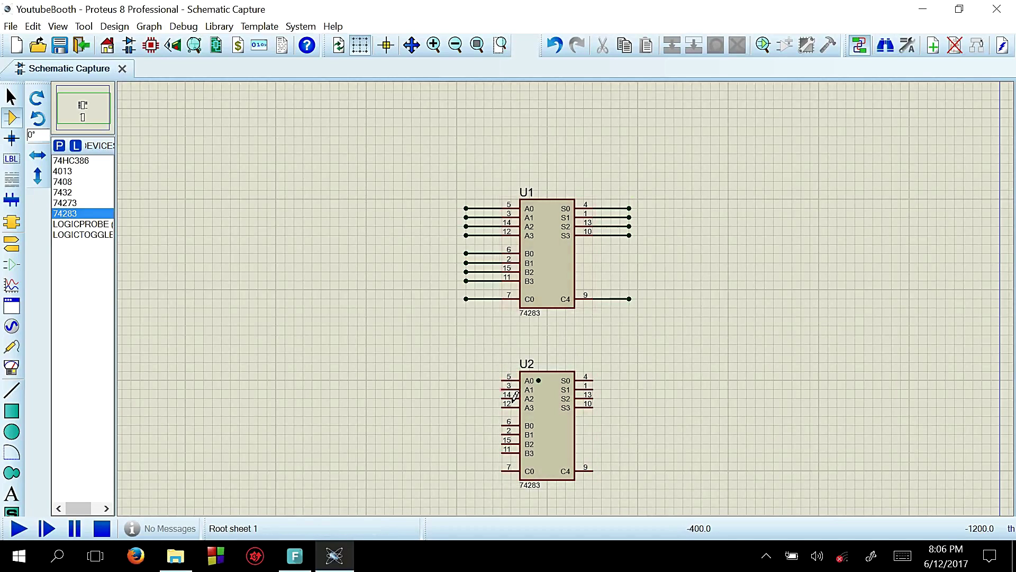
{"action": "double_click", "coordinate": [592, 380]}
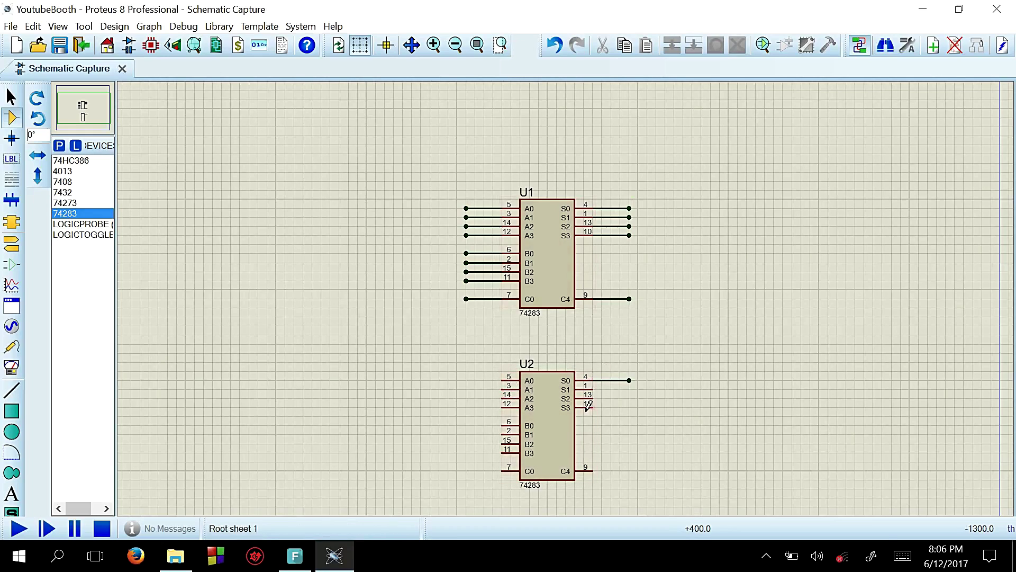
{"action": "left_click", "coordinate": [502, 380]}
{"action": "double_click", "coordinate": [466, 379]}
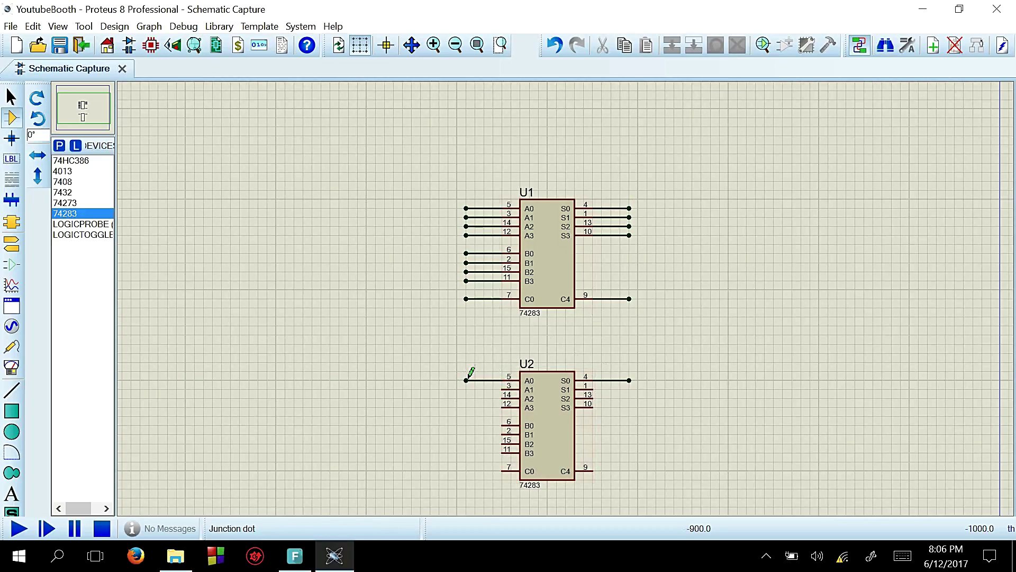
{"action": "left_click", "coordinate": [502, 471]}
{"action": "double_click", "coordinate": [466, 471]}
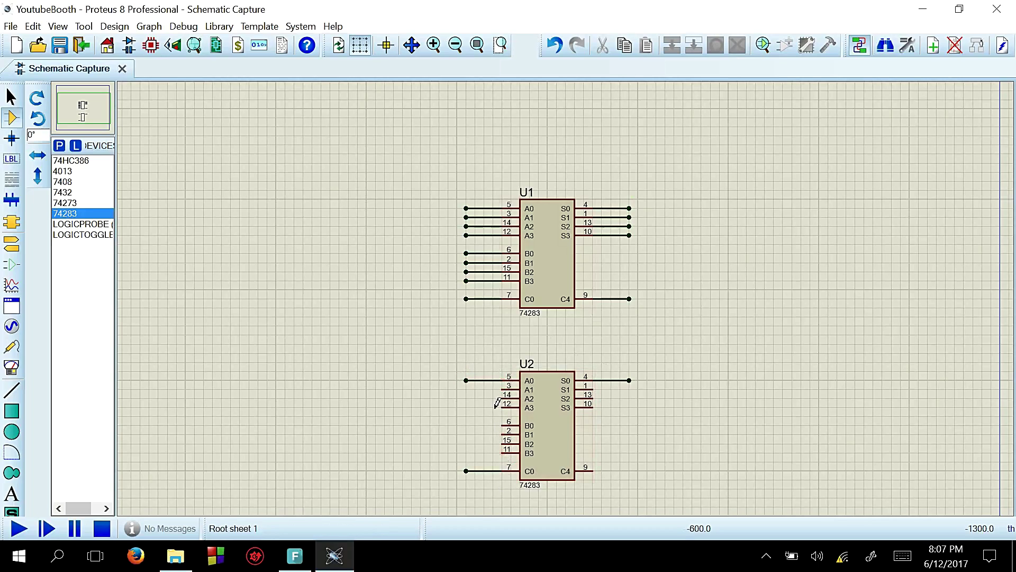
{"action": "left_click", "coordinate": [502, 426]}
{"action": "double_click", "coordinate": [466, 425]}
Place a 7408 AND gate above and to the left of adder U1.
{"action": "left_click", "coordinate": [72, 172]}
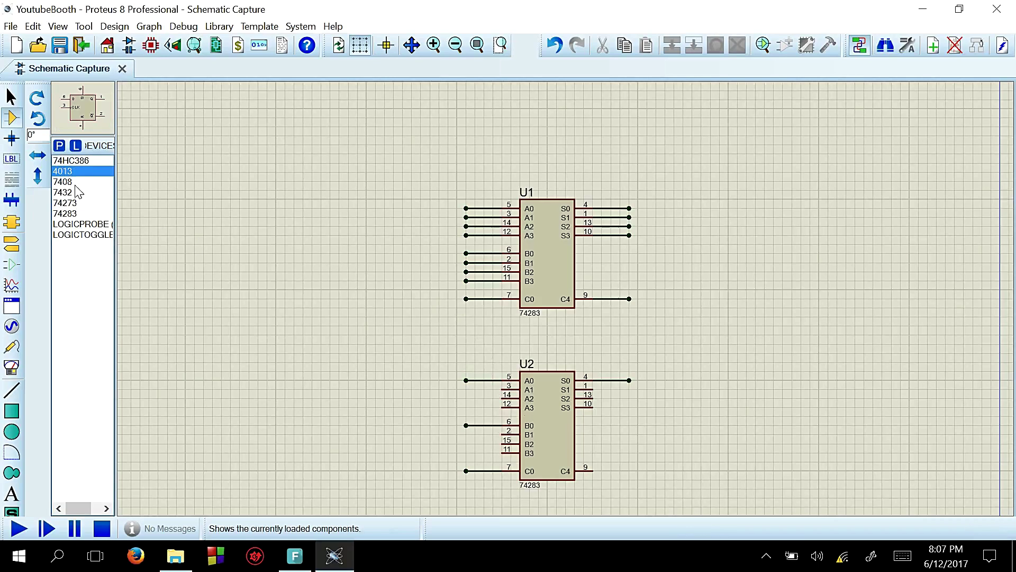
{"action": "left_click", "coordinate": [73, 182]}
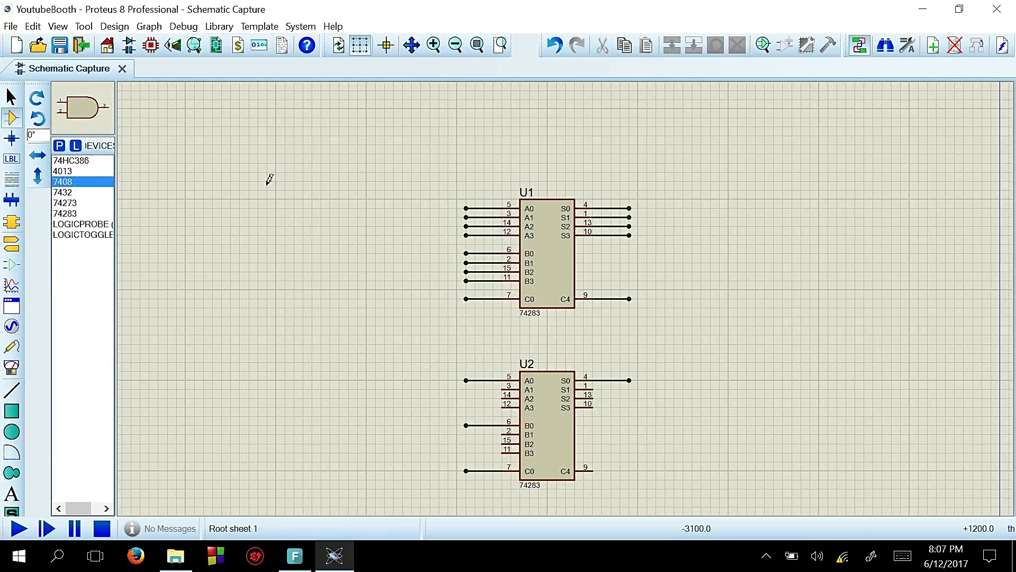
{"action": "left_click", "coordinate": [262, 131]}
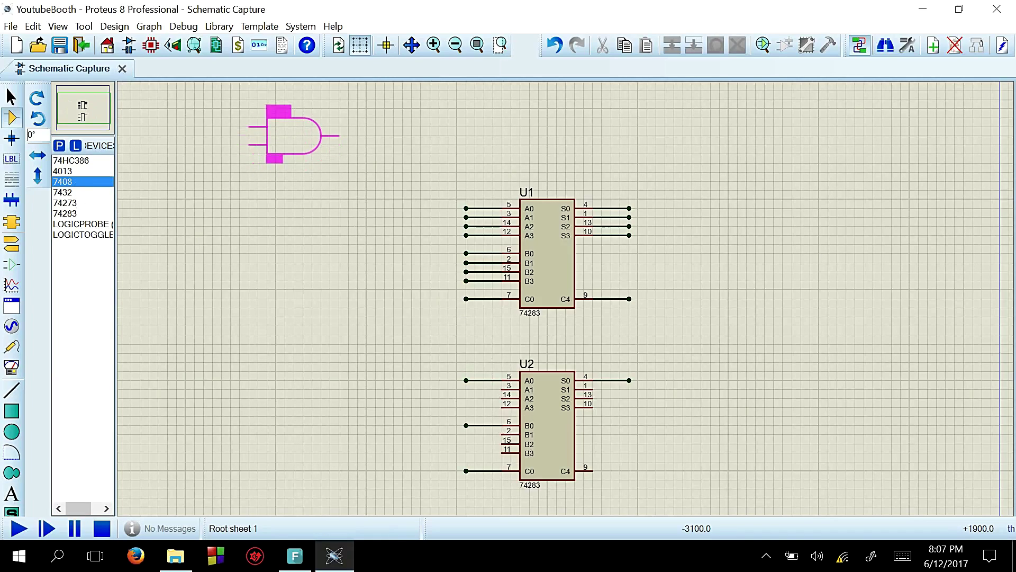
{"action": "left_click", "coordinate": [267, 128]}
Draw short wire stubs ending in junction dots from both inputs of the 7408 AND gate.
{"action": "left_click", "coordinate": [247, 127]}
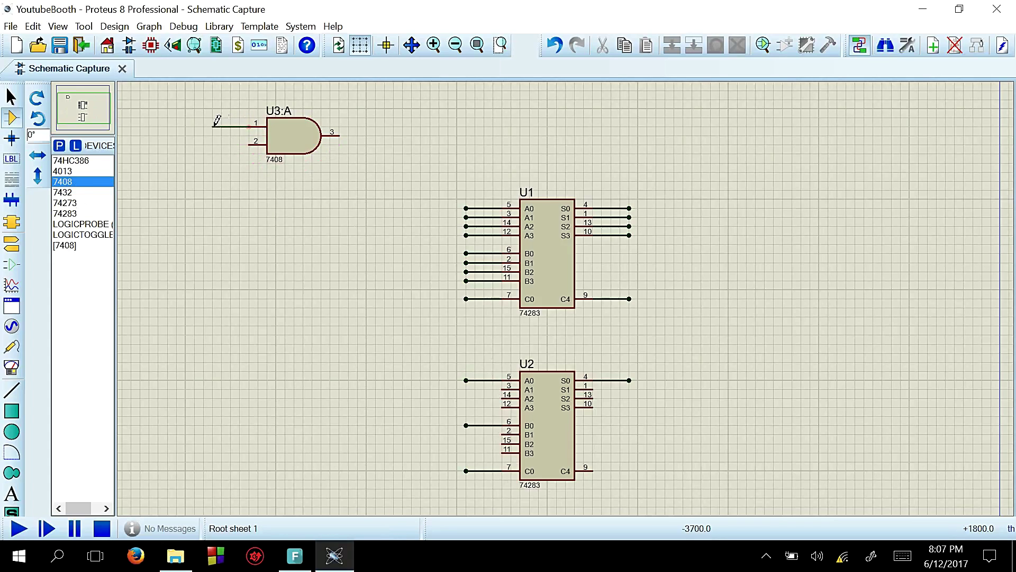
{"action": "double_click", "coordinate": [213, 127]}
{"action": "left_click", "coordinate": [249, 144]}
{"action": "double_click", "coordinate": [212, 145]}
Move both adders with their wire stubs to the lower right of the sheet, clear of the AND gate.
{"action": "left_click_drag", "start_coordinate": [333, 161], "coordinate": [694, 449]}
{"action": "left_click_drag", "start_coordinate": [567, 238], "coordinate": [856, 316]}
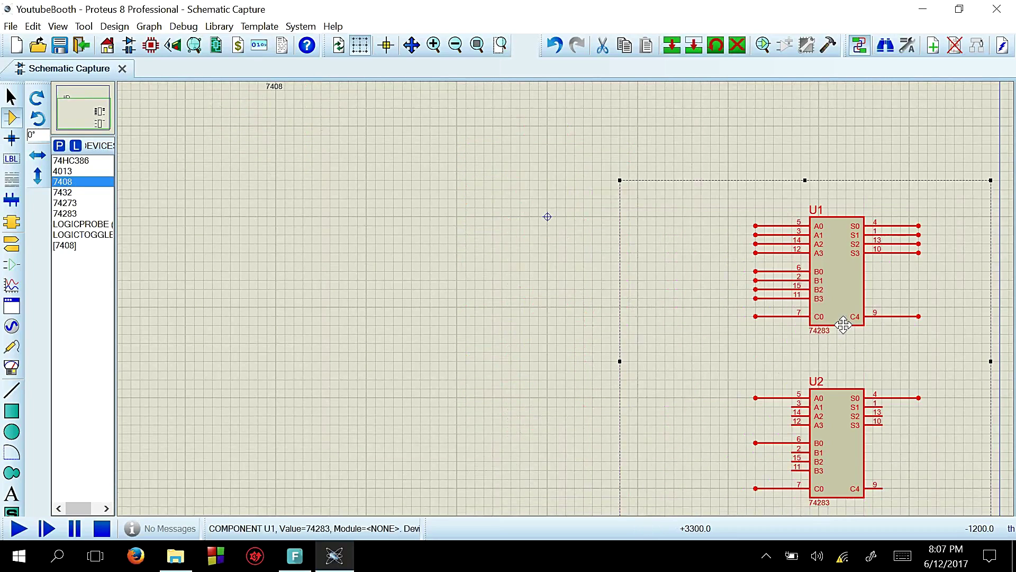
{"action": "left_click_drag", "start_coordinate": [66, 109], "coordinate": [75, 101]}
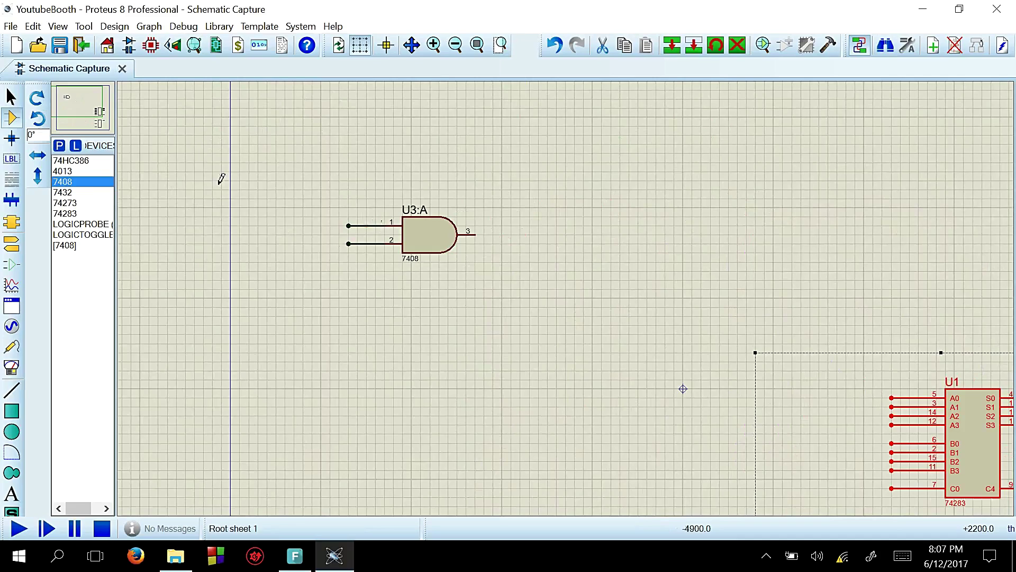
Place a 7432 OR gate right of the AND gate and wire its input pin 1 to the AND gate's output.
{"action": "left_click", "coordinate": [86, 202]}
{"action": "left_click", "coordinate": [73, 184]}
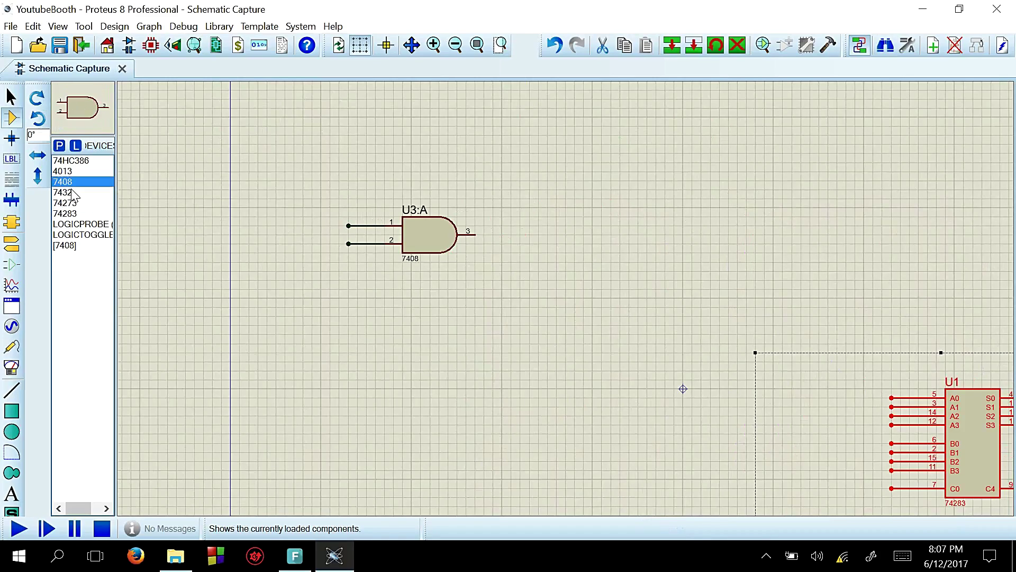
{"action": "left_click", "coordinate": [73, 192]}
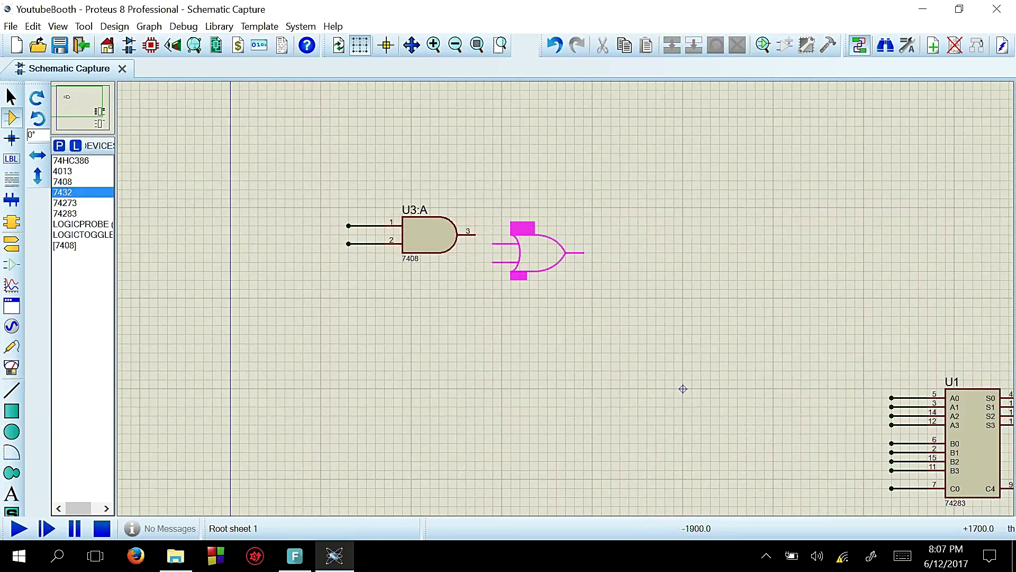
{"action": "left_click", "coordinate": [546, 244]}
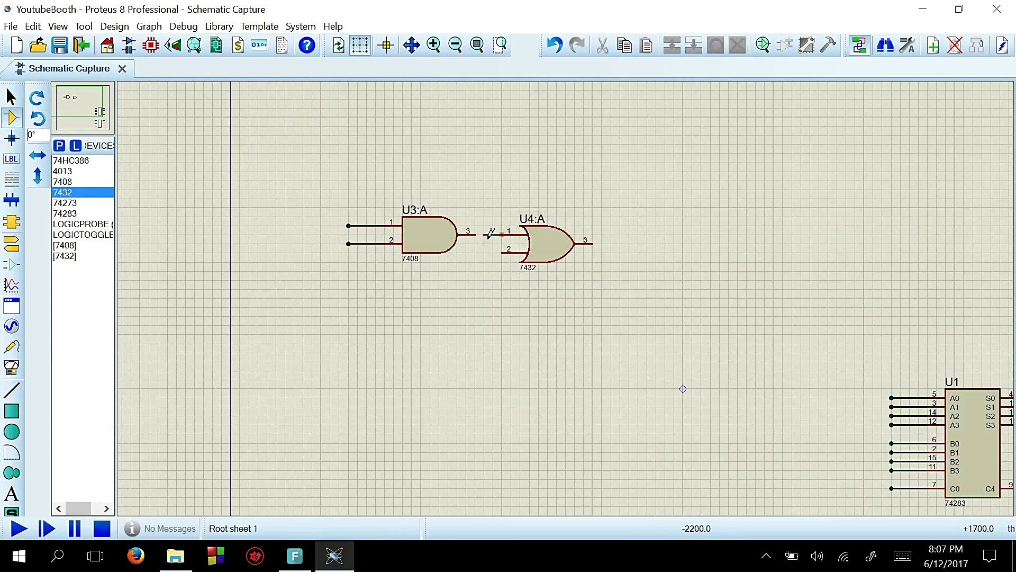
{"action": "left_click", "coordinate": [498, 233]}
{"action": "left_click", "coordinate": [476, 235]}
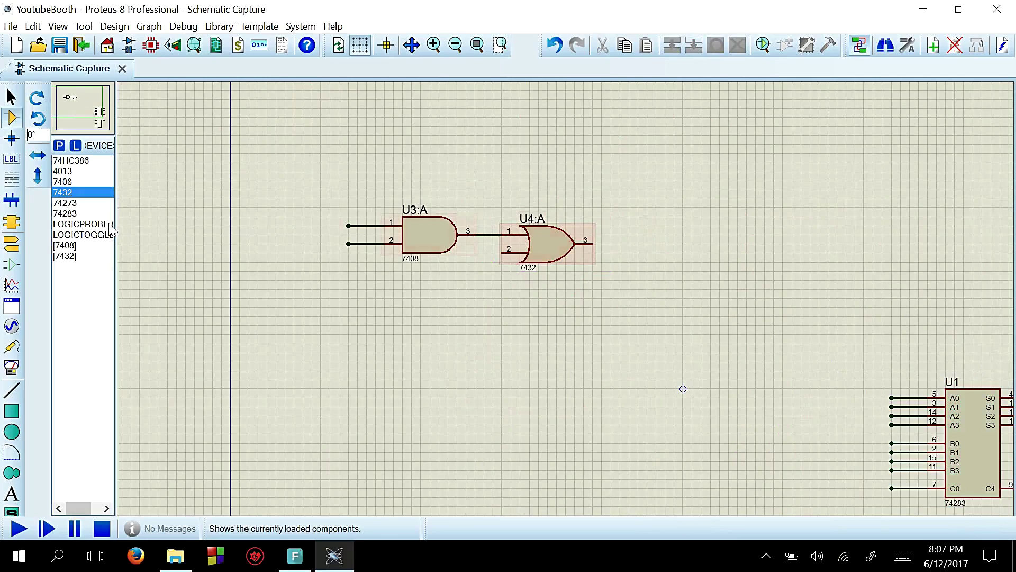
Place a 74HC386 XOR gate right of the OR gate and wire the OR output to its input pin 1.
{"action": "left_click", "coordinate": [72, 161]}
{"action": "left_click", "coordinate": [632, 256]}
{"action": "left_click", "coordinate": [662, 251]}
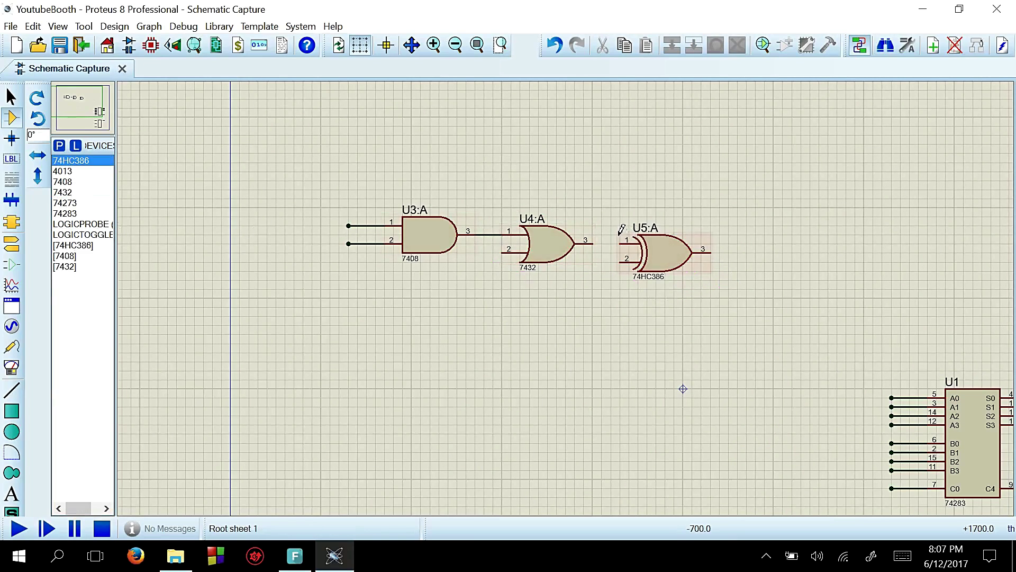
{"action": "left_click", "coordinate": [591, 244]}
{"action": "left_click", "coordinate": [625, 244]}
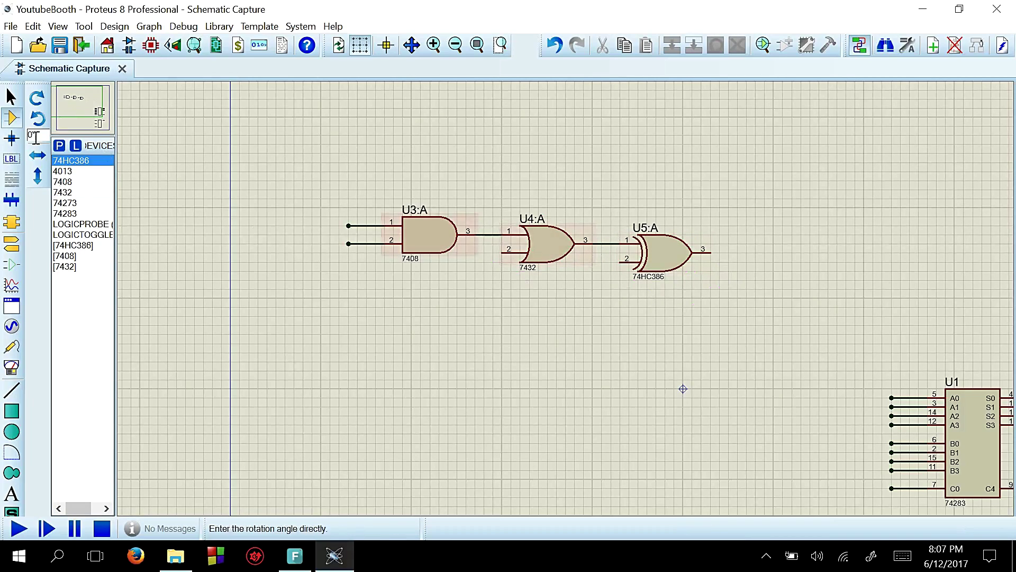
Place a second 7408 AND gate to the right of the XOR gate.
{"action": "left_click", "coordinate": [66, 182]}
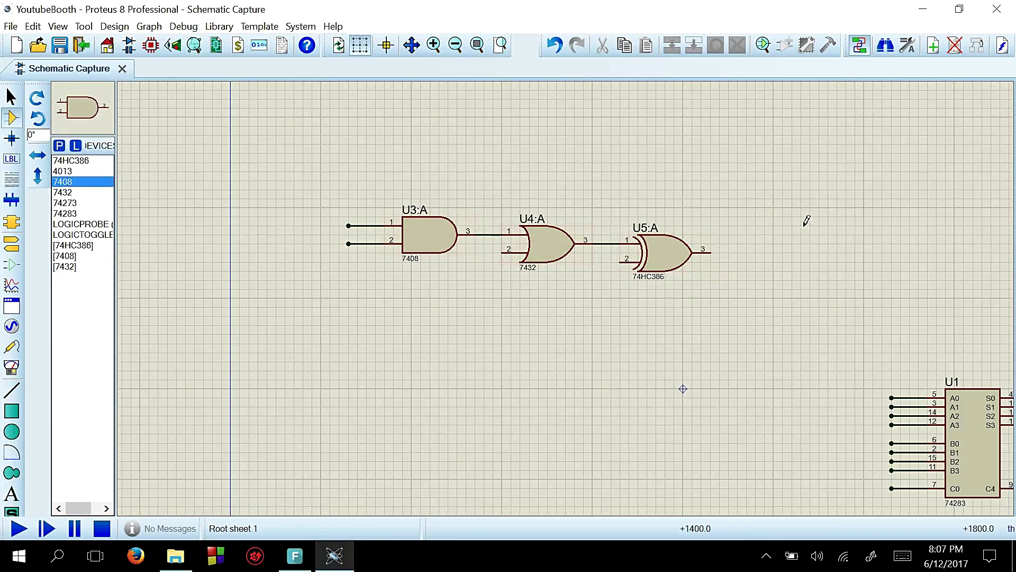
{"action": "left_click", "coordinate": [791, 252]}
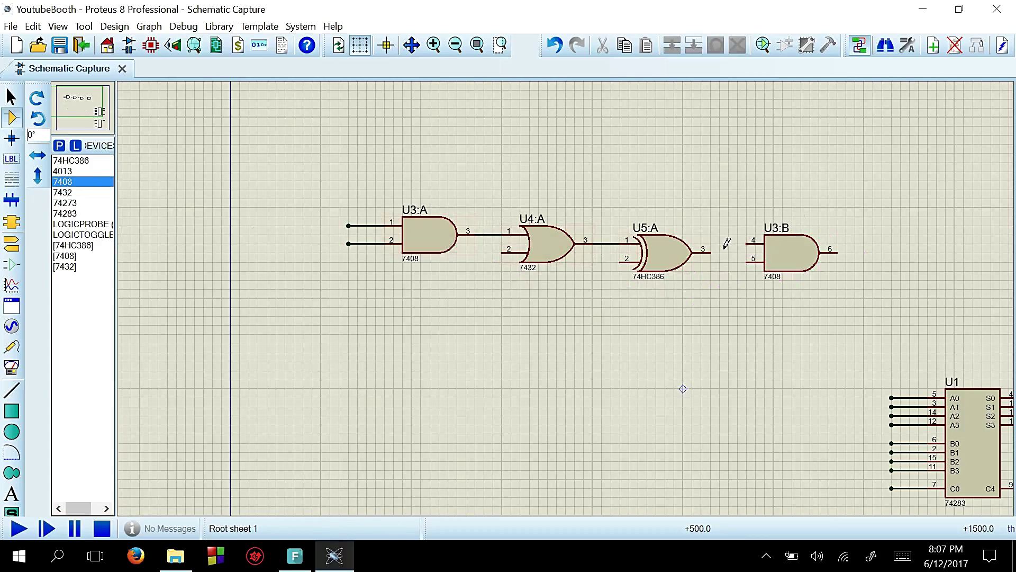
{"action": "left_click", "coordinate": [709, 253]}
{"action": "left_click", "coordinate": [743, 241]}
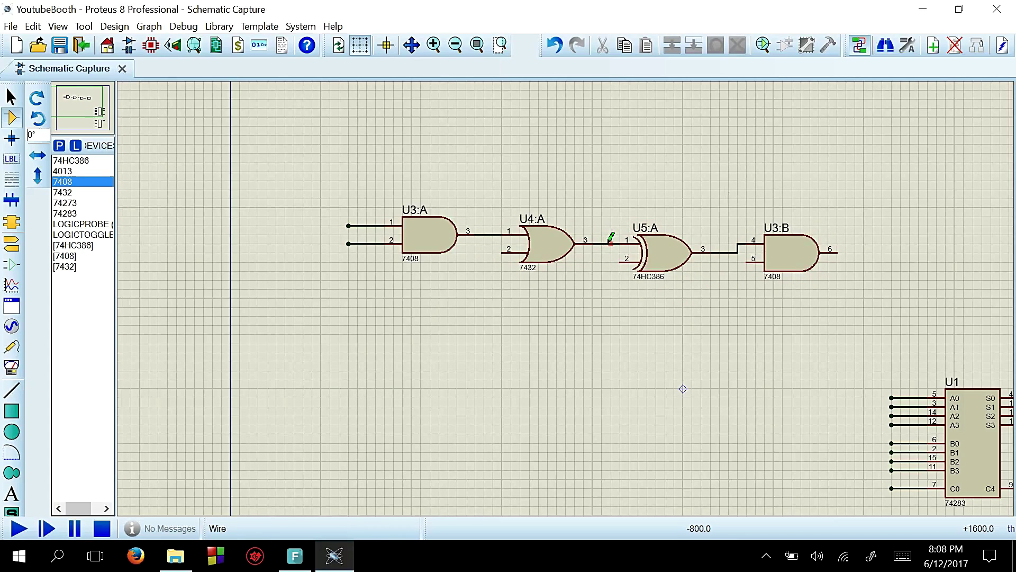
{"action": "key", "text": "ctrl+z"}
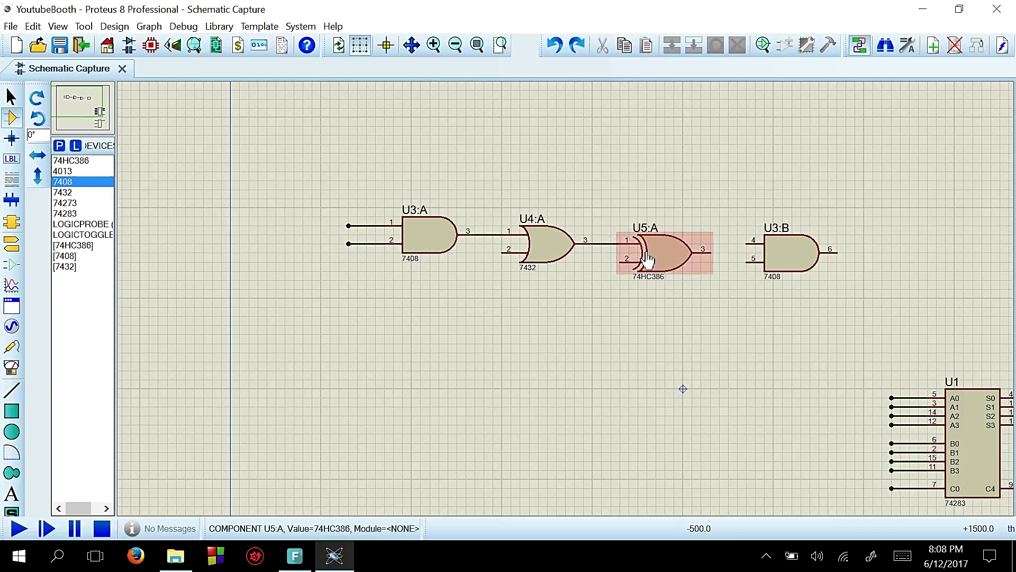
Wire the XOR gate's output to input pin 5 of the second AND gate.
{"action": "left_click", "coordinate": [709, 253]}
{"action": "left_click", "coordinate": [746, 261]}
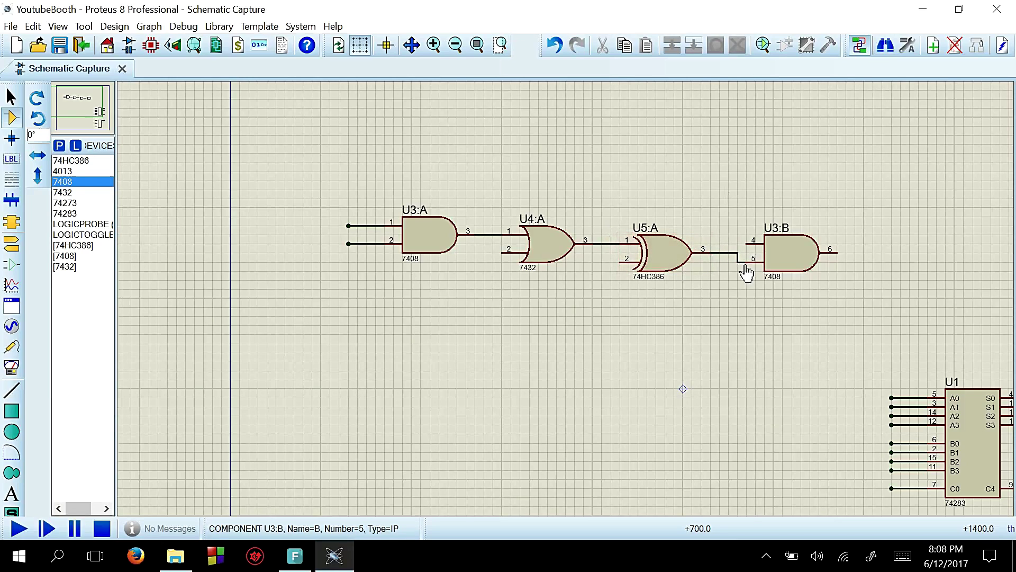
Wire the OR gate's output to input pin 4 of the second AND gate and shift the OR, XOR and second AND gates up one grid step.
{"action": "left_click", "coordinate": [611, 243]}
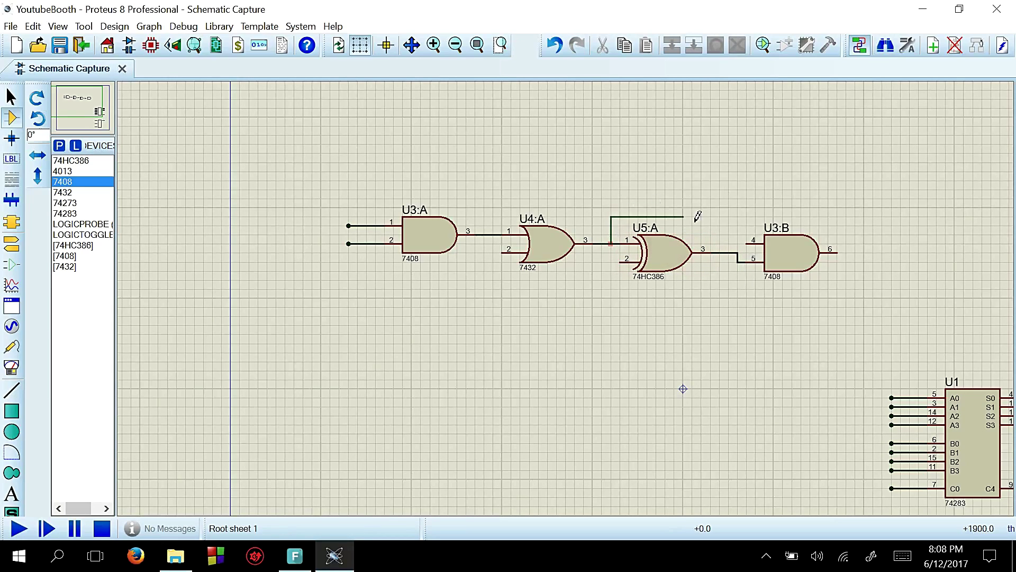
{"action": "left_click", "coordinate": [748, 243]}
{"action": "left_click_drag", "start_coordinate": [503, 192], "coordinate": [853, 331]}
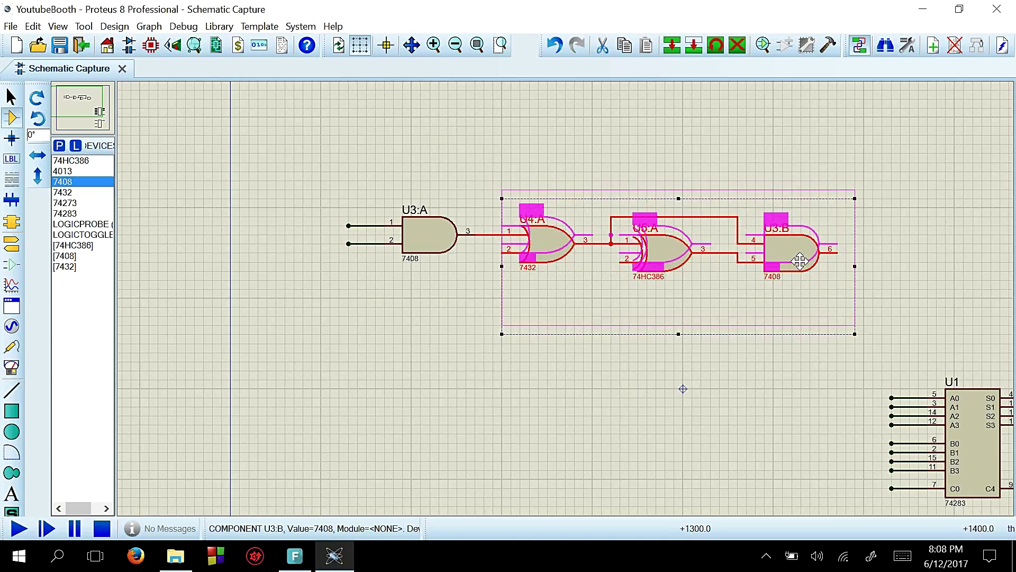
{"action": "left_click_drag", "start_coordinate": [799, 261], "coordinate": [798, 252]}
{"action": "left_click", "coordinate": [773, 344]}
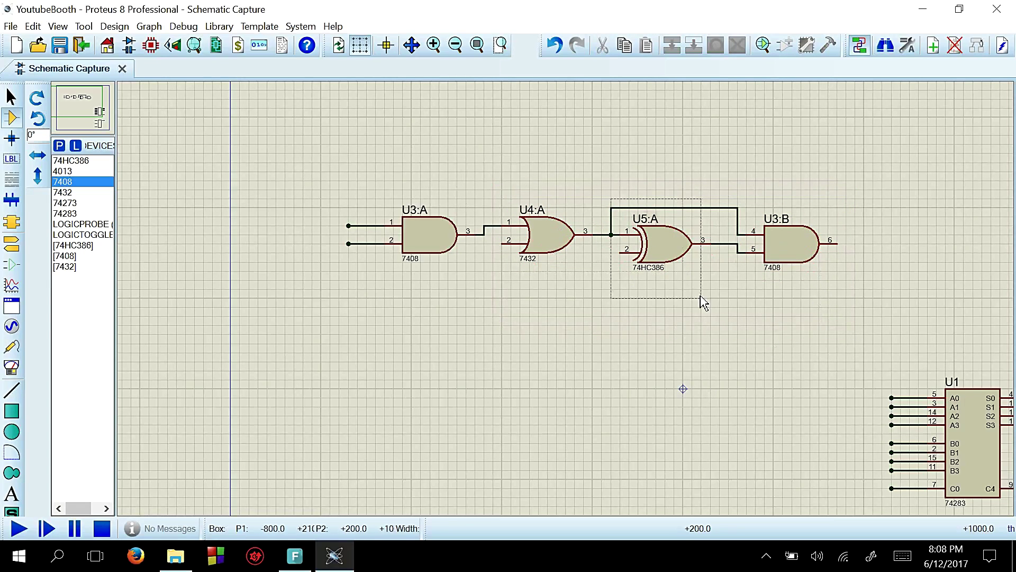
Move the XOR gate and the second AND gate up one more grid step.
{"action": "left_click", "coordinate": [684, 271]}
{"action": "left_click_drag", "start_coordinate": [688, 252], "coordinate": [689, 243]}
{"action": "left_click", "coordinate": [779, 256]}
{"action": "left_click_drag", "start_coordinate": [813, 233], "coordinate": [814, 225]}
{"action": "left_click", "coordinate": [882, 217]}
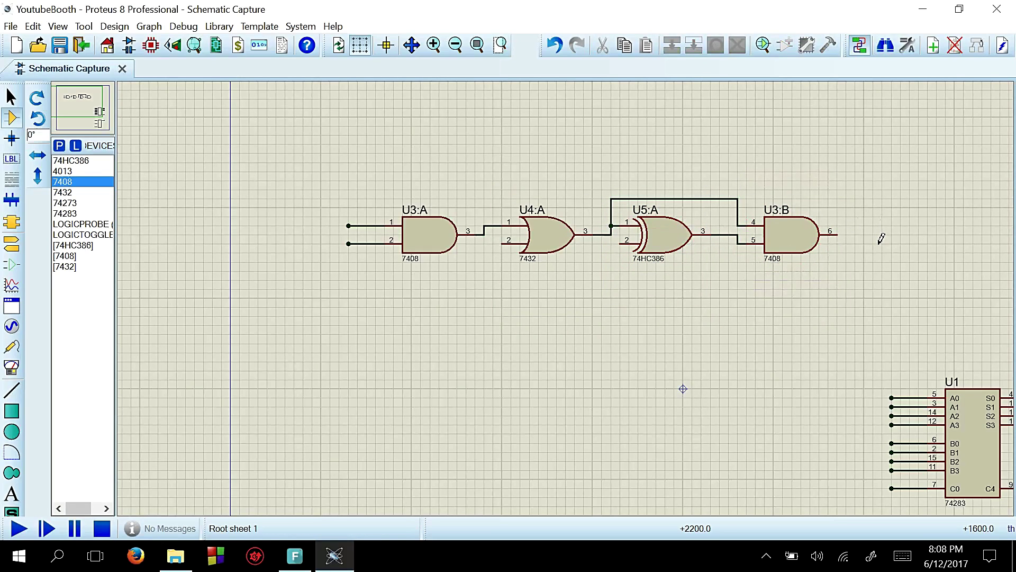
Draw short open-ended wires from the second AND gate's output, the OR gate's input pin 2 and the XOR gate's input pin 2.
{"action": "left_click", "coordinate": [837, 231]}
{"action": "double_click", "coordinate": [873, 234]}
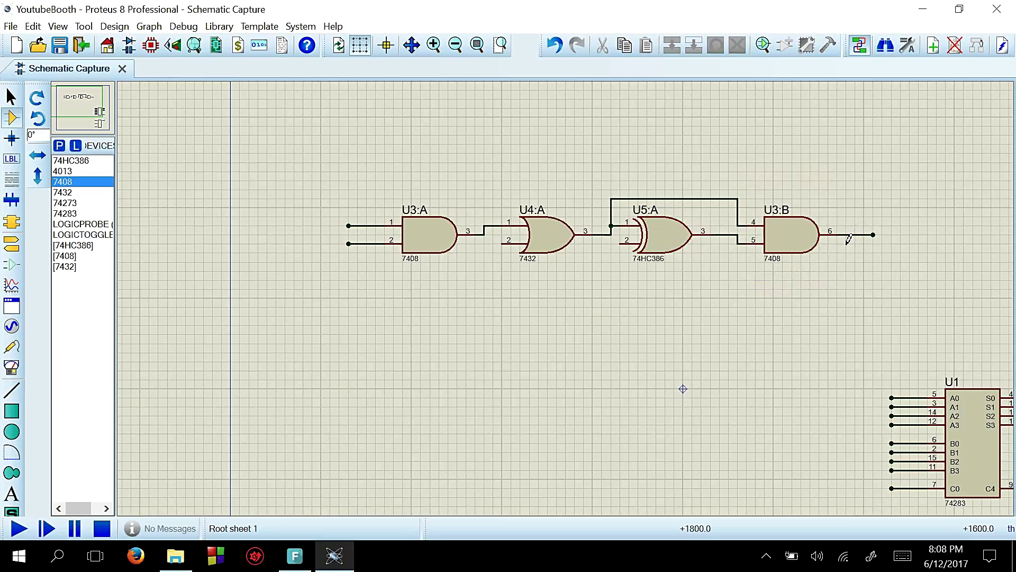
{"action": "left_click", "coordinate": [503, 243]}
{"action": "key", "text": "ctrl+z"}
{"action": "left_click", "coordinate": [502, 242]}
{"action": "key", "text": "ctrl+z"}
{"action": "double_click", "coordinate": [475, 244]}
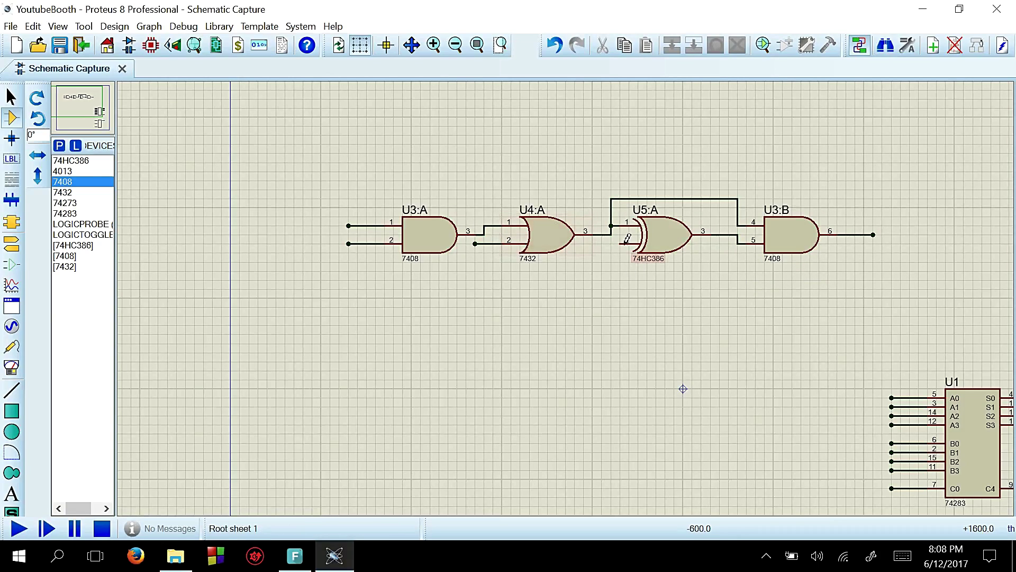
{"action": "left_click", "coordinate": [620, 243]}
{"action": "double_click", "coordinate": [592, 243]}
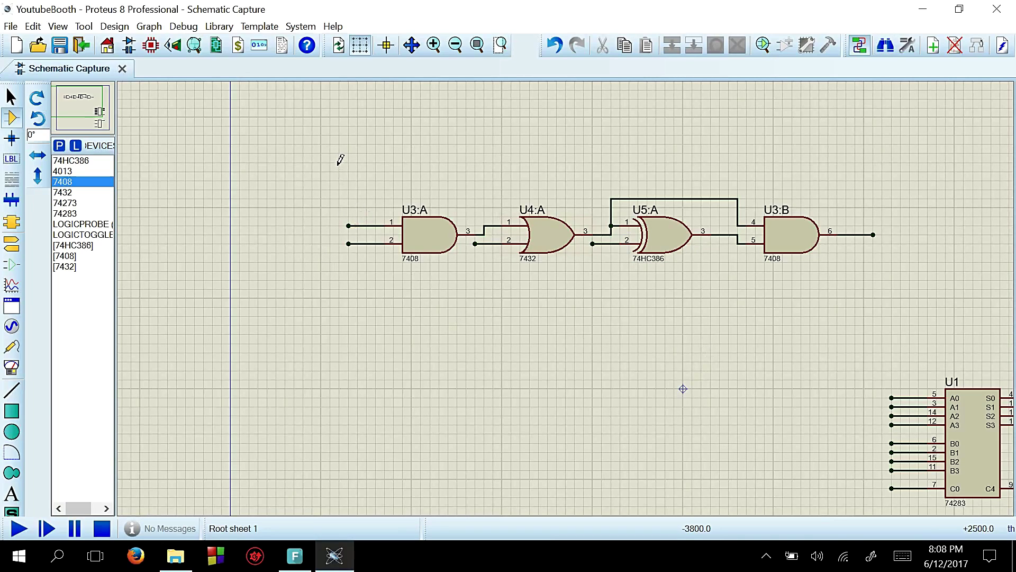
Label the wire on input pin 1 of the first AND gate A0.
{"action": "right_click", "coordinate": [373, 225]}
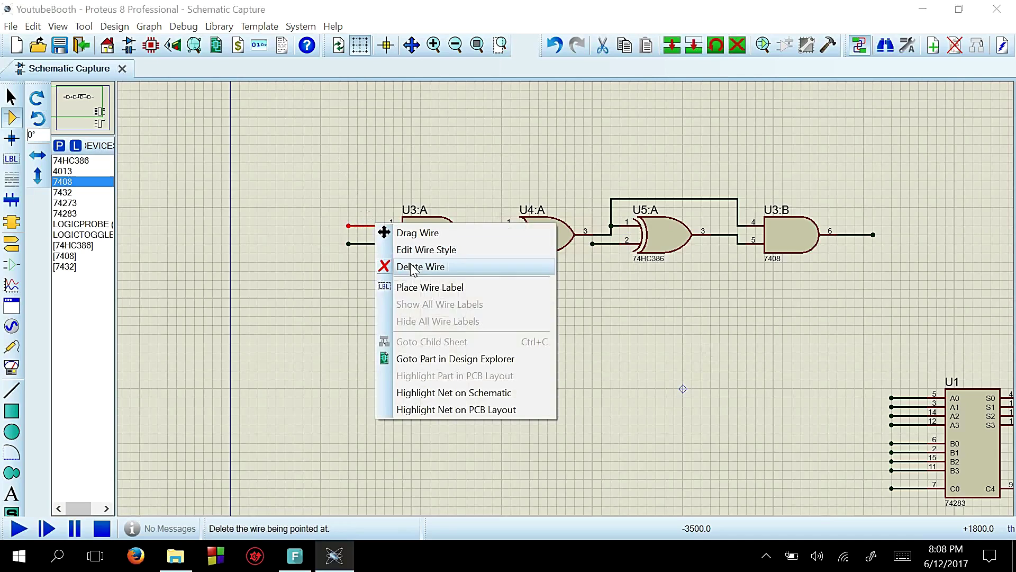
{"action": "left_click", "coordinate": [422, 288]}
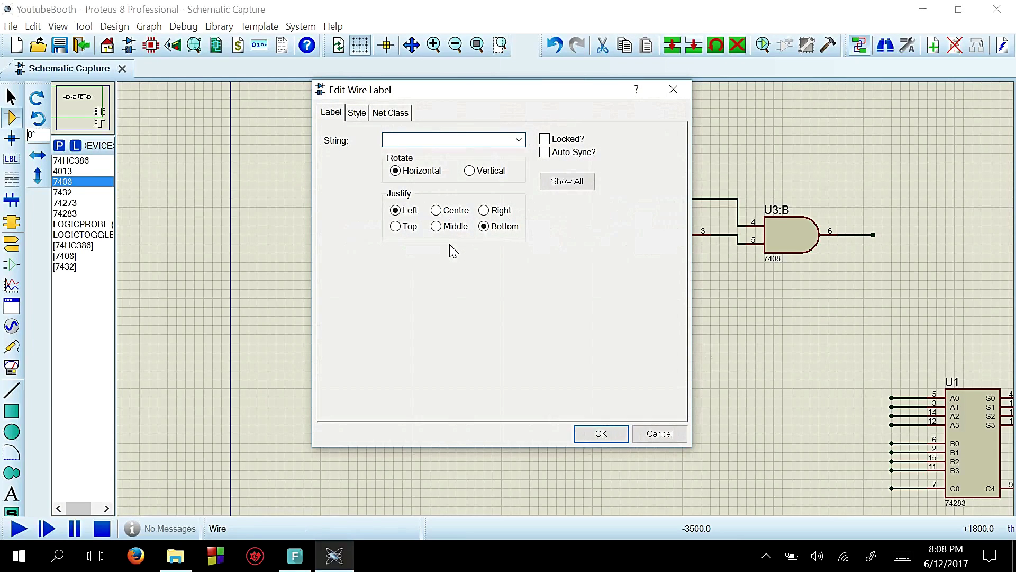
{"action": "type", "text": "A0"}
{"action": "key", "text": "Return"}
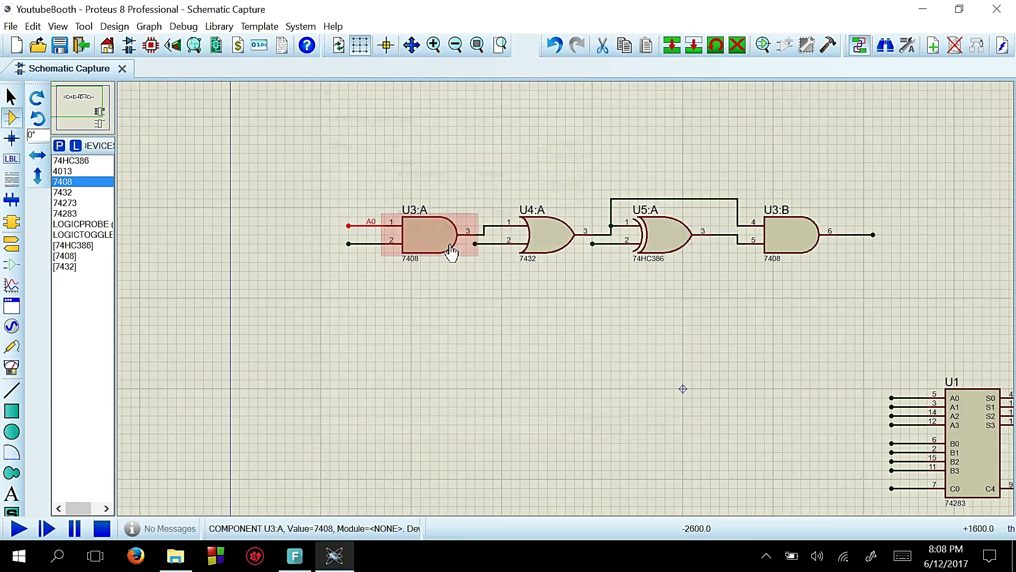
Label the open wire on the OR gate's input pin 2 q0.
{"action": "right_click", "coordinate": [496, 241]}
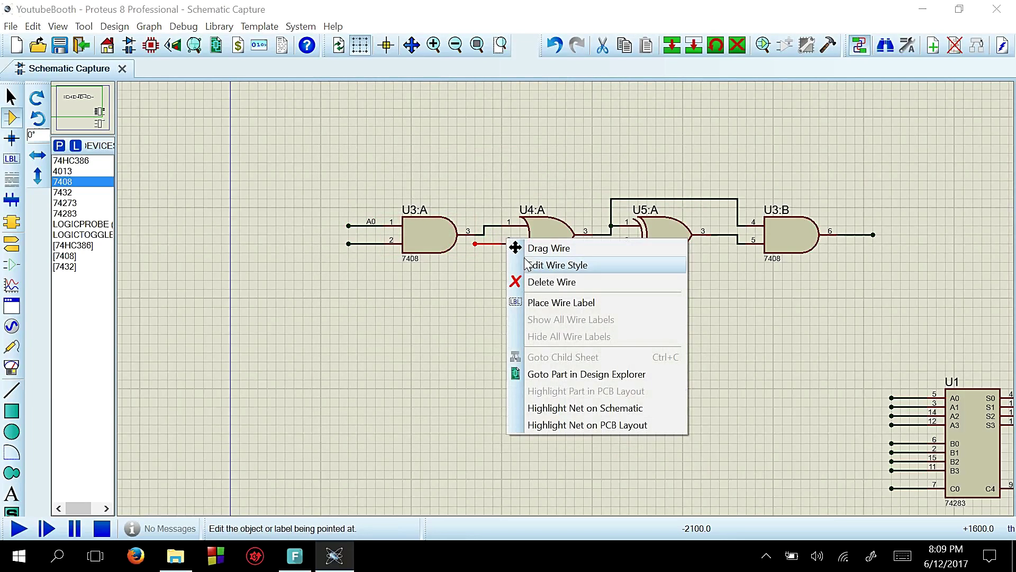
{"action": "left_click", "coordinate": [535, 305]}
{"action": "type", "text": "q0"}
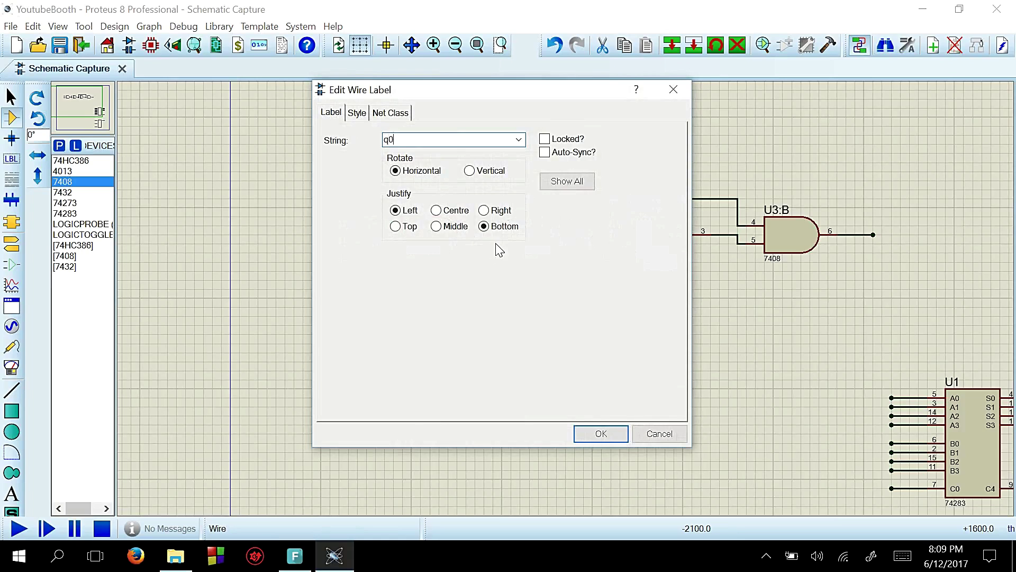
{"action": "key", "text": "Return"}
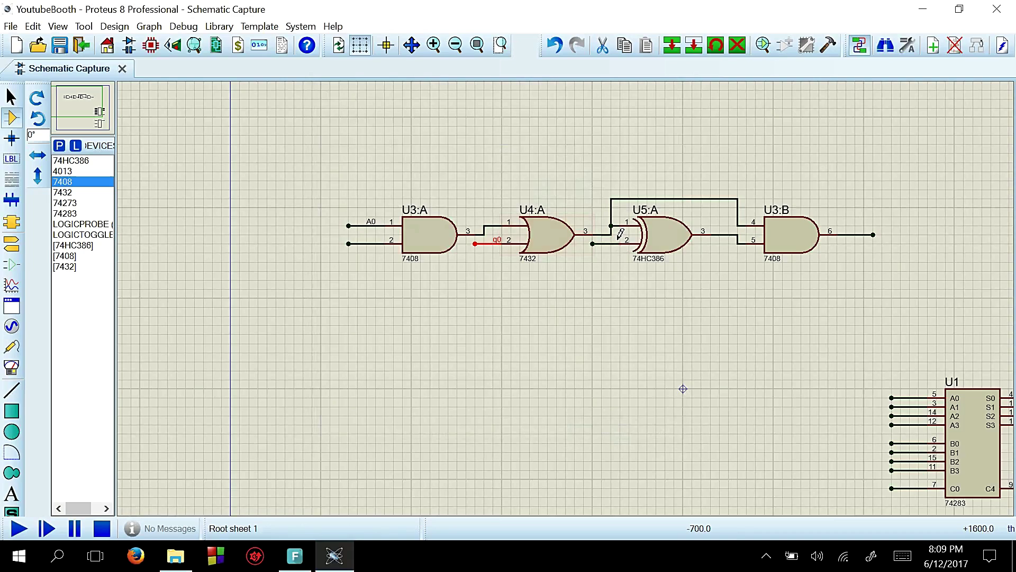
Label the open wire on the XOR gate's input pin 2 q_1.
{"action": "right_click", "coordinate": [610, 238]}
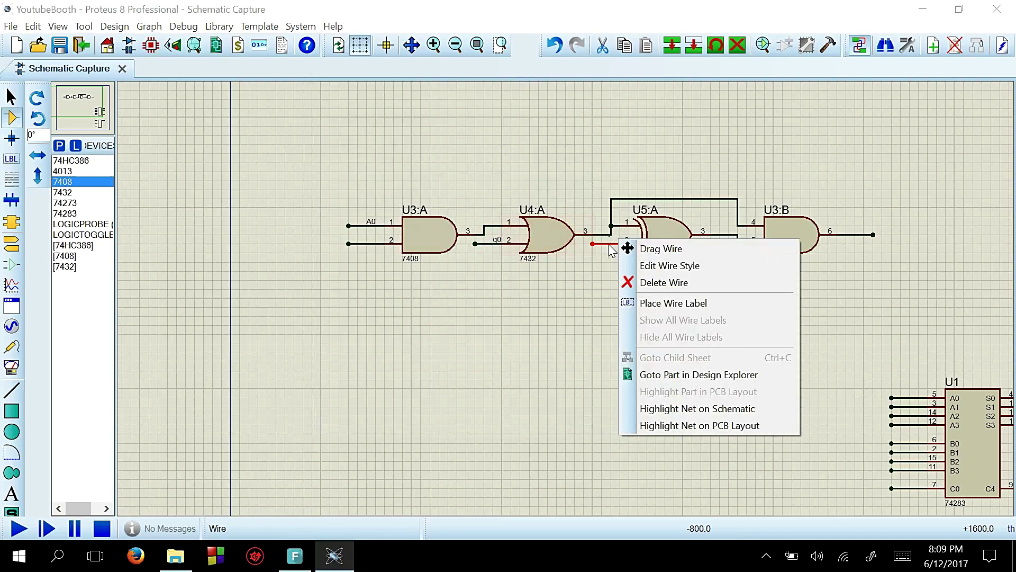
{"action": "left_click", "coordinate": [671, 303]}
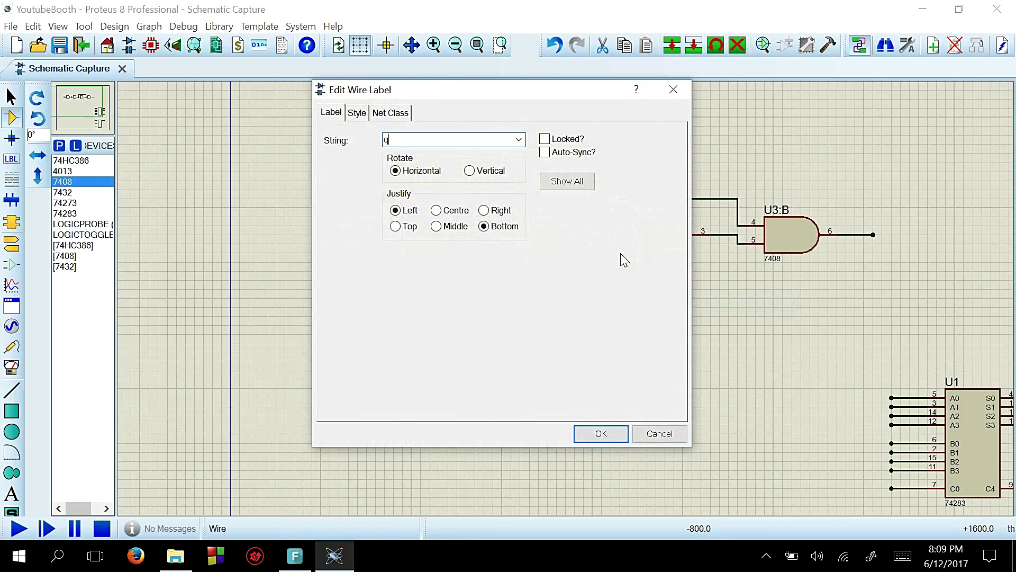
{"action": "type", "text": "q_1"}
{"action": "key", "text": "Return"}
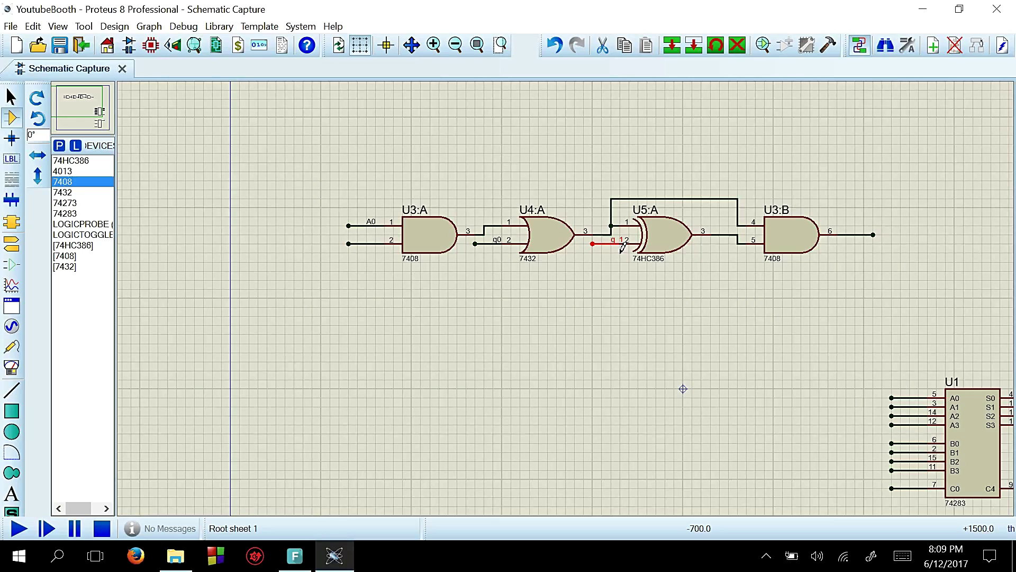
Label the wire between the XOR gate's output and the second AND gate Q0xorQ_1.
{"action": "right_click", "coordinate": [731, 229]}
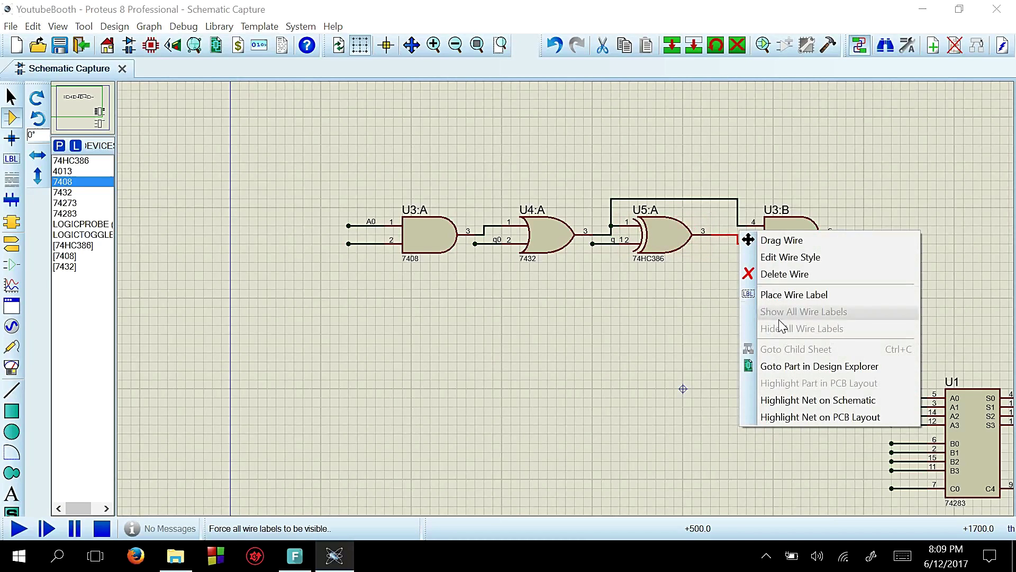
{"action": "left_click", "coordinate": [791, 294]}
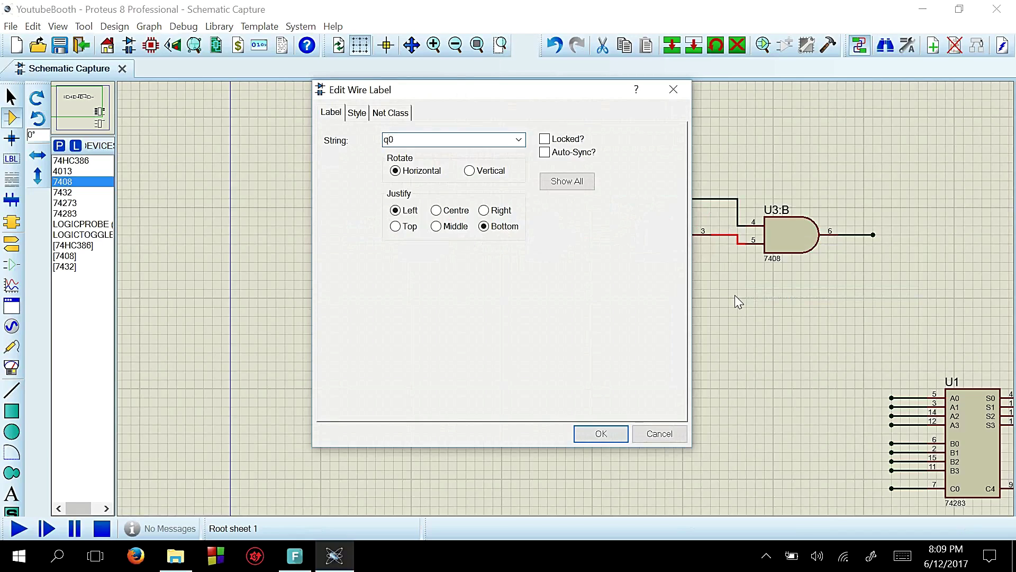
{"action": "key", "text": "BackSpace"}
{"action": "type", "text": "r"}
{"action": "key", "text": "BackSpace"}
{"action": "type", "text": "Q0xorQ_1"}
{"action": "key", "text": "ctrl+a"}
{"action": "key", "text": "Return"}
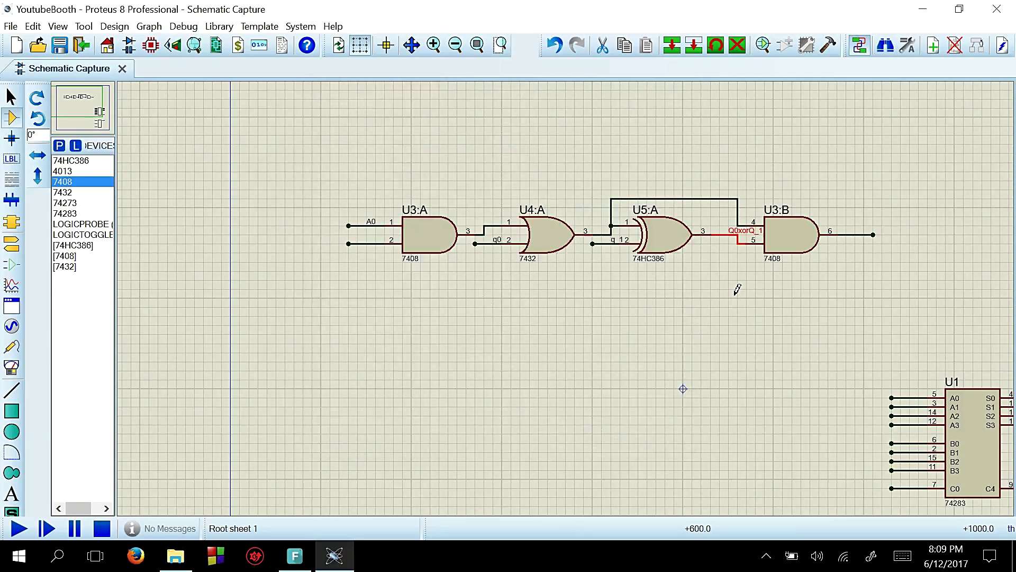
Label the second AND gate's output wire Q0xorQ_1andQ0.
{"action": "right_click", "coordinate": [852, 235]}
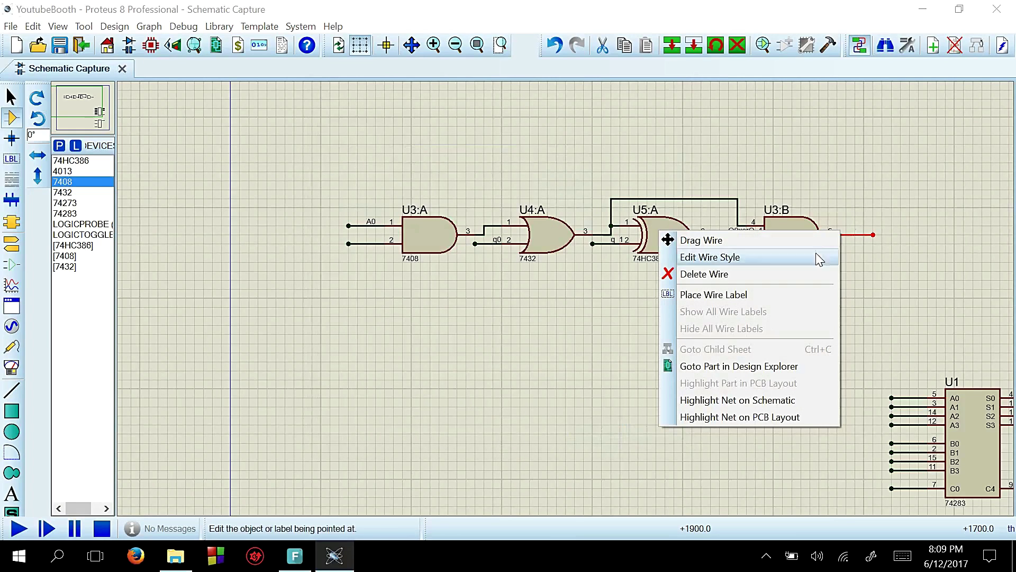
{"action": "left_click", "coordinate": [750, 295]}
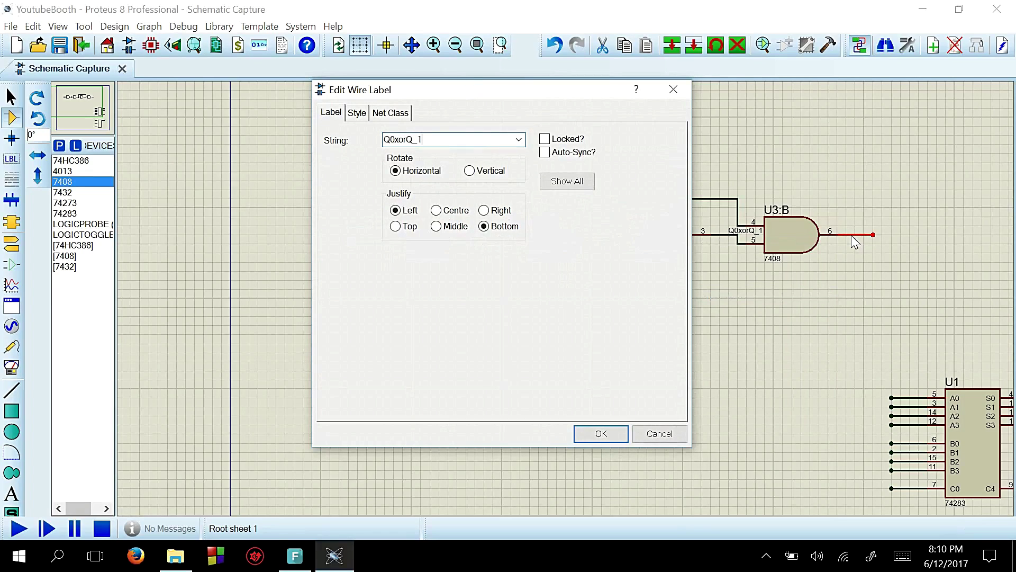
{"action": "type", "text": "AN"}
{"action": "type", "text": "dQ0"}
{"action": "key", "text": "Return"}
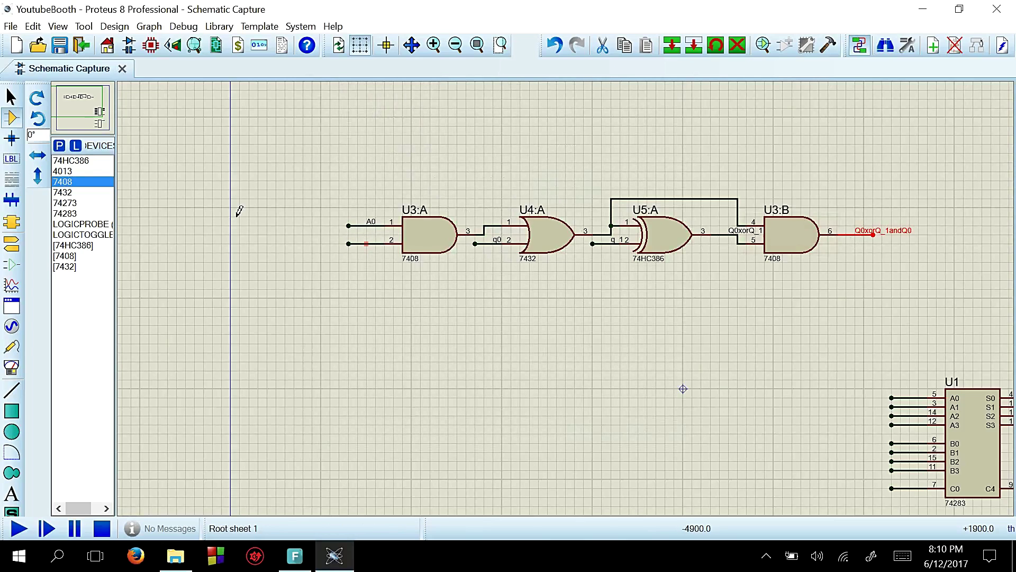
Place a 4013 flip-flop above and left of the first AND gate, and two stacked logic toggles to the left of the gate row.
{"action": "left_click", "coordinate": [84, 170]}
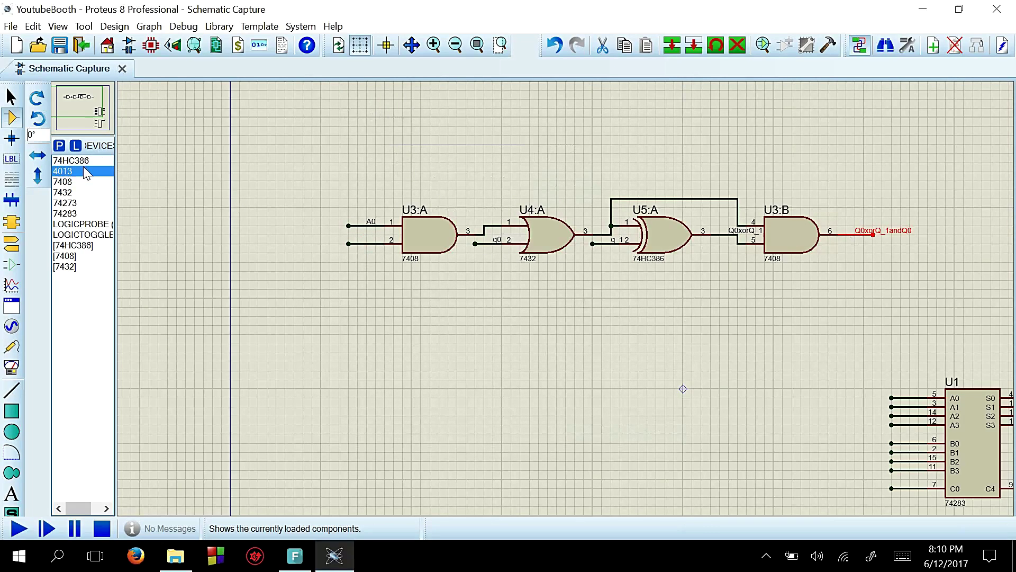
{"action": "left_click", "coordinate": [312, 142]}
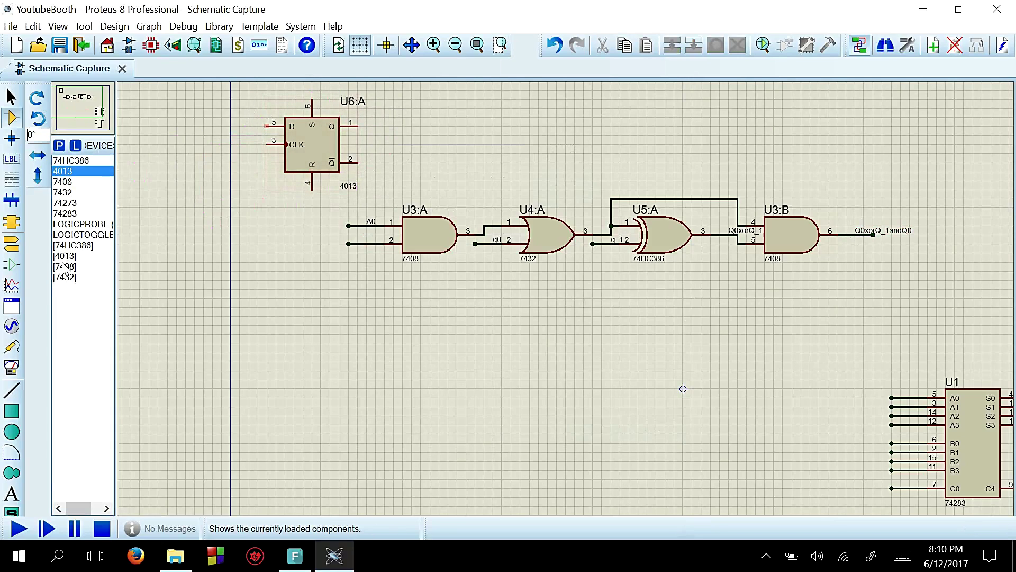
{"action": "left_click", "coordinate": [84, 235]}
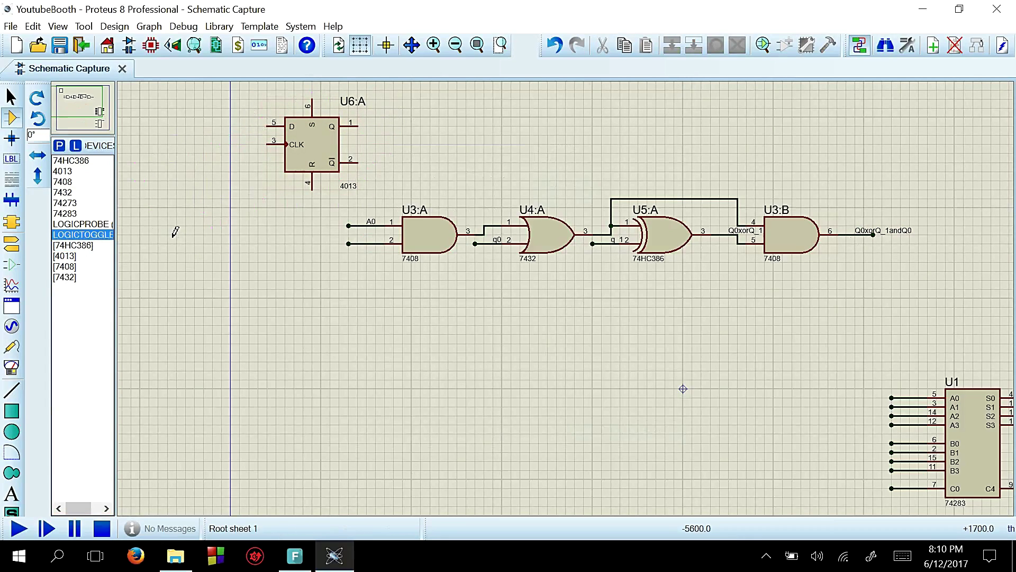
{"action": "left_click", "coordinate": [159, 217]}
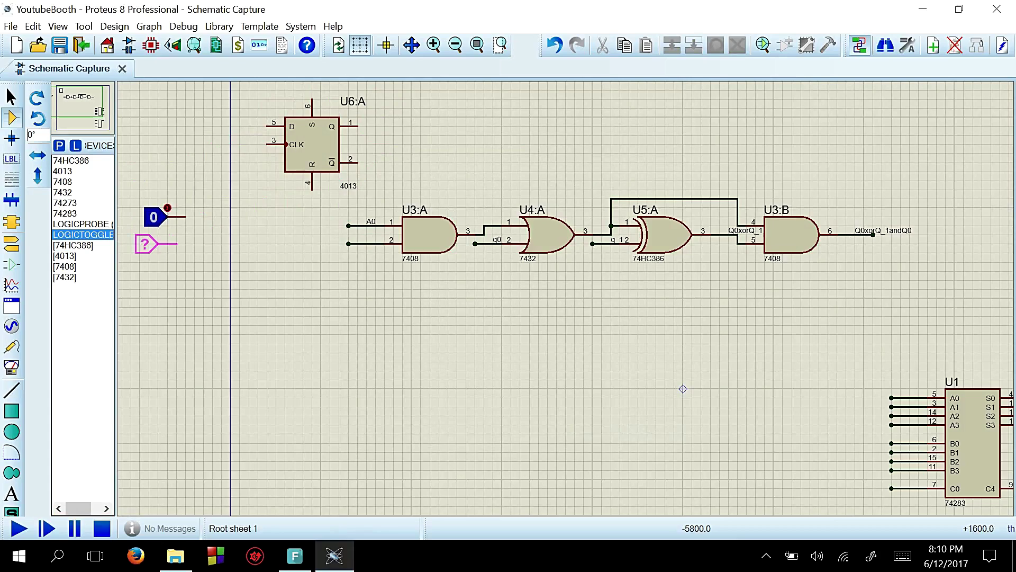
{"action": "left_click", "coordinate": [159, 243]}
Draw a short open-ended wire from the output of each of the two logic toggles.
{"action": "left_click", "coordinate": [186, 217]}
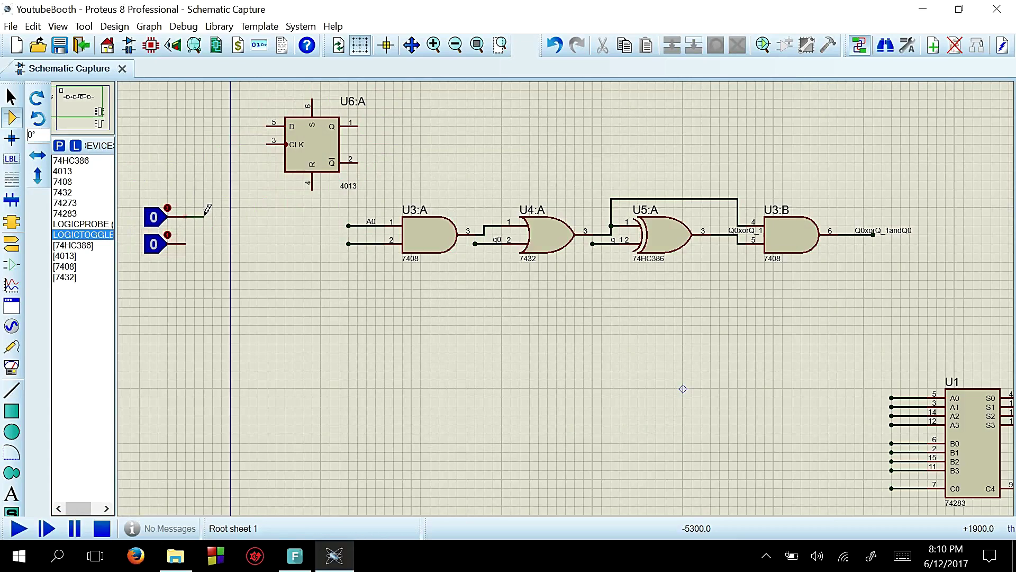
{"action": "double_click", "coordinate": [212, 216]}
{"action": "left_click", "coordinate": [186, 244]}
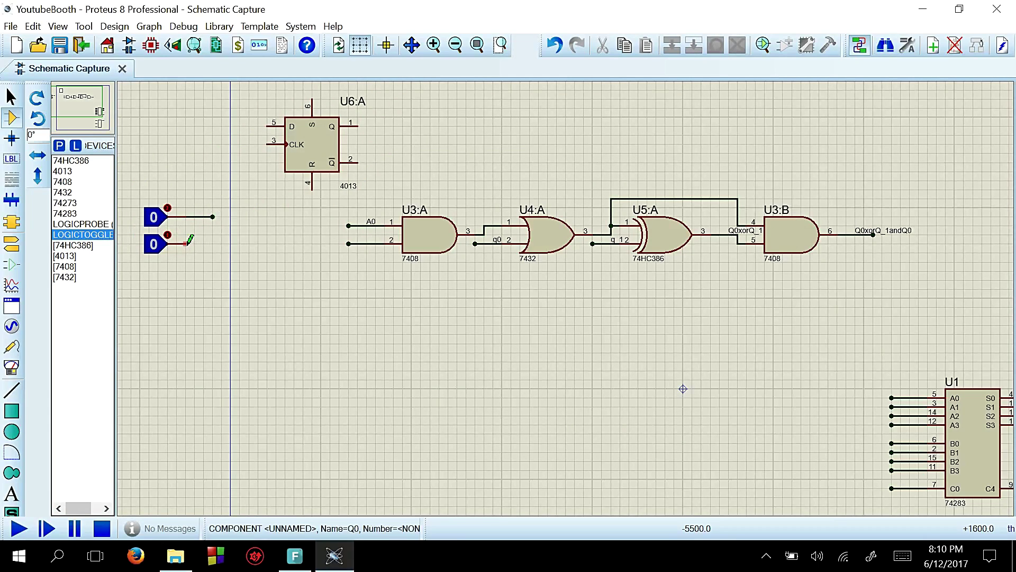
{"action": "double_click", "coordinate": [212, 244]}
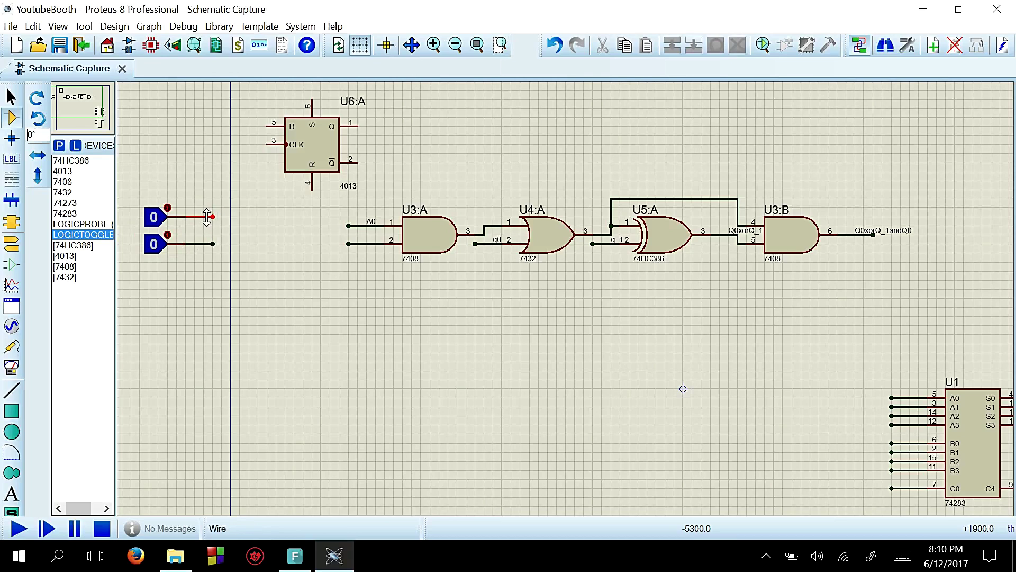
Label the upper logic toggle's wire MR.
{"action": "right_click", "coordinate": [212, 216]}
{"action": "left_click", "coordinate": [272, 277]}
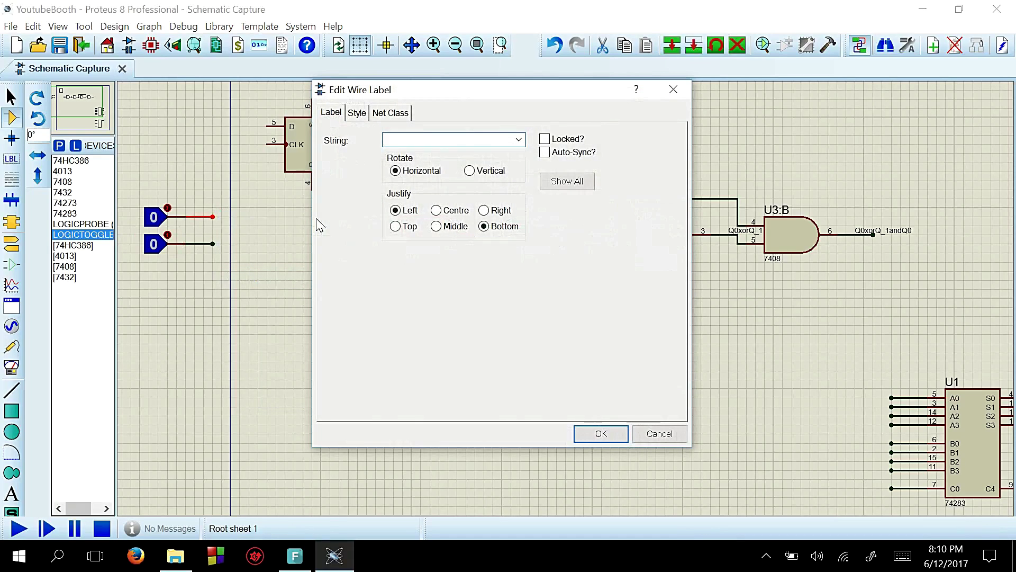
{"action": "key", "text": "Return"}
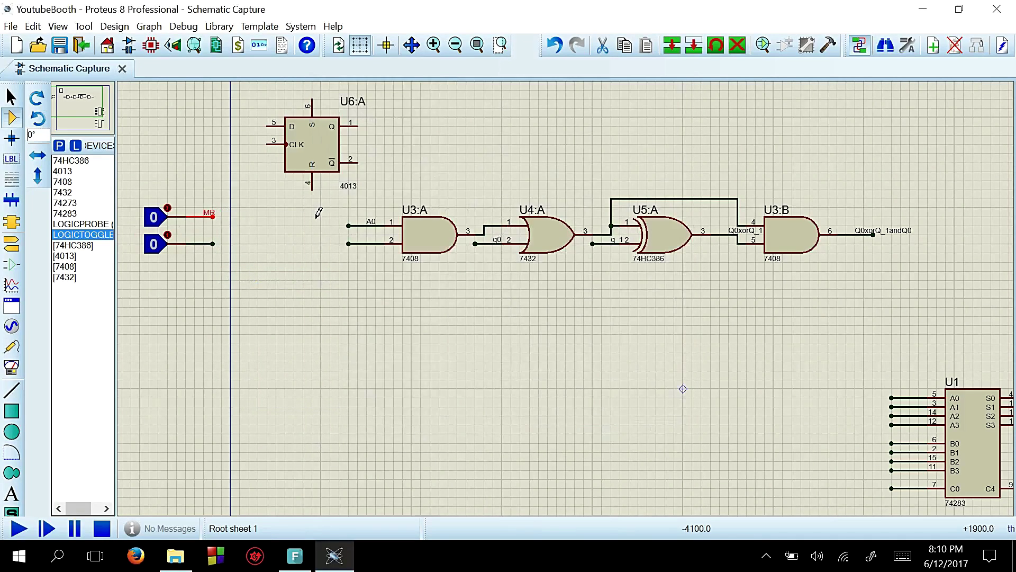
Label the lower logic toggle's wire CLK.
{"action": "right_click", "coordinate": [211, 241]}
{"action": "key", "text": "Escape"}
{"action": "right_click", "coordinate": [212, 242]}
{"action": "left_click", "coordinate": [272, 300]}
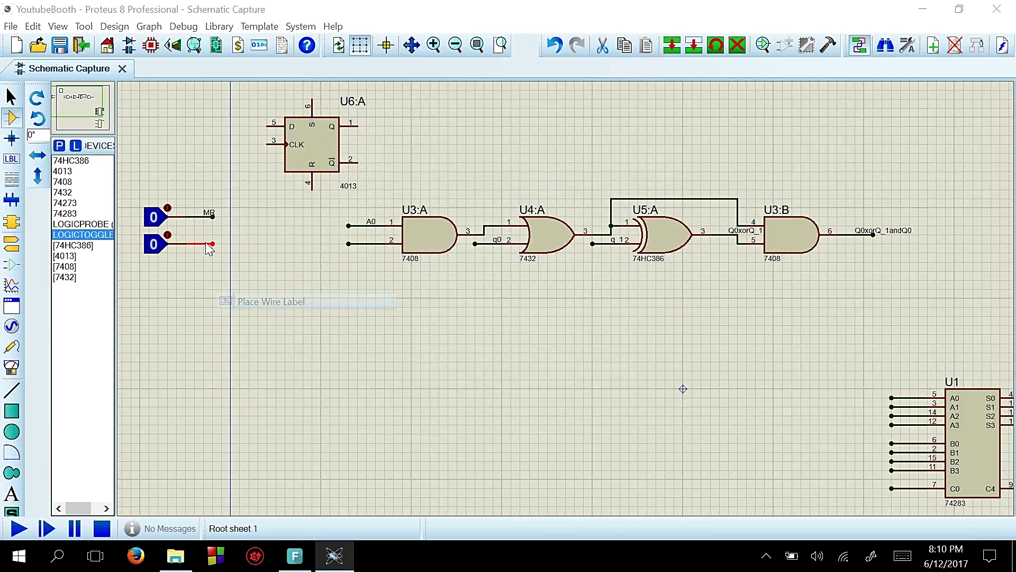
{"action": "key", "text": "Return"}
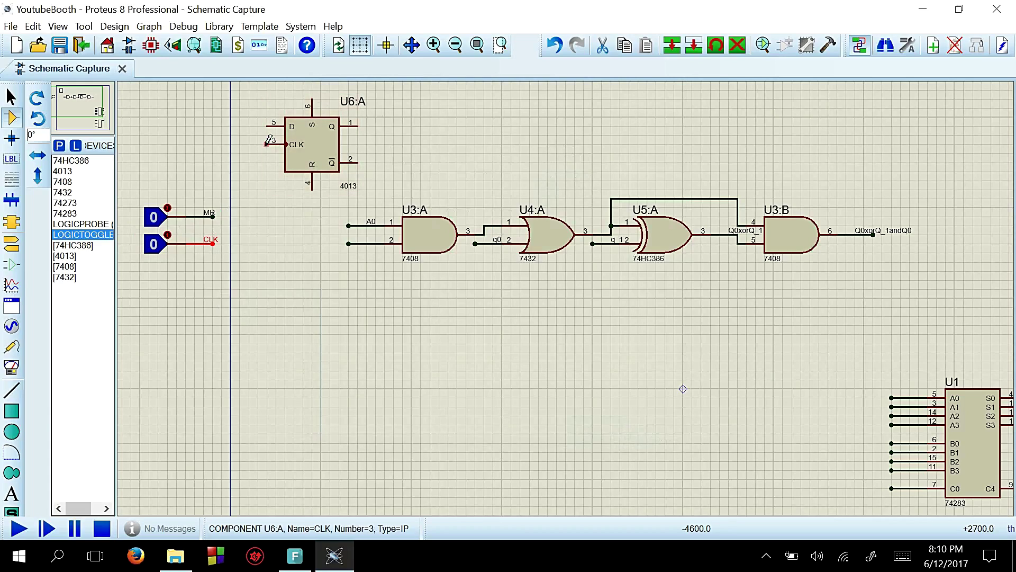
Draw short open-ended wires from the 4013 flip-flop's CLK and D inputs.
{"action": "double_click", "coordinate": [248, 144]}
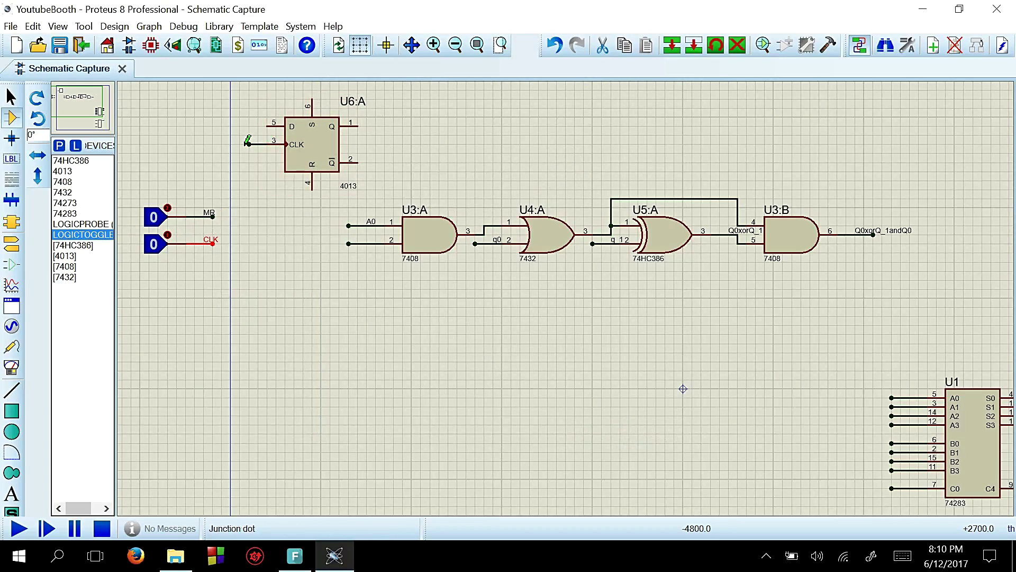
{"action": "left_click", "coordinate": [267, 126]}
{"action": "double_click", "coordinate": [248, 126]}
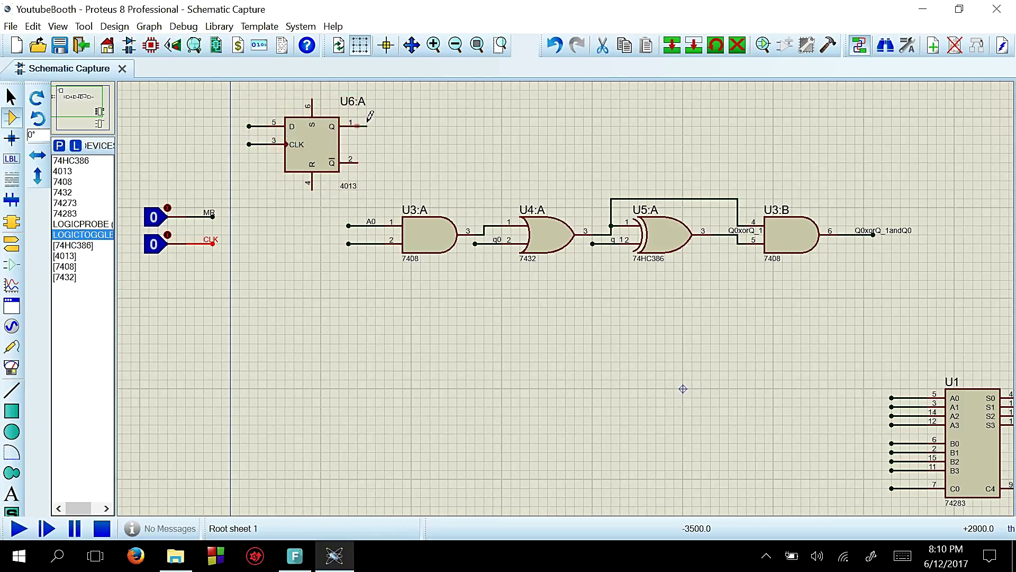
Draw short open-ended wires from the 4013 flip-flop's inverted Q and Q outputs.
{"action": "left_click", "coordinate": [358, 162]}
{"action": "double_click", "coordinate": [382, 162]}
{"action": "left_click", "coordinate": [358, 126]}
{"action": "double_click", "coordinate": [384, 125]}
Label the wire on the 4013 flip-flop's clock input CLK.
{"action": "right_click", "coordinate": [253, 144]}
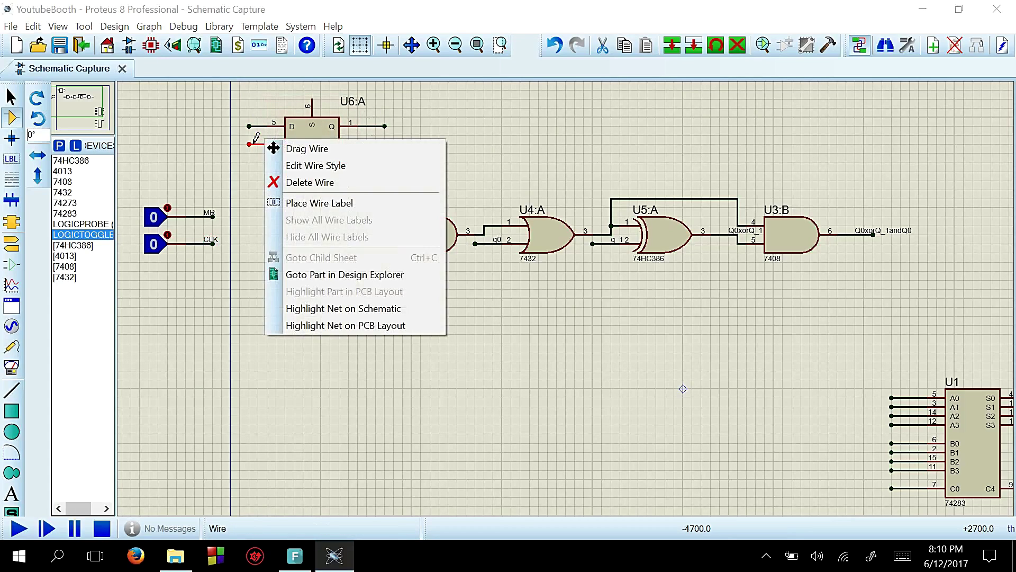
{"action": "left_click", "coordinate": [297, 202]}
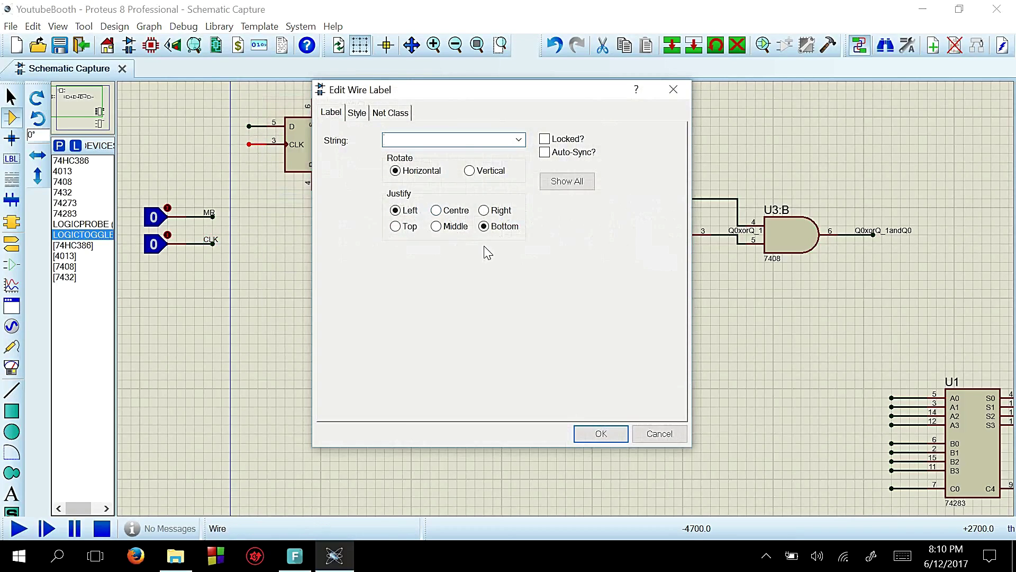
{"action": "type", "text": "CLK"}
{"action": "key", "text": "Return"}
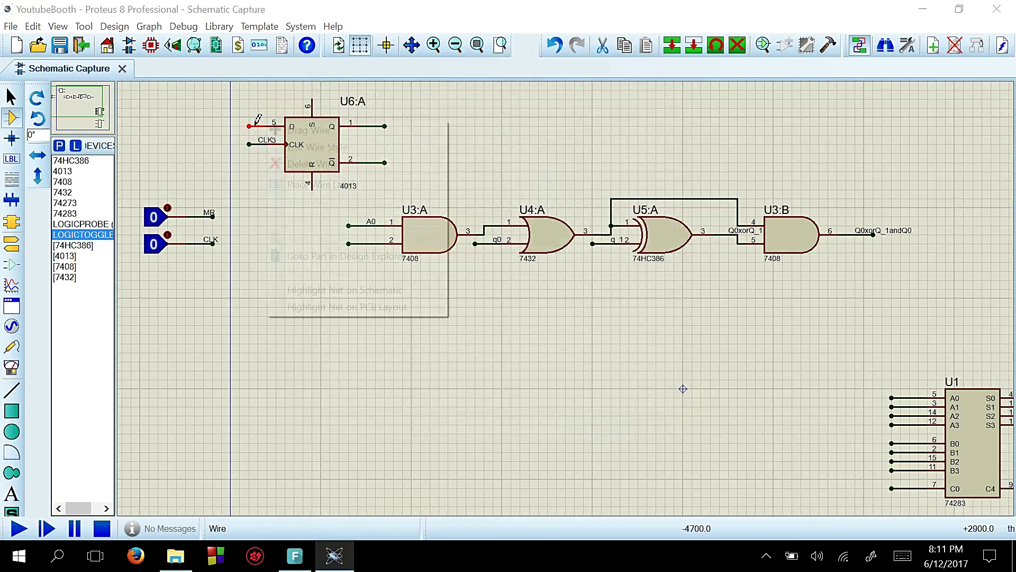
Label the wire on the 4013 flip-flop's D input MR.
{"action": "right_click", "coordinate": [257, 125]}
{"action": "left_click", "coordinate": [318, 184]}
{"action": "type", "text": "MR"}
{"action": "key", "text": "Return"}
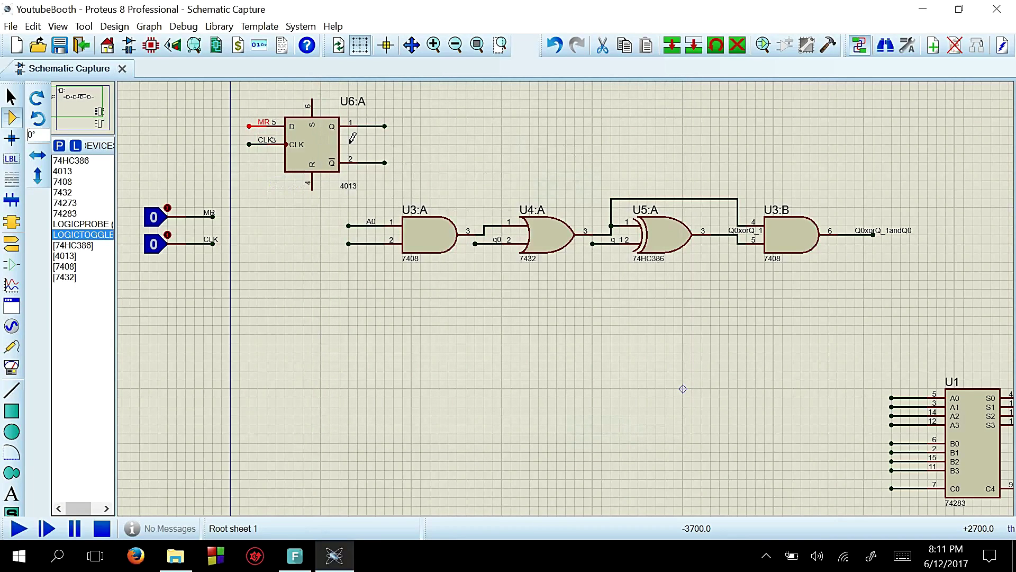
Label the wire on the 4013 flip-flop's inverted output Q.
{"action": "right_click", "coordinate": [381, 161]}
{"action": "key", "text": "Escape"}
{"action": "right_click", "coordinate": [379, 160]}
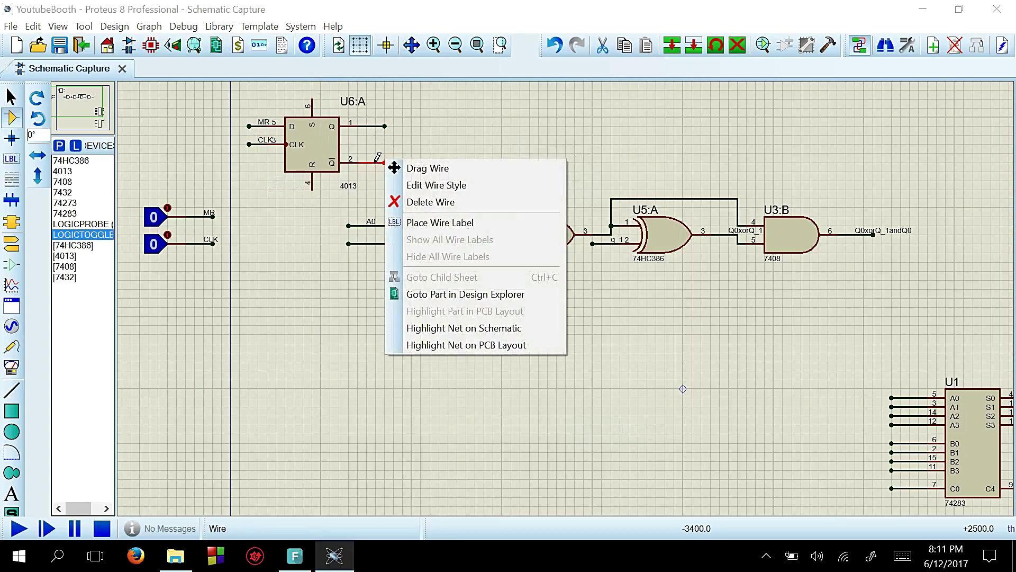
{"action": "left_click", "coordinate": [439, 223]}
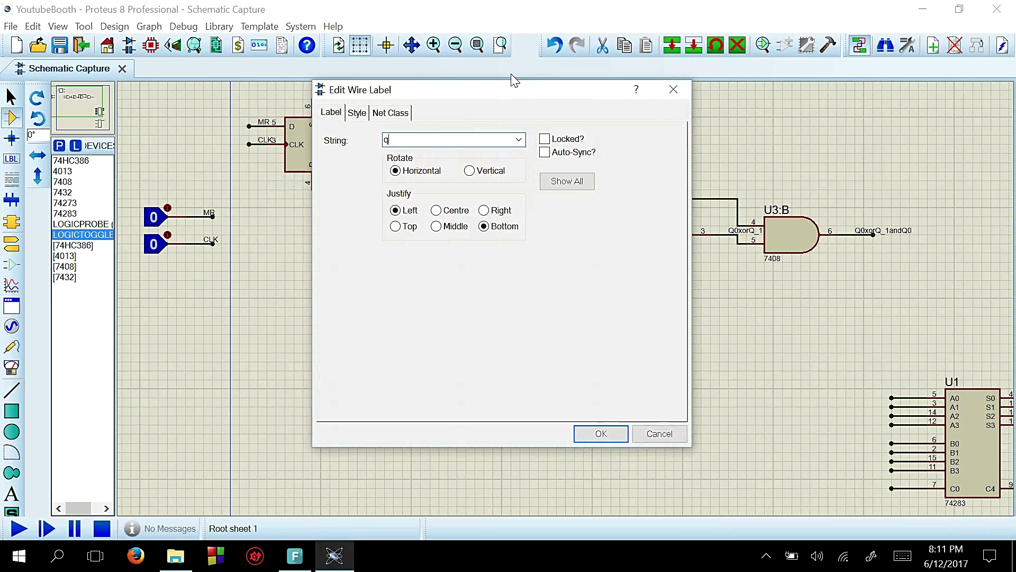
{"action": "type", "text": "Q"}
{"action": "key", "text": "Return"}
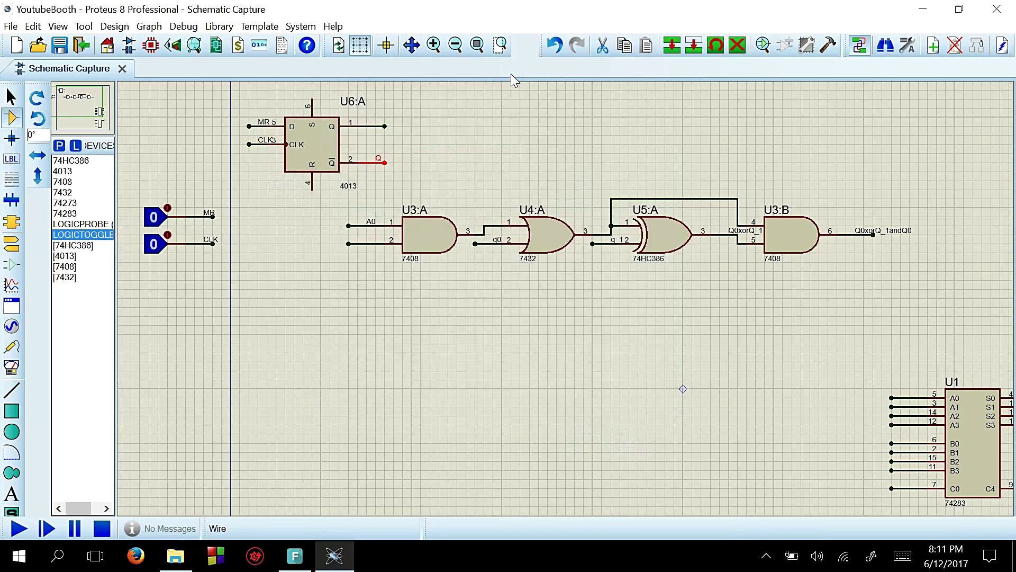
Place a logic probe beside the 4013 flip-flop and wire it to the end of the wire labelled Q.
{"action": "left_click", "coordinate": [82, 225]}
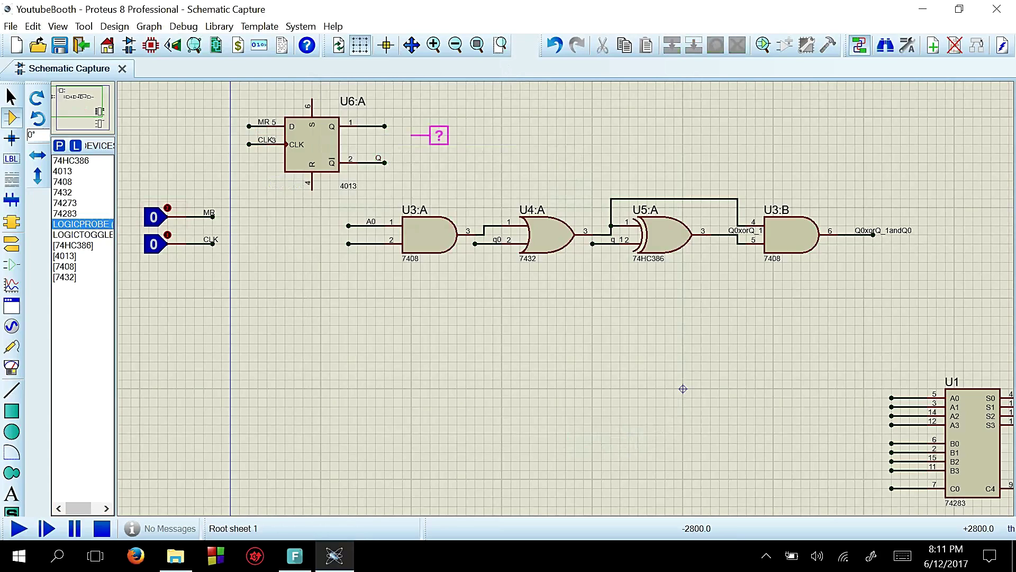
{"action": "left_click", "coordinate": [429, 144]}
{"action": "left_click", "coordinate": [385, 162]}
{"action": "left_click", "coordinate": [402, 144]}
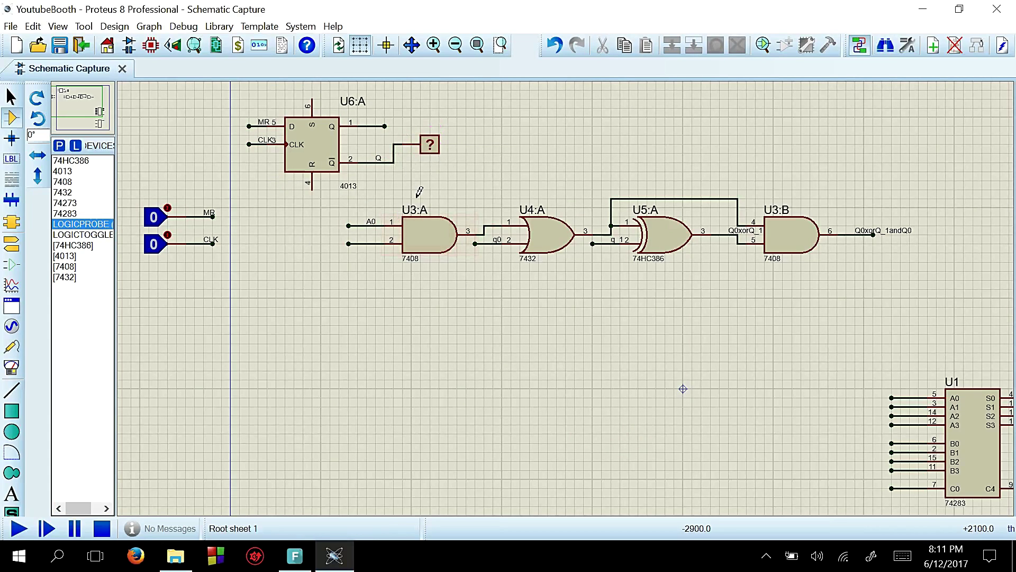
Label the wire on the lower input of AND gate U3:A Q.
{"action": "right_click", "coordinate": [377, 243]}
{"action": "left_click", "coordinate": [415, 302]}
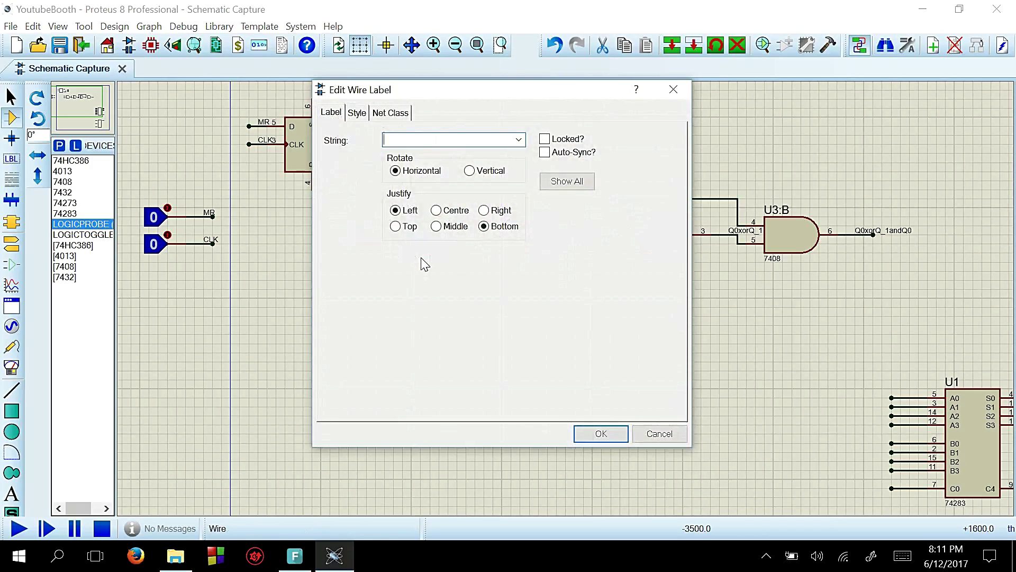
{"action": "key", "text": "Return"}
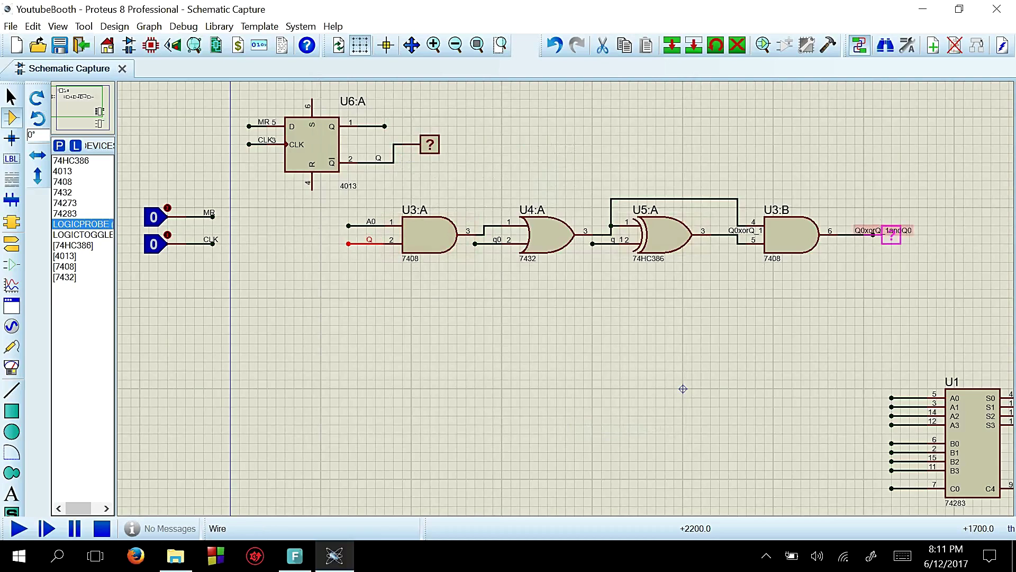
Copy the label Q0xorQ_1andQ0 from AND gate U3:B's output wire and apply it to adder U1's C0 input wire.
{"action": "right_click", "coordinate": [863, 229]}
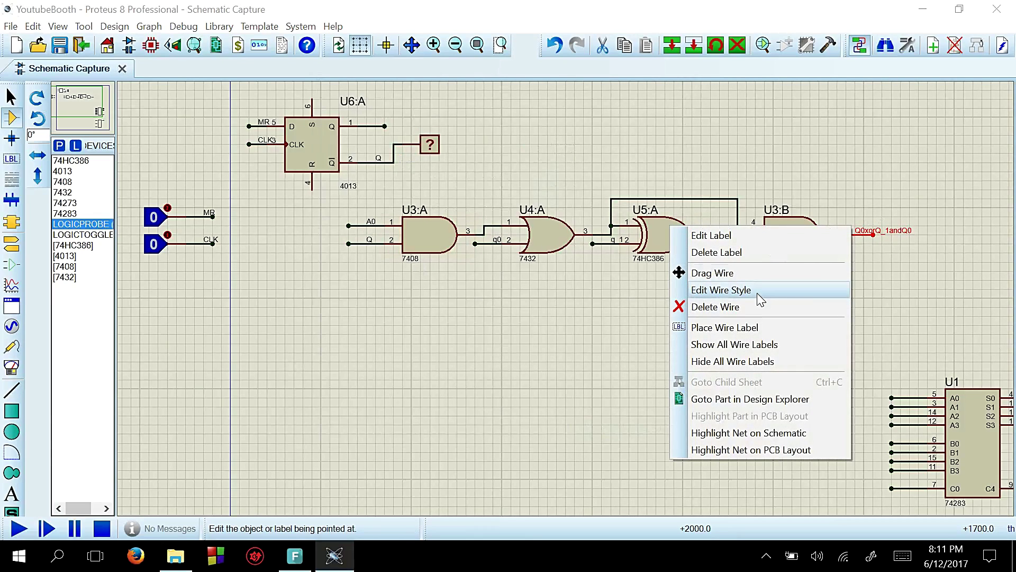
{"action": "left_click", "coordinate": [763, 236]}
{"action": "key", "text": "ctrl+c"}
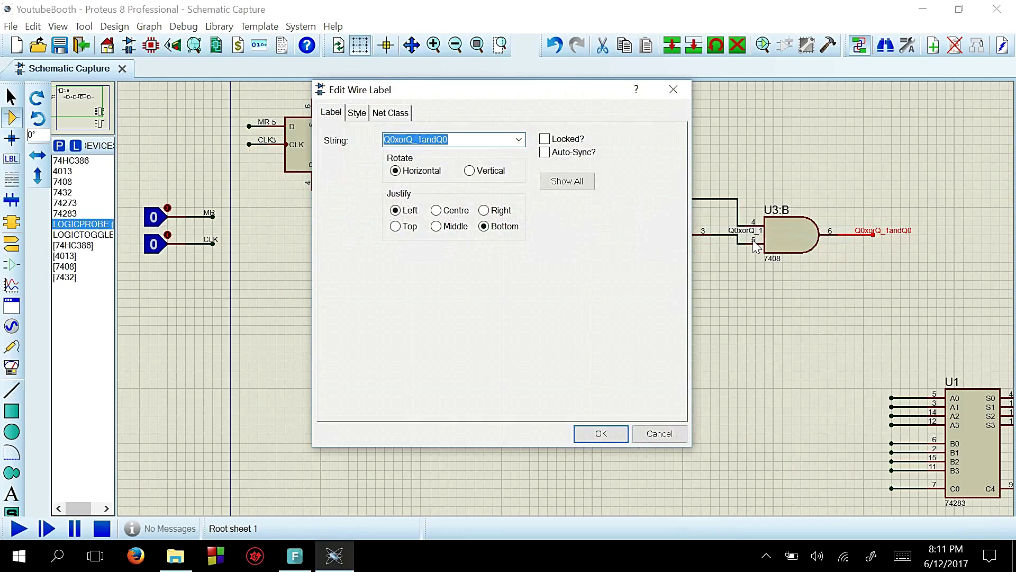
{"action": "key", "text": "Escape"}
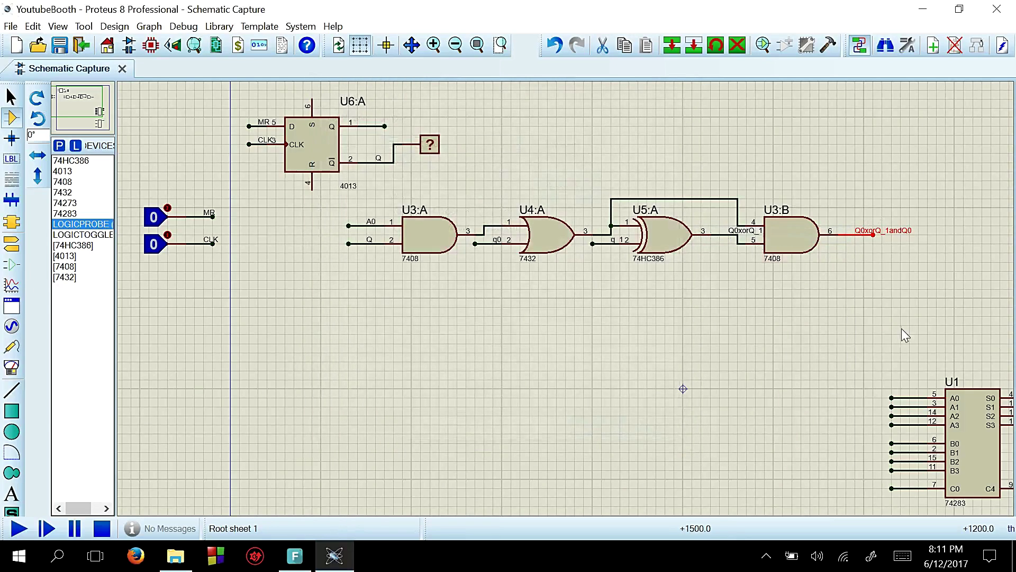
{"action": "right_click", "coordinate": [908, 486]}
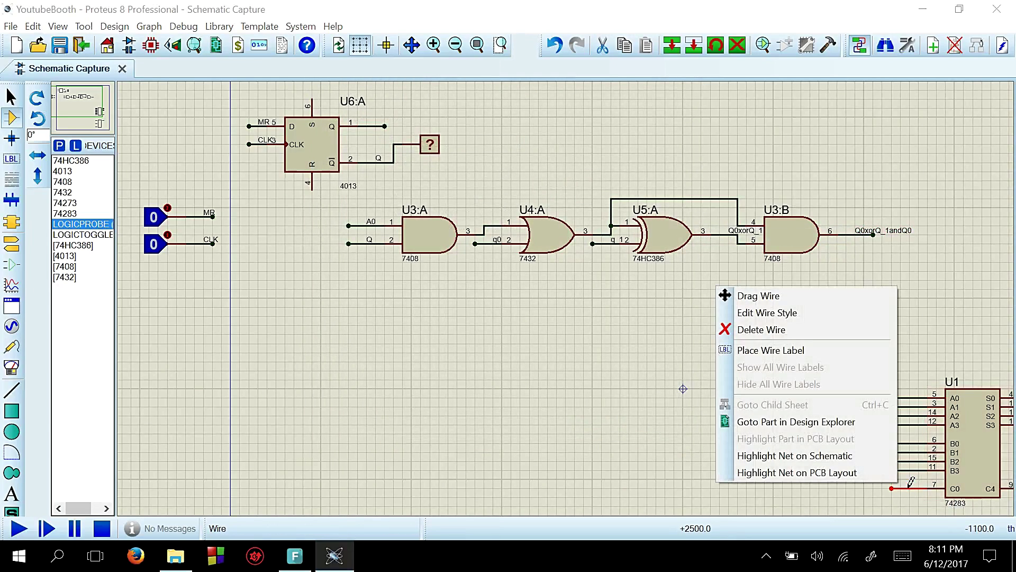
{"action": "left_click", "coordinate": [746, 350]}
{"action": "key", "text": "ctrl+v"}
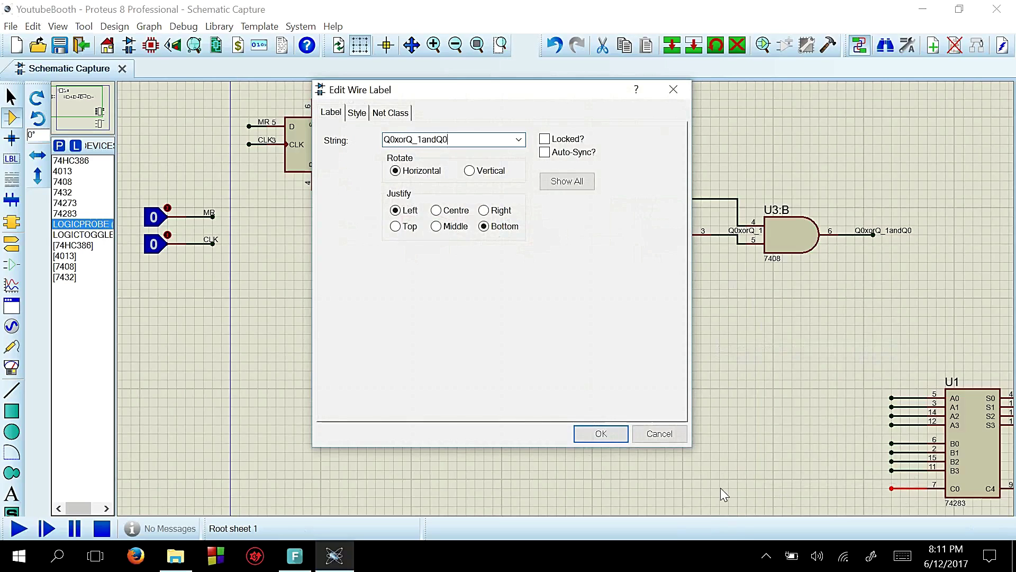
{"action": "left_click", "coordinate": [604, 439]}
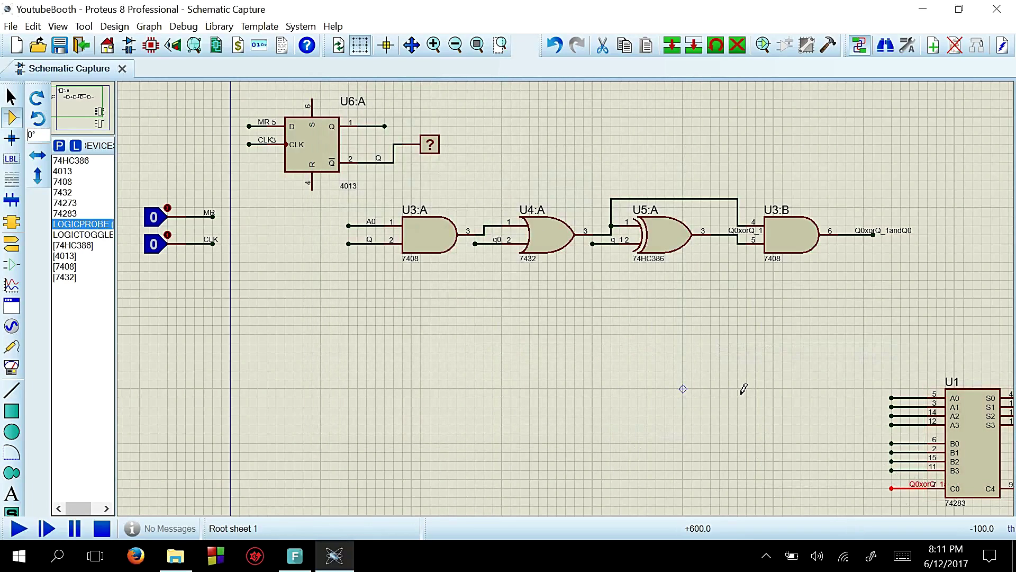
Label the wire on adder U1's C4 output CARRY.
{"action": "scroll", "coordinate": [672, 331], "scroll_direction": "down", "scroll_amount": 2}
{"action": "scroll", "coordinate": [709, 390], "scroll_direction": "up", "scroll_amount": 1}
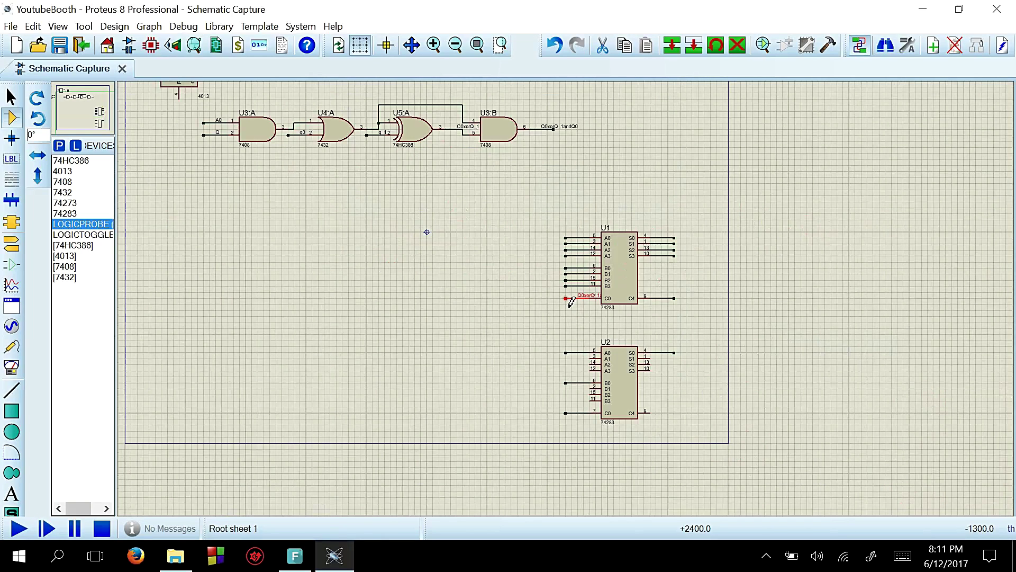
{"action": "scroll", "coordinate": [583, 301], "scroll_direction": "up", "scroll_amount": 1}
{"action": "right_click", "coordinate": [639, 322]}
{"action": "left_click", "coordinate": [705, 384]}
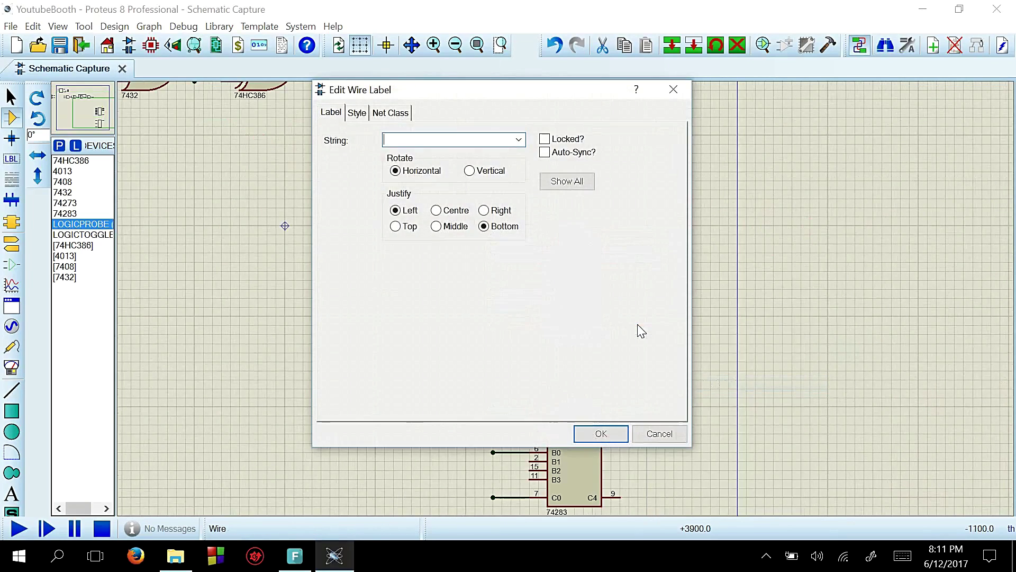
{"action": "type", "text": "CARRY"}
{"action": "key", "text": "ctrl+a"}
{"action": "key", "text": "Return"}
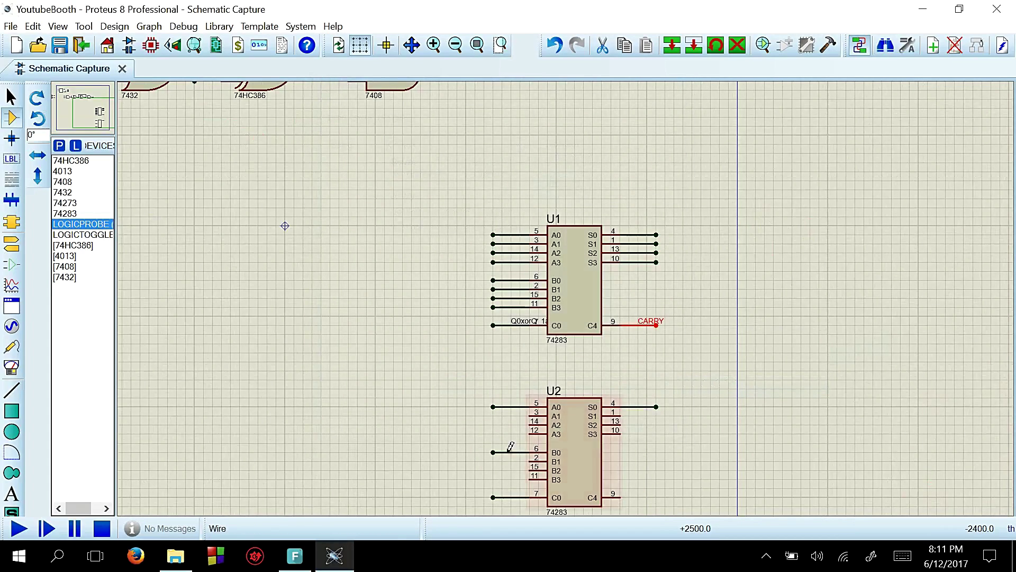
Label the wire on adder U2's C0 input CARRY.
{"action": "right_click", "coordinate": [508, 495]}
{"action": "left_click", "coordinate": [507, 497]}
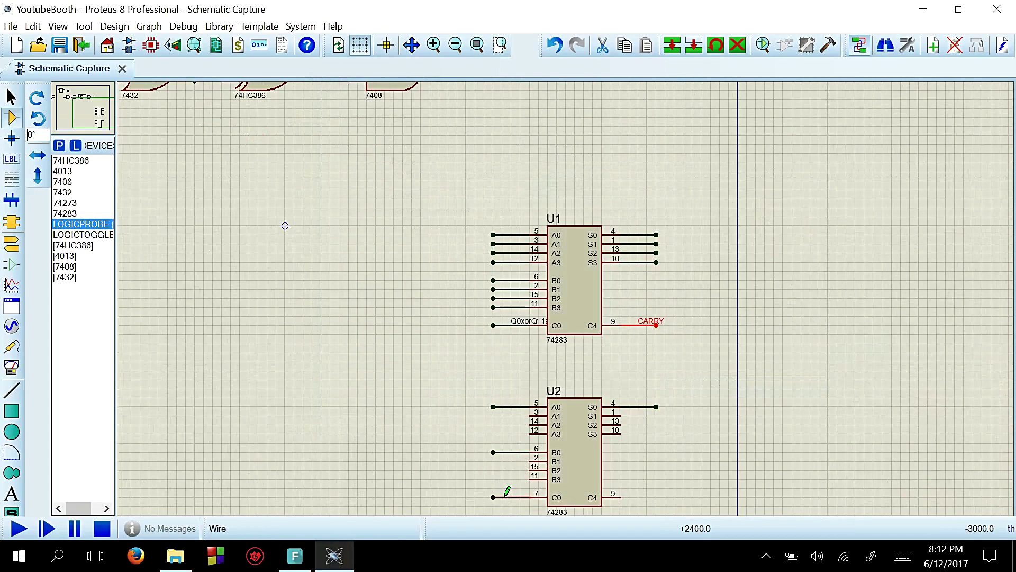
{"action": "right_click", "coordinate": [510, 496]}
{"action": "left_click", "coordinate": [566, 359]}
{"action": "type", "text": "CARRY"}
{"action": "left_click", "coordinate": [580, 436]}
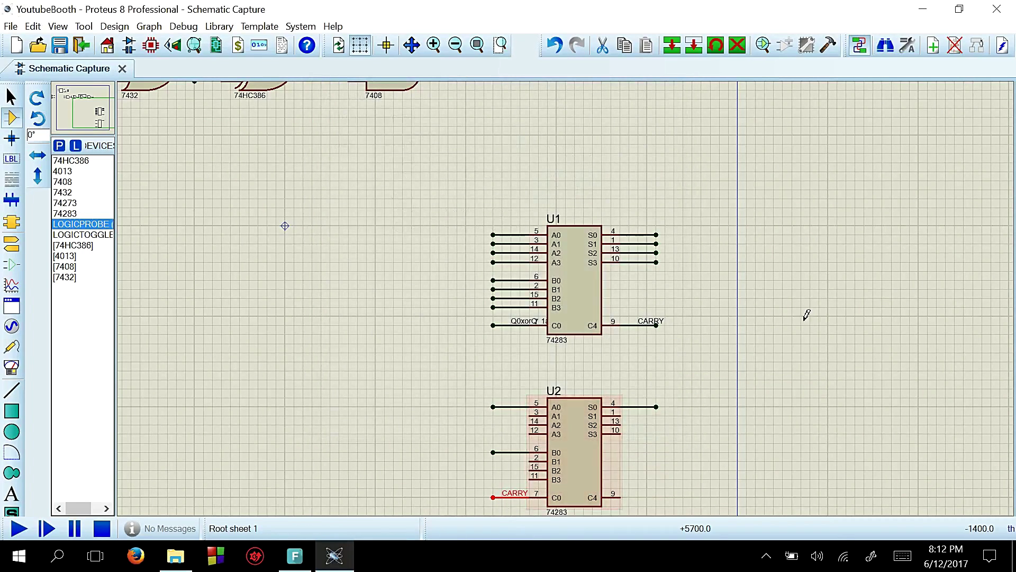
{"action": "scroll", "coordinate": [417, 270], "scroll_direction": "down", "scroll_amount": 2}
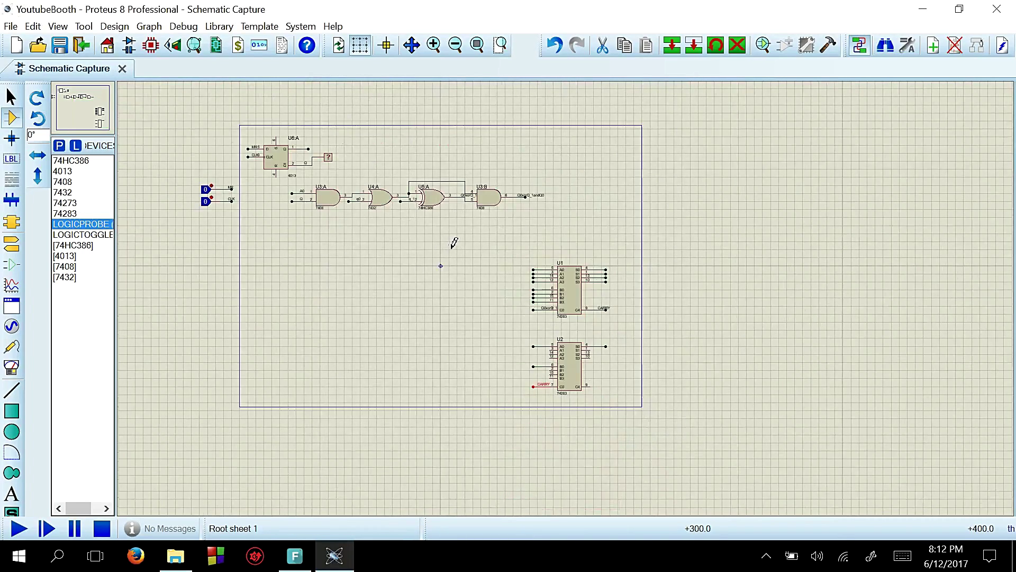
{"action": "scroll", "coordinate": [508, 264], "scroll_direction": "up", "scroll_amount": 2}
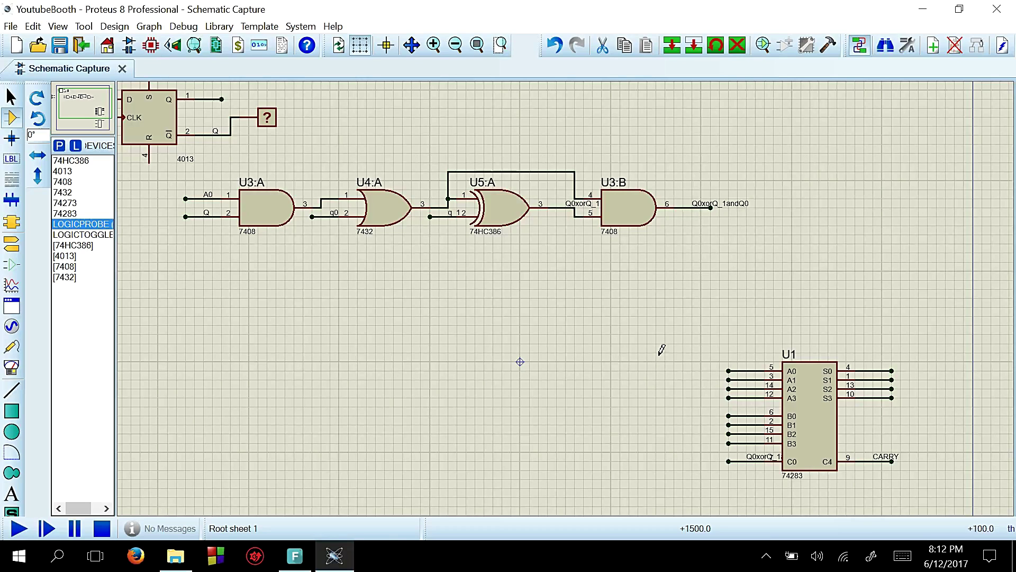
{"action": "scroll", "coordinate": [506, 292], "scroll_direction": "down", "scroll_amount": 3}
{"action": "scroll", "coordinate": [544, 288], "scroll_direction": "up", "scroll_amount": 3}
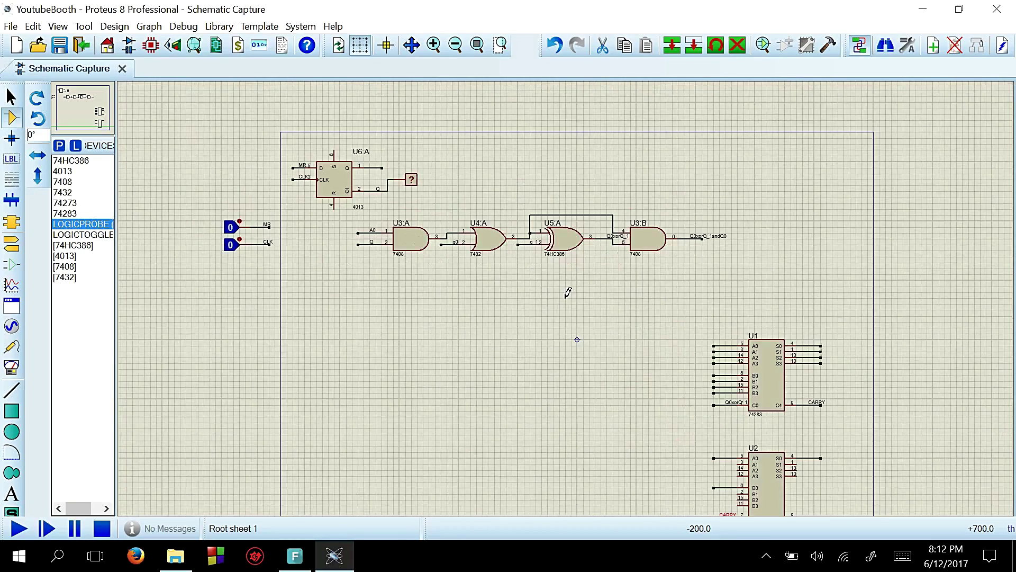
{"action": "scroll", "coordinate": [566, 291], "scroll_direction": "down", "scroll_amount": 3}
{"action": "scroll", "coordinate": [566, 313], "scroll_direction": "up", "scroll_amount": 2}
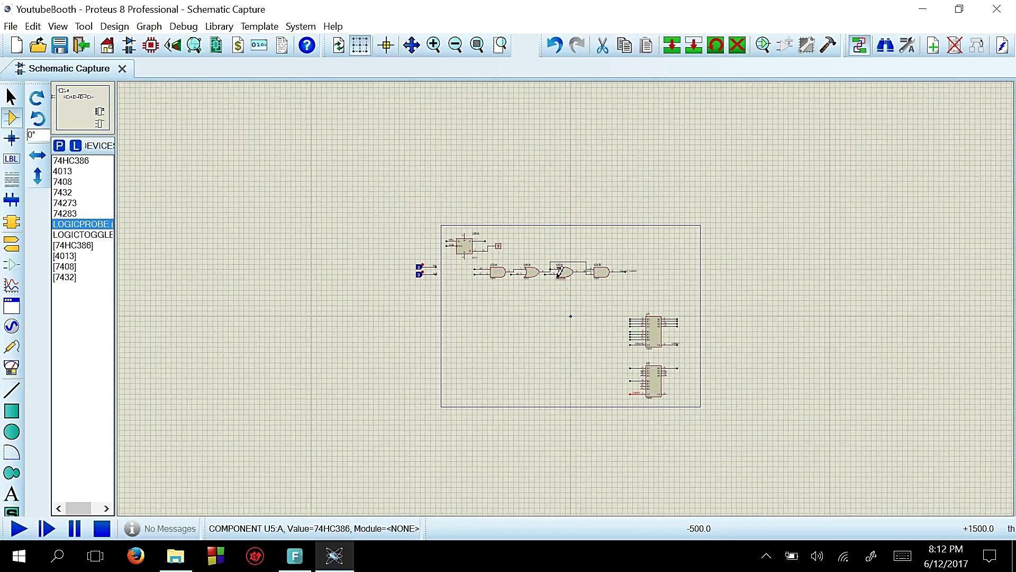
{"action": "scroll", "coordinate": [566, 308], "scroll_direction": "up", "scroll_amount": 1}
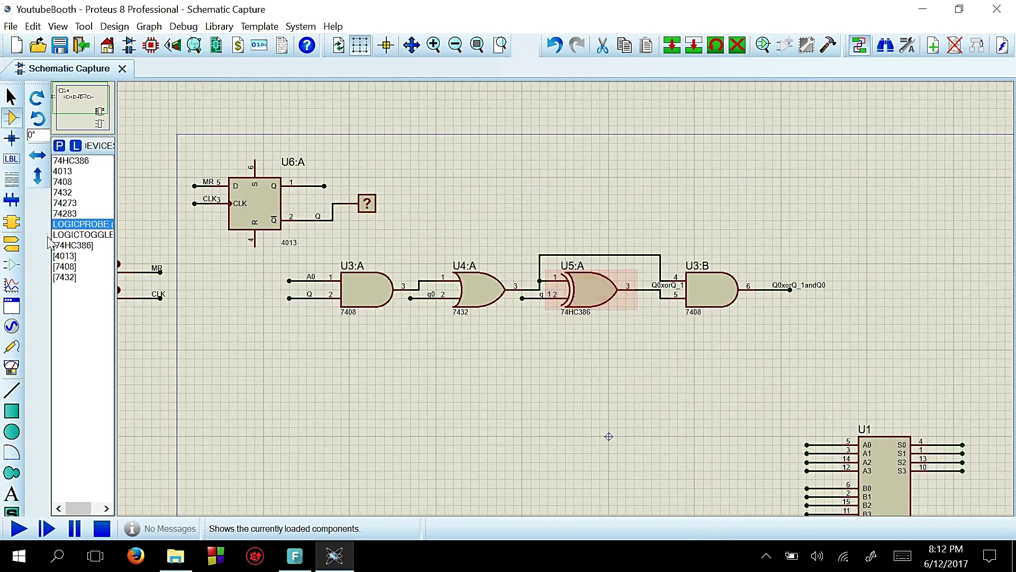
Place a vertical column of five logic toggles directly above the MR toggle, outside the sheet border.
{"action": "left_click", "coordinate": [77, 235]}
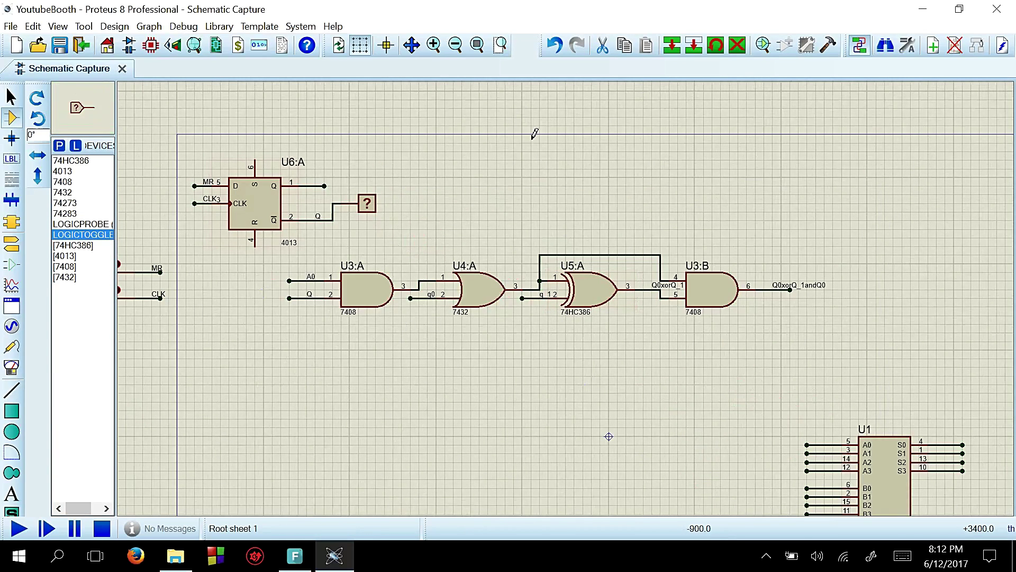
{"action": "scroll", "coordinate": [504, 254], "scroll_direction": "down", "scroll_amount": 2}
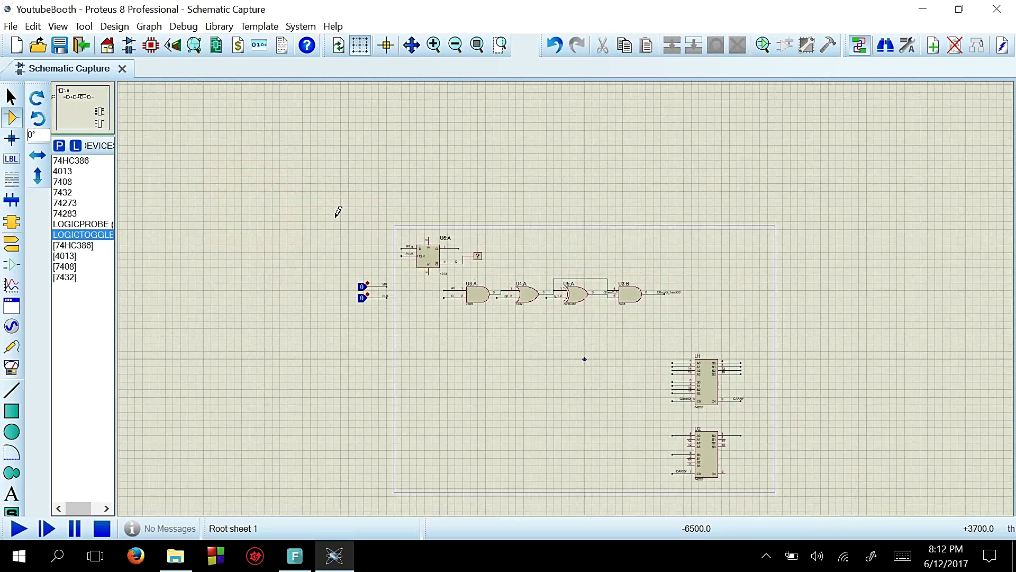
{"action": "scroll", "coordinate": [336, 211], "scroll_direction": "up", "scroll_amount": 1}
{"action": "scroll", "coordinate": [597, 316], "scroll_direction": "up", "scroll_amount": 1}
{"action": "left_click", "coordinate": [547, 297]}
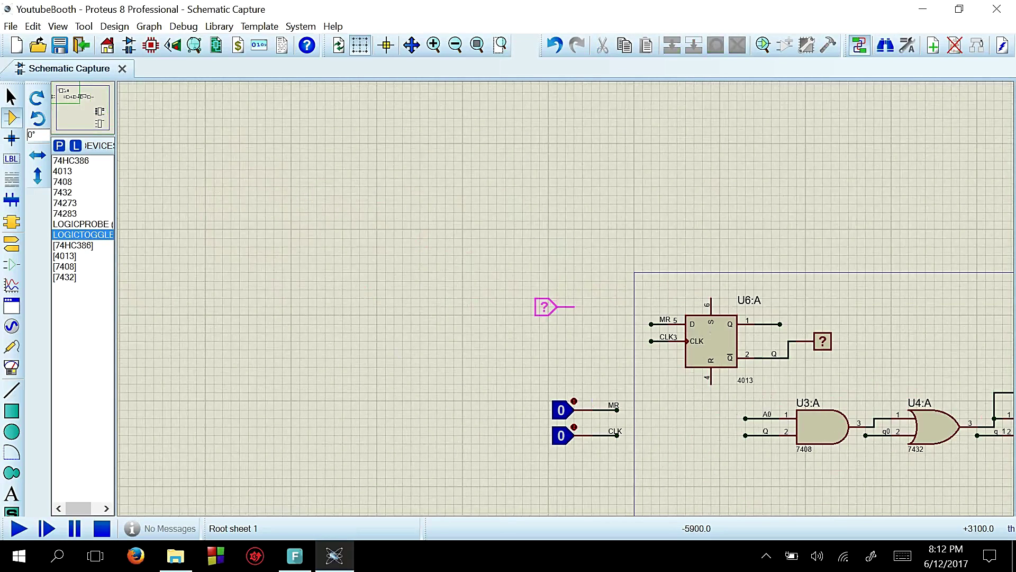
{"action": "left_click", "coordinate": [562, 341]}
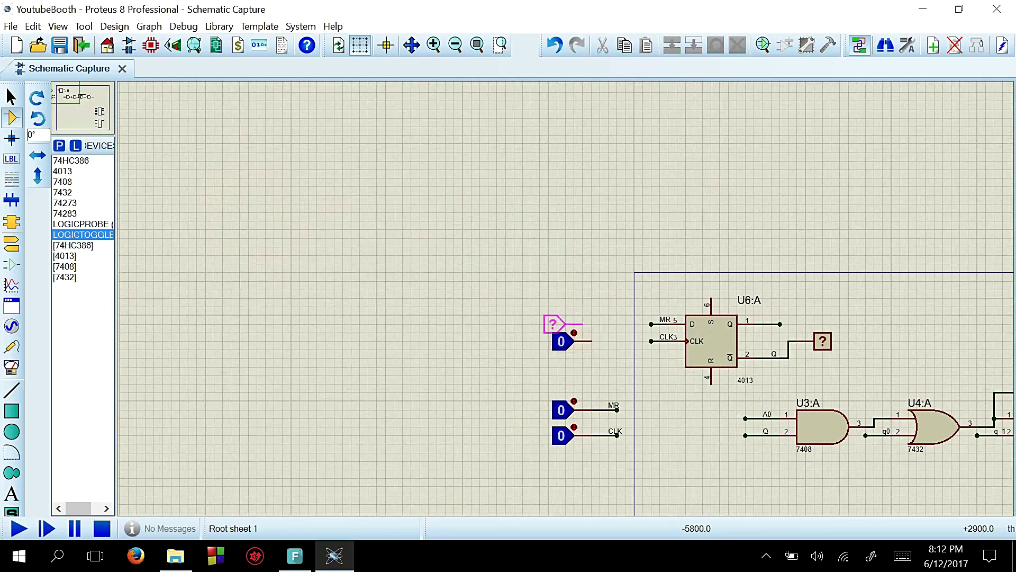
{"action": "left_click", "coordinate": [562, 324]}
{"action": "left_click", "coordinate": [562, 307]}
{"action": "left_click", "coordinate": [562, 289]}
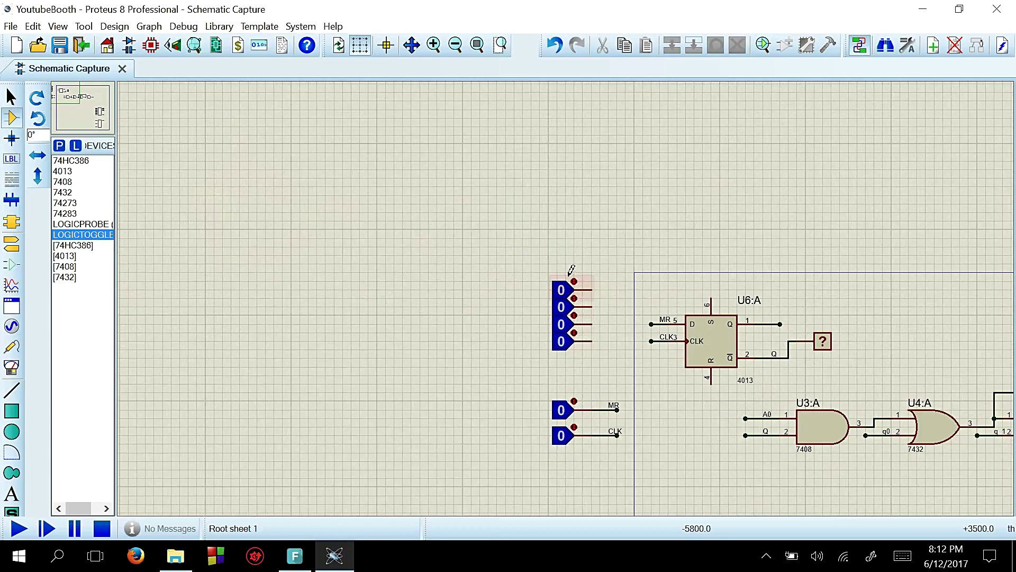
{"action": "left_click", "coordinate": [562, 272]}
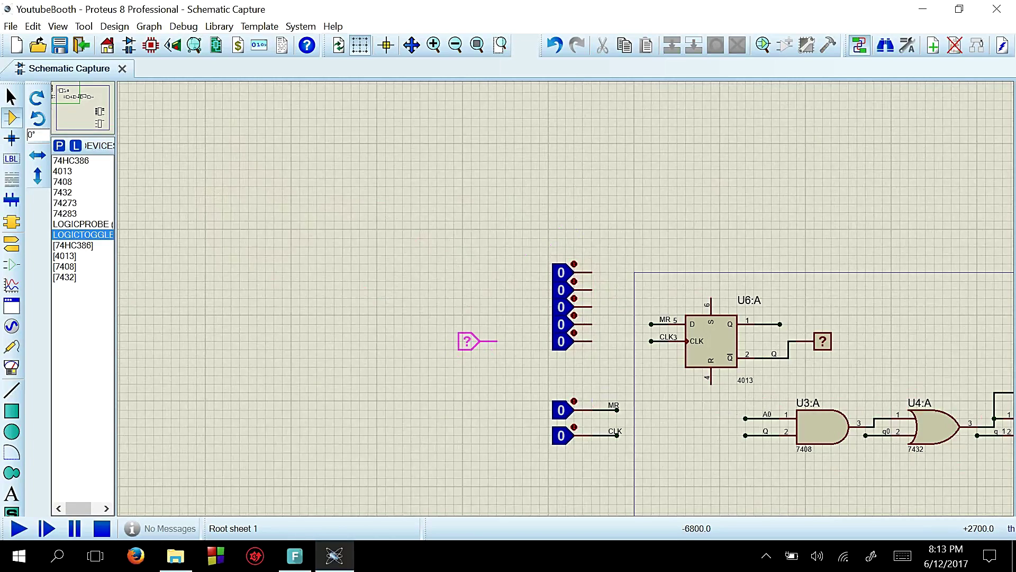
Place a second column of five logic toggles to the left of the first column, aligned with it.
{"action": "left_click", "coordinate": [467, 341]}
{"action": "left_click", "coordinate": [466, 324]}
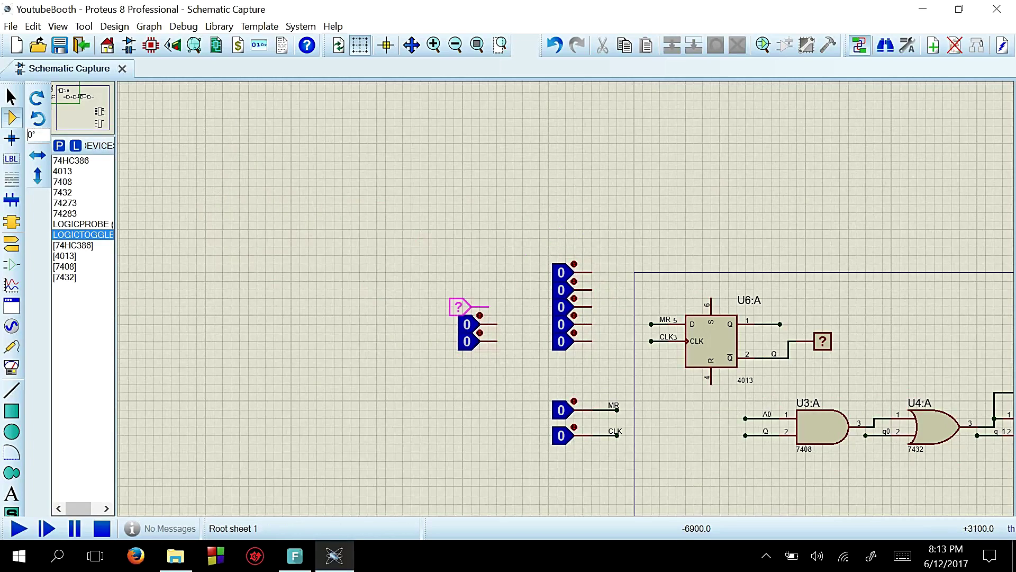
{"action": "left_click", "coordinate": [467, 306]}
{"action": "left_click", "coordinate": [466, 290]}
{"action": "left_click", "coordinate": [477, 270]}
Draw short open-ended output wires from the toggles in the column nearest the sheet border, each ending in a junction dot.
{"action": "left_click", "coordinate": [592, 340]}
{"action": "double_click", "coordinate": [618, 340]}
{"action": "left_click", "coordinate": [592, 324]}
{"action": "double_click", "coordinate": [617, 324]}
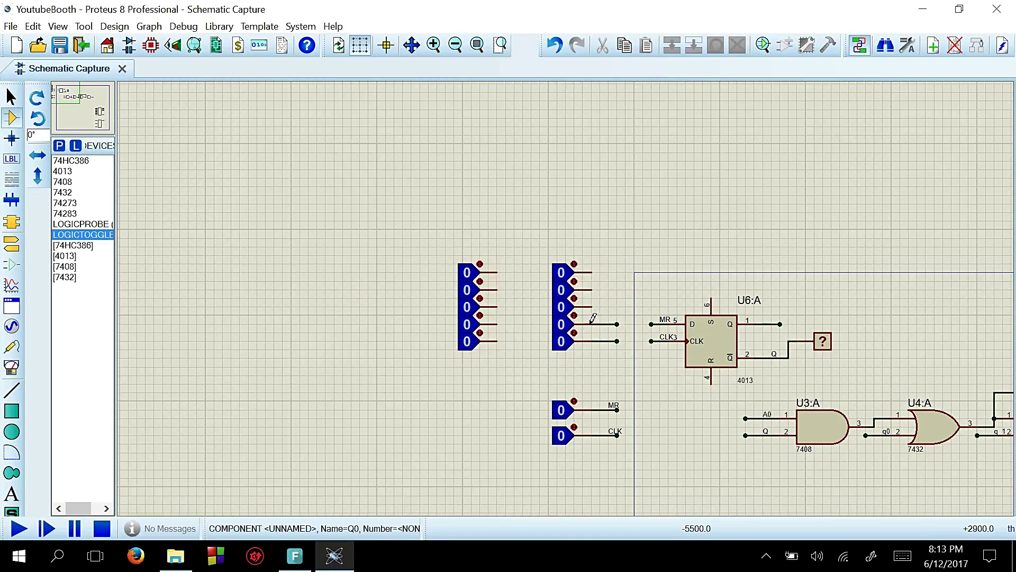
{"action": "left_click", "coordinate": [591, 290]}
{"action": "double_click", "coordinate": [618, 289]}
{"action": "left_click", "coordinate": [592, 272]}
{"action": "double_click", "coordinate": [617, 272]}
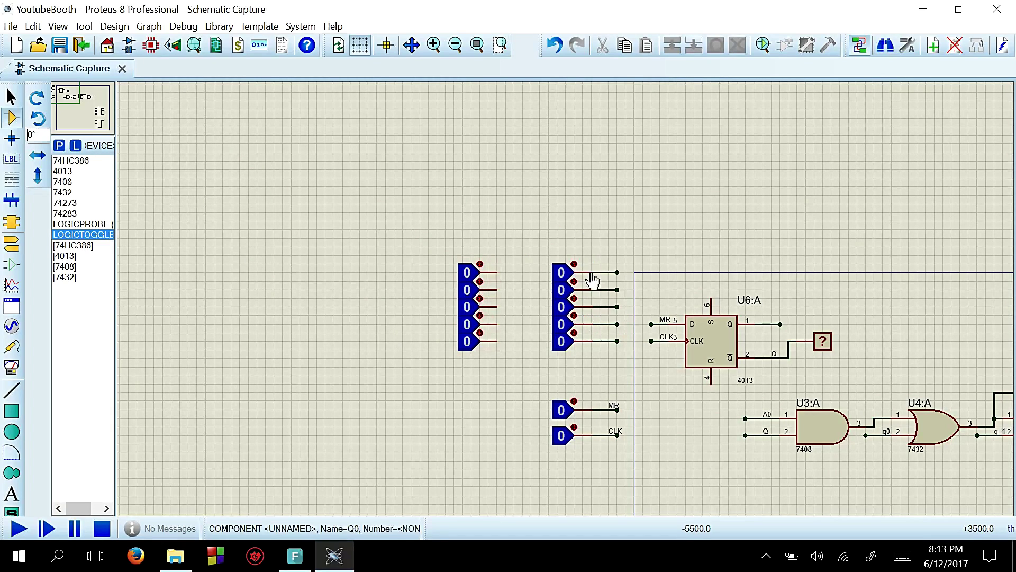
Draw short open-ended output wires from all five toggles in the outer column, matching the neighbouring column's wires.
{"action": "left_click", "coordinate": [496, 340]}
{"action": "double_click", "coordinate": [523, 340]}
{"action": "left_click", "coordinate": [496, 324]}
{"action": "double_click", "coordinate": [523, 324]}
{"action": "left_click", "coordinate": [496, 307]}
{"action": "double_click", "coordinate": [523, 306]}
{"action": "left_click", "coordinate": [496, 290]}
{"action": "double_click", "coordinate": [523, 290]}
{"action": "left_click", "coordinate": [496, 272]}
{"action": "double_click", "coordinate": [523, 272]}
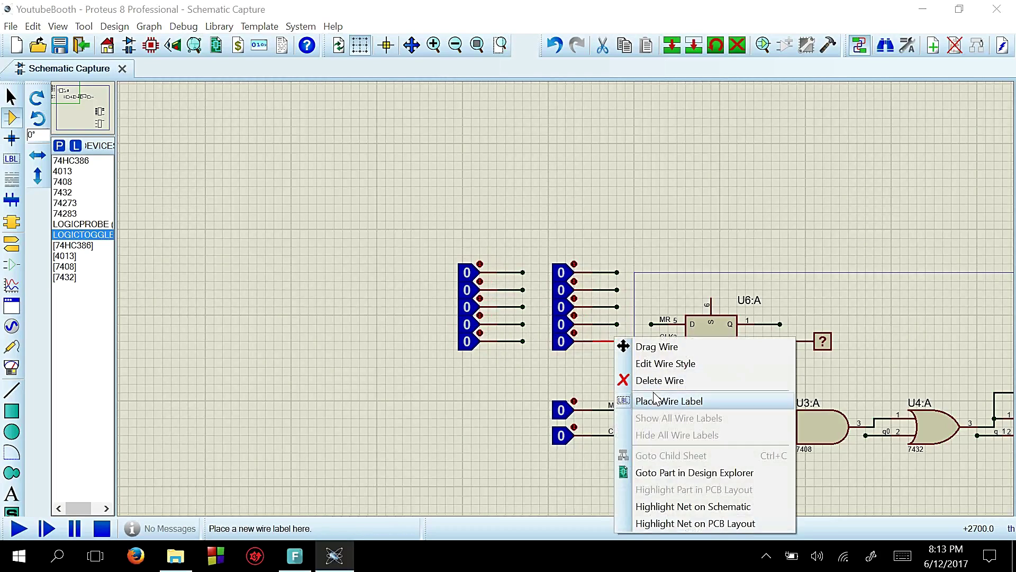
Label the lowest three wires of the toggle column nearest the sheet border A0, A1 and A2, from bottom to top.
{"action": "left_click", "coordinate": [659, 401]}
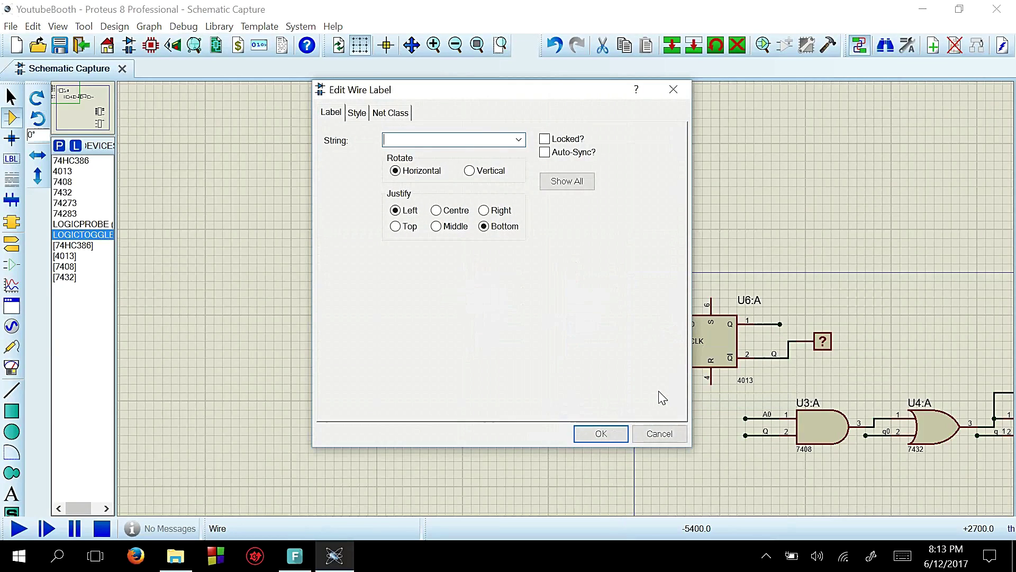
{"action": "key", "text": "Return"}
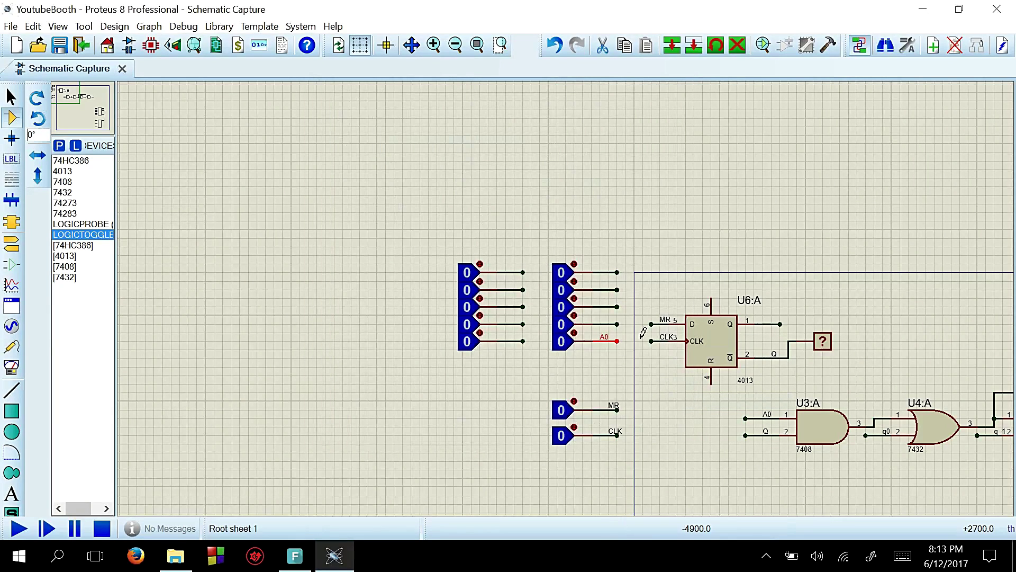
{"action": "right_click", "coordinate": [612, 321]}
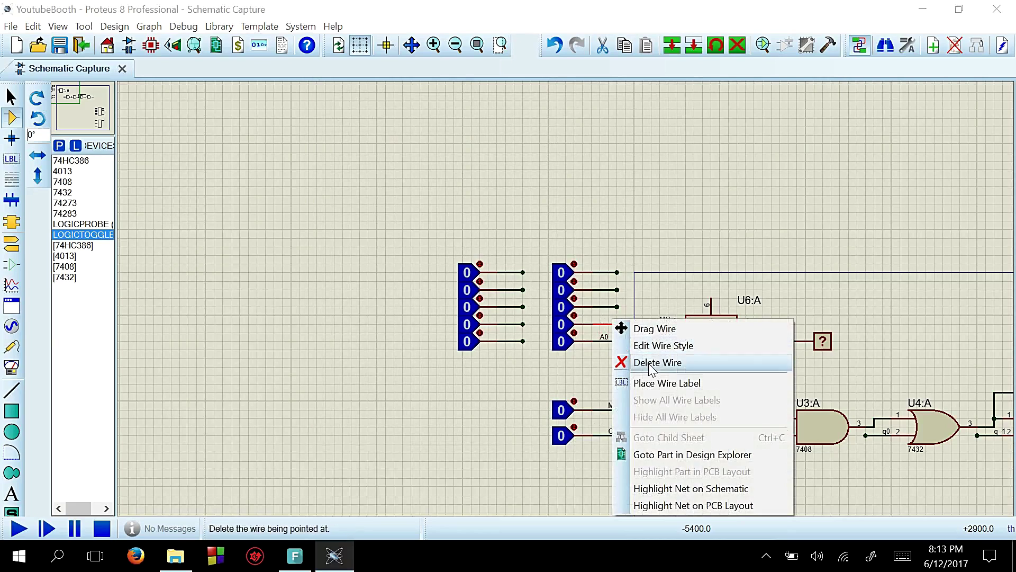
{"action": "left_click", "coordinate": [638, 382]}
{"action": "type", "text": "A1"}
{"action": "key", "text": "Return"}
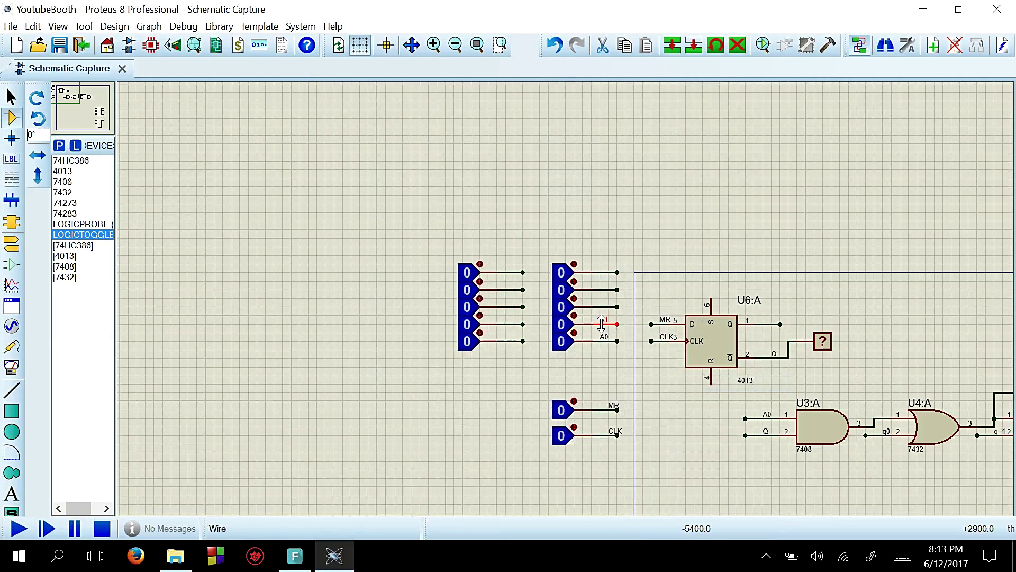
{"action": "right_click", "coordinate": [604, 303]}
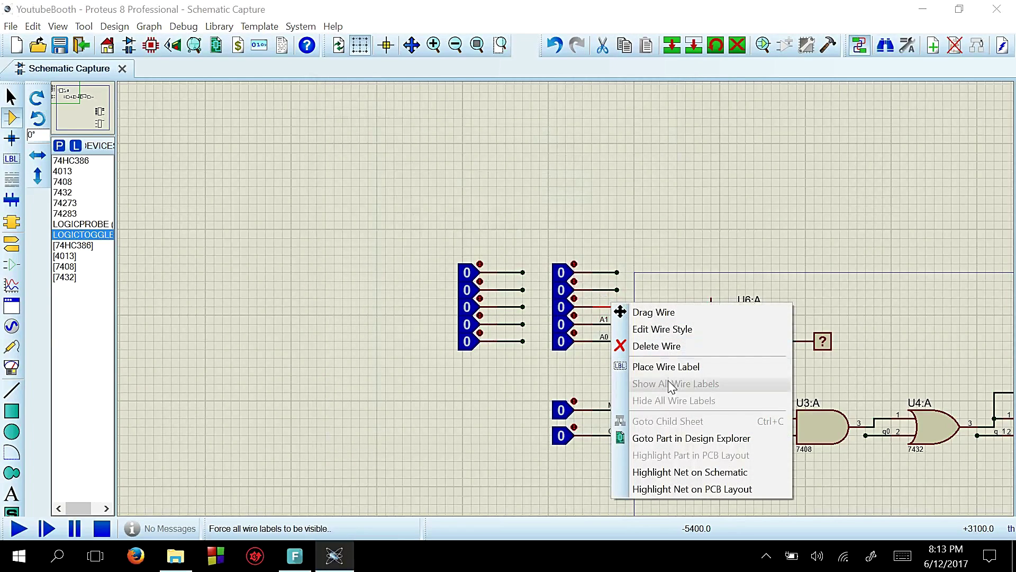
{"action": "left_click", "coordinate": [651, 366]}
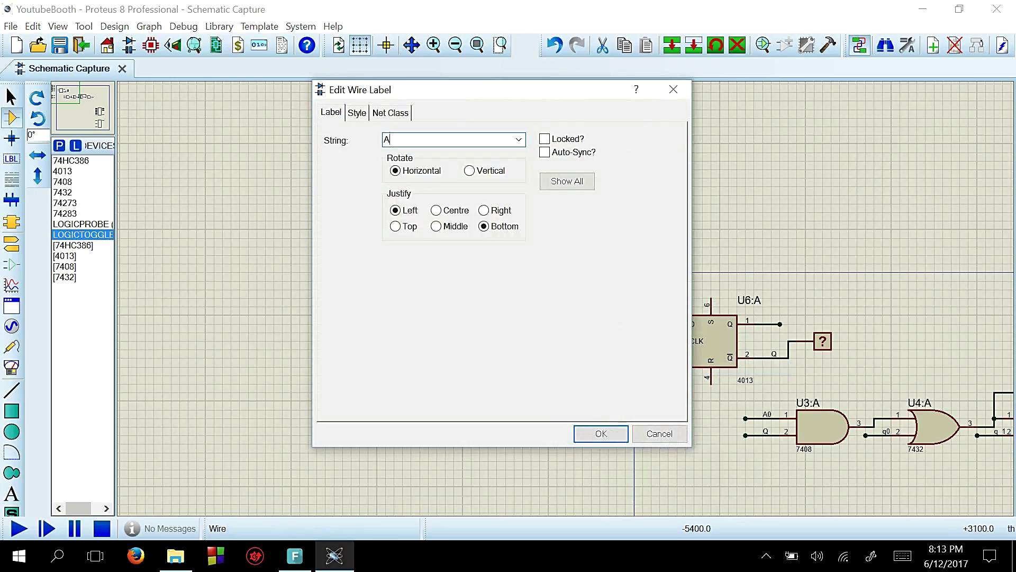
{"action": "key", "text": "Return"}
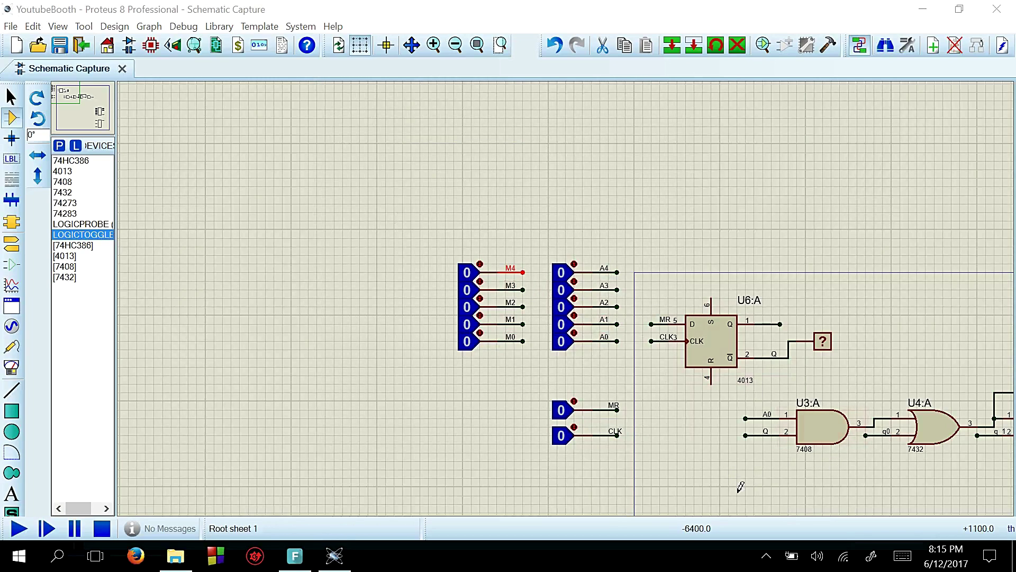
Label the wire on adder U1's A0 input Q5.
{"action": "scroll", "coordinate": [748, 408], "scroll_direction": "down", "scroll_amount": 1}
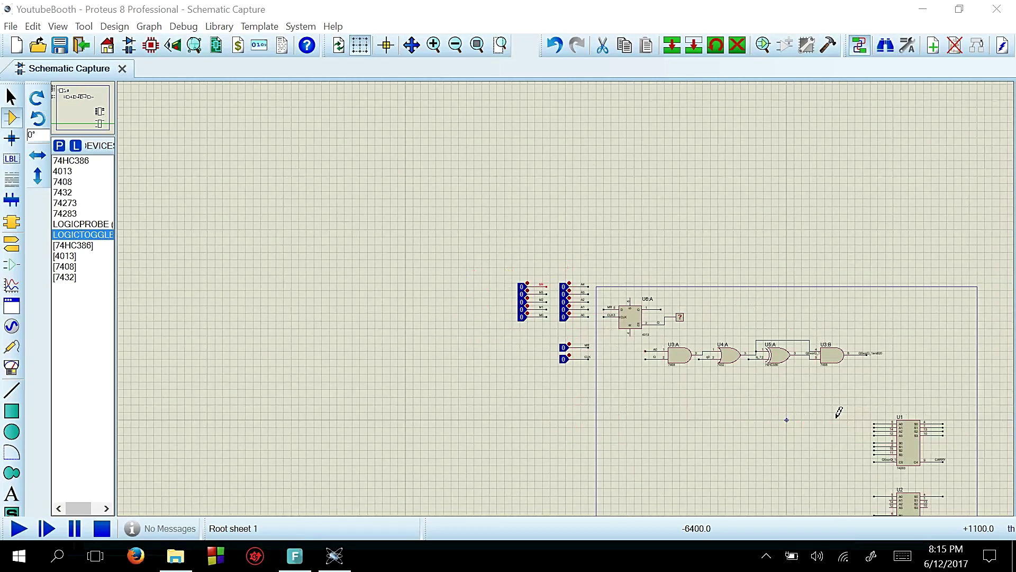
{"action": "scroll", "coordinate": [835, 405], "scroll_direction": "down", "scroll_amount": 1}
{"action": "scroll", "coordinate": [839, 402], "scroll_direction": "up", "scroll_amount": 2}
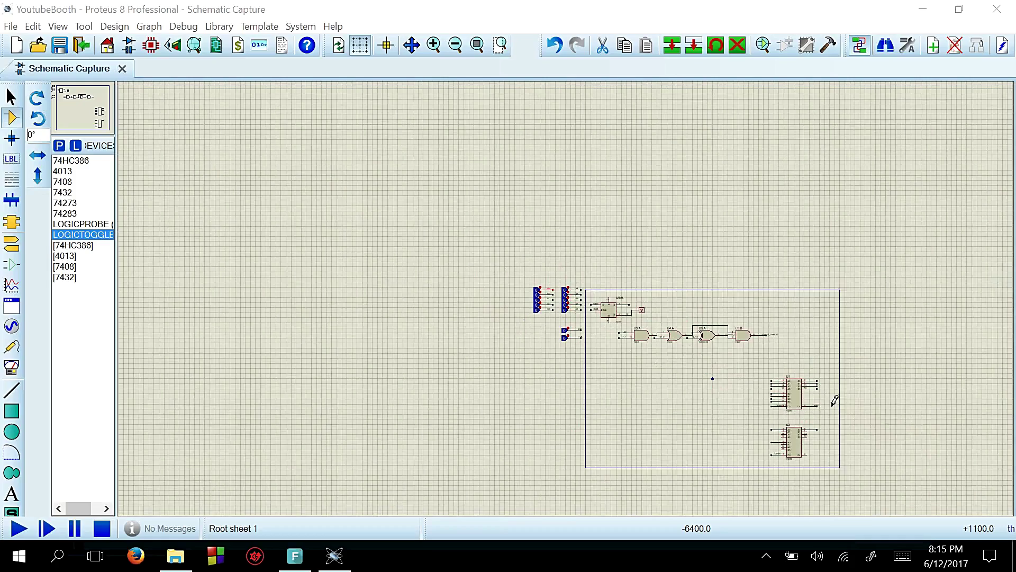
{"action": "scroll", "coordinate": [847, 407], "scroll_direction": "down", "scroll_amount": 1}
{"action": "scroll", "coordinate": [862, 412], "scroll_direction": "up", "scroll_amount": 2}
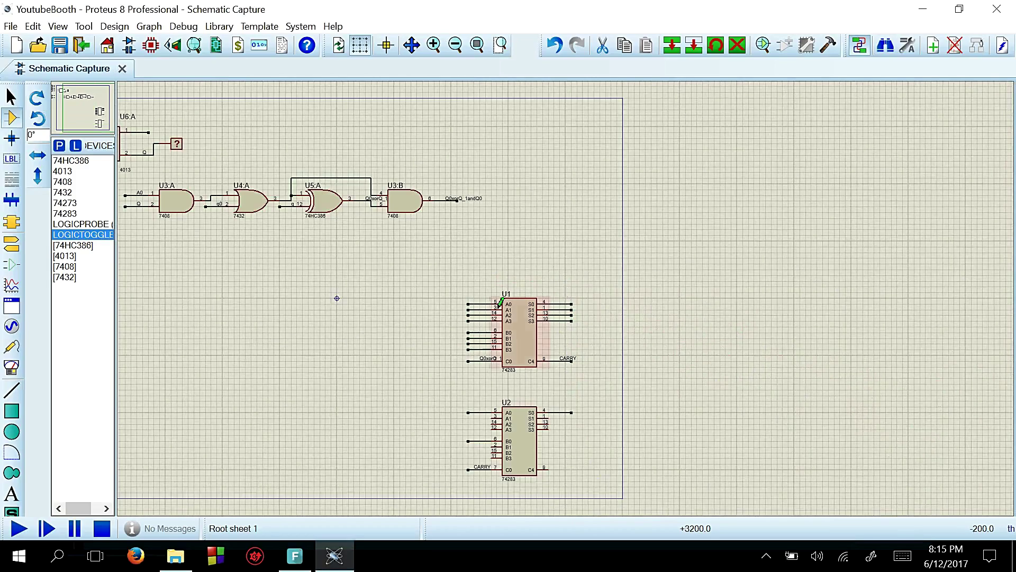
{"action": "scroll", "coordinate": [647, 324], "scroll_direction": "up", "scroll_amount": 1}
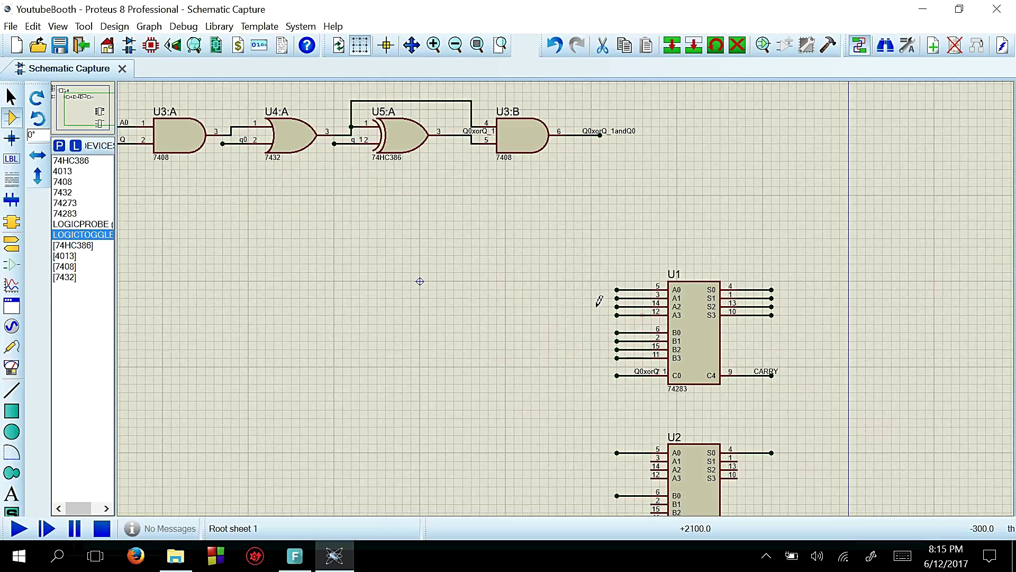
{"action": "right_click", "coordinate": [629, 289]}
{"action": "left_click", "coordinate": [682, 347]}
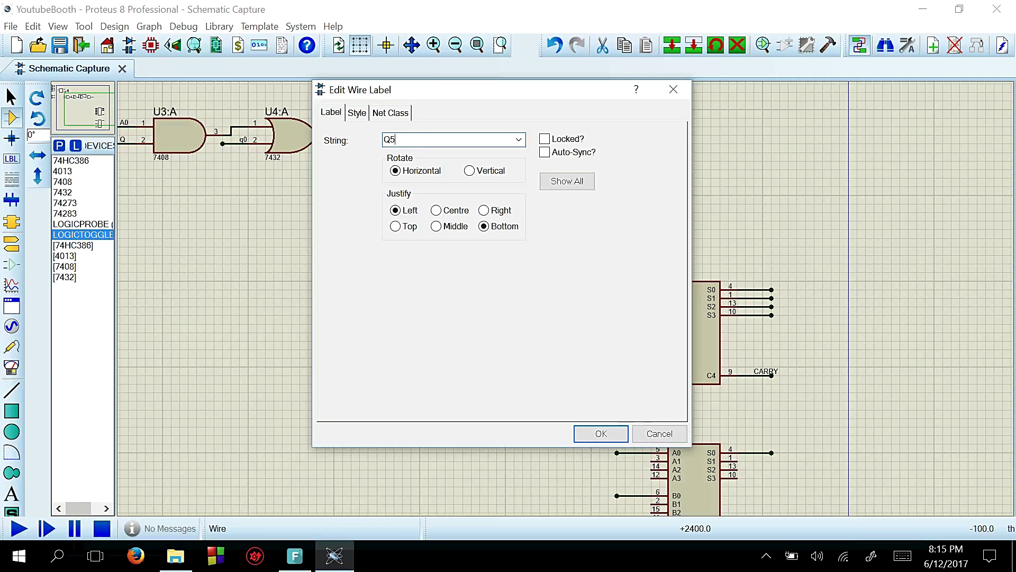
{"action": "key", "text": "Return"}
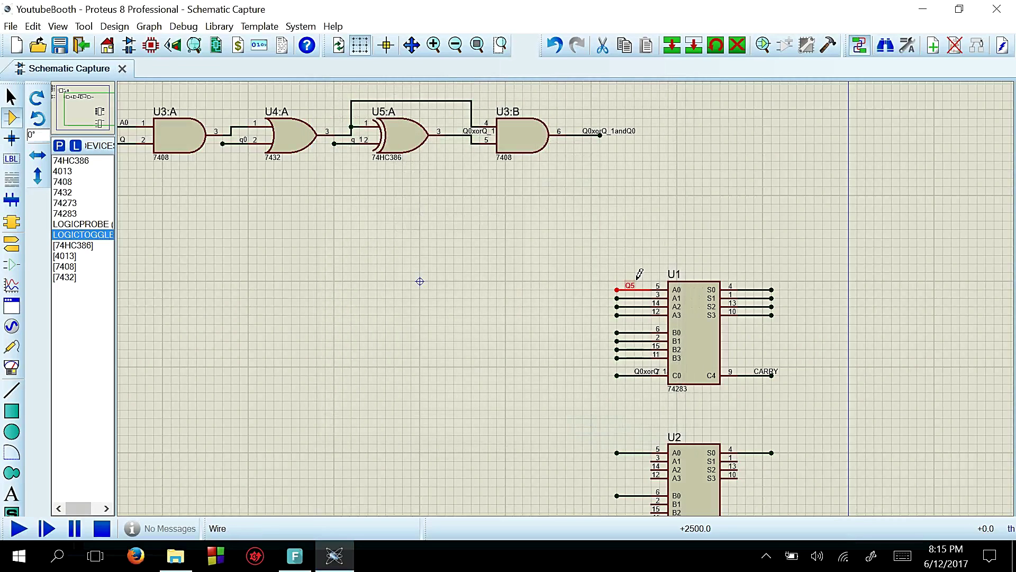
Change the label on U1's A0 input wire to lowercase q5.
{"action": "right_click", "coordinate": [631, 286]}
{"action": "left_click", "coordinate": [690, 292]}
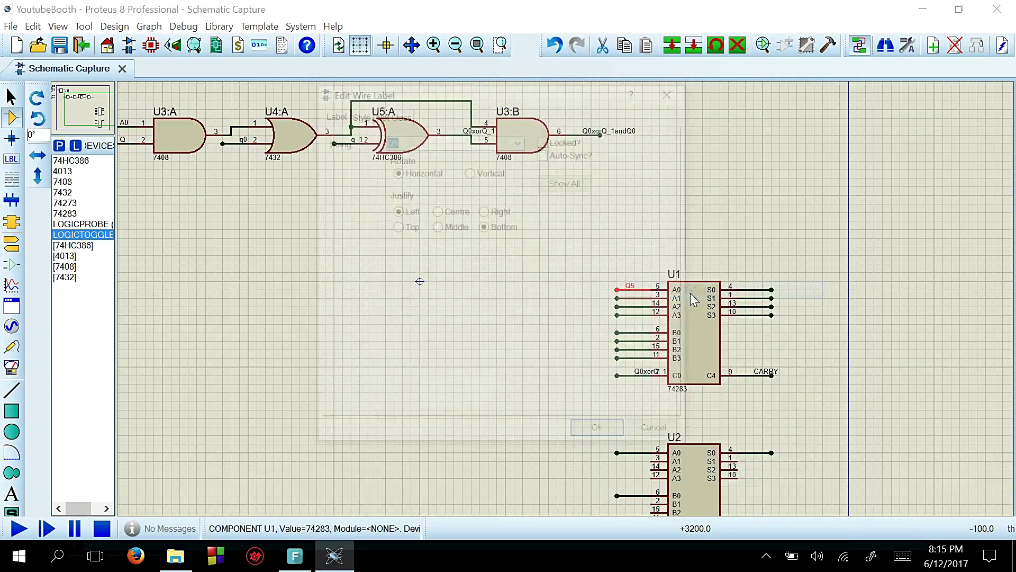
{"action": "type", "text": "q"}
{"action": "key", "text": "Return"}
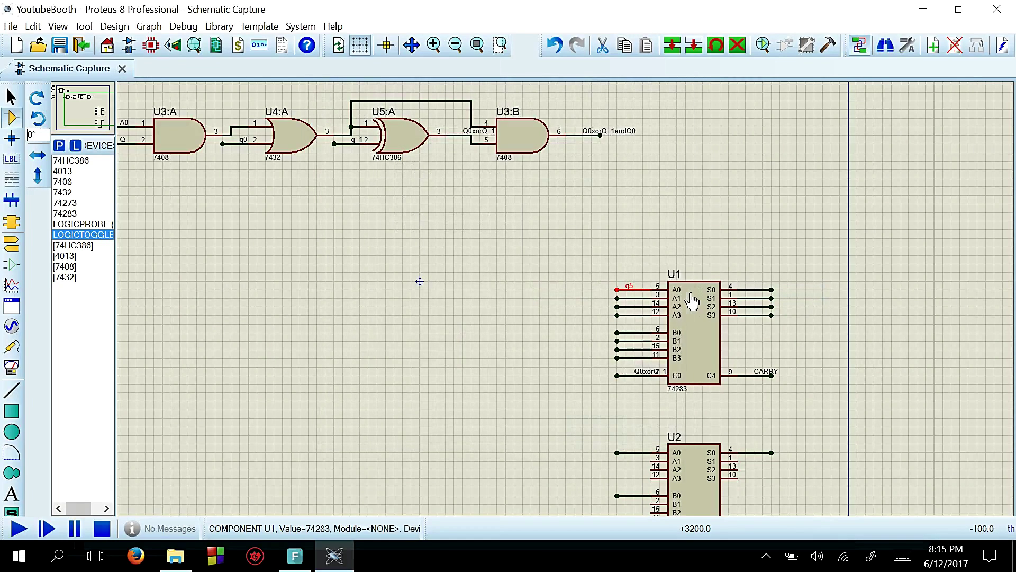
Label the wire on adder U1's A1 input q6.
{"action": "right_click", "coordinate": [630, 295]}
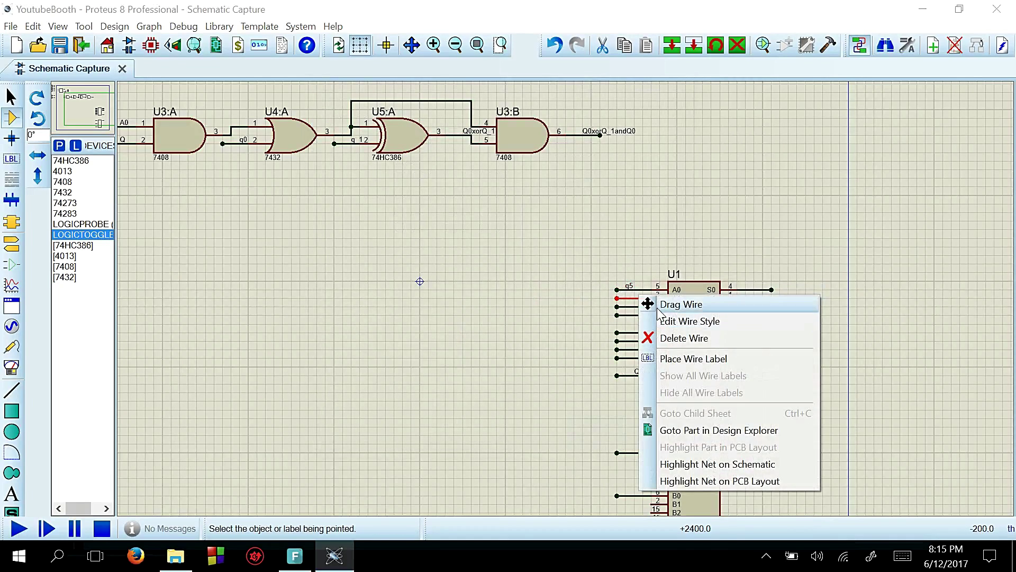
{"action": "left_click", "coordinate": [682, 358]}
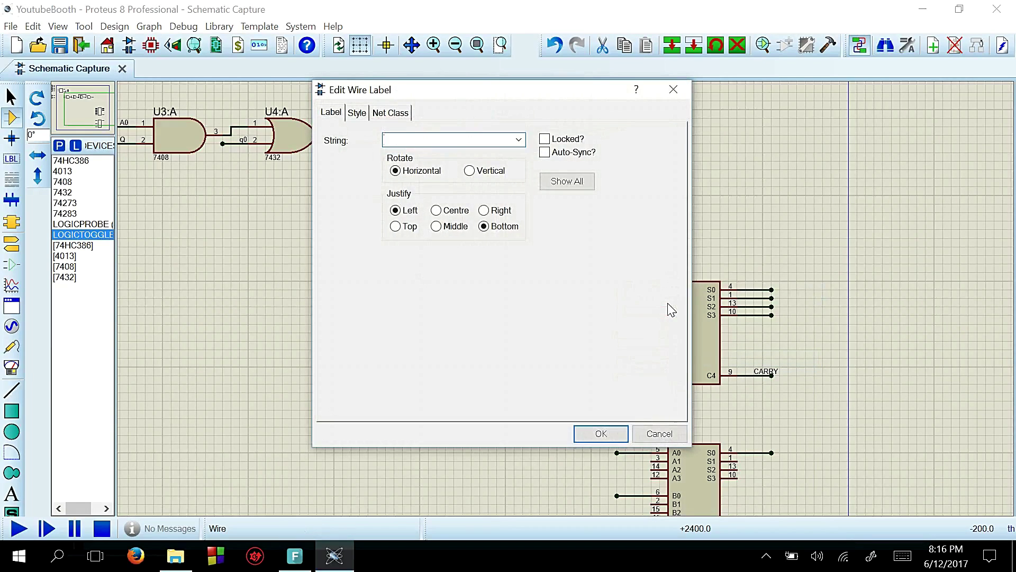
{"action": "type", "text": "q6"}
{"action": "key", "text": "Return"}
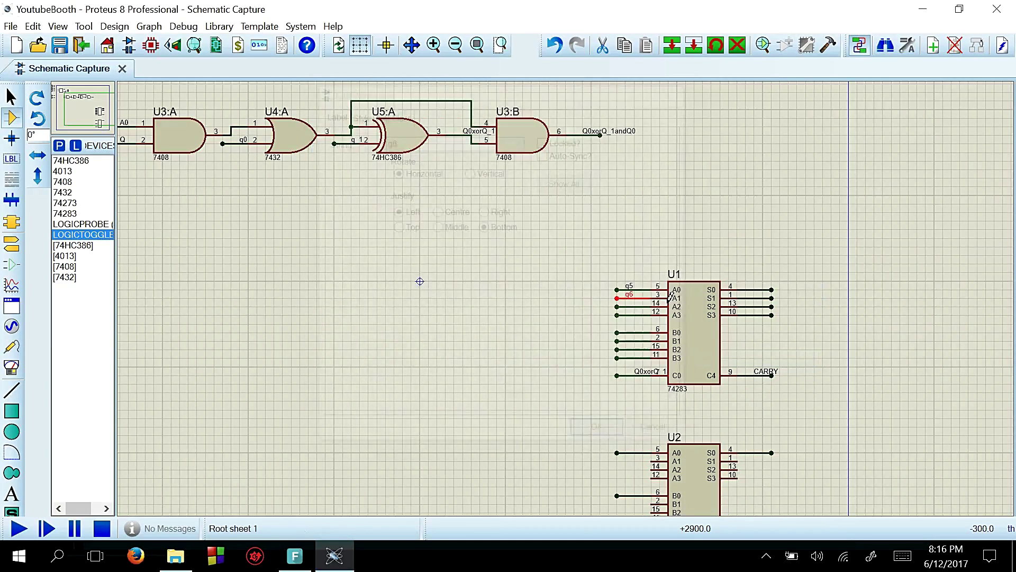
{"action": "right_click", "coordinate": [638, 307]}
{"action": "left_click", "coordinate": [684, 365]}
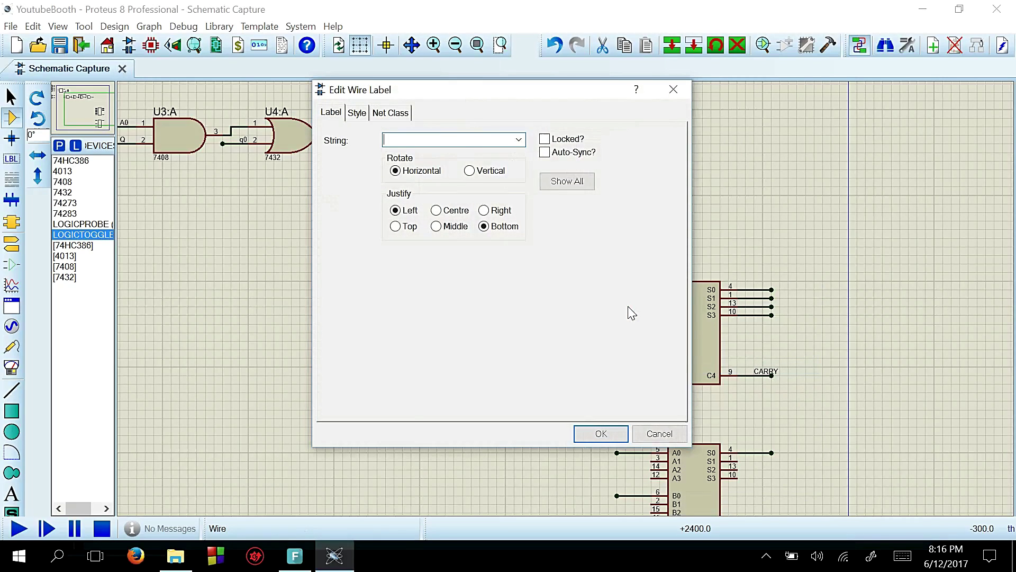
{"action": "key", "text": "Escape"}
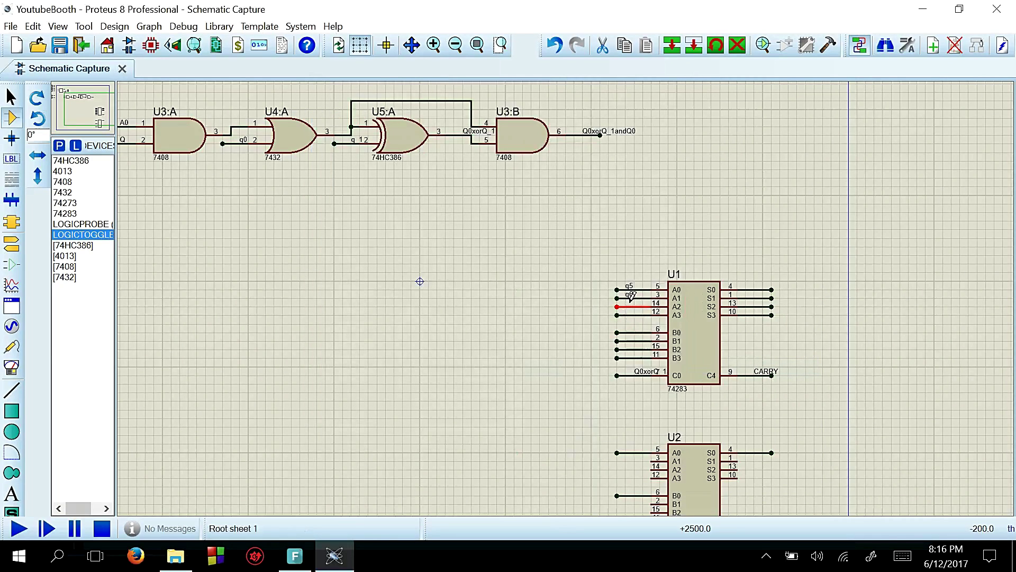
{"action": "right_click", "coordinate": [629, 306]}
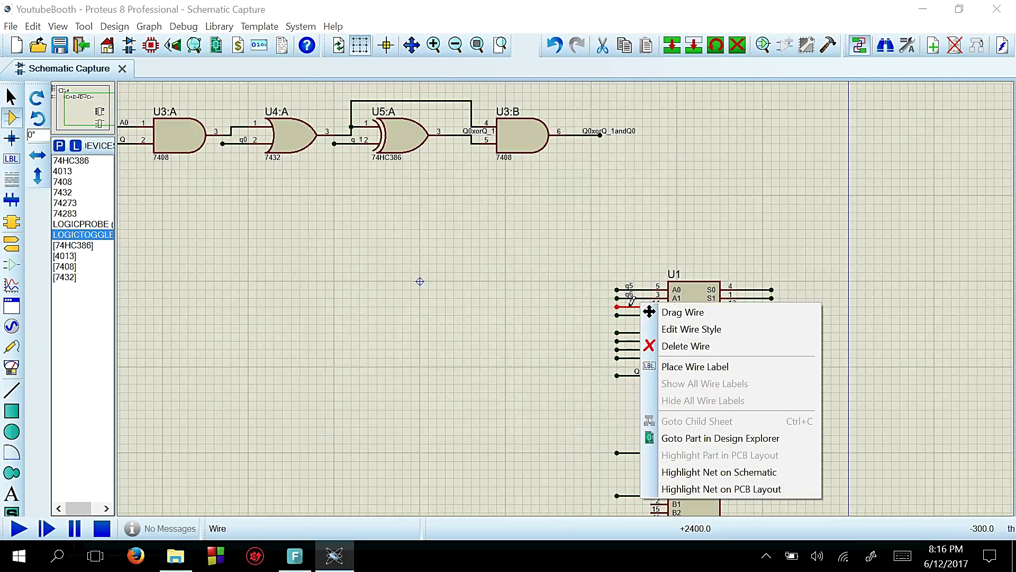
{"action": "left_click", "coordinate": [686, 364]}
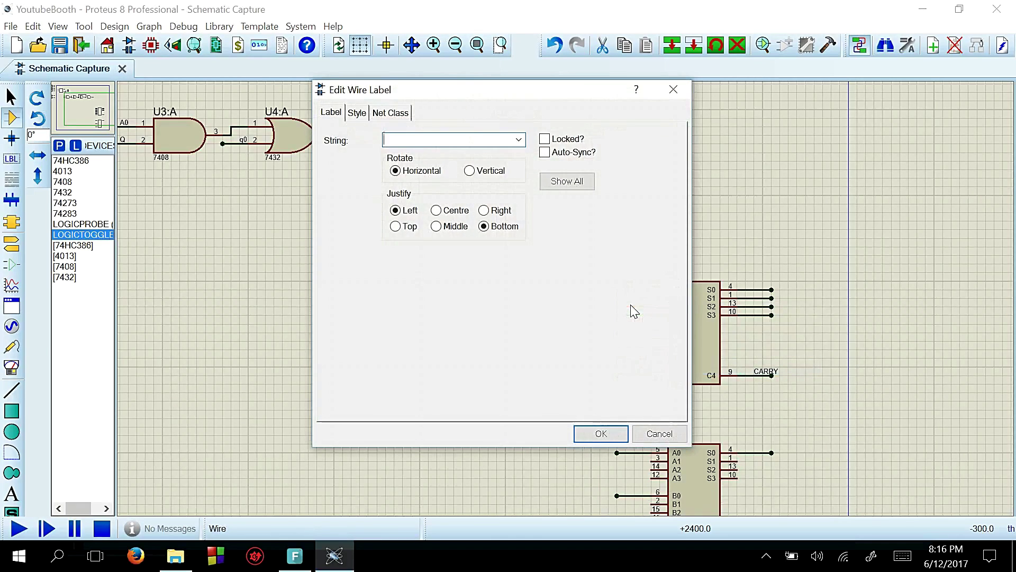
{"action": "key", "text": "Escape"}
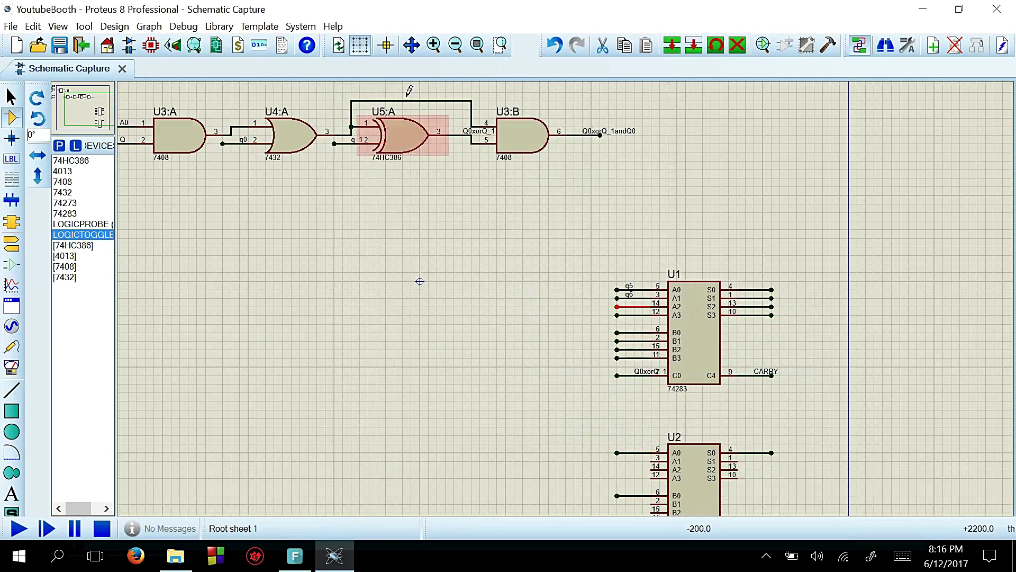
Label the wire on adder U1's A2 input q7.
{"action": "right_click", "coordinate": [627, 307]}
{"action": "left_click", "coordinate": [689, 367]}
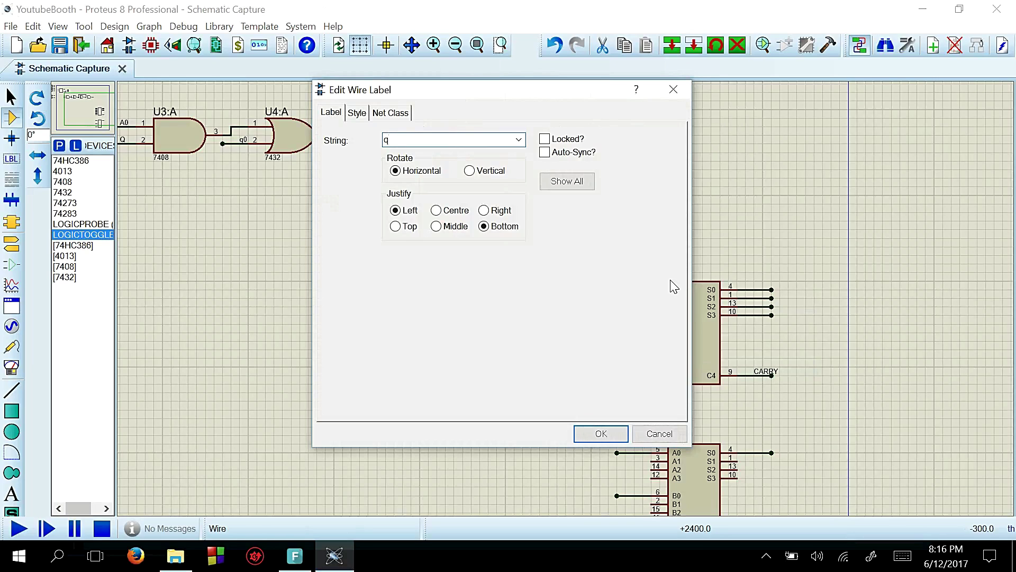
{"action": "type", "text": "q7"}
{"action": "key", "text": "Return"}
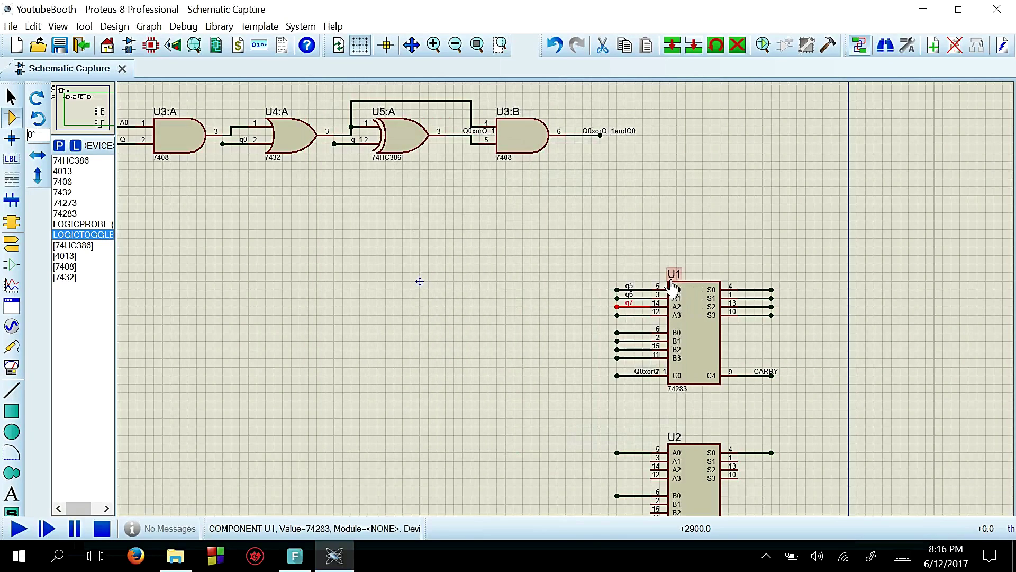
Label the wire on adder U1's A3 input q8.
{"action": "right_click", "coordinate": [630, 313]}
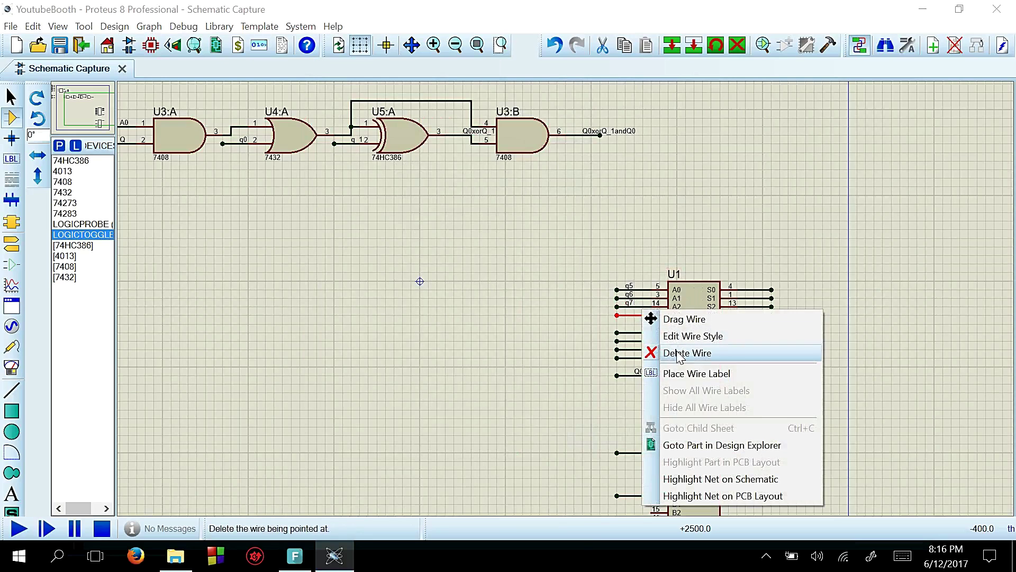
{"action": "left_click", "coordinate": [629, 312]}
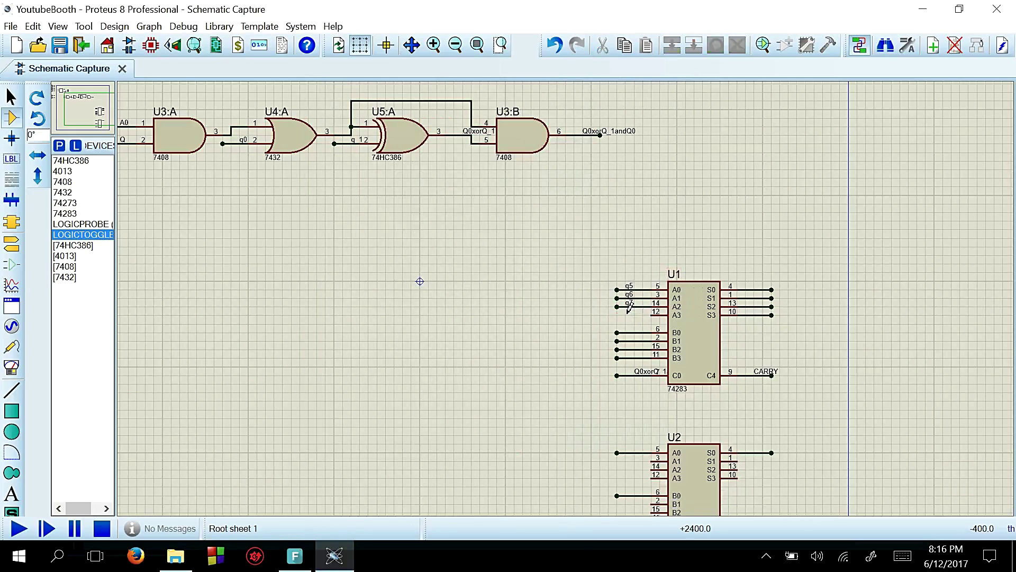
{"action": "right_click", "coordinate": [630, 315]}
{"action": "left_click", "coordinate": [688, 375]}
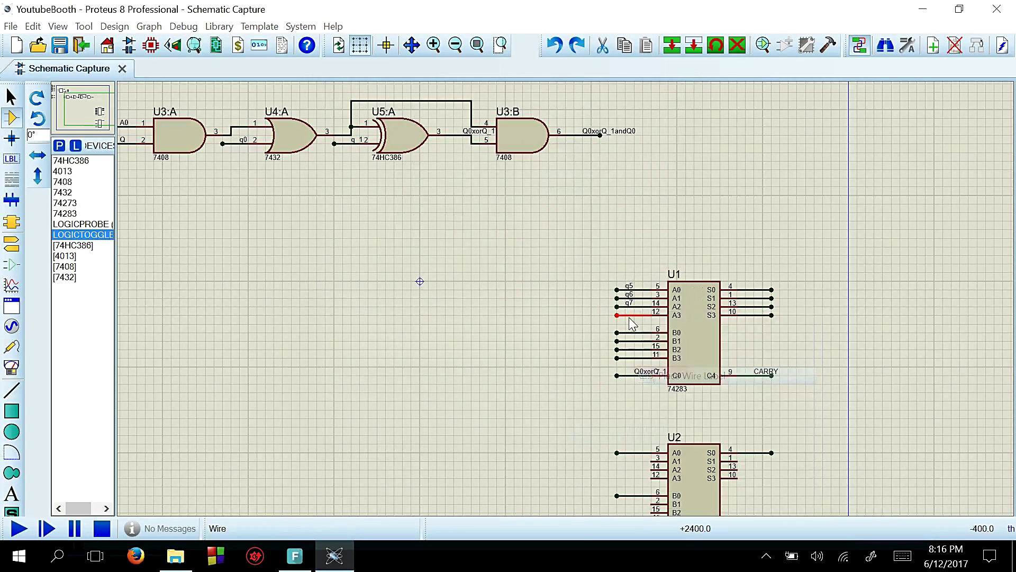
{"action": "type", "text": "q"}
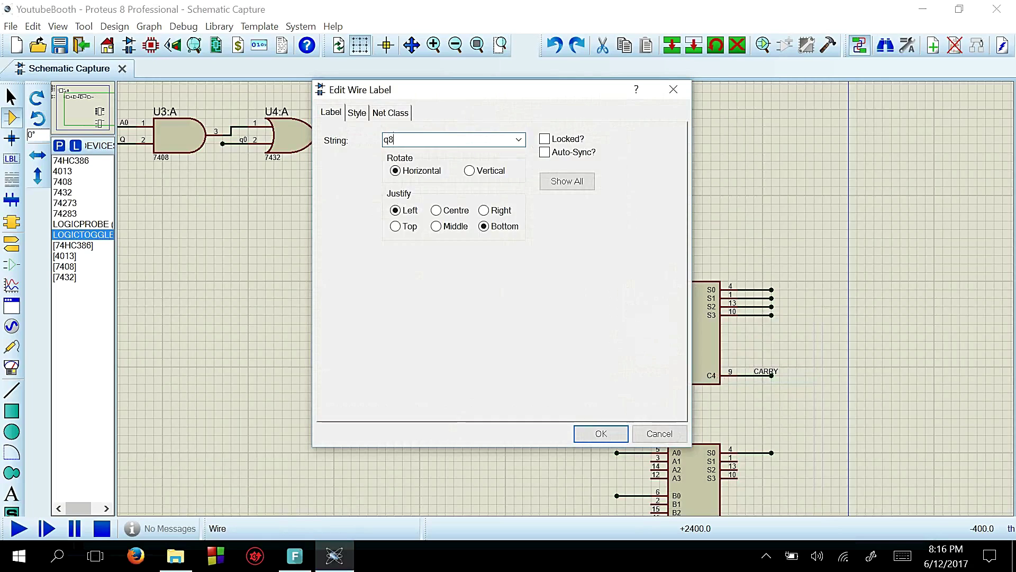
{"action": "type", "text": "8"}
{"action": "key", "text": "Return"}
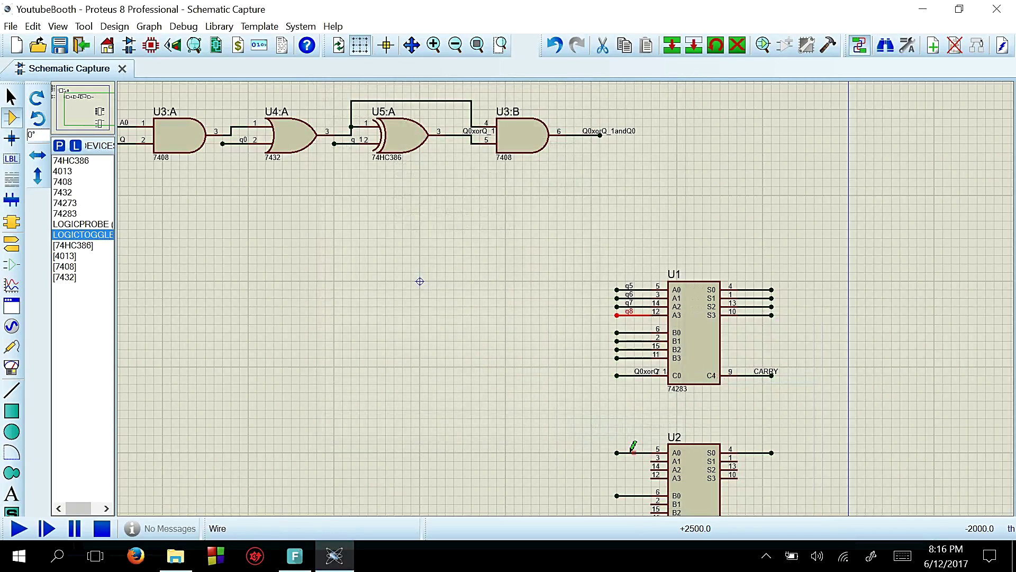
Label the wire on adder U2's A0 input q9.
{"action": "right_click", "coordinate": [630, 453]}
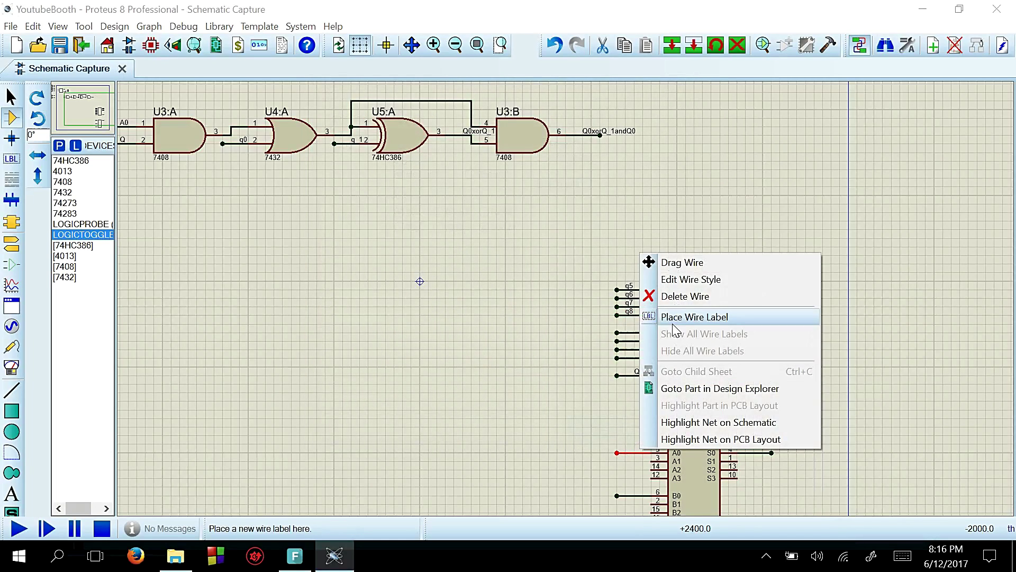
{"action": "left_click", "coordinate": [694, 318]}
{"action": "type", "text": "q1"}
{"action": "key", "text": "Return"}
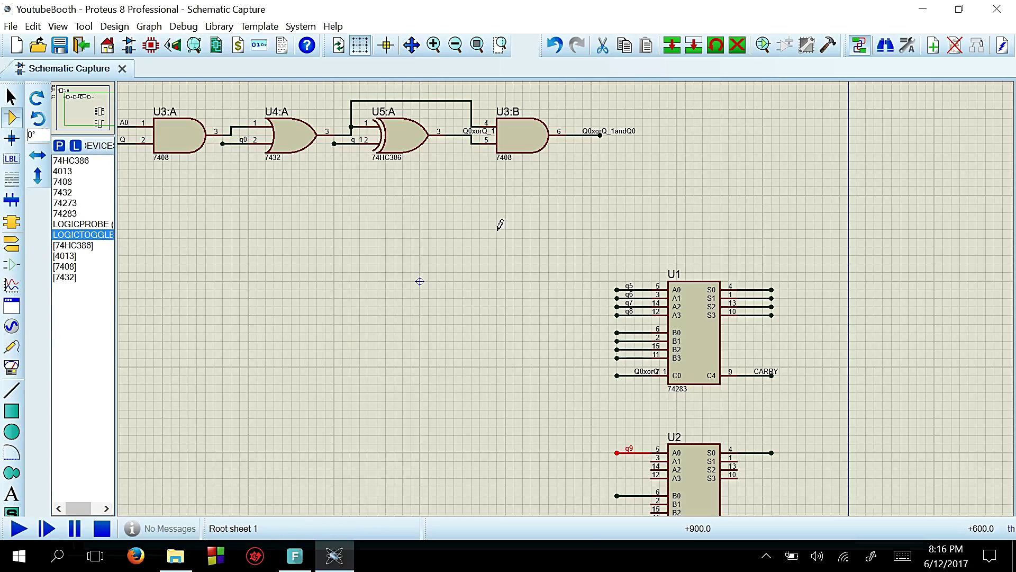
Place a 74HC386 XOR gate below the existing gate row and a 7408 AND gate just ahead of its inputs.
{"action": "scroll", "coordinate": [499, 222], "scroll_direction": "down", "scroll_amount": 2}
{"action": "scroll", "coordinate": [464, 200], "scroll_direction": "up", "scroll_amount": 1}
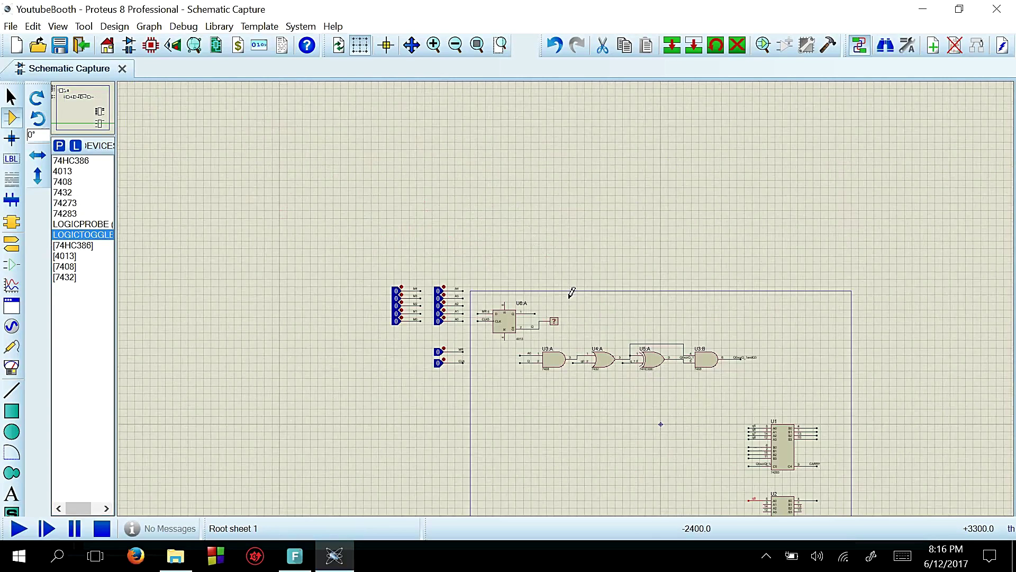
{"action": "scroll", "coordinate": [571, 291], "scroll_direction": "down", "scroll_amount": 1}
{"action": "scroll", "coordinate": [562, 289], "scroll_direction": "up", "scroll_amount": 1}
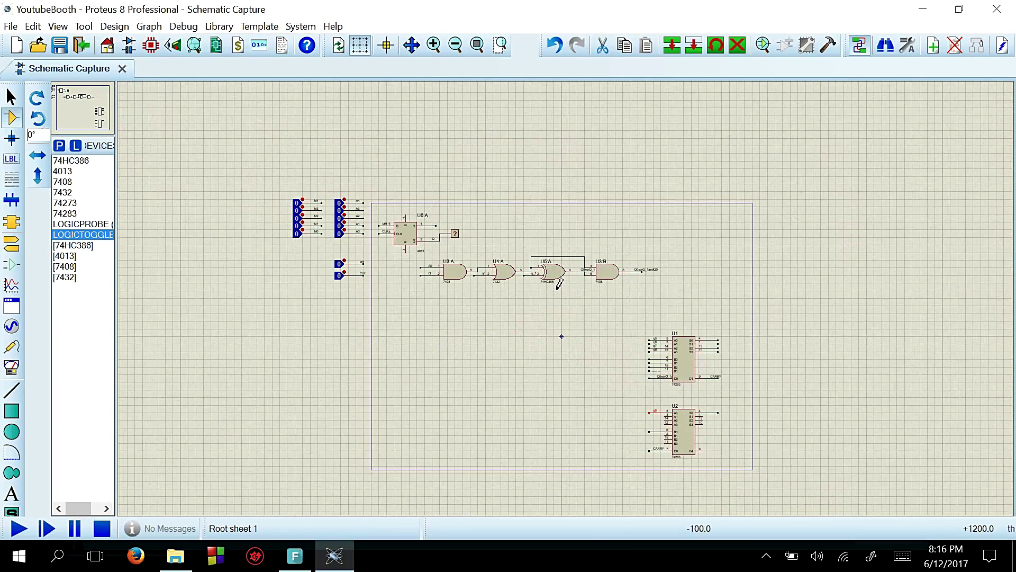
{"action": "scroll", "coordinate": [561, 289], "scroll_direction": "up", "scroll_amount": 1}
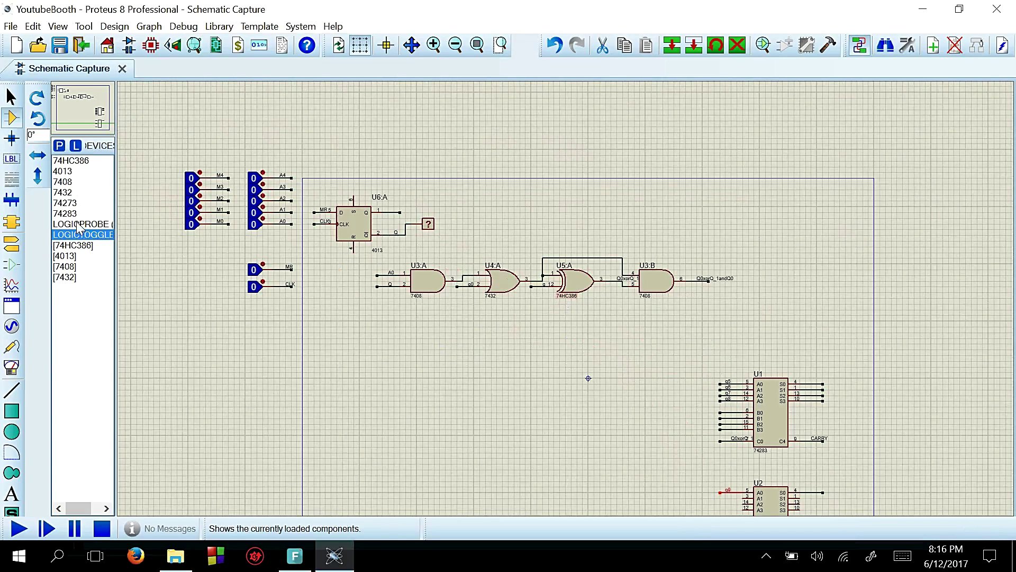
{"action": "left_click", "coordinate": [71, 161]}
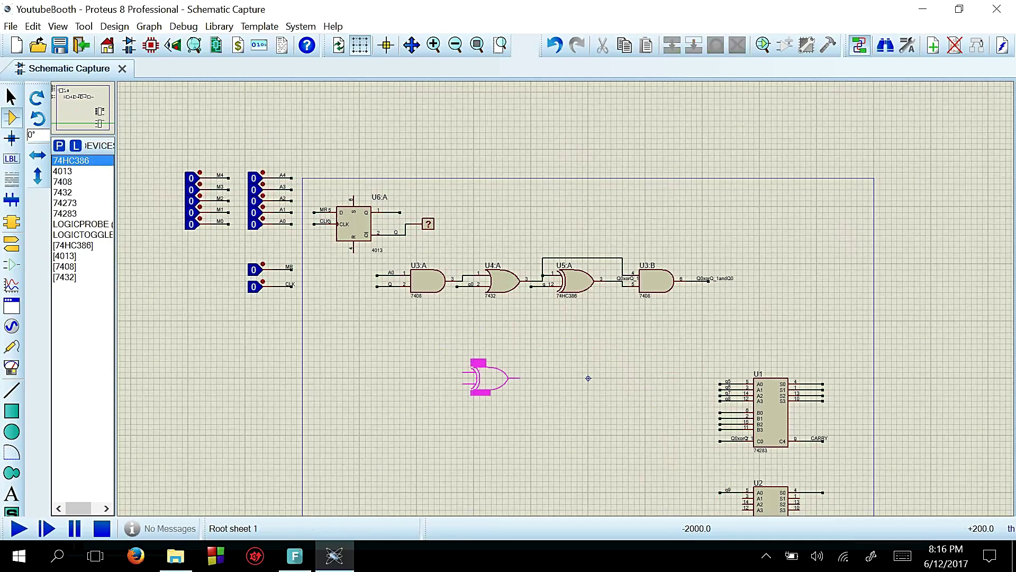
{"action": "left_click", "coordinate": [489, 360]}
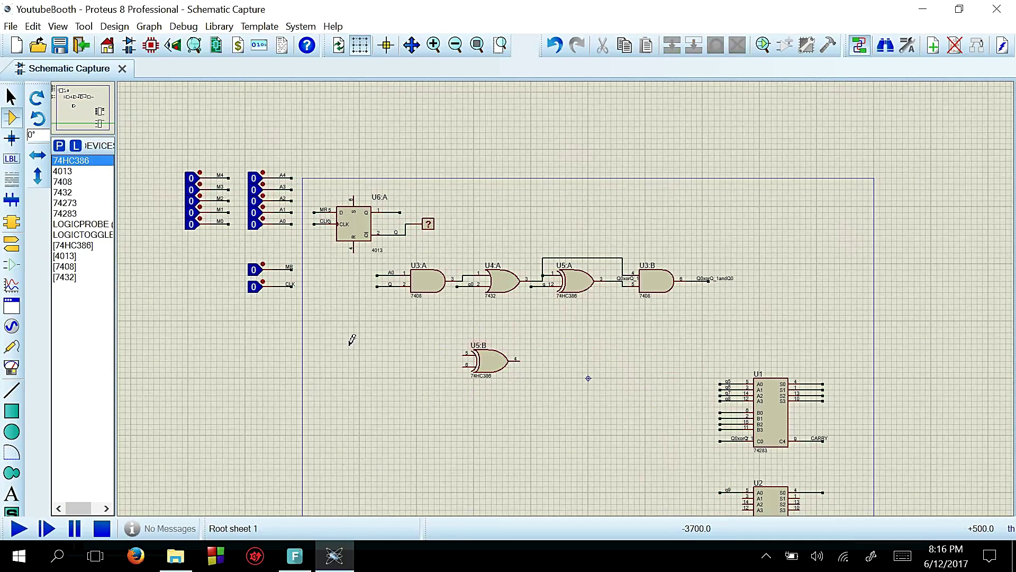
{"action": "left_click", "coordinate": [74, 183]}
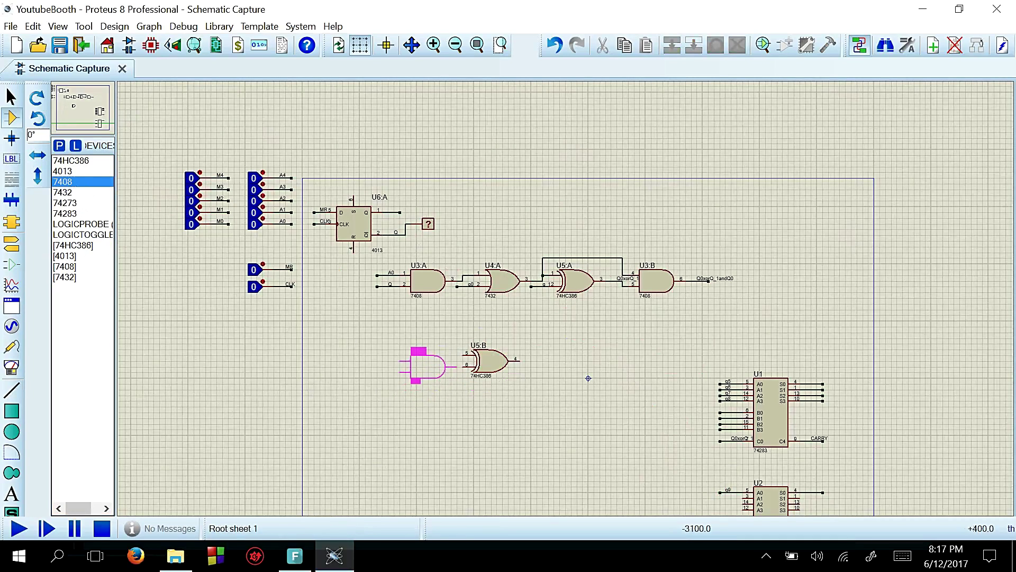
{"action": "left_click", "coordinate": [418, 354]}
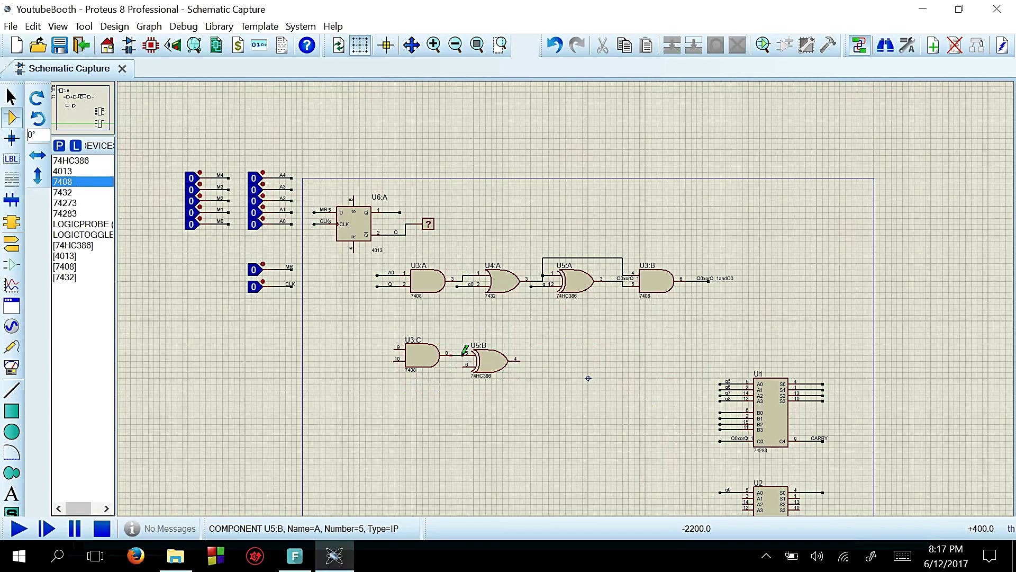
Wire AND gate U3:C's output to XOR gate U5:B, and add open-ended wires to U5:B's pin 6 and output and both U3:C inputs.
{"action": "scroll", "coordinate": [470, 363], "scroll_direction": "up", "scroll_amount": 2}
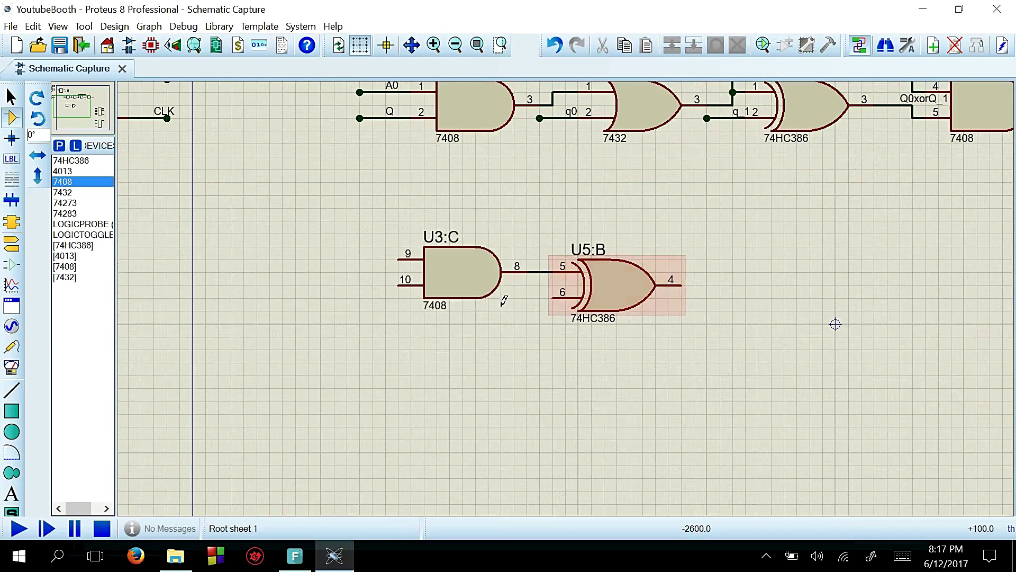
{"action": "left_click", "coordinate": [456, 365]}
{"action": "double_click", "coordinate": [527, 298]}
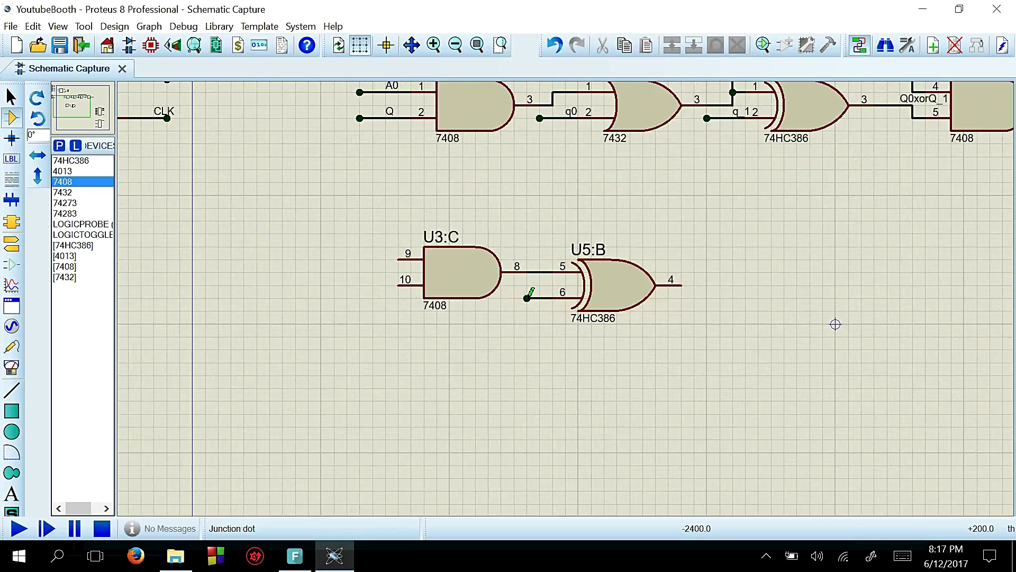
{"action": "left_click", "coordinate": [682, 286]}
{"action": "double_click", "coordinate": [720, 285]}
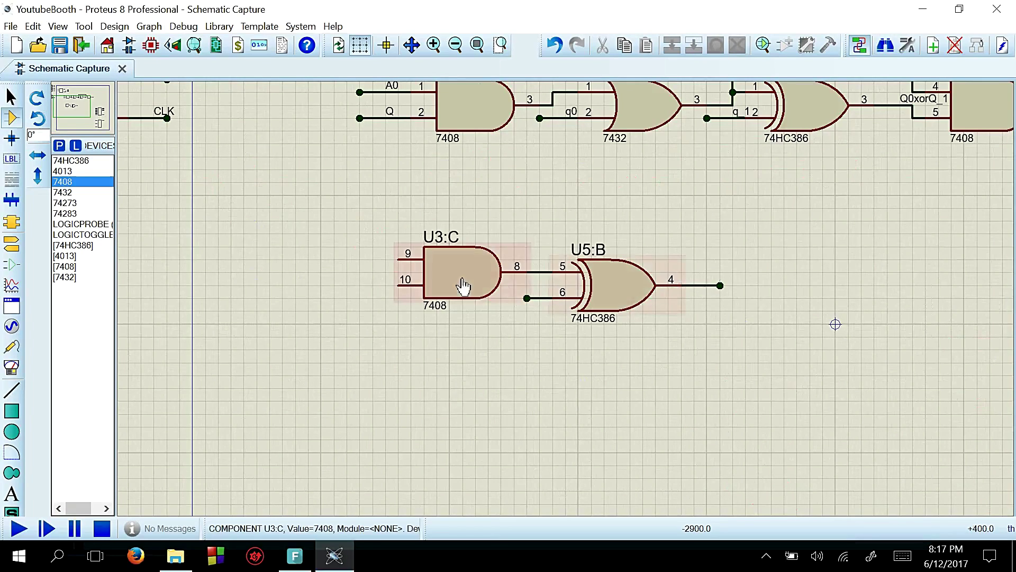
{"action": "left_click", "coordinate": [398, 285]}
{"action": "double_click", "coordinate": [360, 285]}
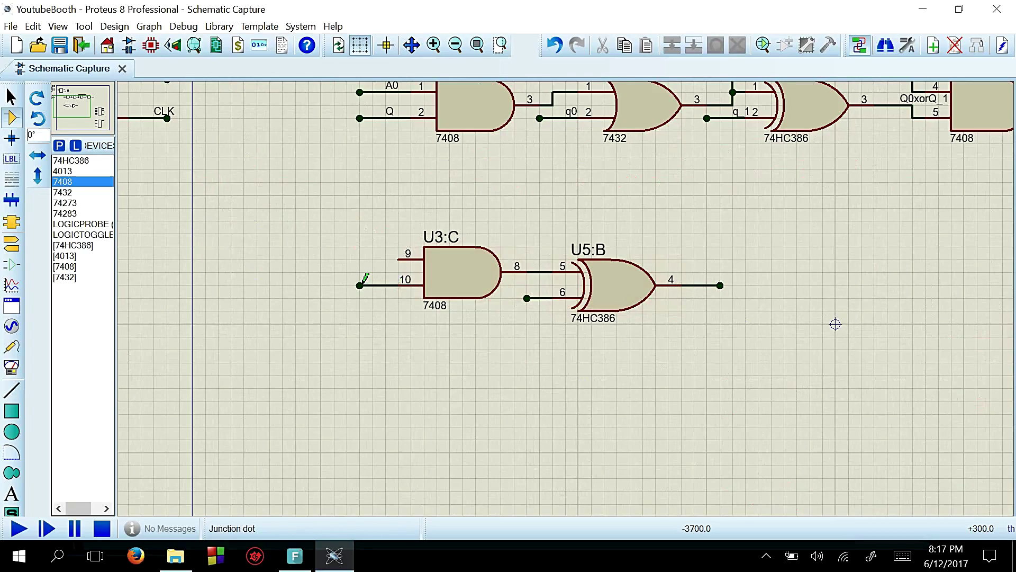
{"action": "left_click", "coordinate": [398, 259]}
{"action": "double_click", "coordinate": [359, 259]}
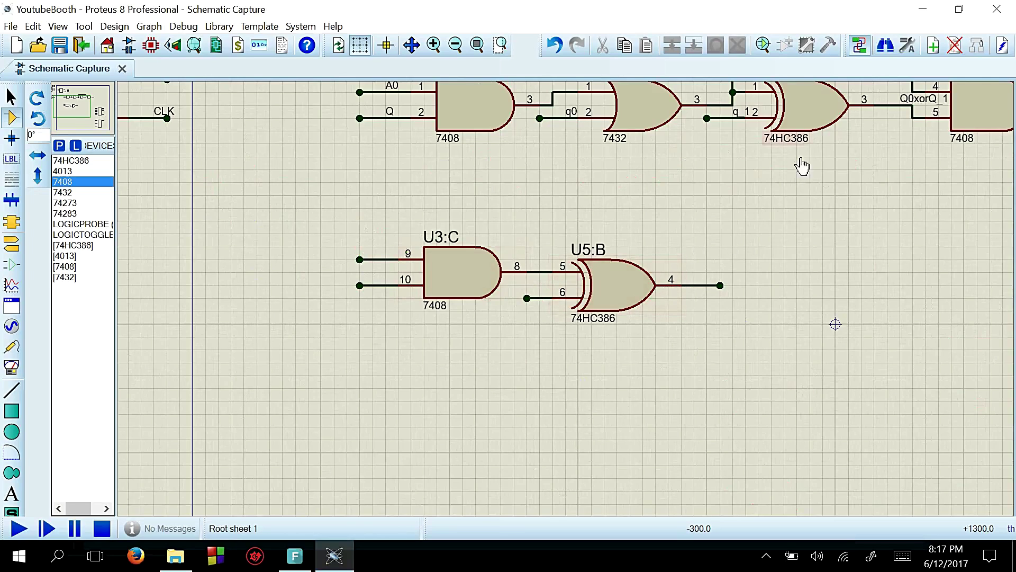
Copy the label from U3:B's output wire and label XOR gate U5:B's pin 6 wire Q0xorQ_1andQ0.
{"action": "scroll", "coordinate": [764, 181], "scroll_direction": "down", "scroll_amount": 1}
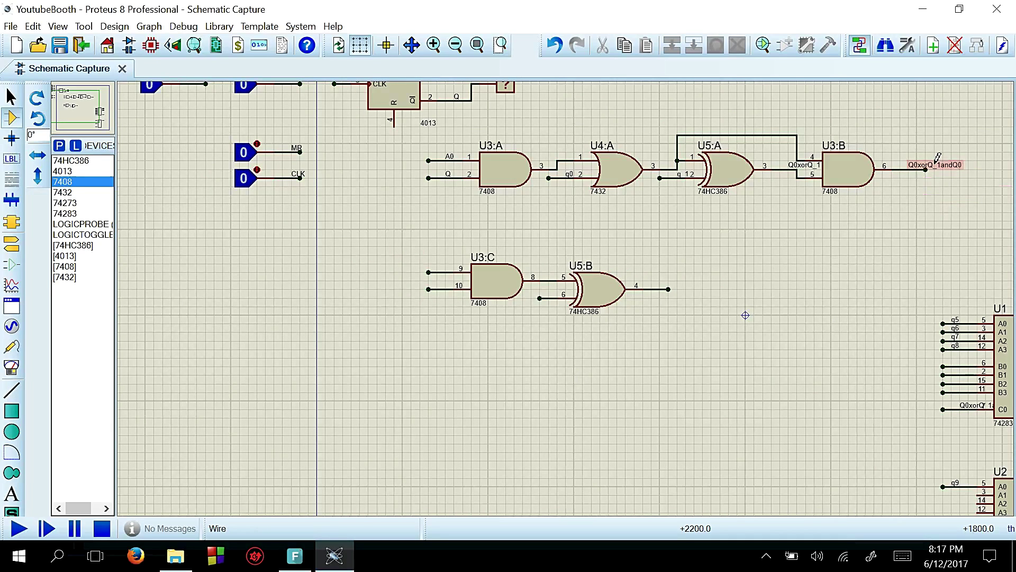
{"action": "right_click", "coordinate": [942, 163]}
{"action": "left_click", "coordinate": [835, 175]}
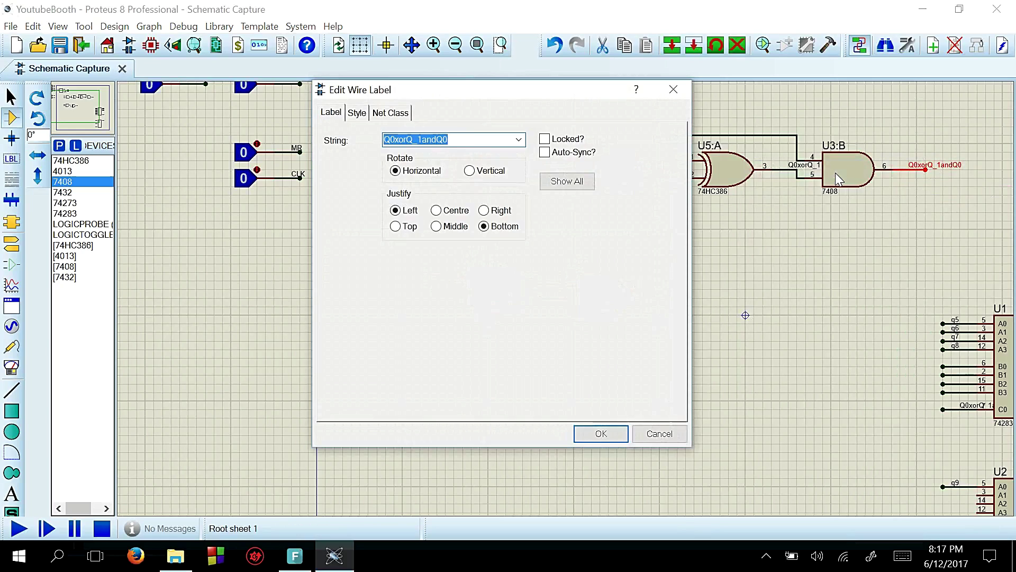
{"action": "key", "text": "Return"}
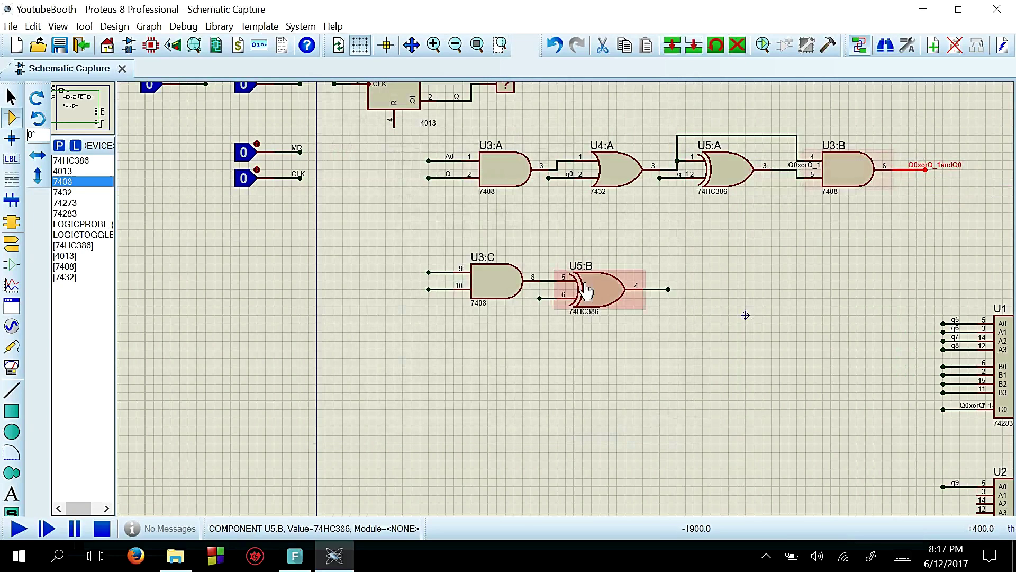
{"action": "right_click", "coordinate": [547, 295]}
{"action": "left_click", "coordinate": [603, 358]}
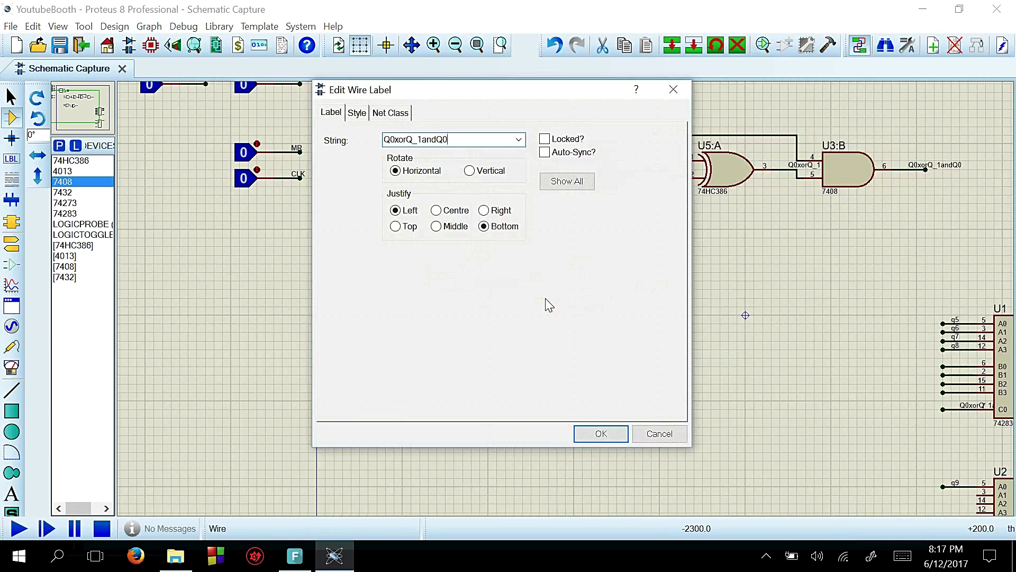
{"action": "left_click", "coordinate": [602, 432]}
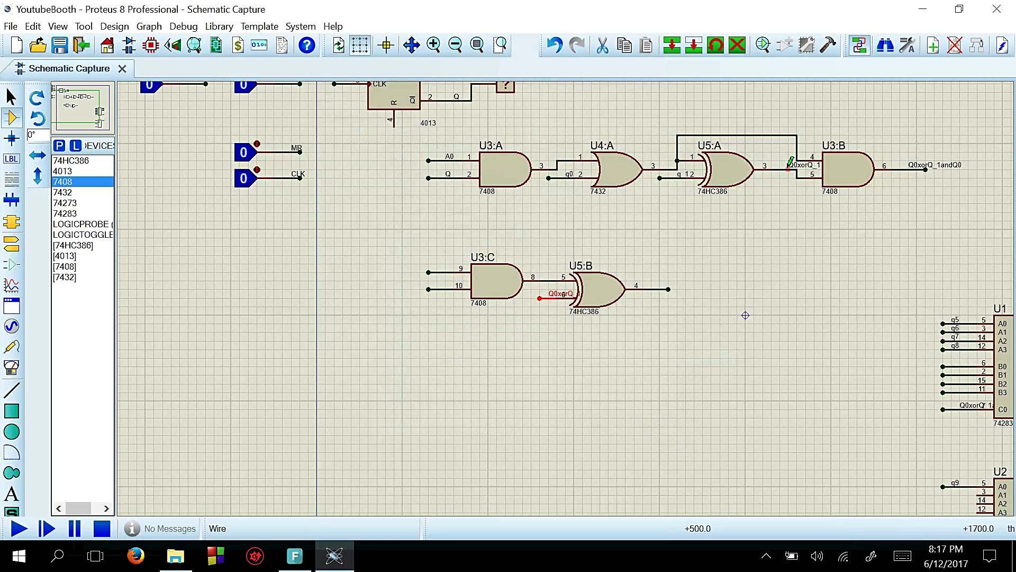
Copy the label from U5:A's output wire and label AND gate U3:C's pin 10 wire Q0xorQ_1.
{"action": "right_click", "coordinate": [791, 161]}
{"action": "left_click", "coordinate": [840, 172]}
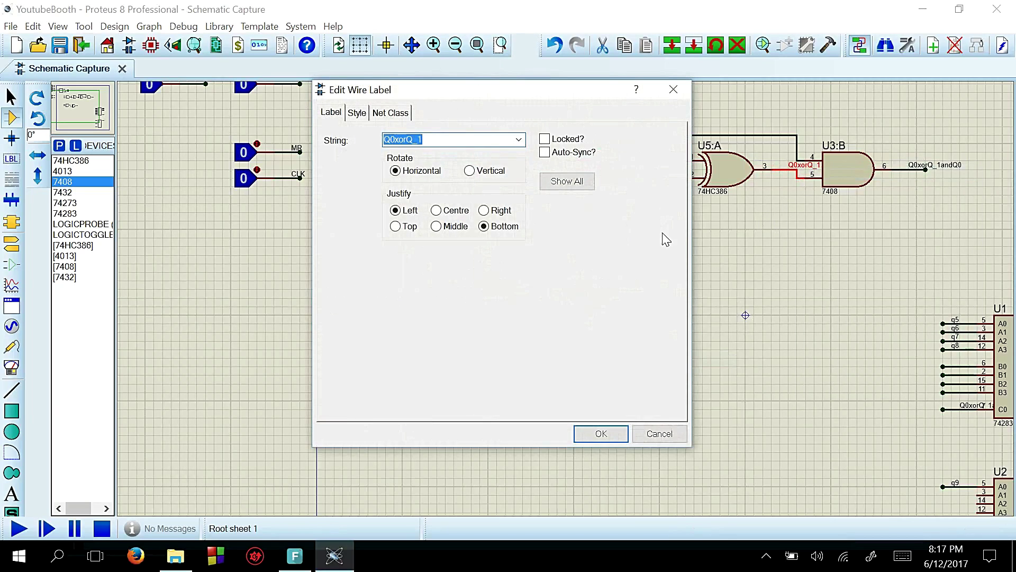
{"action": "left_click", "coordinate": [604, 431]}
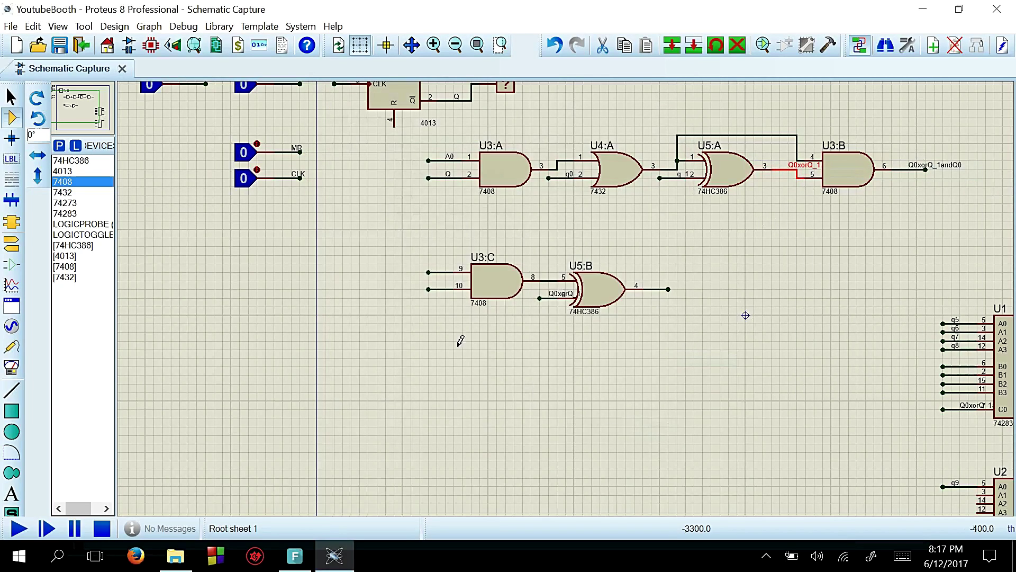
{"action": "right_click", "coordinate": [449, 289]}
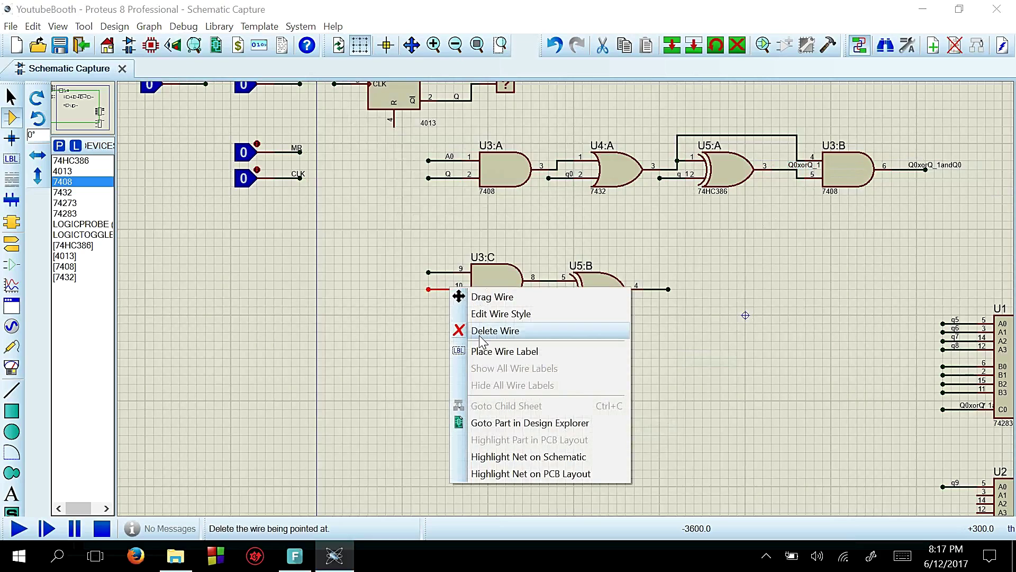
{"action": "left_click", "coordinate": [487, 351]}
{"action": "type", "text": "Q0xorQ_1"}
{"action": "left_click", "coordinate": [608, 434]}
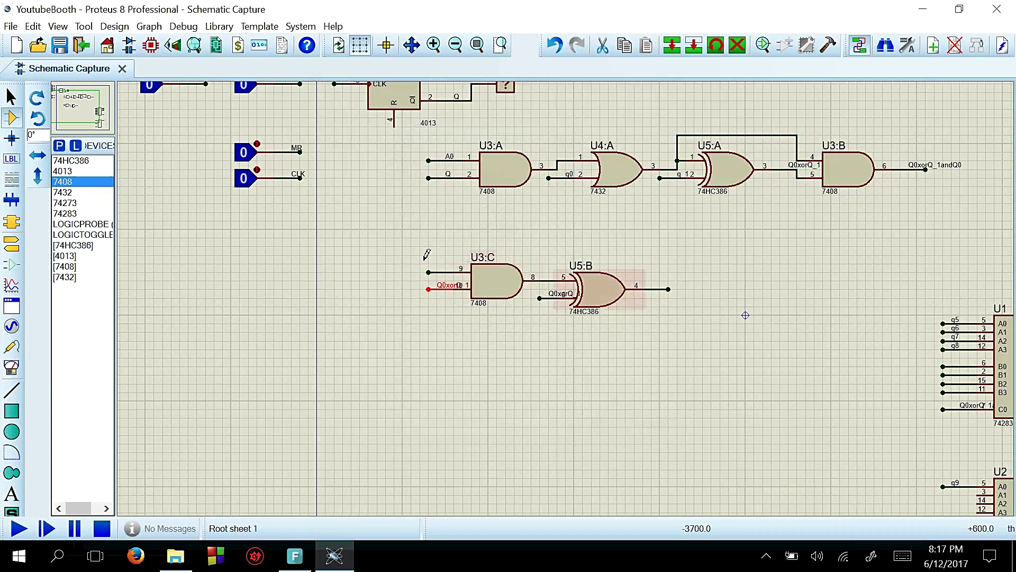
Copy the wired U3:C and U5:B gate pair as a block four times, stacking the copies below the original.
{"action": "left_click_drag", "start_coordinate": [386, 246], "coordinate": [694, 366]}
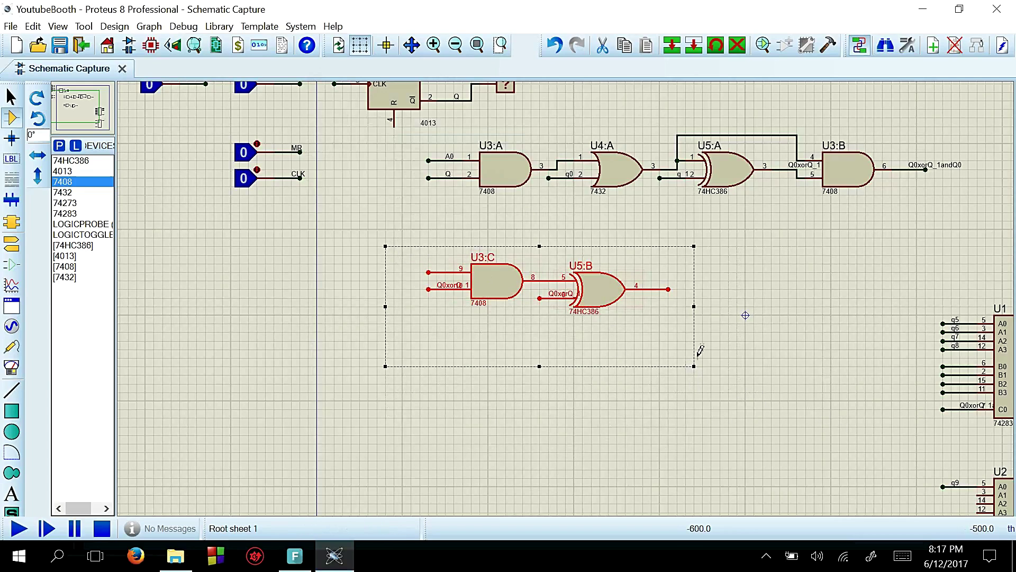
{"action": "right_click", "coordinate": [619, 300]}
{"action": "left_click", "coordinate": [663, 109]}
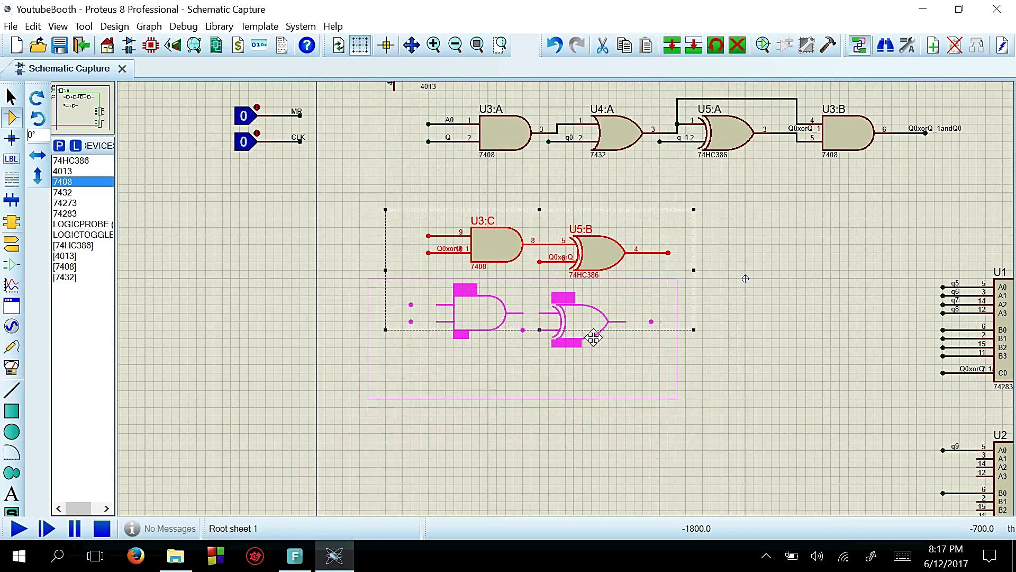
{"action": "left_click", "coordinate": [608, 339]}
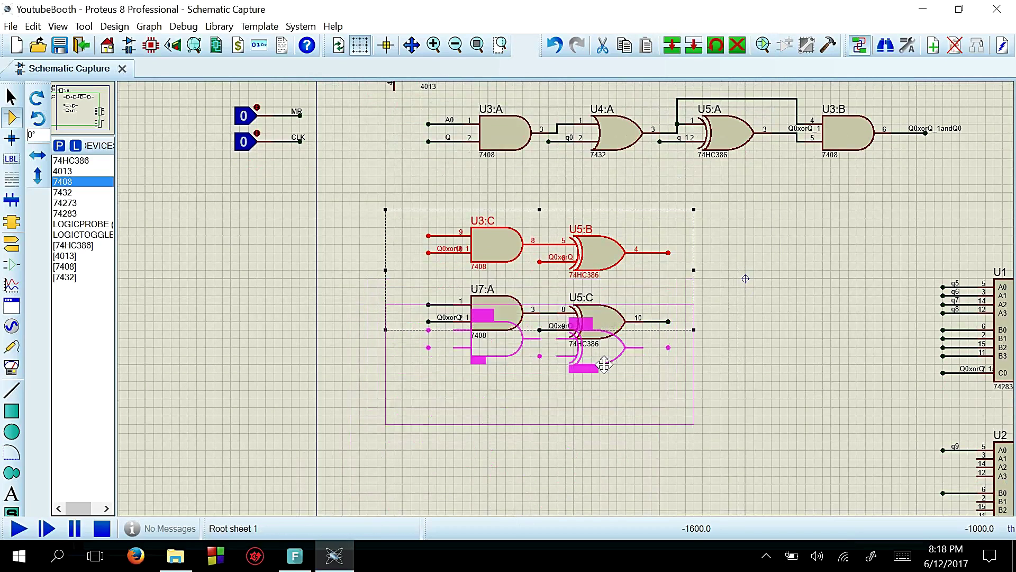
{"action": "left_click", "coordinate": [608, 398]}
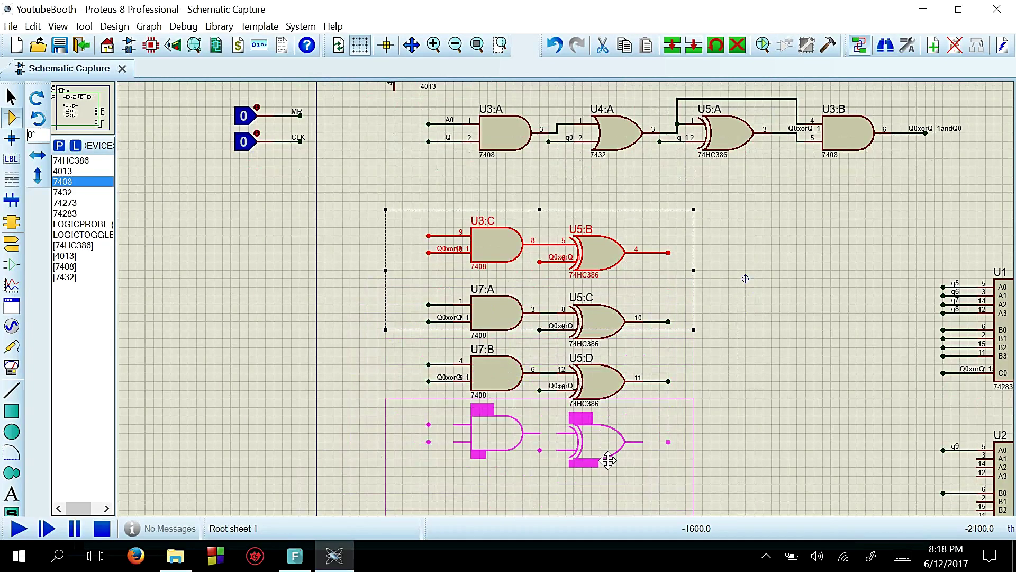
{"action": "left_click", "coordinate": [608, 462]}
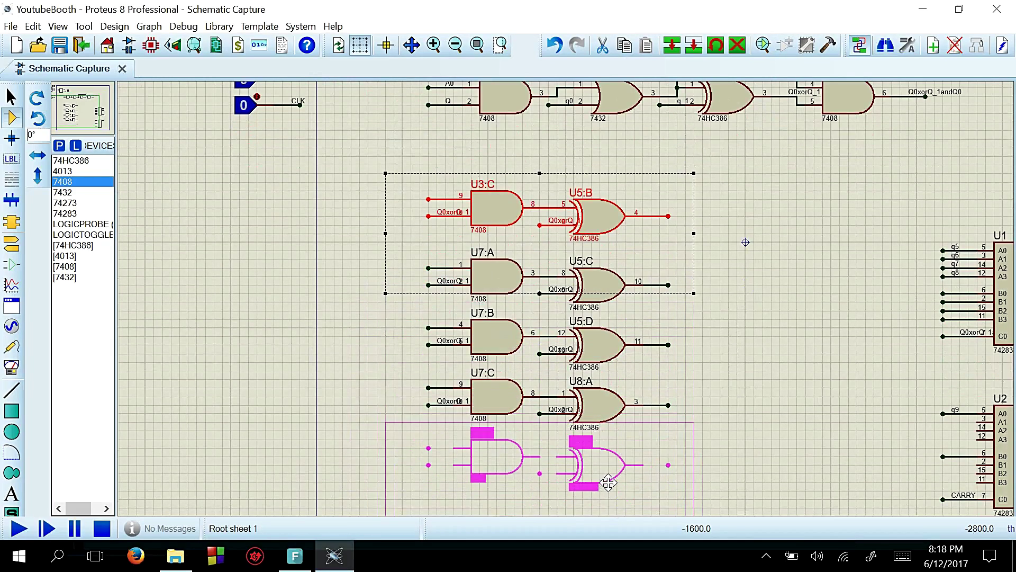
{"action": "left_click", "coordinate": [608, 483]}
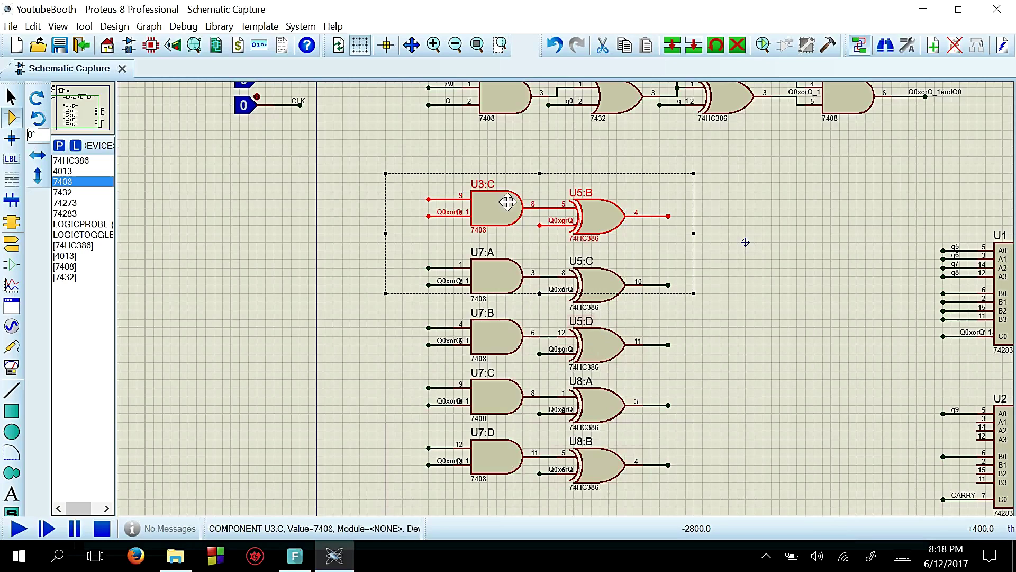
{"action": "left_click", "coordinate": [361, 242]}
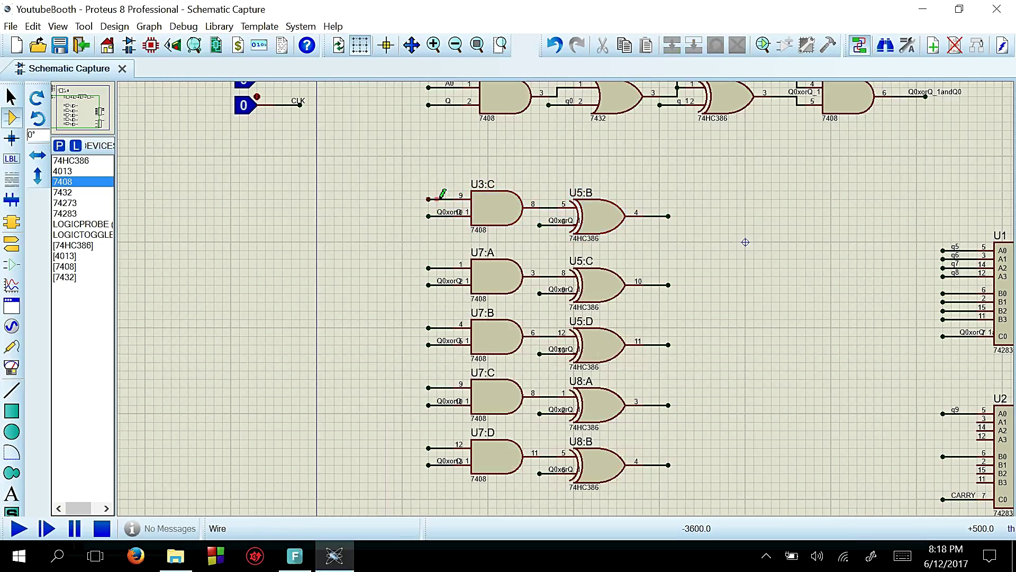
Label the upper input wire of AND gate U3:C M0 and that of AND gate U7:A M1.
{"action": "right_click", "coordinate": [447, 199]}
{"action": "left_click", "coordinate": [502, 259]}
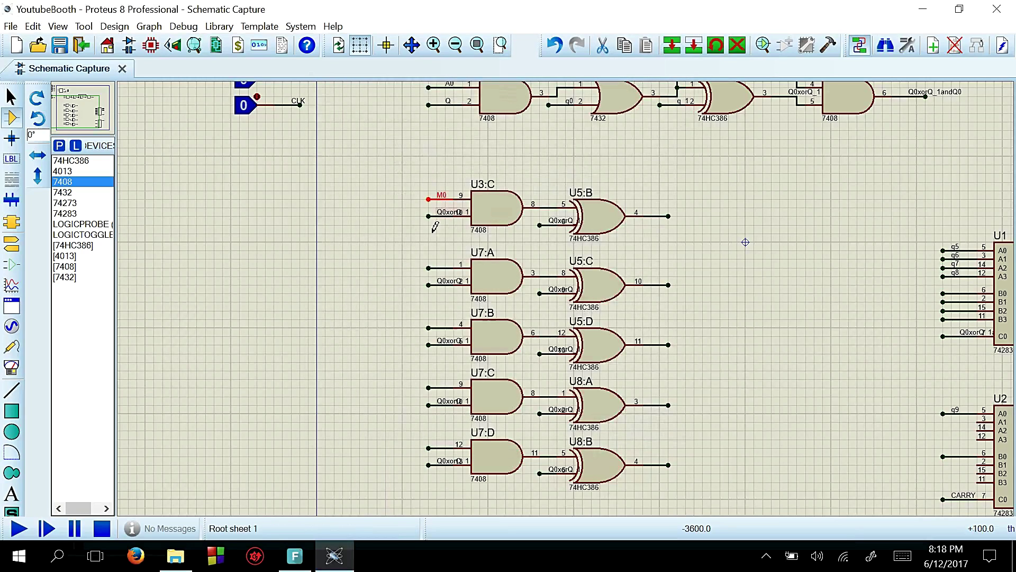
{"action": "right_click", "coordinate": [442, 263]}
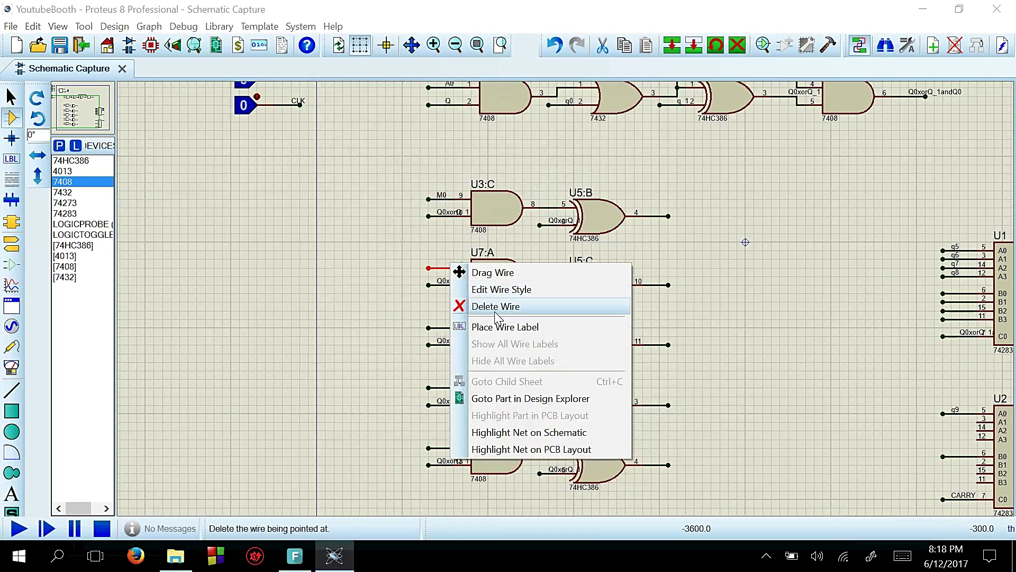
{"action": "key", "text": "Escape"}
{"action": "type", "text": "M1"}
{"action": "key", "text": "Return"}
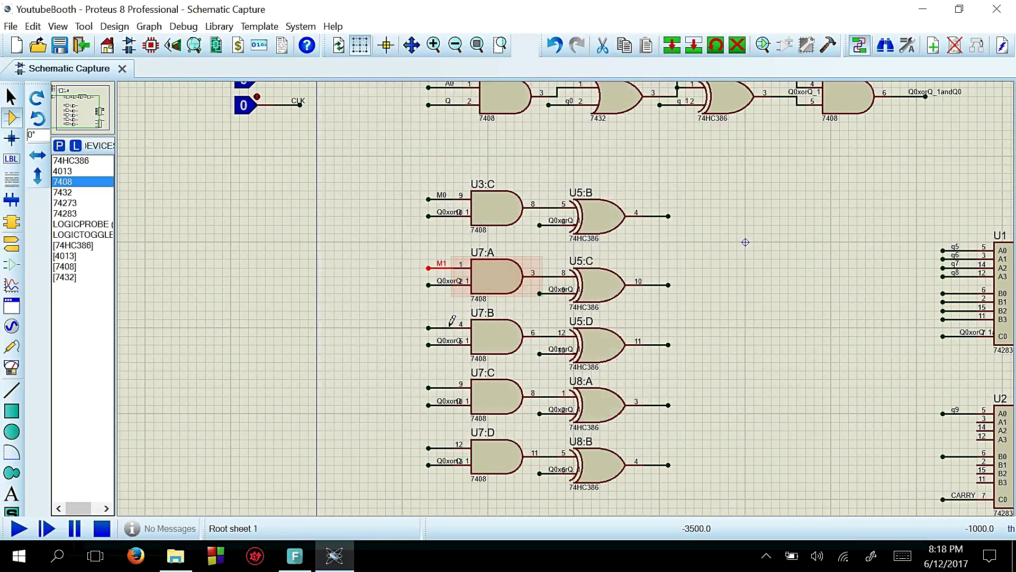
Label the upper input wire of AND gate U7:B M2 and that of AND gate U7:C M3.
{"action": "right_click", "coordinate": [441, 326]}
{"action": "left_click", "coordinate": [500, 385]}
{"action": "type", "text": "M2"}
{"action": "key", "text": "Return"}
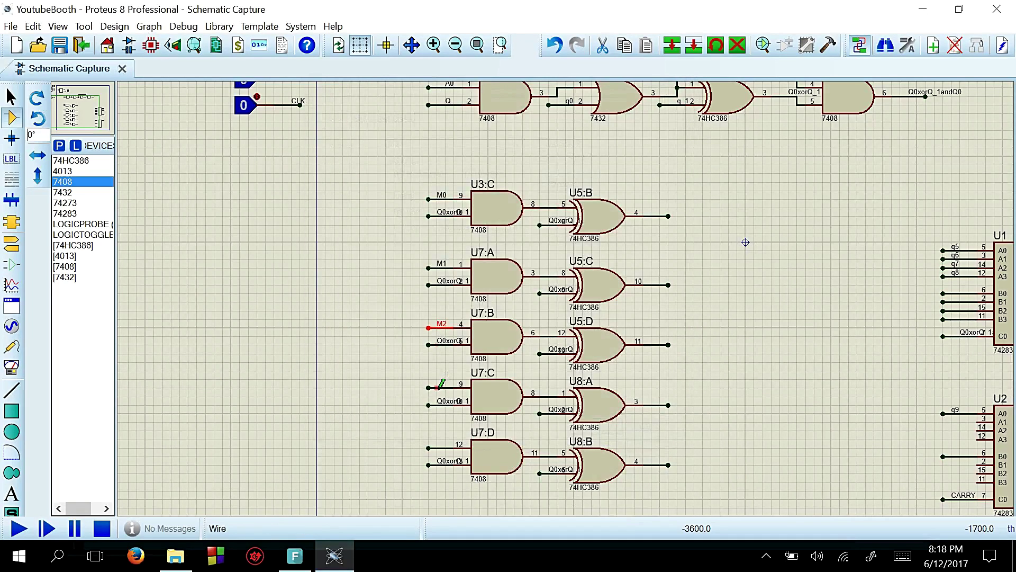
{"action": "right_click", "coordinate": [457, 389]}
{"action": "left_click", "coordinate": [501, 252]}
{"action": "type", "text": "M3"}
{"action": "key", "text": "Return"}
Label the upper input wire of the lowest AND gate, U7:D, M4.
{"action": "right_click", "coordinate": [439, 449]}
{"action": "left_click", "coordinate": [524, 311]}
{"action": "type", "text": "M"}
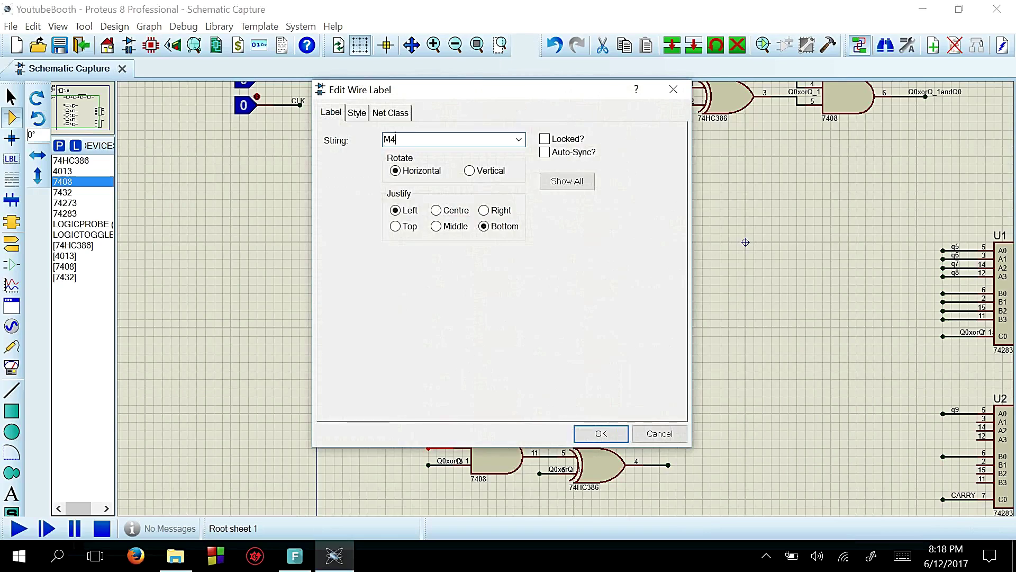
{"action": "type", "text": "4"}
{"action": "key", "text": "Return"}
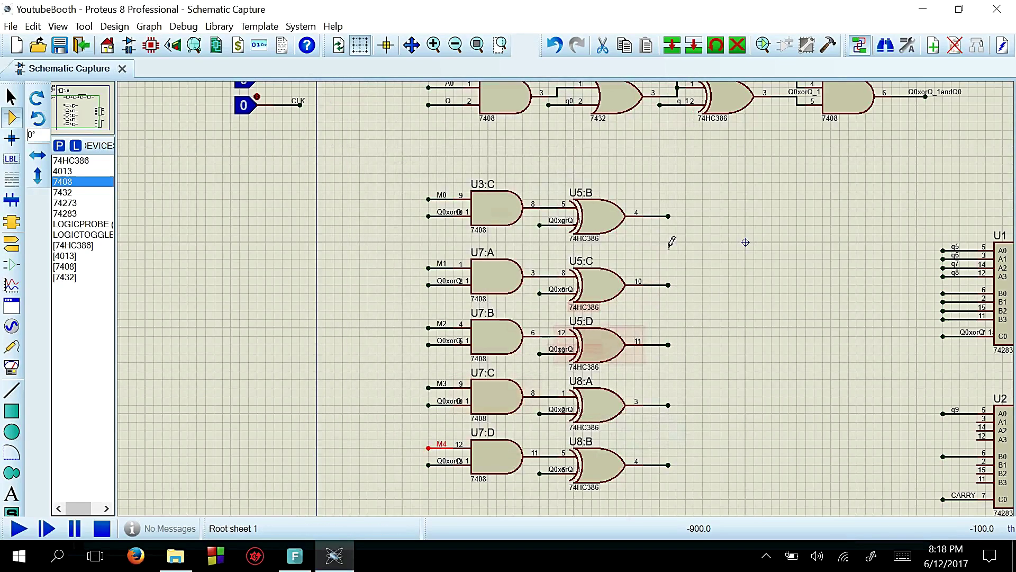
Label the output wire of XOR gate U5:B M00 and that of XOR gate U5:C M11.
{"action": "right_click", "coordinate": [660, 213]}
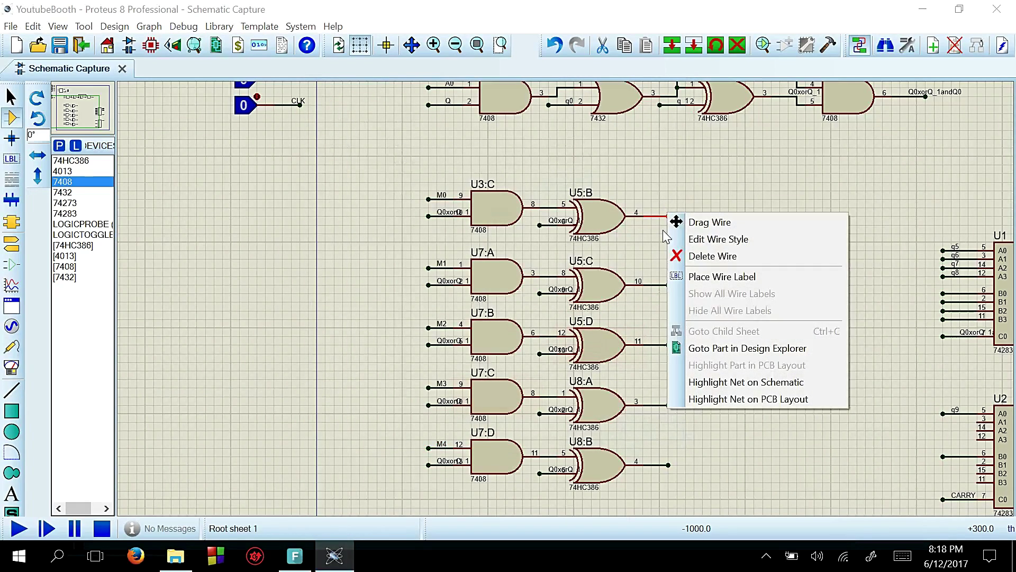
{"action": "left_click", "coordinate": [703, 277]}
{"action": "type", "text": "M00"}
{"action": "key", "text": "Return"}
{"action": "right_click", "coordinate": [660, 284]}
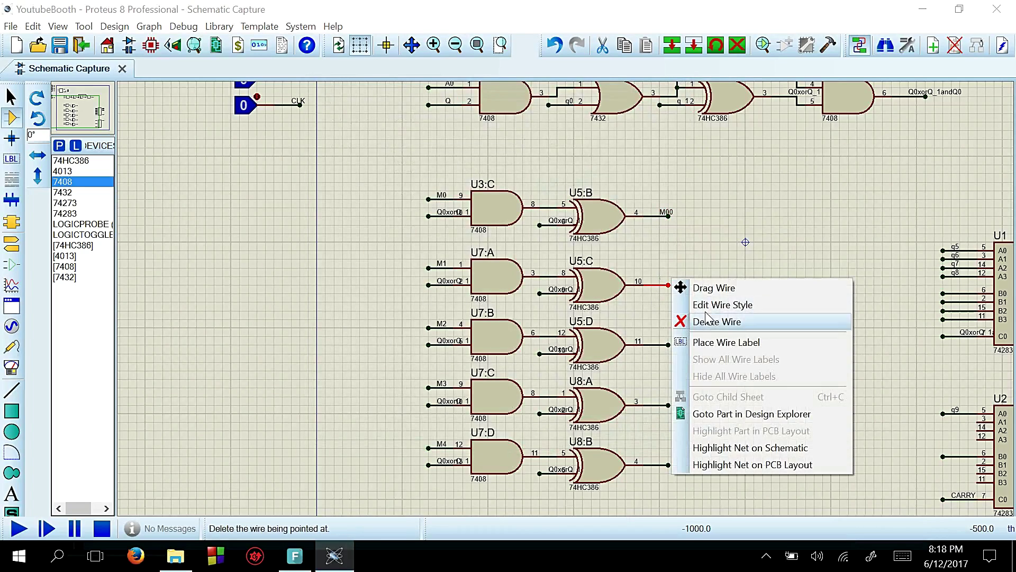
{"action": "left_click", "coordinate": [721, 341]}
{"action": "type", "text": "M11"}
{"action": "key", "text": "Return"}
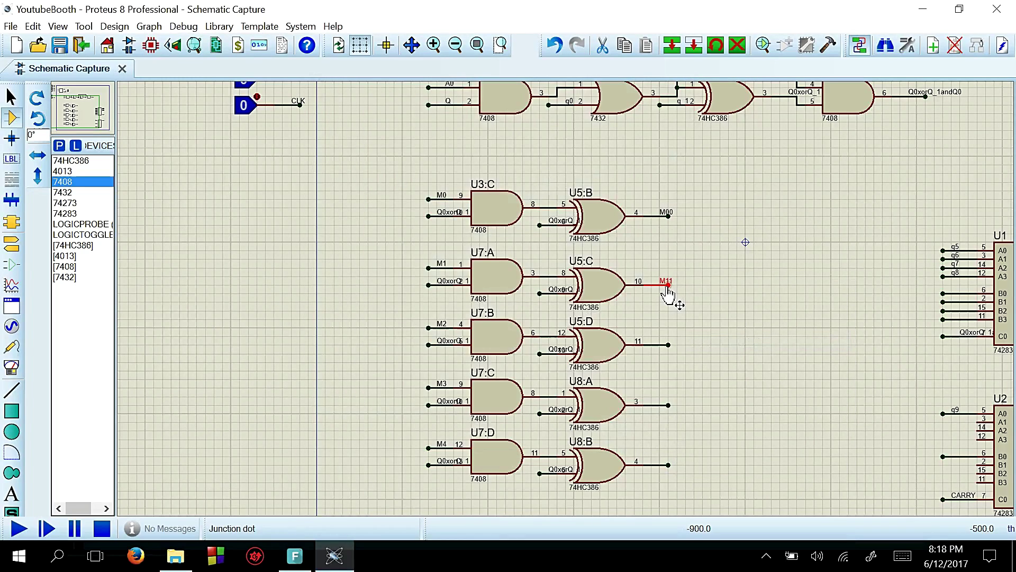
Label the output wire of XOR gate U5:D M22 and that of XOR gate U8:A M33.
{"action": "right_click", "coordinate": [663, 342]}
{"action": "left_click", "coordinate": [663, 341]}
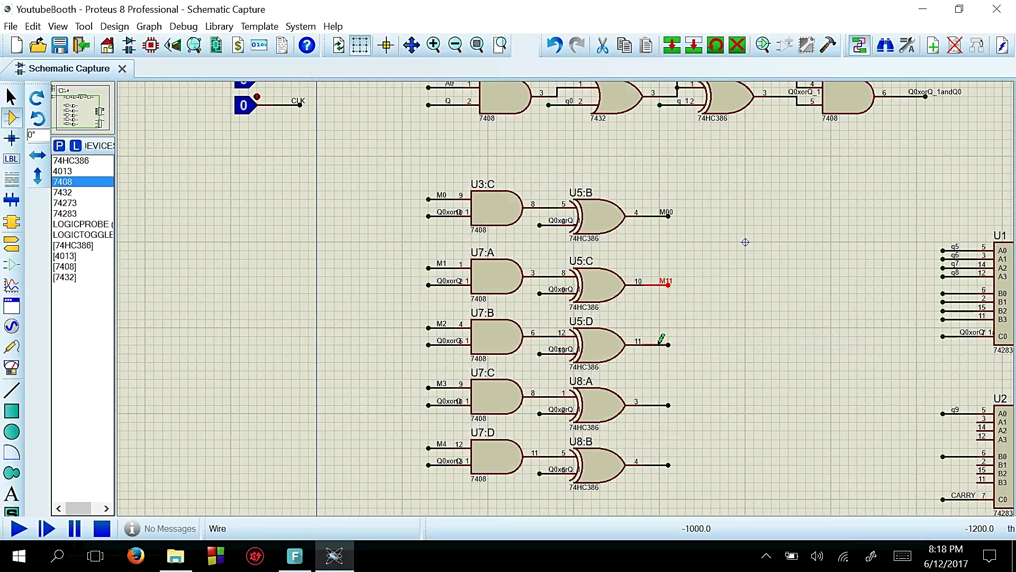
{"action": "right_click", "coordinate": [664, 344]}
{"action": "left_click", "coordinate": [726, 406]}
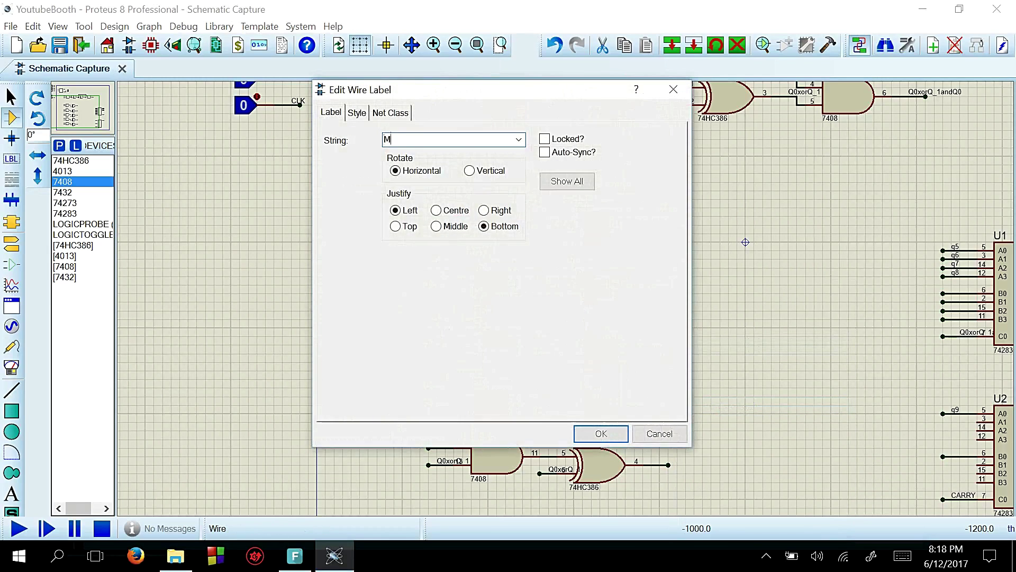
{"action": "key", "text": "Return"}
{"action": "right_click", "coordinate": [659, 404]}
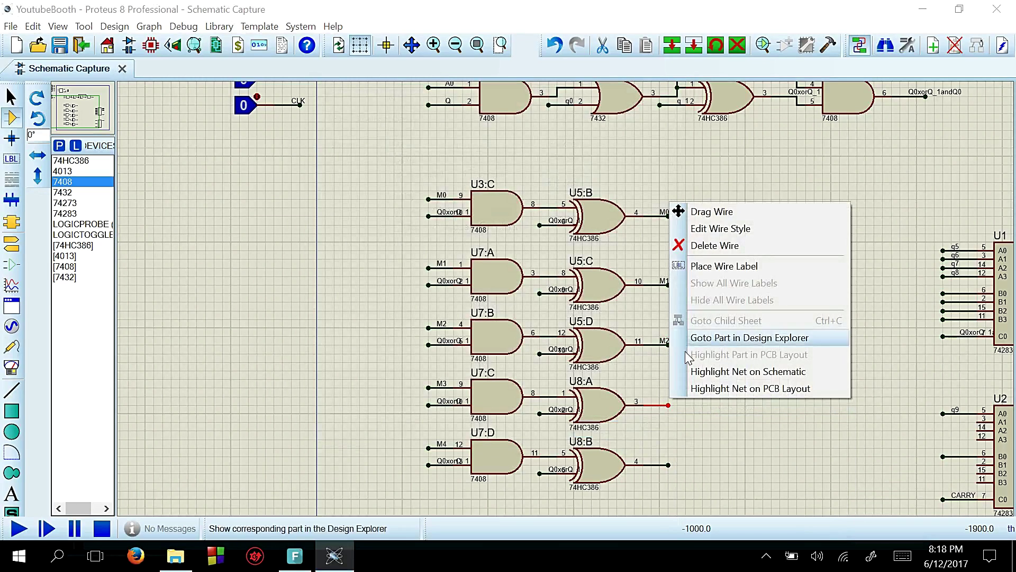
{"action": "left_click", "coordinate": [726, 263]}
{"action": "type", "text": "M33"}
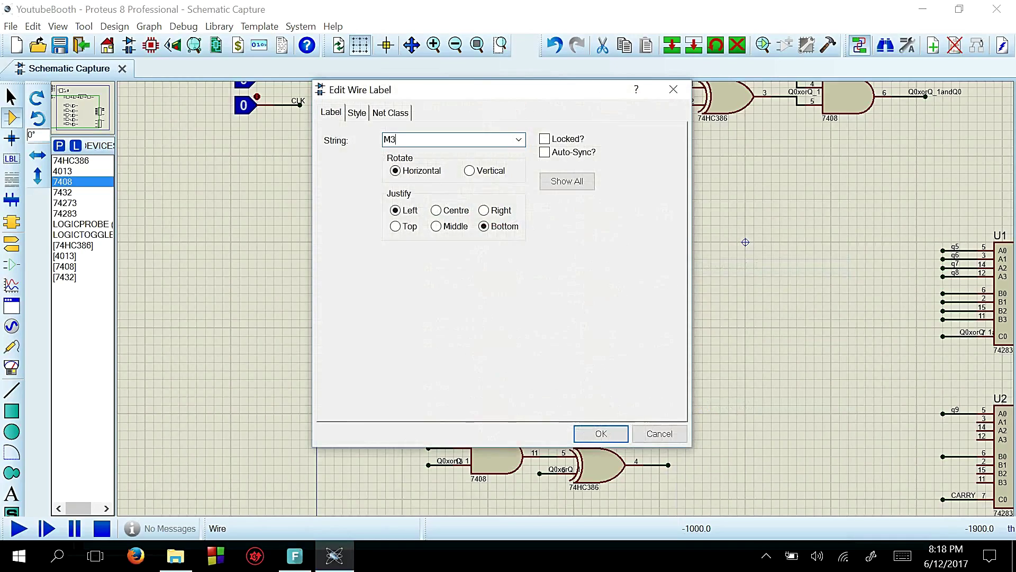
{"action": "key", "text": "Return"}
Label the output wire of the lowest XOR gate, U8:B, M44.
{"action": "right_click", "coordinate": [660, 464]}
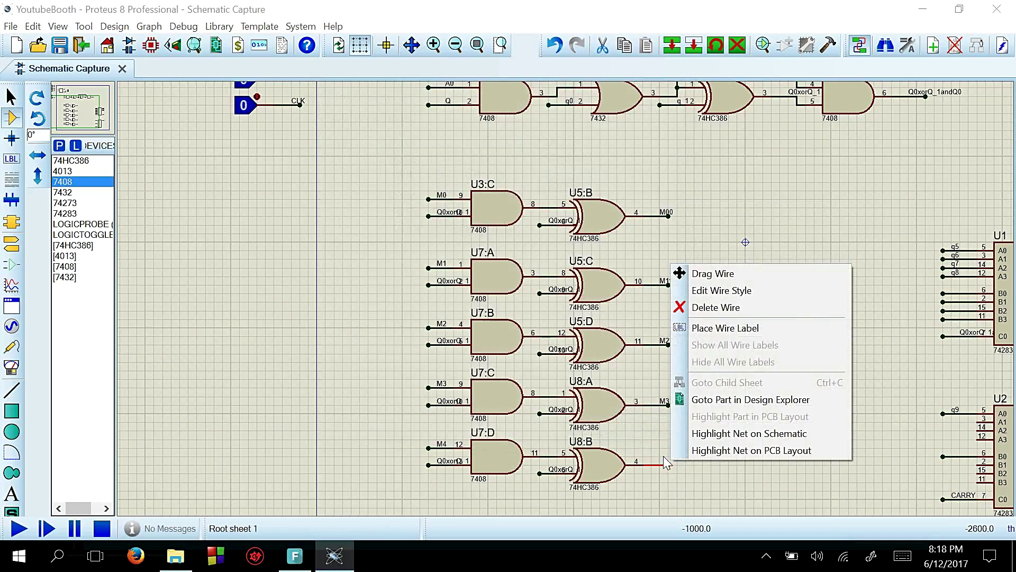
{"action": "left_click", "coordinate": [725, 326]}
{"action": "type", "text": "M44"}
{"action": "key", "text": "Return"}
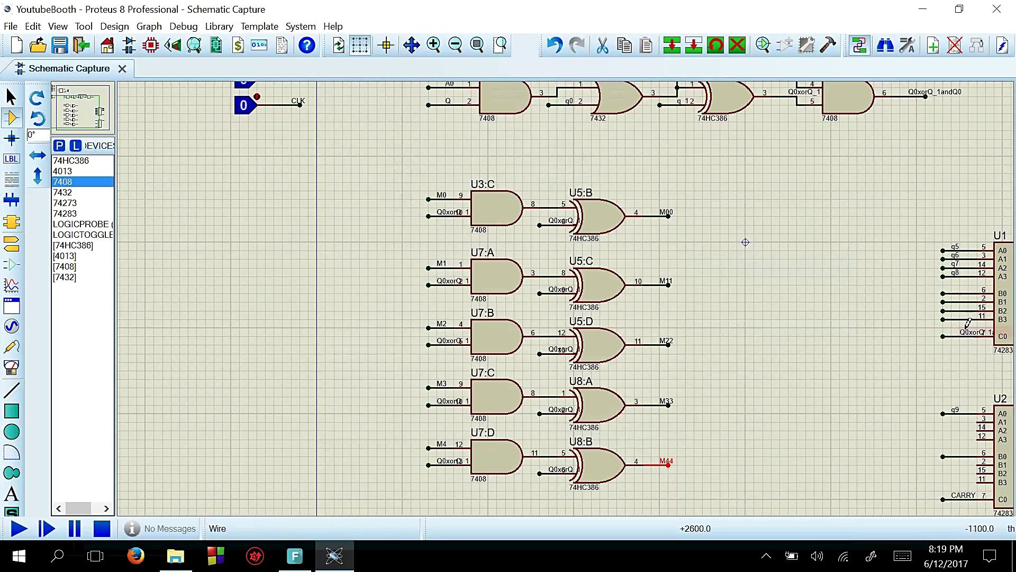
Label the B0 input wire of adder U1 M00 and its B1 input wire M11.
{"action": "right_click", "coordinate": [944, 293]}
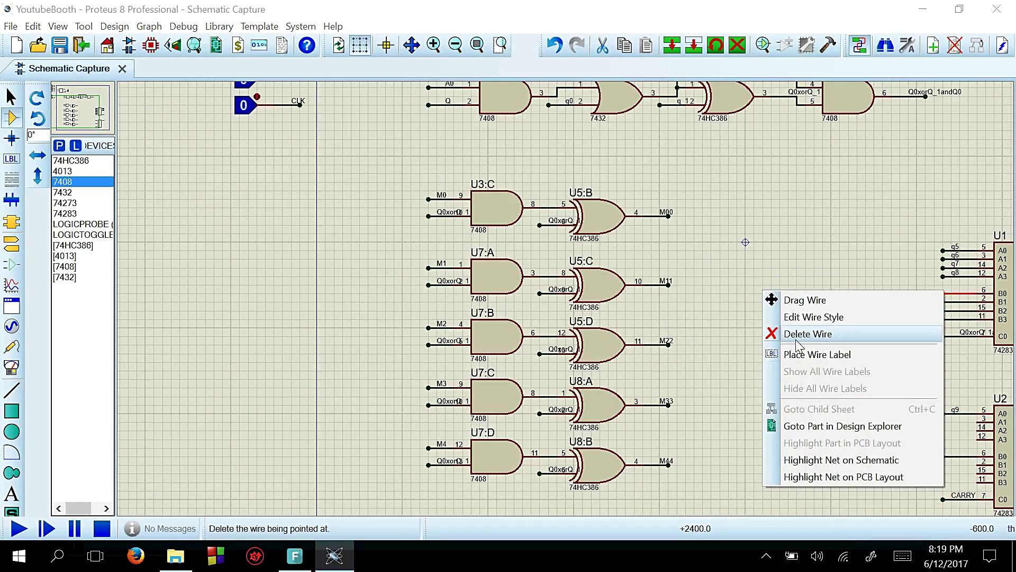
{"action": "left_click", "coordinate": [806, 355]}
{"action": "type", "text": "M00"}
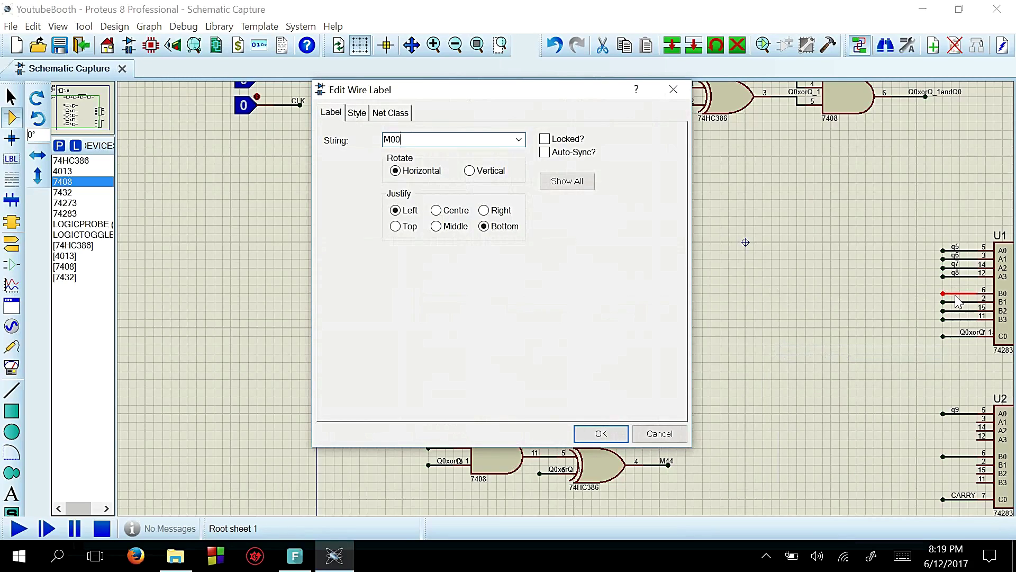
{"action": "key", "text": "Return"}
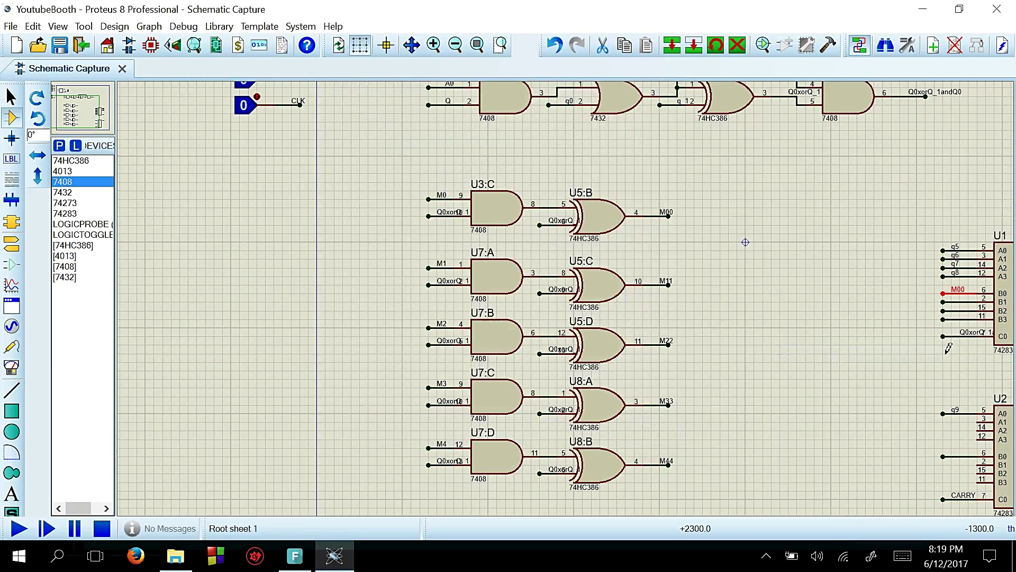
{"action": "right_click", "coordinate": [951, 301]}
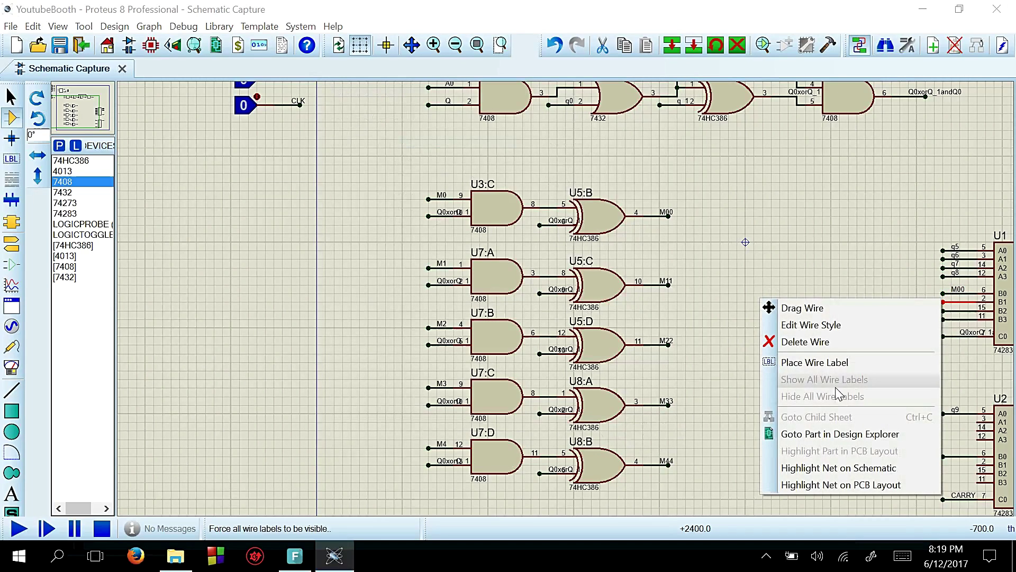
{"action": "left_click", "coordinate": [833, 359]}
{"action": "type", "text": "M11"}
{"action": "key", "text": "Return"}
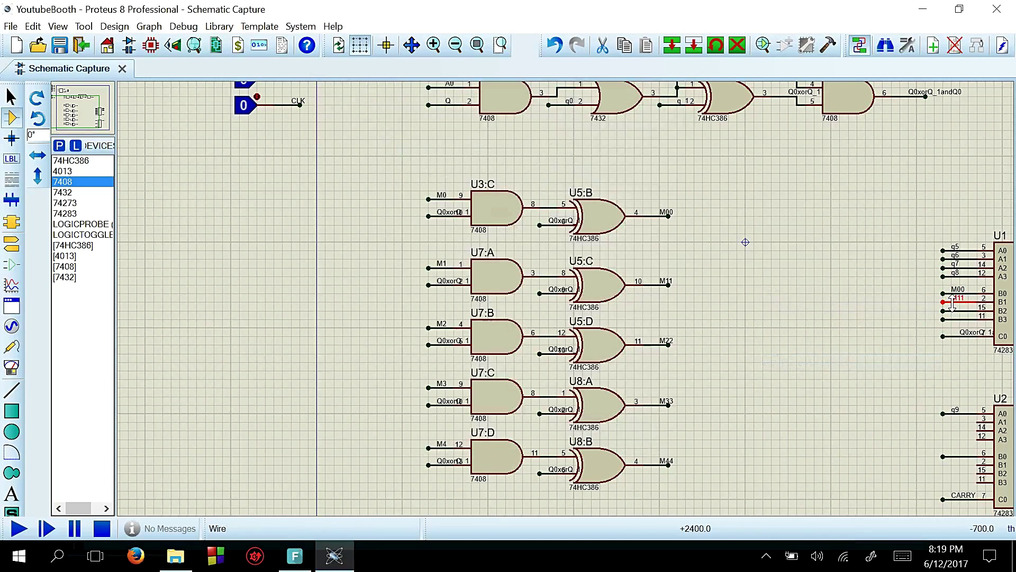
Label the B2 input wire of adder U1 M22 and begin labelling its B3 input wire.
{"action": "right_click", "coordinate": [955, 304]}
{"action": "key", "text": "Escape"}
{"action": "right_click", "coordinate": [958, 305]}
{"action": "left_click", "coordinate": [863, 371]}
{"action": "type", "text": "M22"}
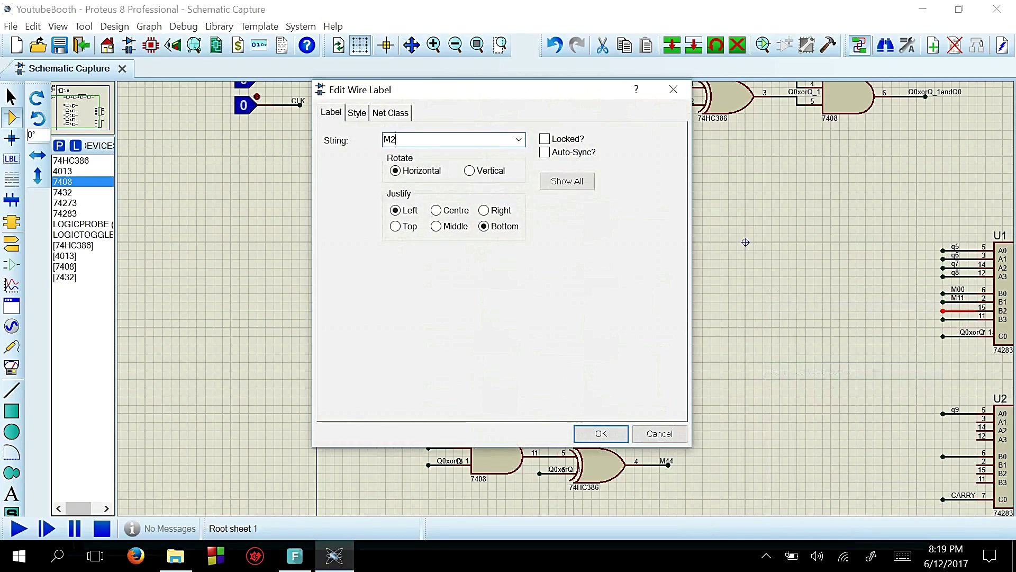
{"action": "right_click", "coordinate": [956, 316]}
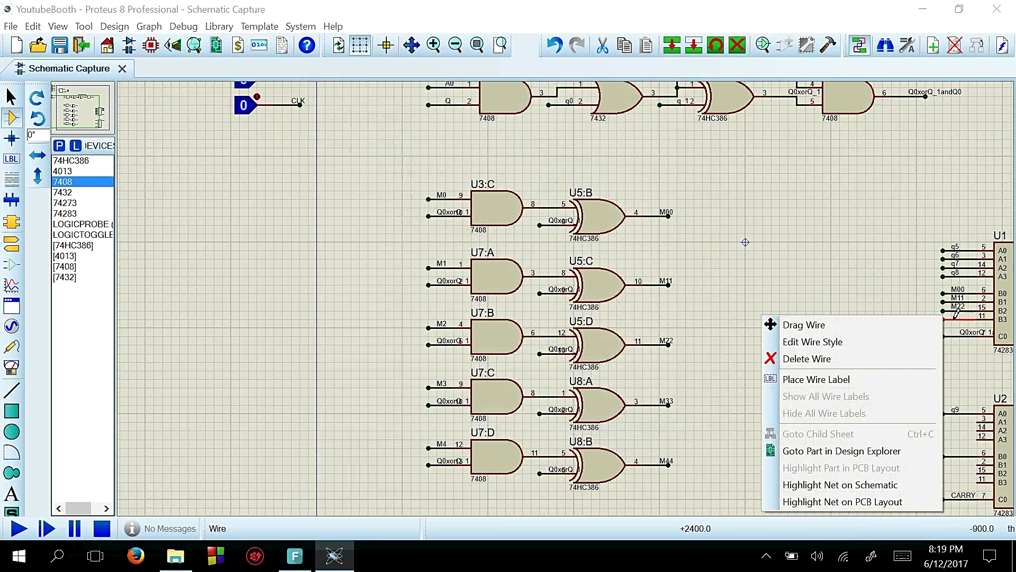
Label the wire on U1's B3 input M33 and the wire on U2's B0 input M44.
{"action": "left_click", "coordinate": [852, 379]}
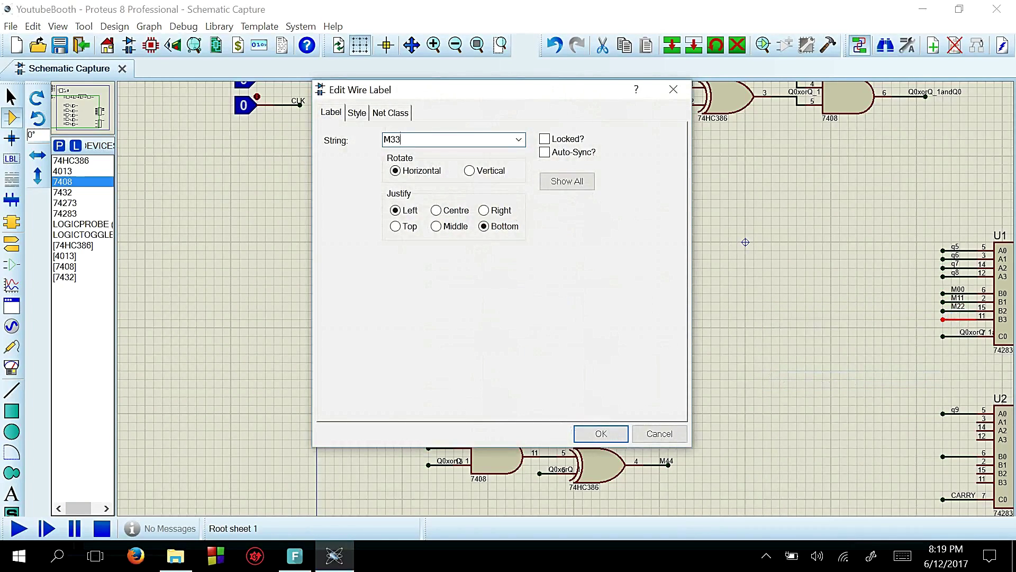
{"action": "key", "text": "Return"}
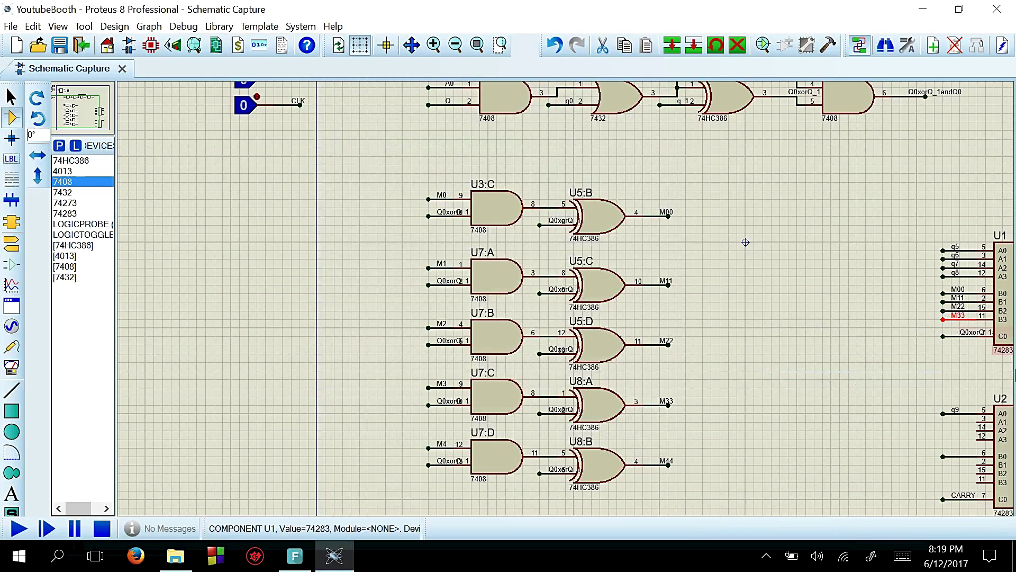
{"action": "right_click", "coordinate": [956, 454]}
{"action": "left_click", "coordinate": [853, 321]}
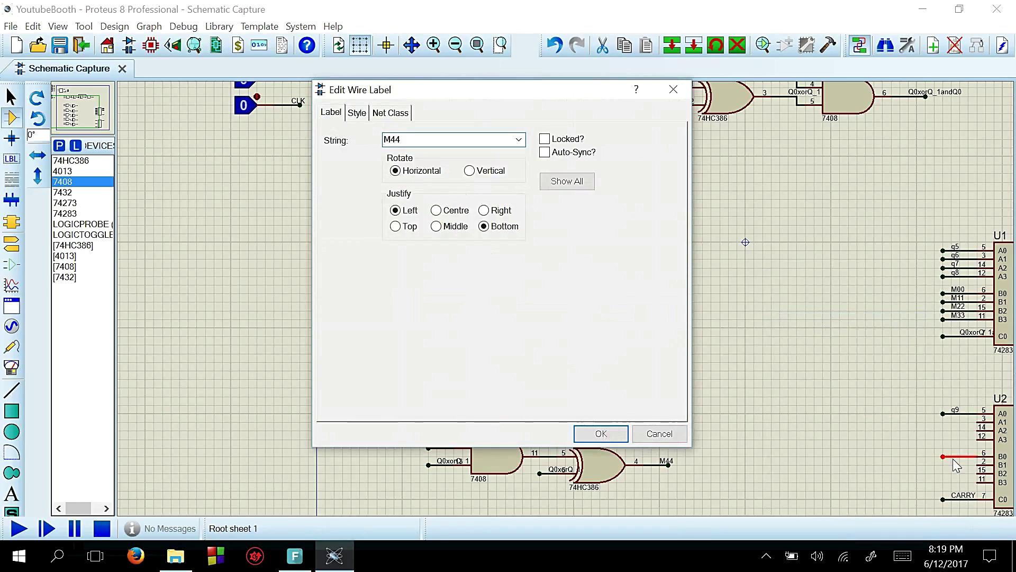
{"action": "key", "text": "Return"}
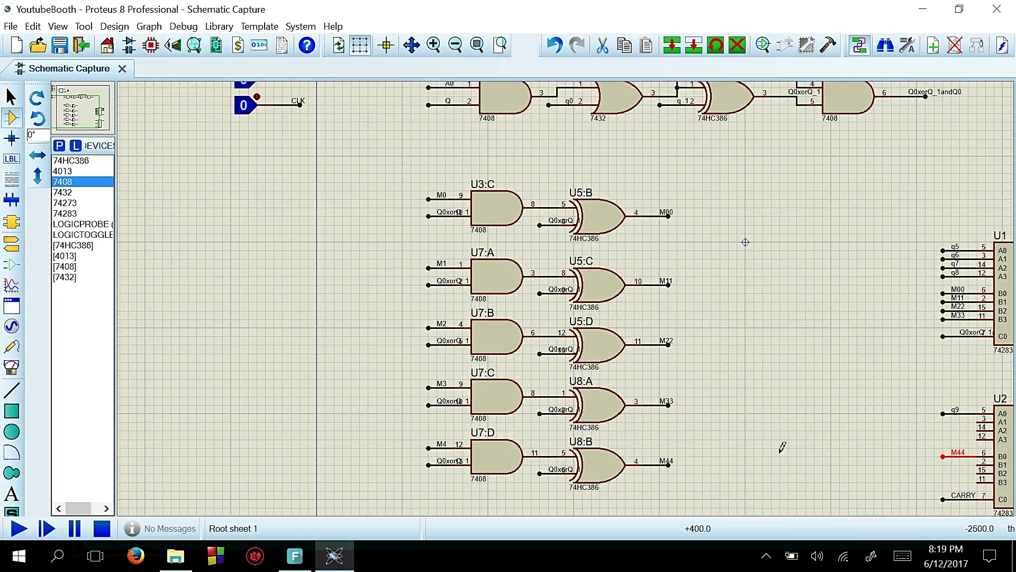
Label the output wires of adder U1 with F0 on S0 and F1 on S1.
{"action": "scroll", "coordinate": [893, 295], "scroll_direction": "down", "scroll_amount": 2}
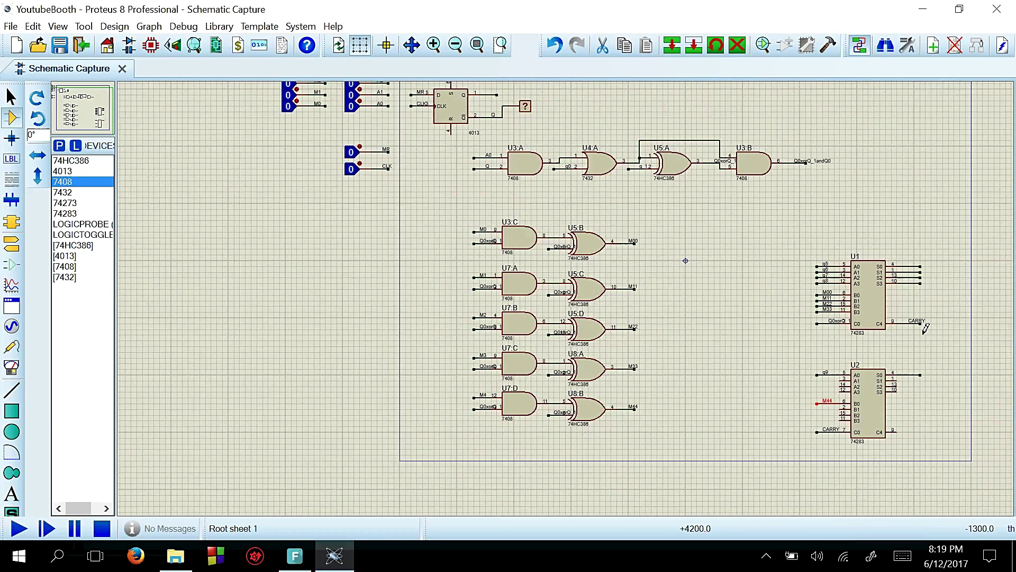
{"action": "scroll", "coordinate": [569, 290], "scroll_direction": "up", "scroll_amount": 2}
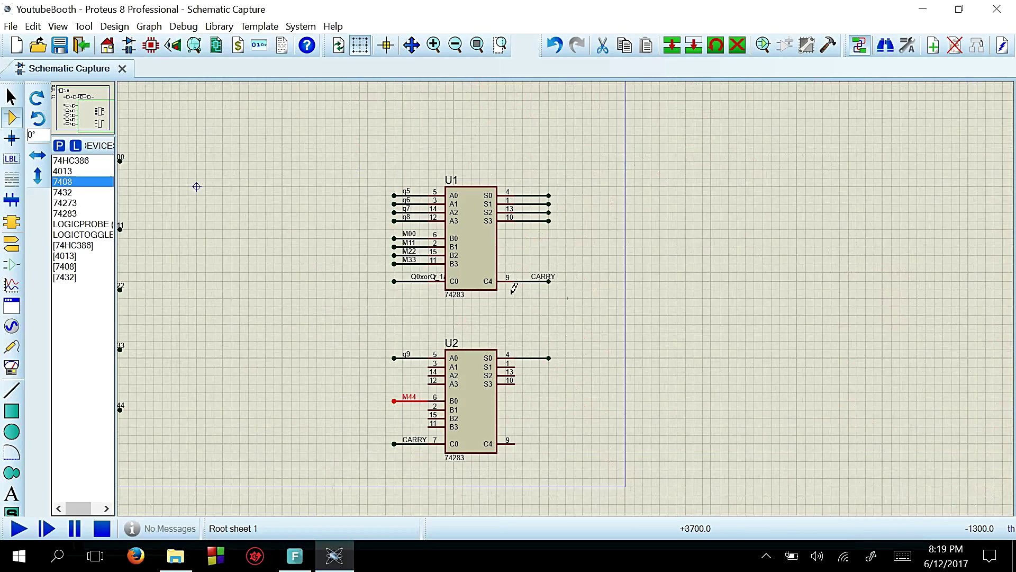
{"action": "right_click", "coordinate": [530, 195]}
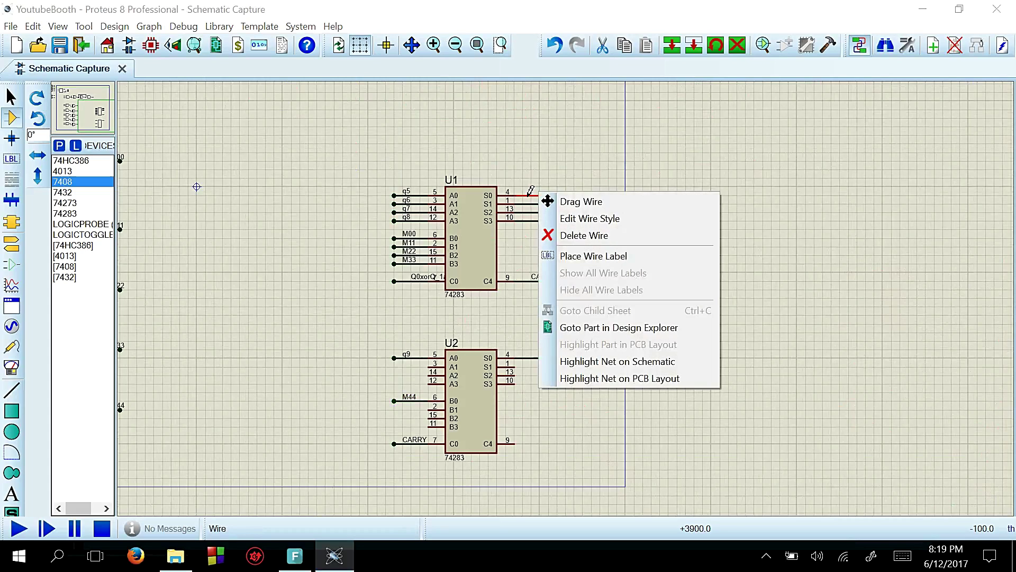
{"action": "left_click", "coordinate": [557, 255]}
{"action": "type", "text": "F0"}
{"action": "key", "text": "Return"}
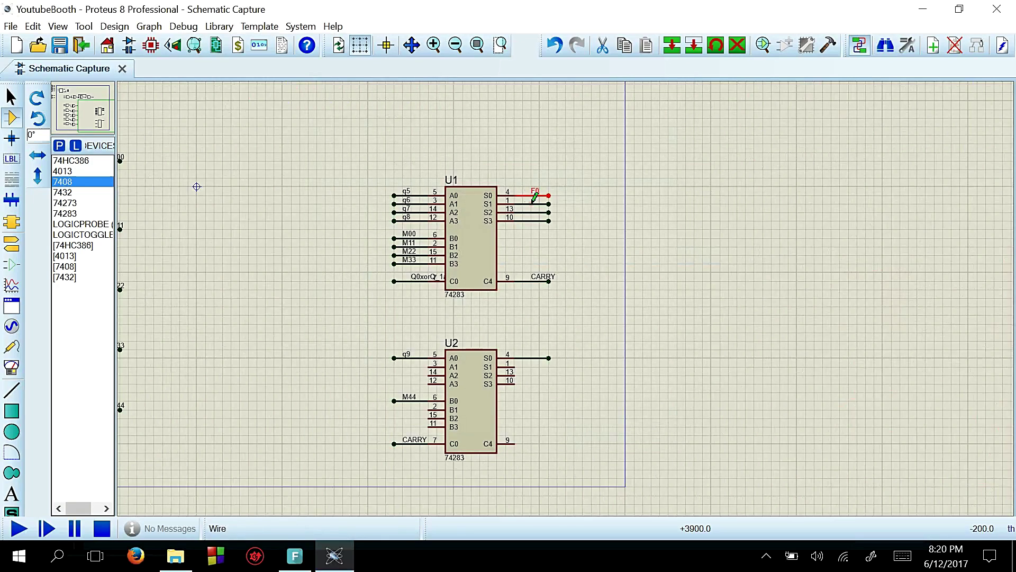
{"action": "right_click", "coordinate": [537, 204]}
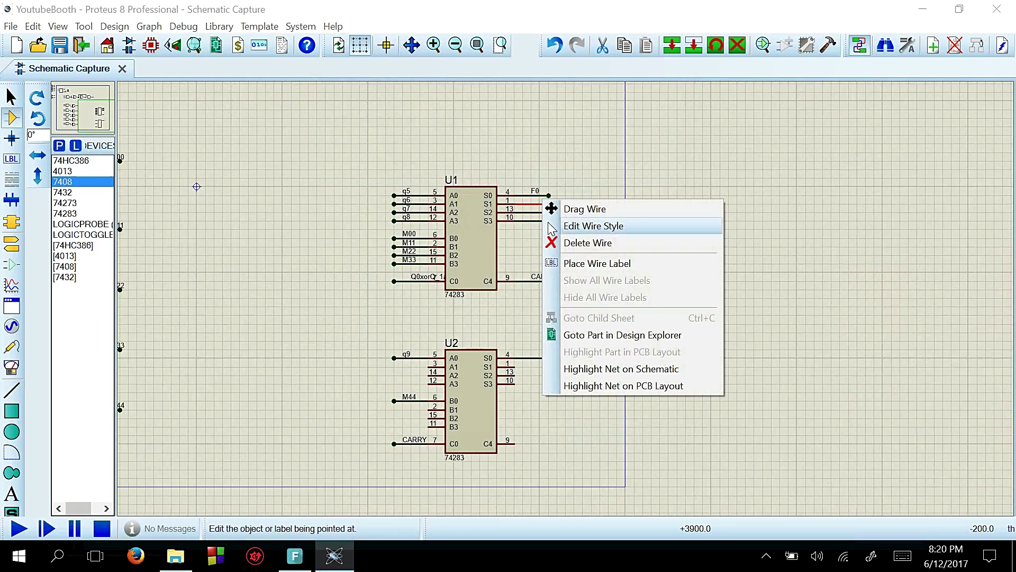
{"action": "left_click", "coordinate": [583, 264]}
{"action": "type", "text": "F1"}
{"action": "key", "text": "Return"}
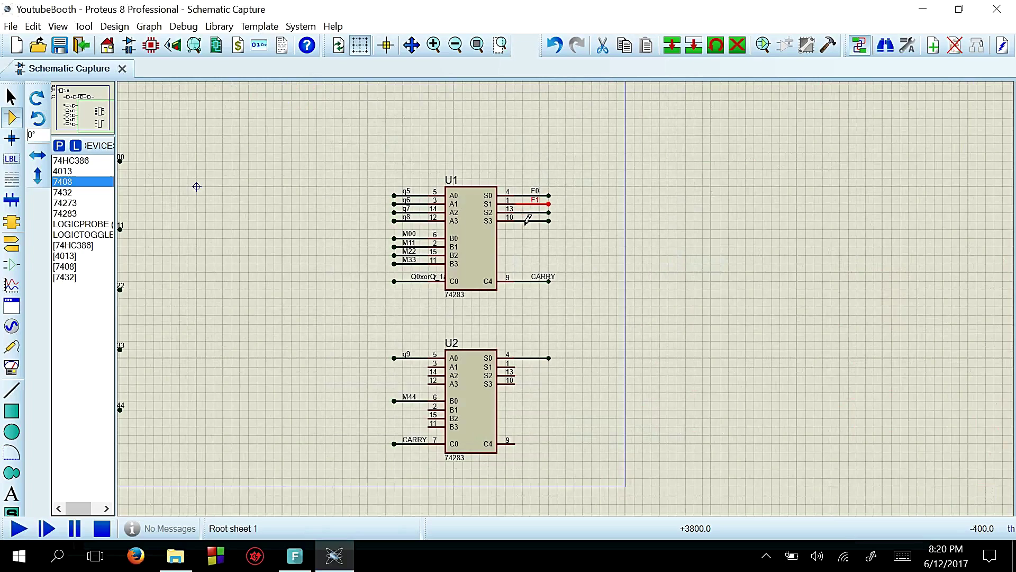
Label U1's remaining sum output wires with F2 on S2 and F3 on S3.
{"action": "right_click", "coordinate": [533, 212]}
{"action": "left_click", "coordinate": [582, 273]}
{"action": "type", "text": "F2"}
{"action": "key", "text": "Return"}
{"action": "right_click", "coordinate": [540, 221]}
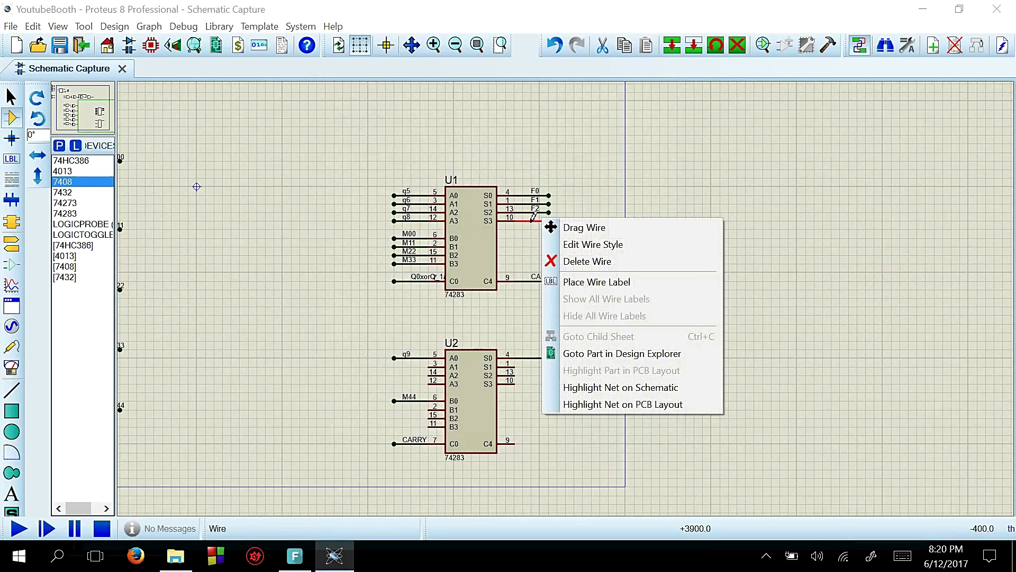
{"action": "left_click", "coordinate": [594, 289]}
{"action": "type", "text": "F"}
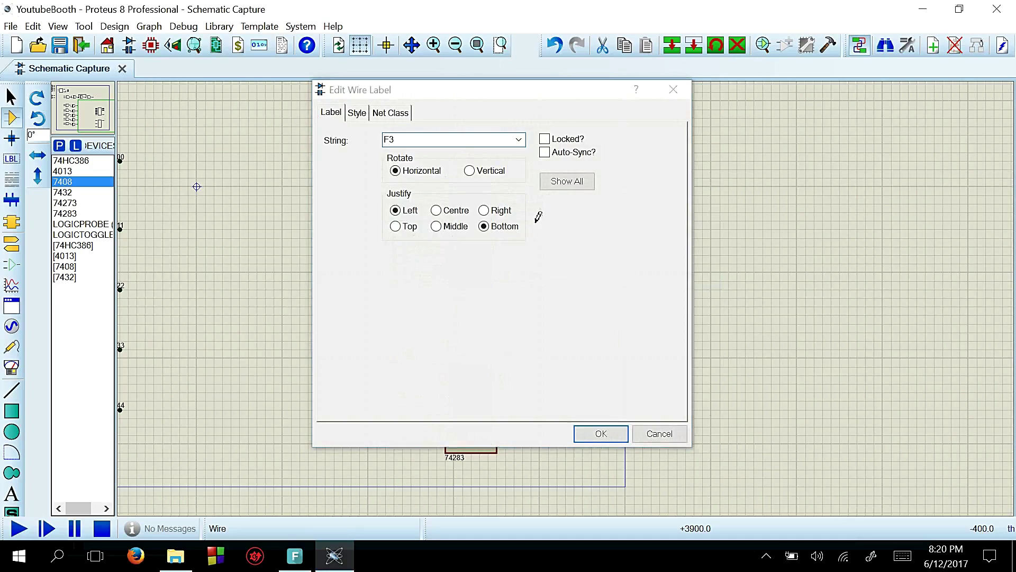
{"action": "type", "text": "3"}
{"action": "key", "text": "Return"}
Label the wire on output S0 of adder U2 as F4.
{"action": "right_click", "coordinate": [537, 355]}
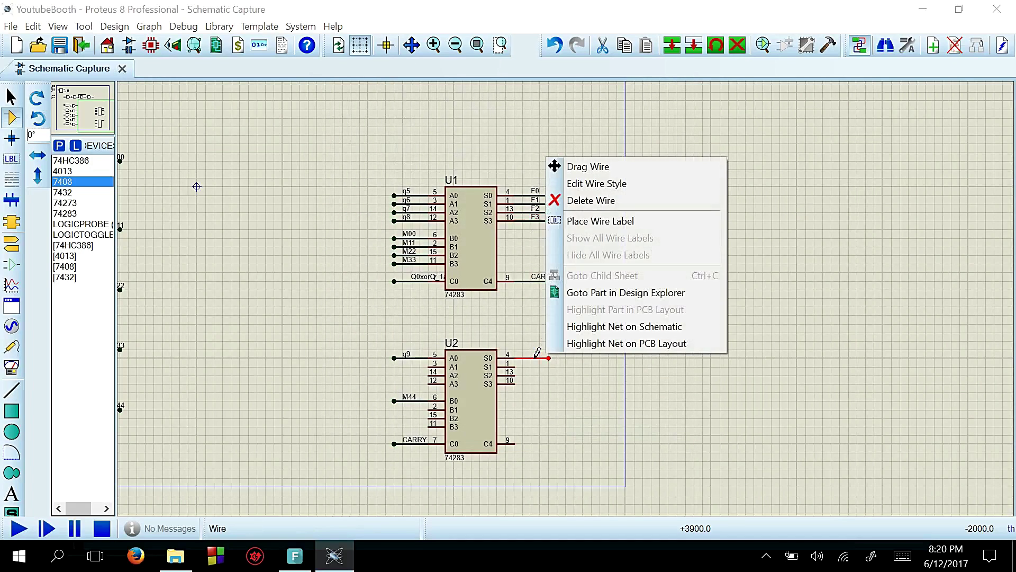
{"action": "left_click", "coordinate": [598, 221]}
{"action": "type", "text": "F4"}
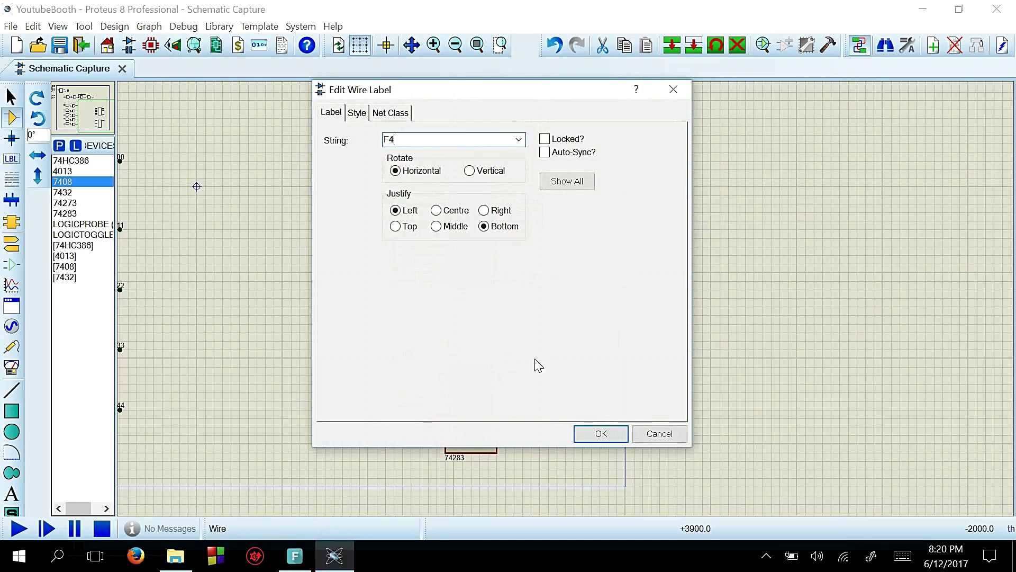
{"action": "key", "text": "Return"}
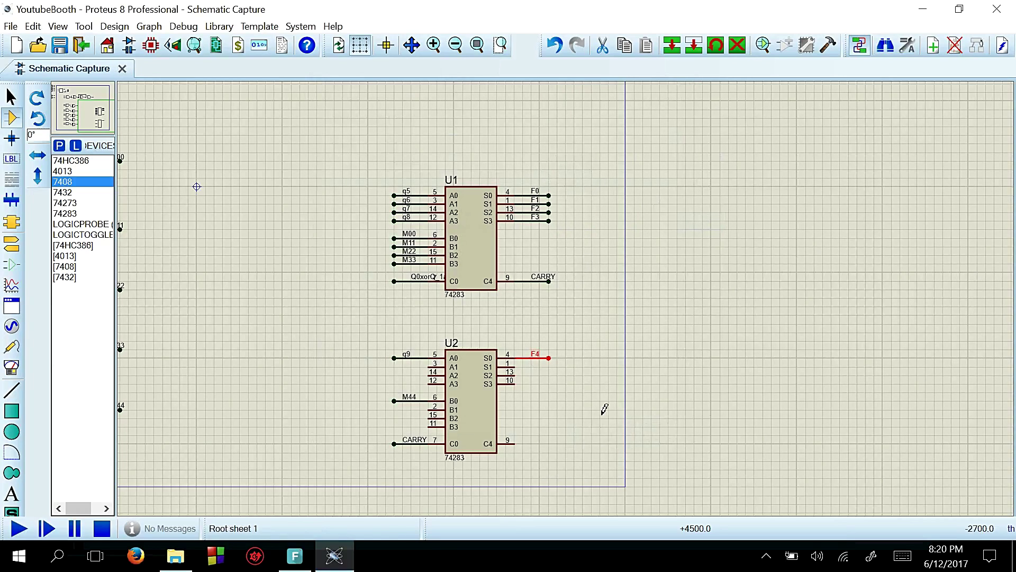
Move adders U1 and U2 together with their labelled wires closer to the XOR gate column.
{"action": "left_click_drag", "start_coordinate": [343, 177], "coordinate": [679, 468]}
{"action": "left_click_drag", "start_coordinate": [495, 257], "coordinate": [281, 240]}
{"action": "left_click", "coordinate": [618, 250]}
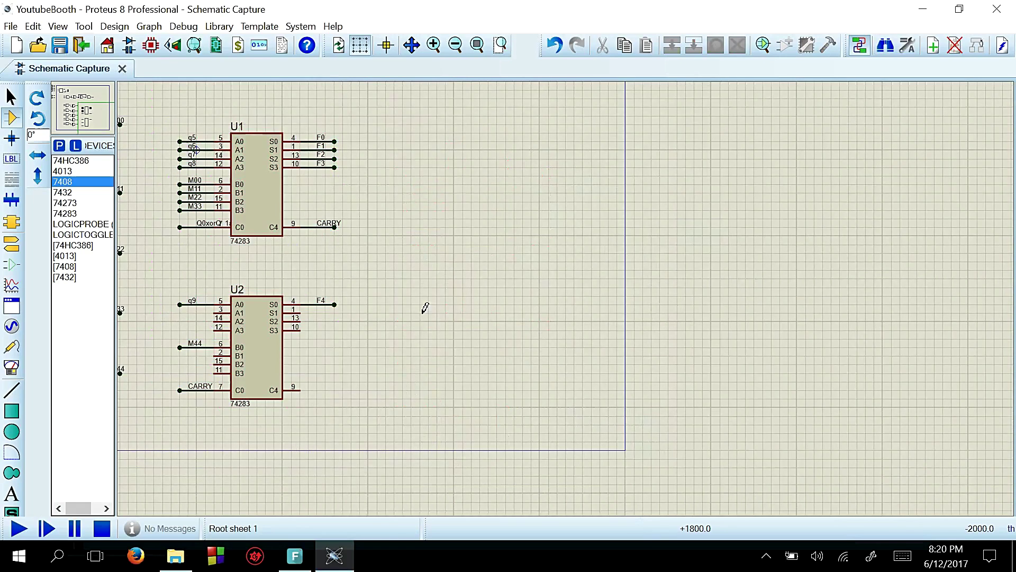
Move the 4013 flip-flop with its wires and logic probe to the upper-right corner inside the sheet border.
{"action": "scroll", "coordinate": [342, 300], "scroll_direction": "down", "scroll_amount": 2}
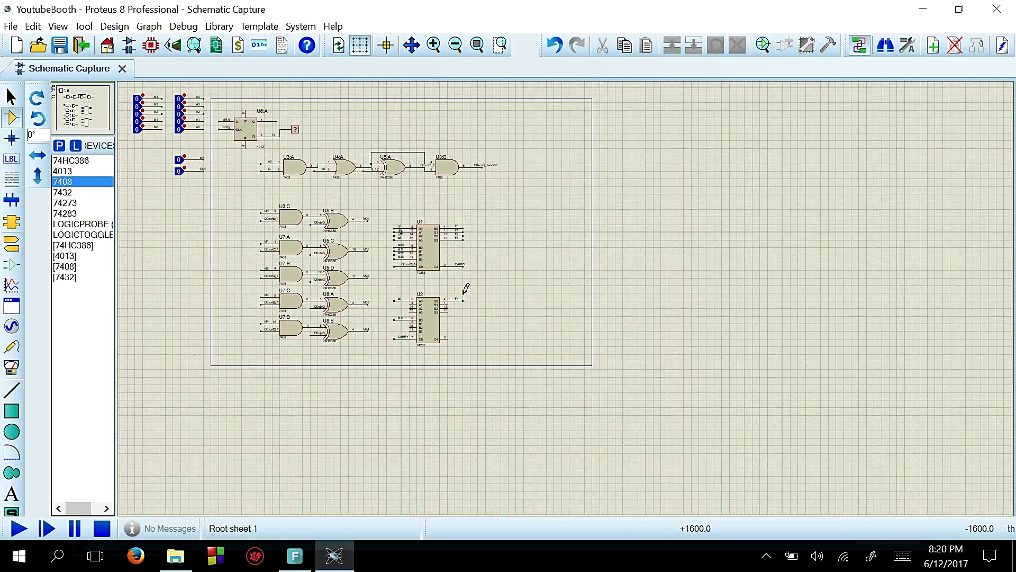
{"action": "left_click_drag", "start_coordinate": [204, 95], "coordinate": [324, 153]}
{"action": "left_click", "coordinate": [433, 108]}
{"action": "left_click_drag", "start_coordinate": [211, 101], "coordinate": [535, 120]}
{"action": "left_click", "coordinate": [703, 141]}
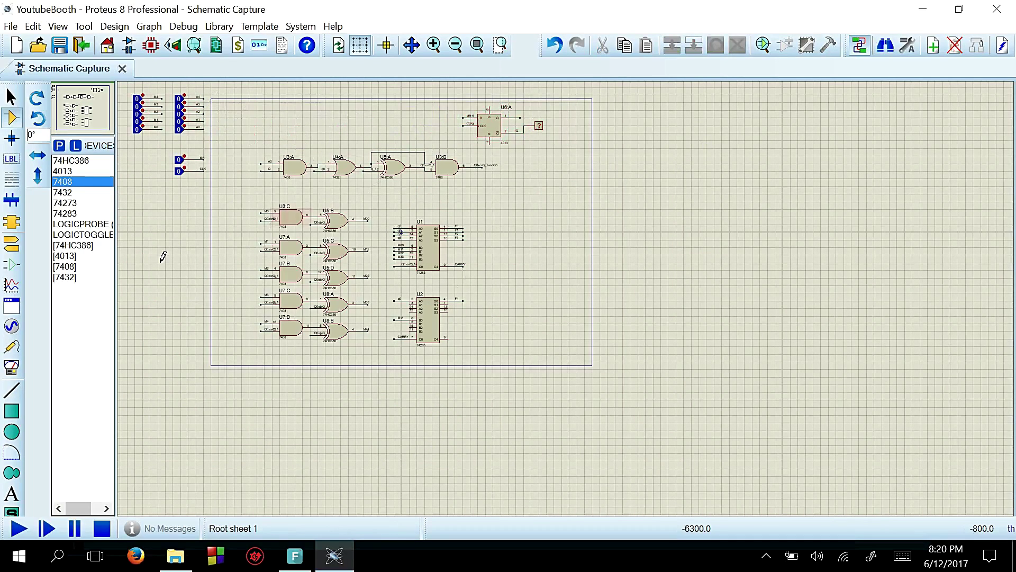
Place two logic probes stacked below the CLK logic toggle, outside the sheet border.
{"action": "left_click", "coordinate": [82, 226]}
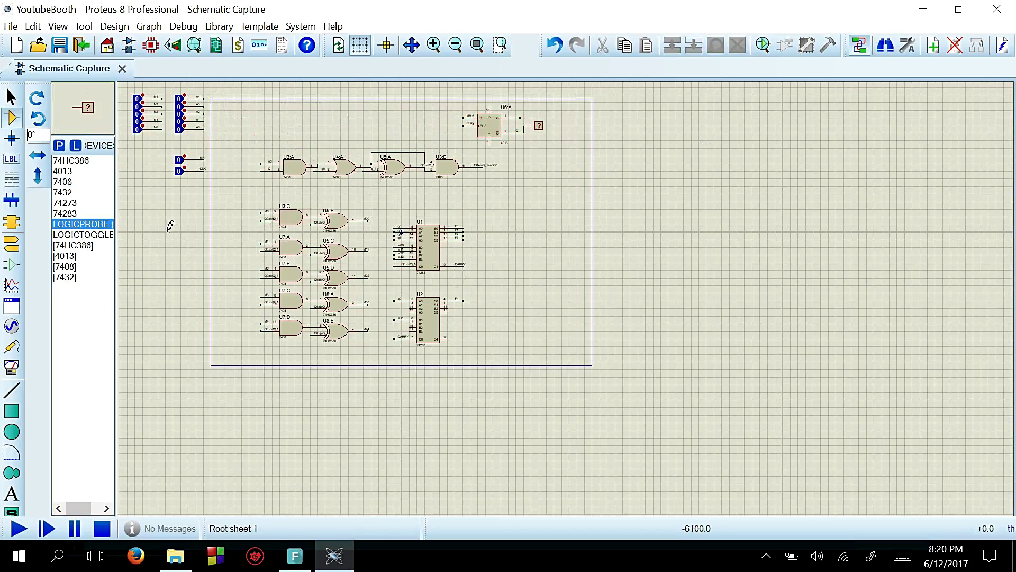
{"action": "left_click", "coordinate": [149, 208]}
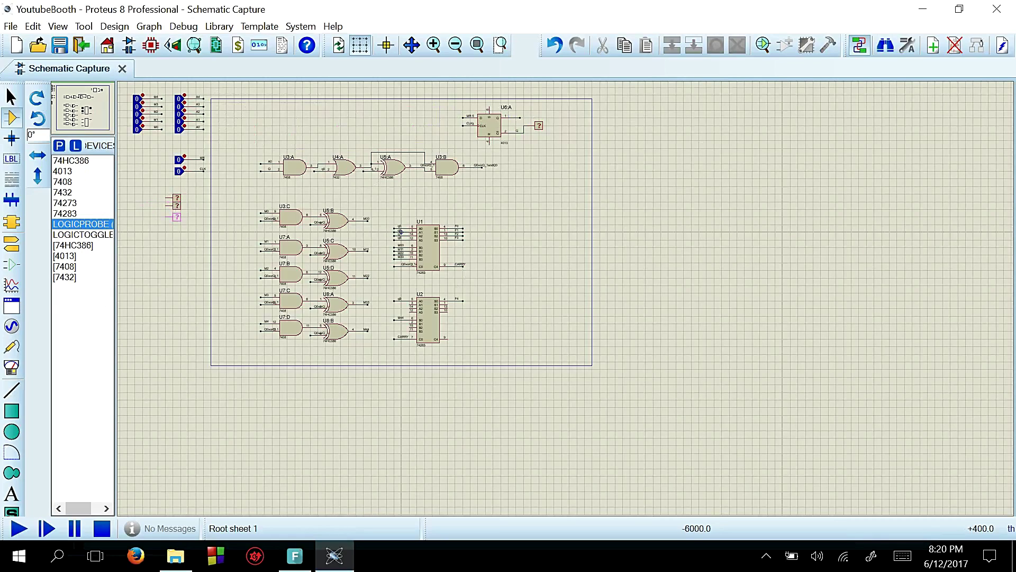
{"action": "scroll", "coordinate": [243, 239], "scroll_direction": "up", "scroll_amount": 2}
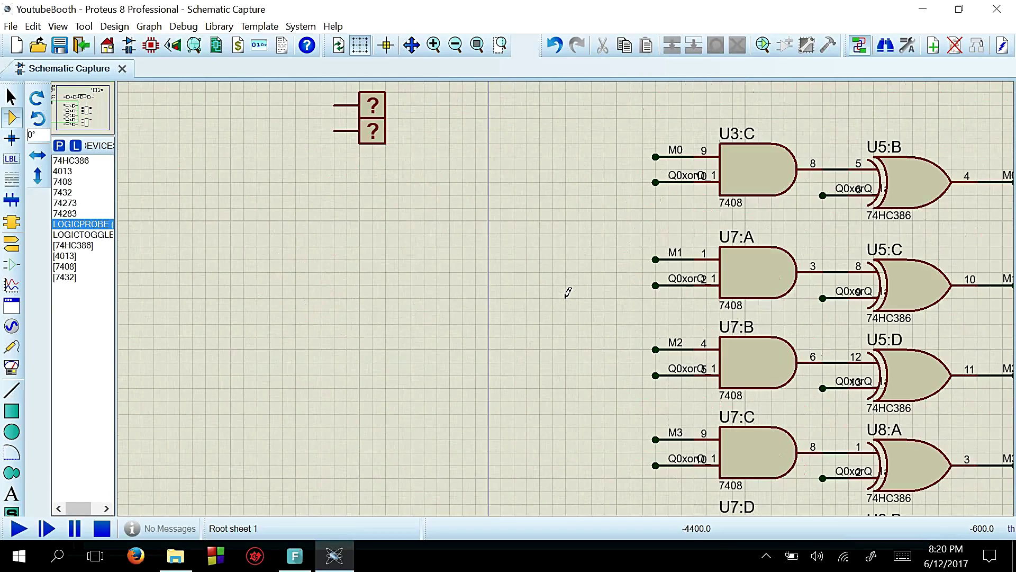
{"action": "scroll", "coordinate": [560, 295], "scroll_direction": "down", "scroll_amount": 1}
{"action": "scroll", "coordinate": [572, 294], "scroll_direction": "up", "scroll_amount": 1}
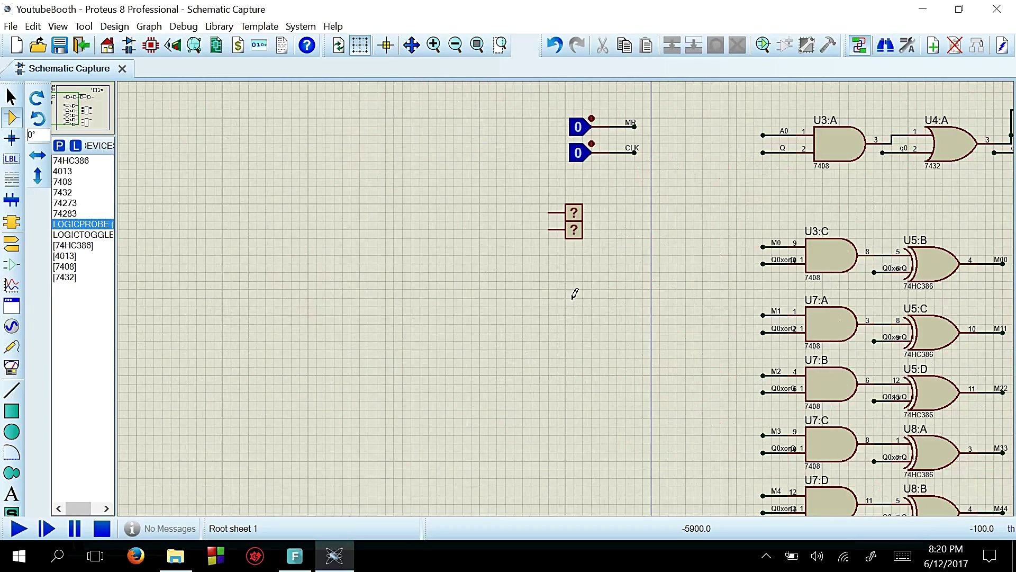
{"action": "scroll", "coordinate": [568, 292], "scroll_direction": "up", "scroll_amount": 1}
Draw a short wire stub ending in a junction dot from the upper probe, and delete the lower probe.
{"action": "left_click", "coordinate": [528, 170]}
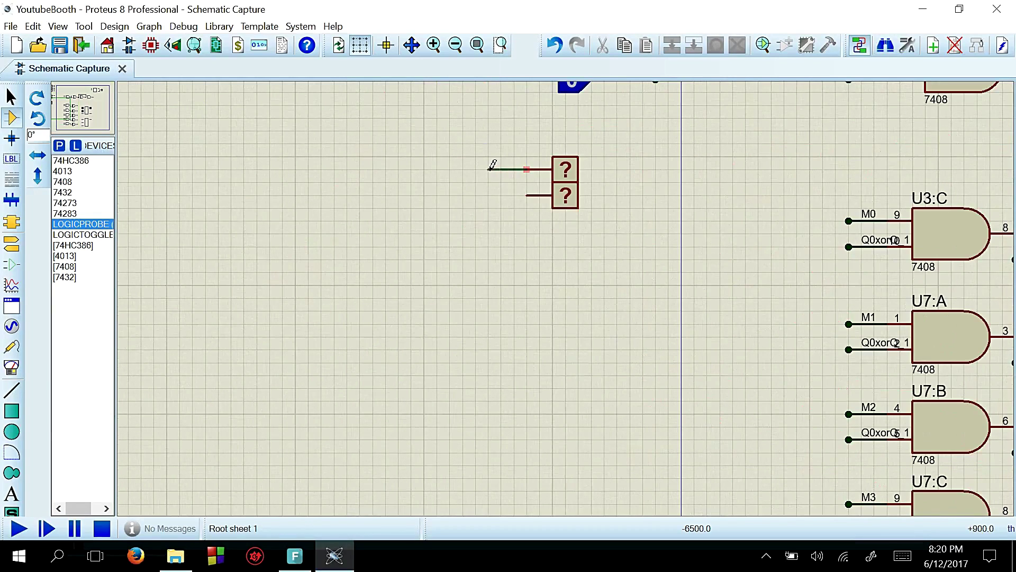
{"action": "double_click", "coordinate": [488, 169]}
{"action": "left_click", "coordinate": [571, 198]}
{"action": "key", "text": "Delete"}
Block-copy the wired logic probe down the column to make eleven probes, spaced in groups of five, five and one.
{"action": "left_click_drag", "start_coordinate": [617, 143], "coordinate": [449, 246]}
{"action": "right_click", "coordinate": [523, 182]}
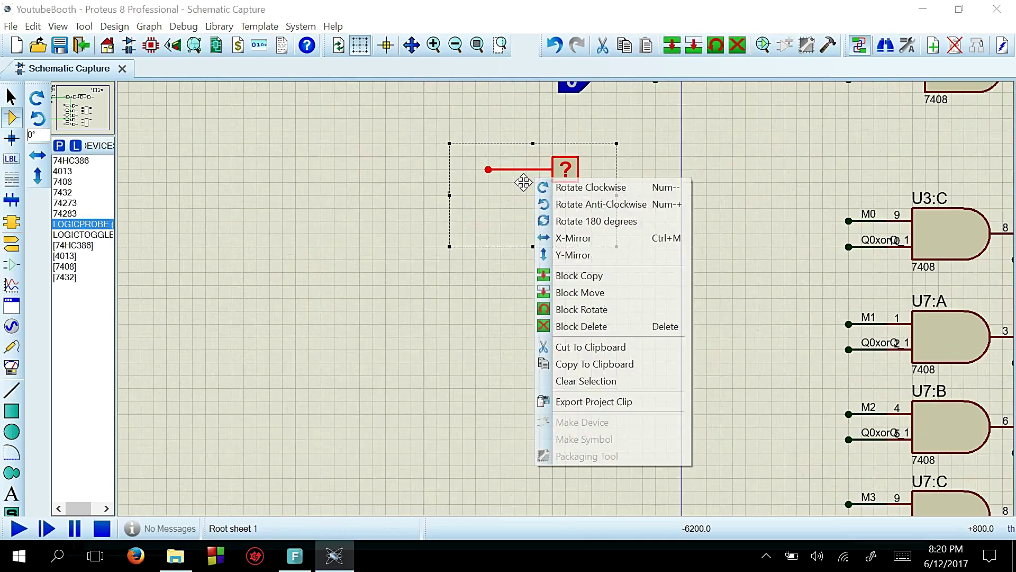
{"action": "left_click", "coordinate": [582, 275]}
{"action": "left_click", "coordinate": [528, 204]}
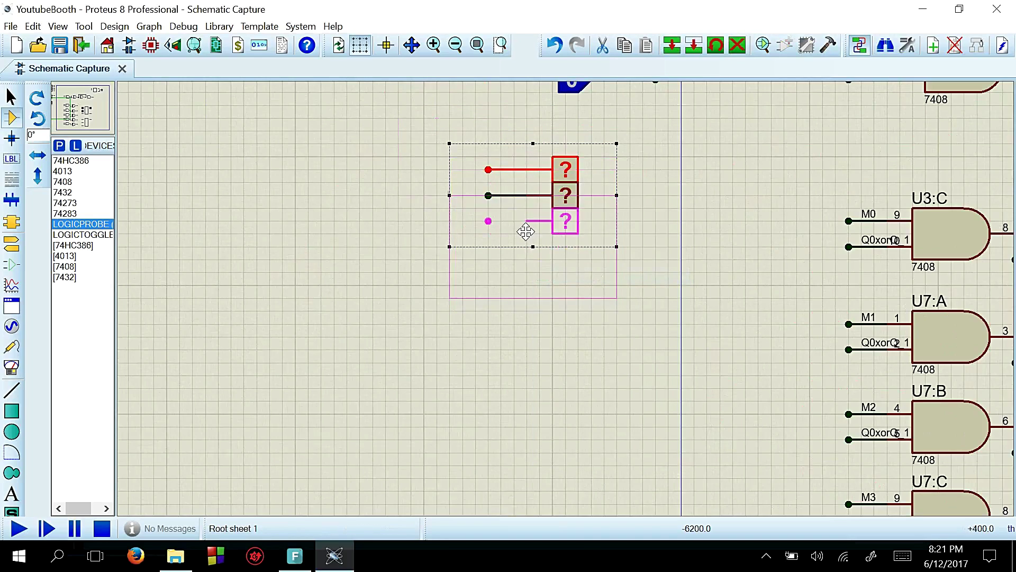
{"action": "left_click", "coordinate": [526, 234]}
{"action": "left_click", "coordinate": [529, 260]}
{"action": "left_click", "coordinate": [532, 285]}
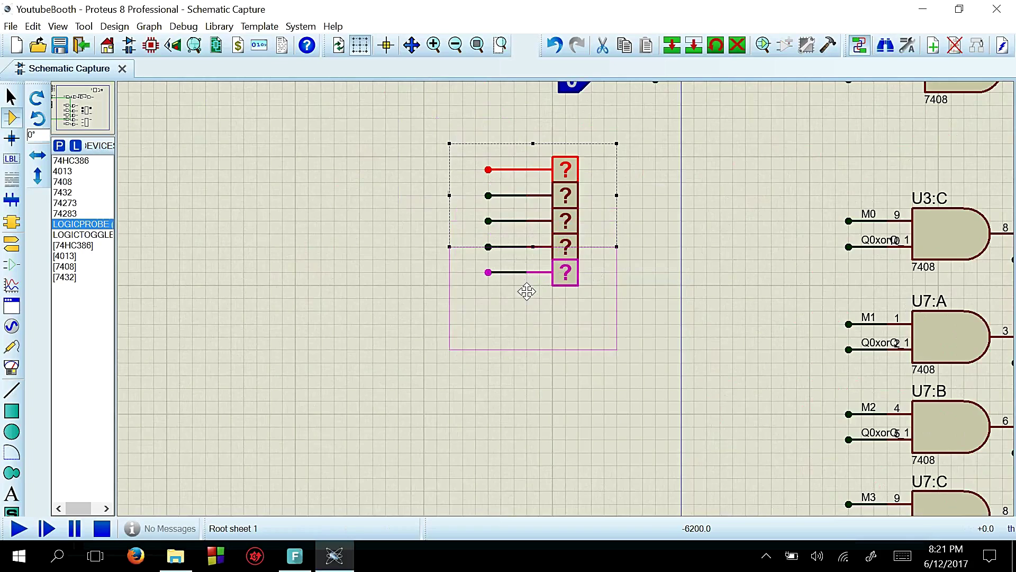
{"action": "left_click", "coordinate": [528, 325]}
{"action": "left_click", "coordinate": [528, 351]}
{"action": "left_click", "coordinate": [527, 376]}
{"action": "left_click", "coordinate": [528, 400]}
{"action": "left_click", "coordinate": [525, 427]}
{"action": "left_click", "coordinate": [527, 466]}
{"action": "right_click", "coordinate": [537, 431]}
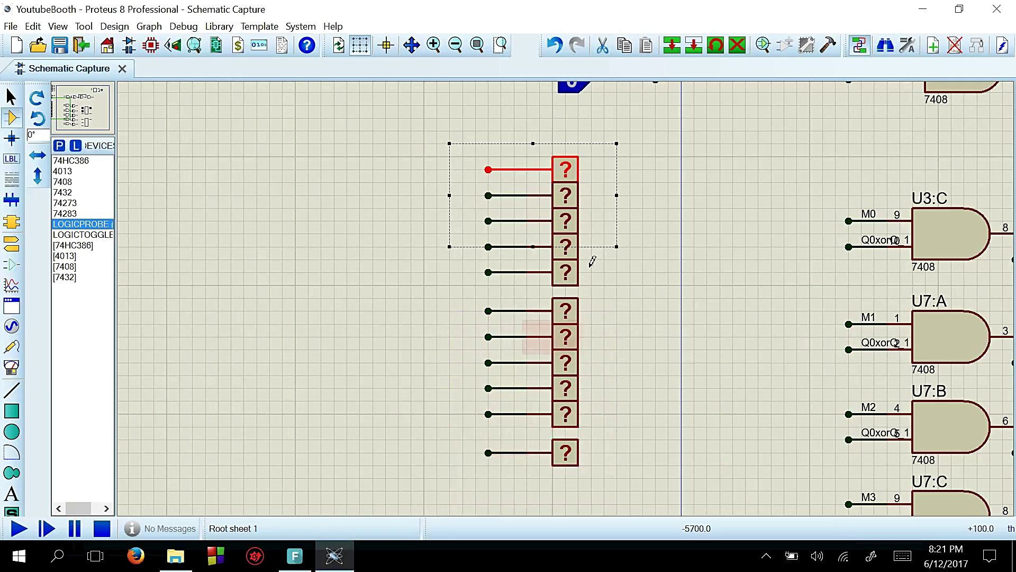
{"action": "left_click", "coordinate": [624, 262]}
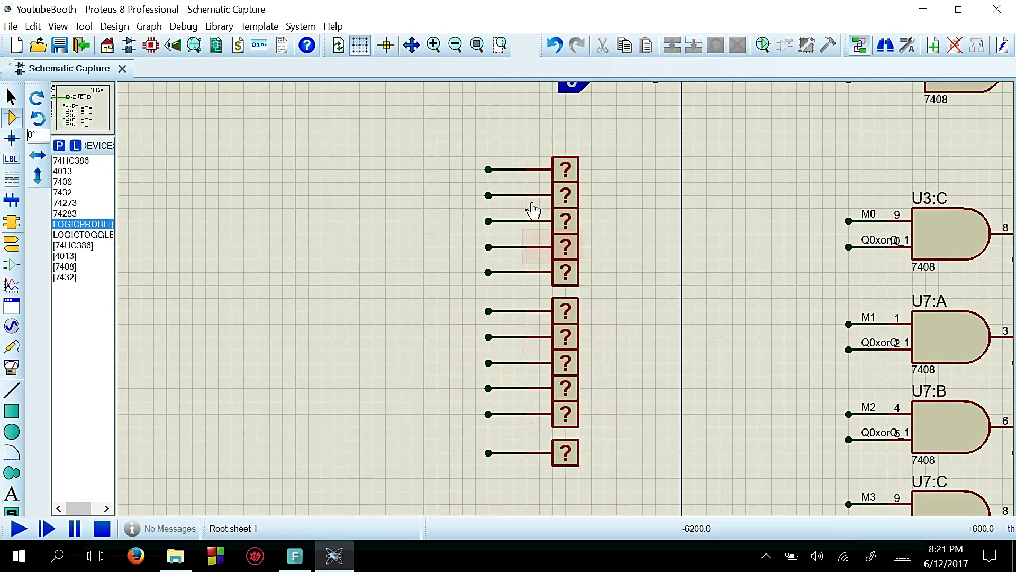
Place the wire label Q9 on the topmost logic probe's wire.
{"action": "right_click", "coordinate": [512, 169]}
{"action": "left_click", "coordinate": [551, 226]}
{"action": "type", "text": "Q0"}
{"action": "key", "text": "Return"}
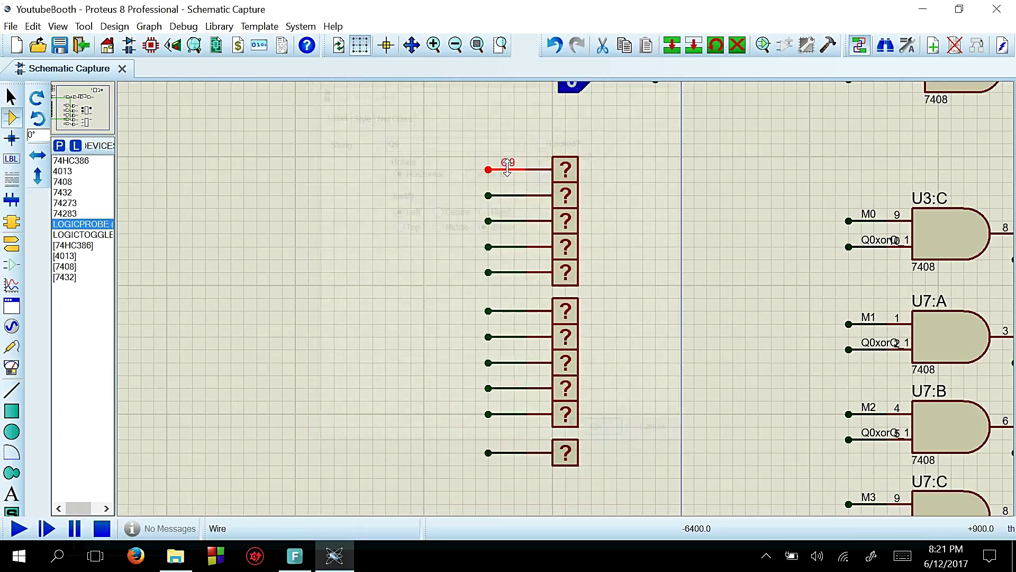
{"action": "right_click", "coordinate": [501, 167]}
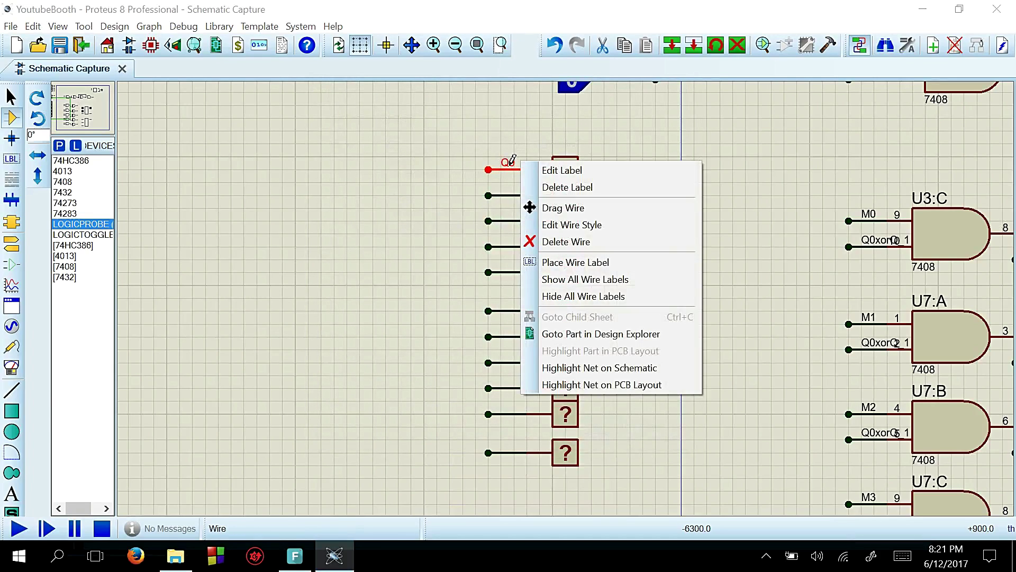
{"action": "left_click", "coordinate": [550, 225]}
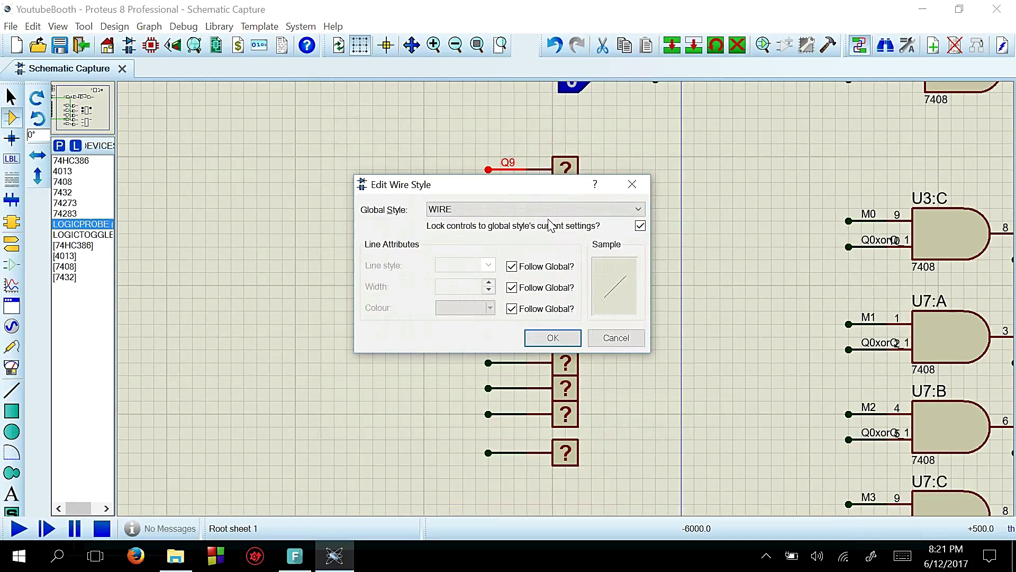
{"action": "left_click", "coordinate": [614, 338]}
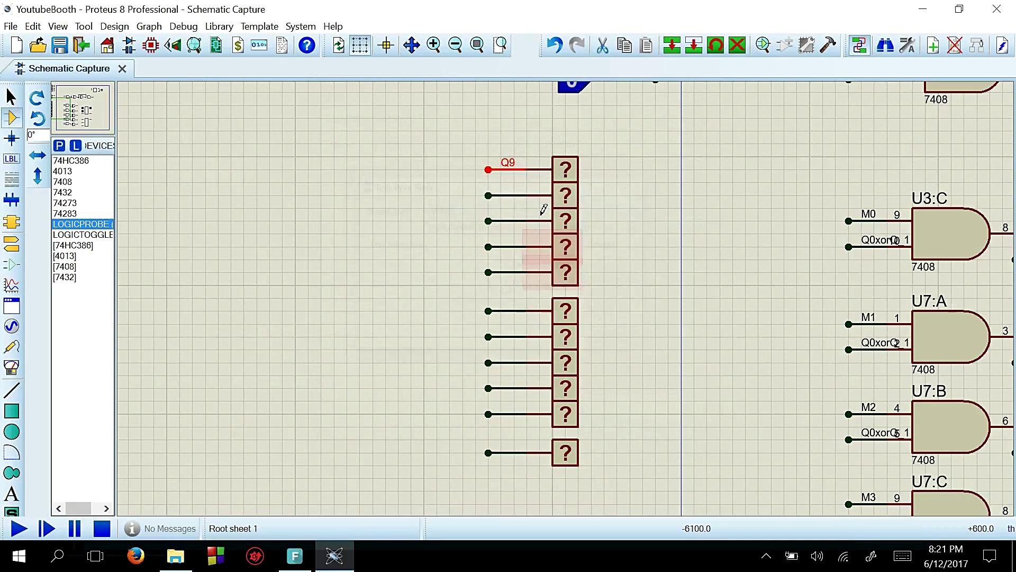
Change the topmost probe's wire label to lowercase q9.
{"action": "right_click", "coordinate": [515, 154]}
{"action": "left_click", "coordinate": [551, 167]}
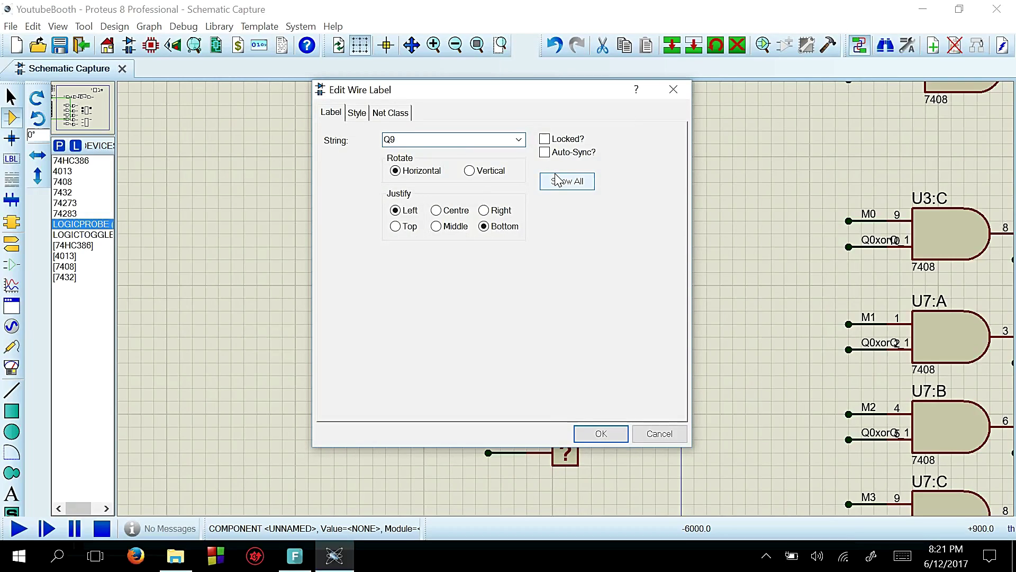
{"action": "key", "text": "Return"}
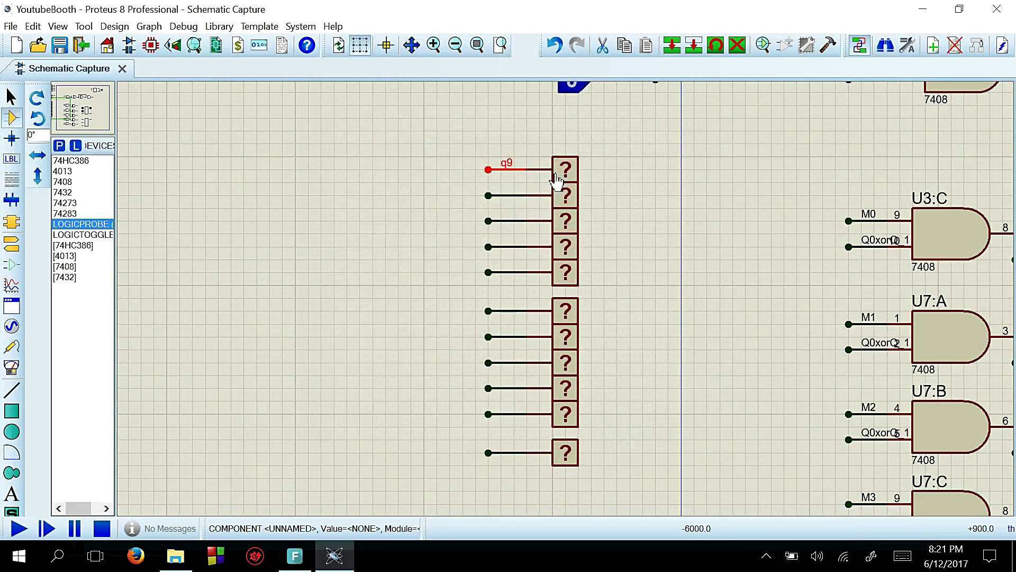
Label the second and third logic probes' wires q8 and q7, counting down from the q9 probe.
{"action": "right_click", "coordinate": [505, 196]}
{"action": "left_click", "coordinate": [545, 257]}
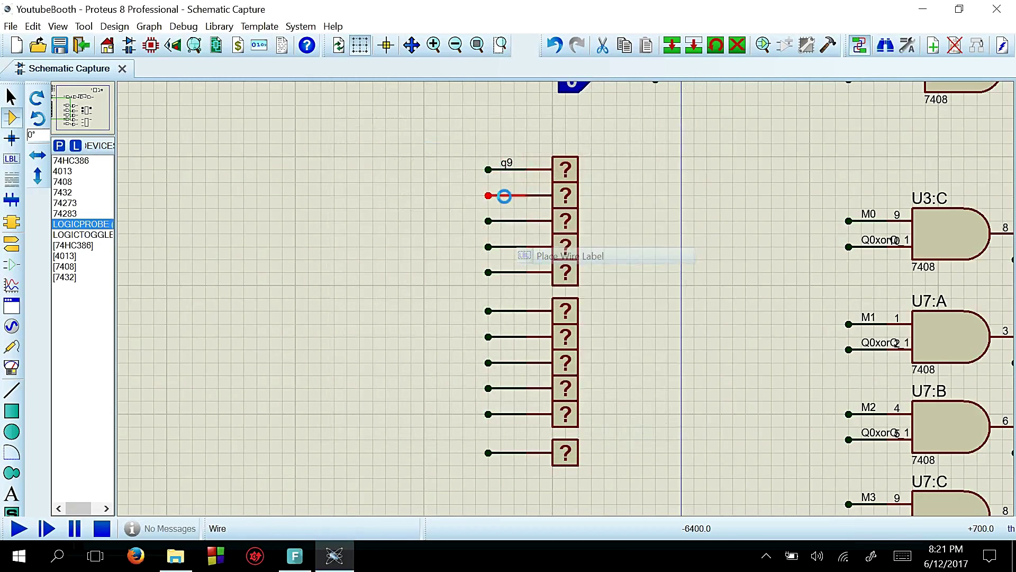
{"action": "type", "text": "q8"}
{"action": "key", "text": "Return"}
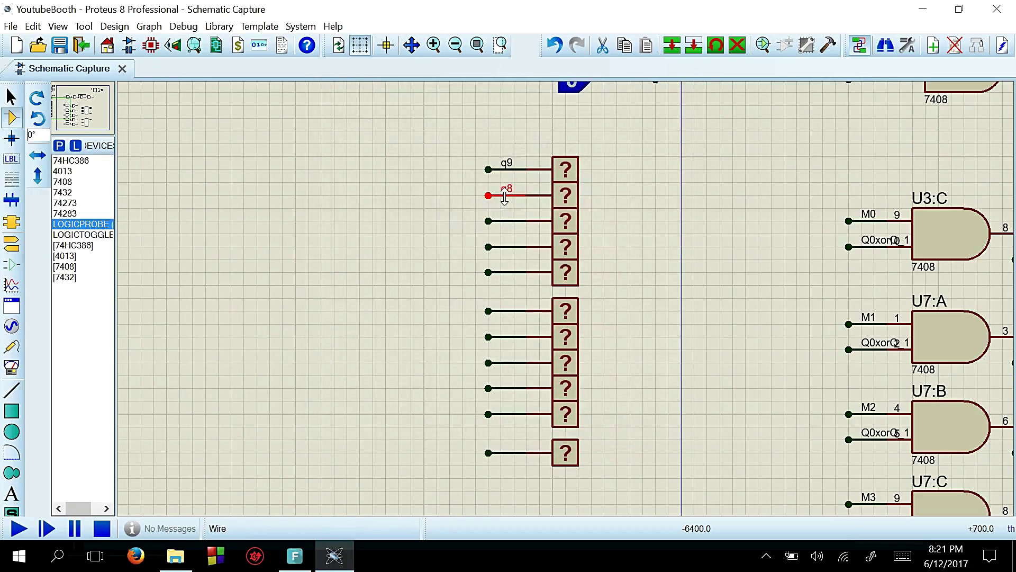
{"action": "right_click", "coordinate": [505, 221]}
{"action": "left_click", "coordinate": [545, 278]}
{"action": "key", "text": "Return"}
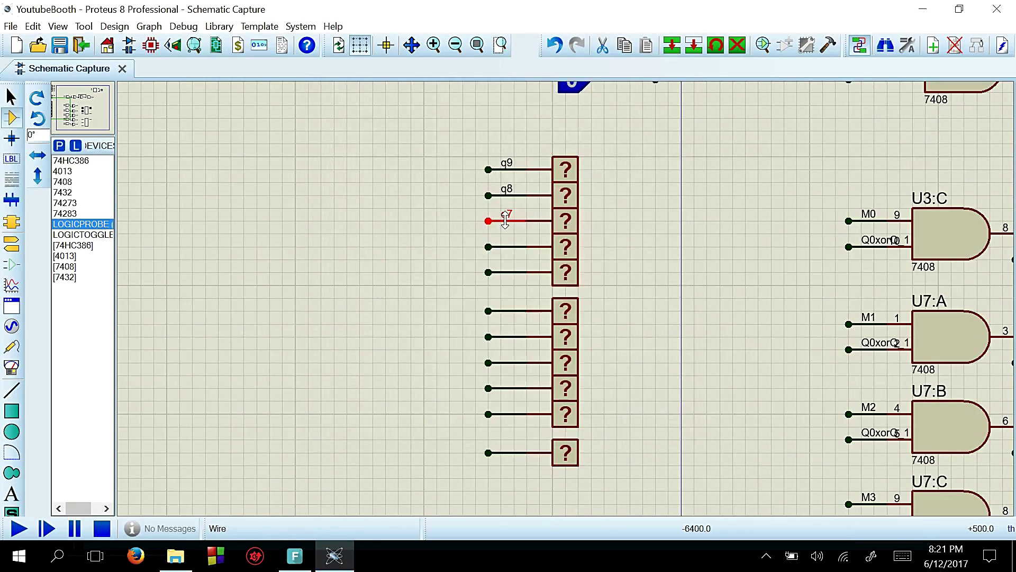
Label the wires of the last two probes in the upper group of five q6 and q5.
{"action": "right_click", "coordinate": [500, 246]}
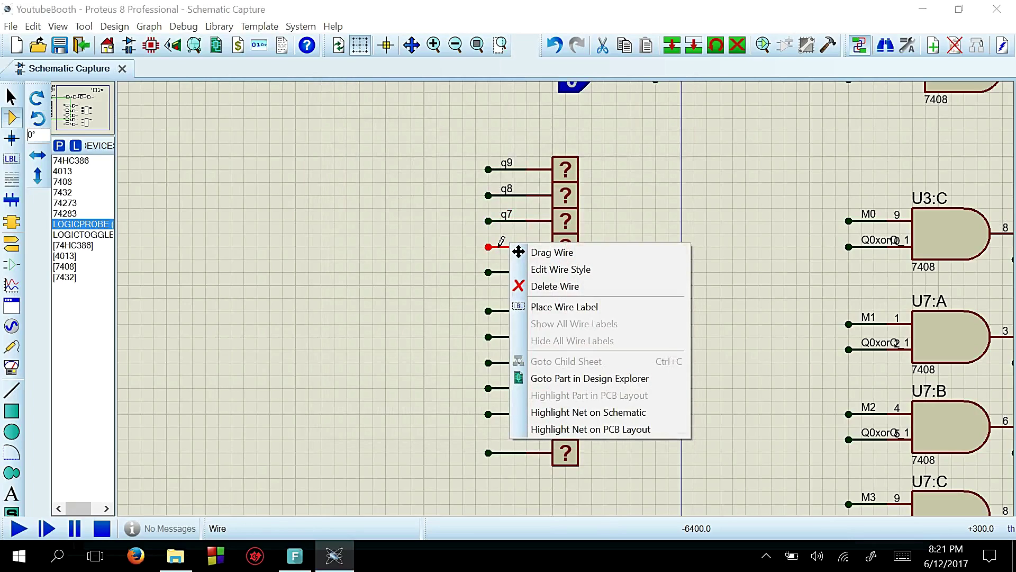
{"action": "left_click", "coordinate": [550, 271]}
{"action": "key", "text": "Escape"}
{"action": "right_click", "coordinate": [504, 244]}
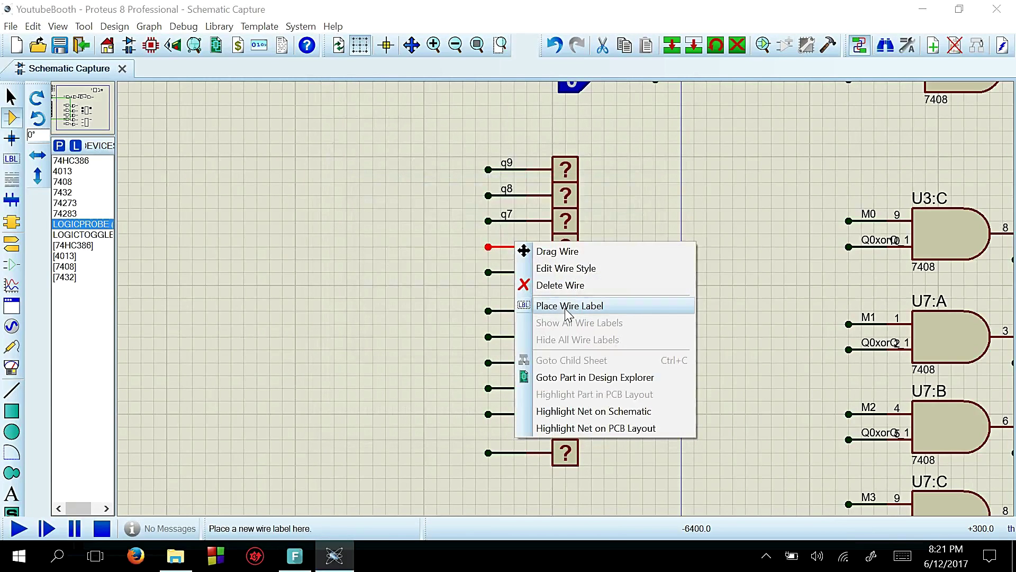
{"action": "left_click", "coordinate": [545, 305]}
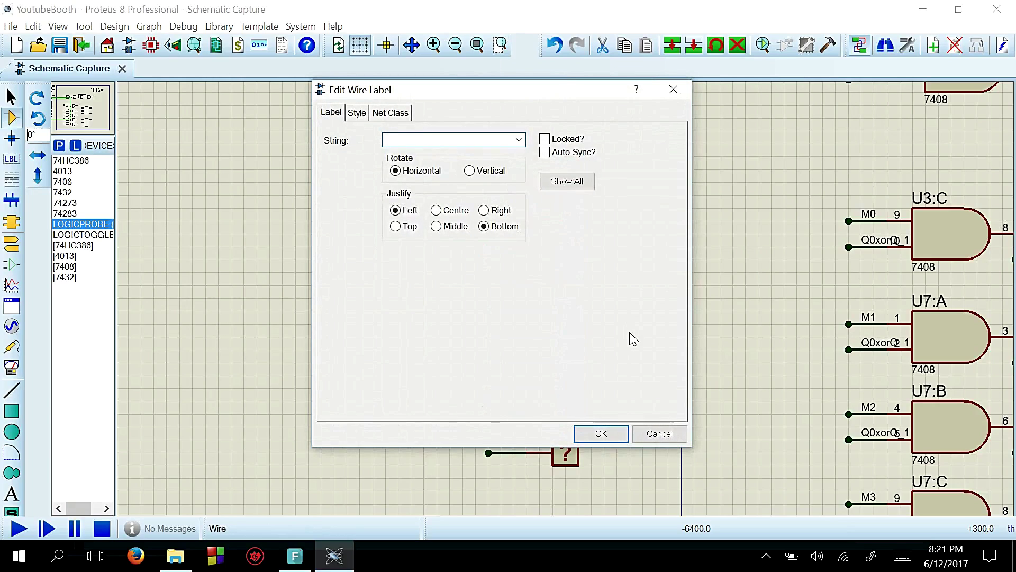
{"action": "type", "text": "q6"}
{"action": "key", "text": "Return"}
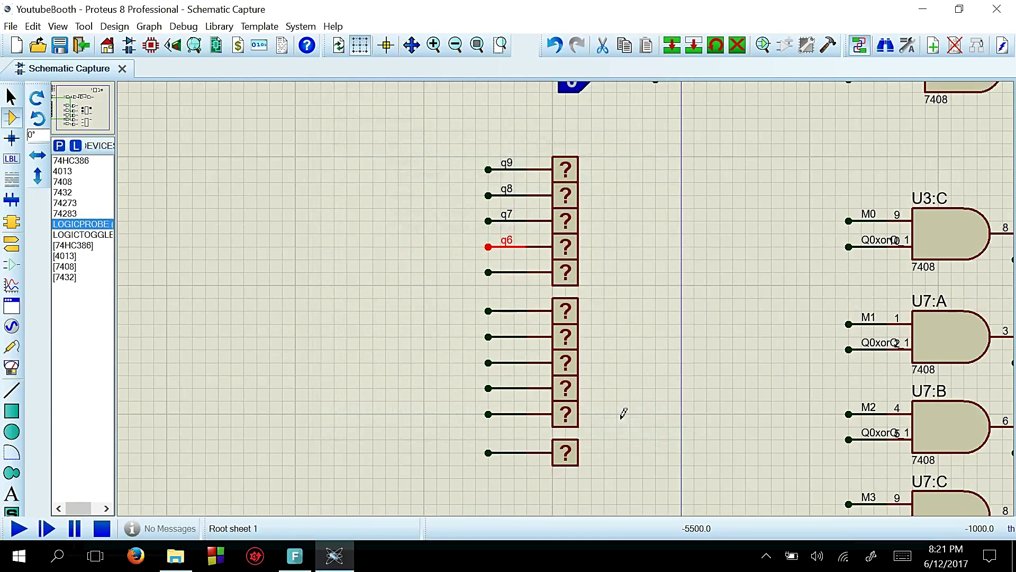
{"action": "right_click", "coordinate": [505, 270]}
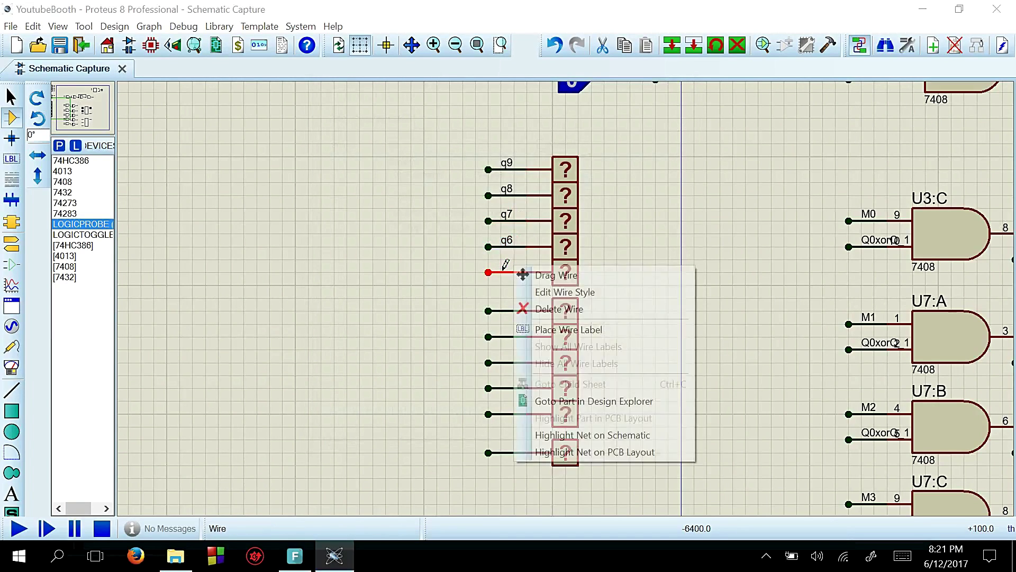
{"action": "left_click", "coordinate": [561, 329]}
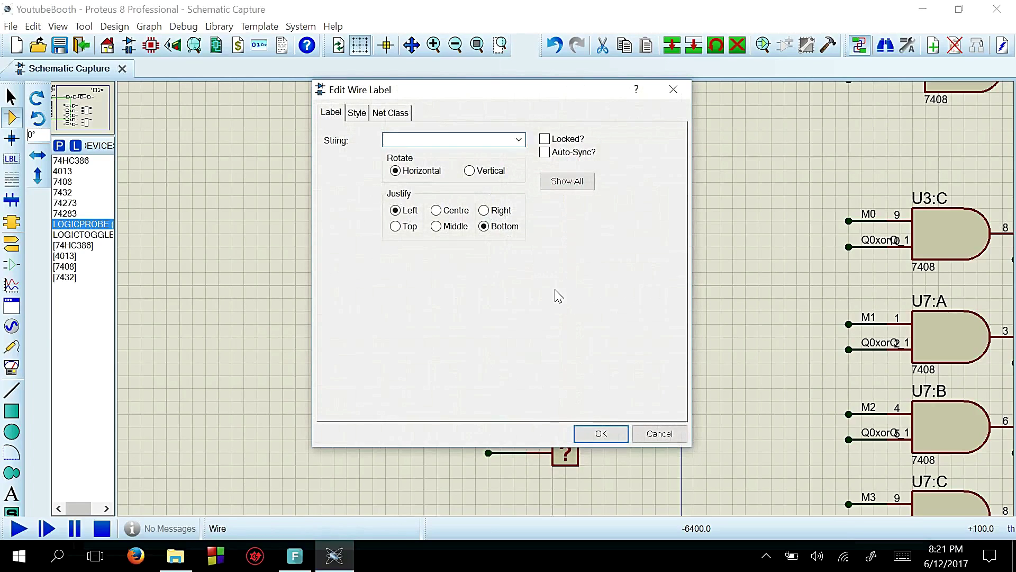
{"action": "key", "text": "Return"}
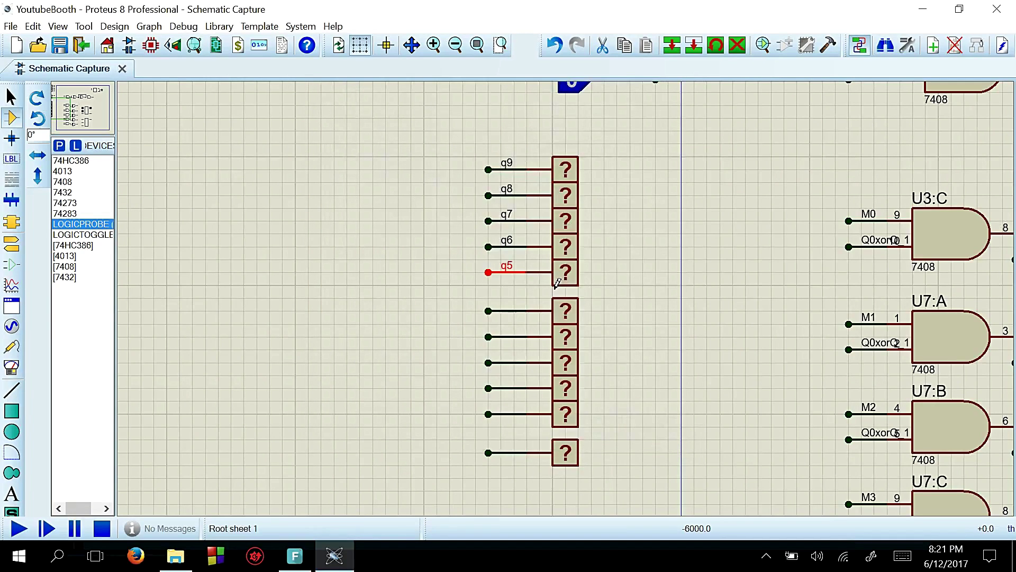
Label the wires of the first two probes in the second group of five q4 and q3.
{"action": "right_click", "coordinate": [507, 305]}
{"action": "key", "text": "Escape"}
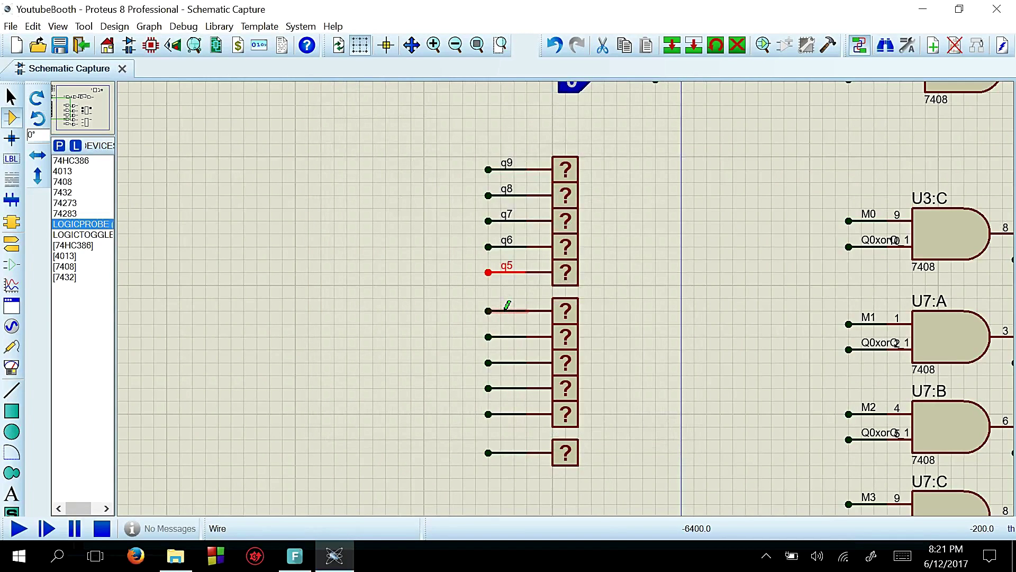
{"action": "right_click", "coordinate": [508, 311]}
{"action": "left_click", "coordinate": [569, 370]}
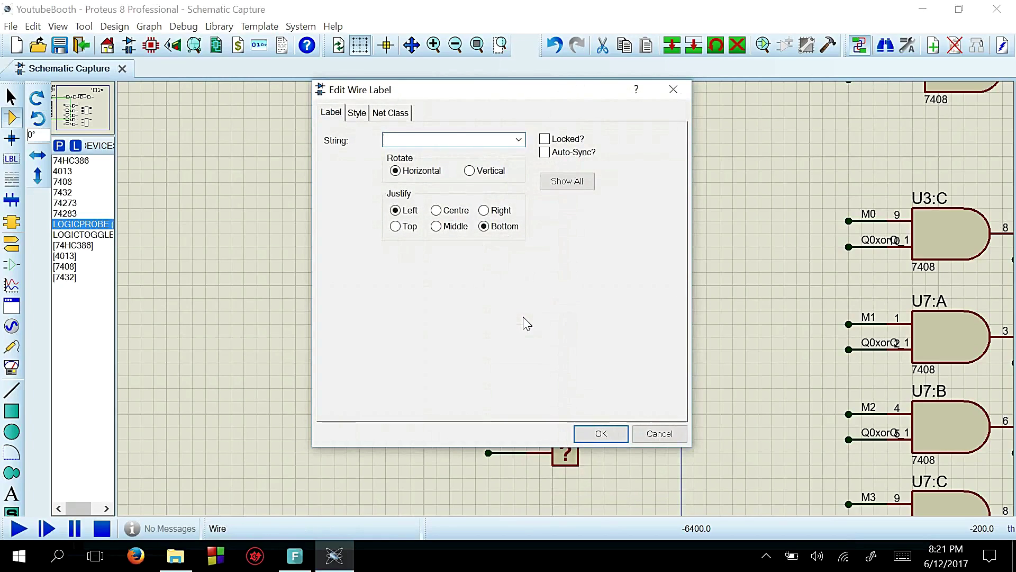
{"action": "key", "text": "Return"}
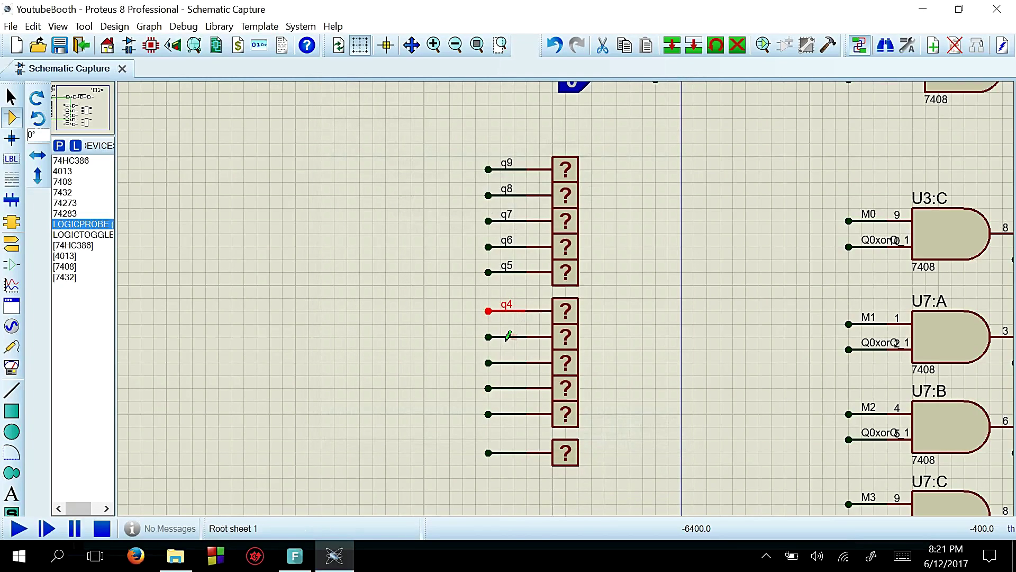
{"action": "right_click", "coordinate": [509, 337]}
{"action": "left_click", "coordinate": [569, 397]}
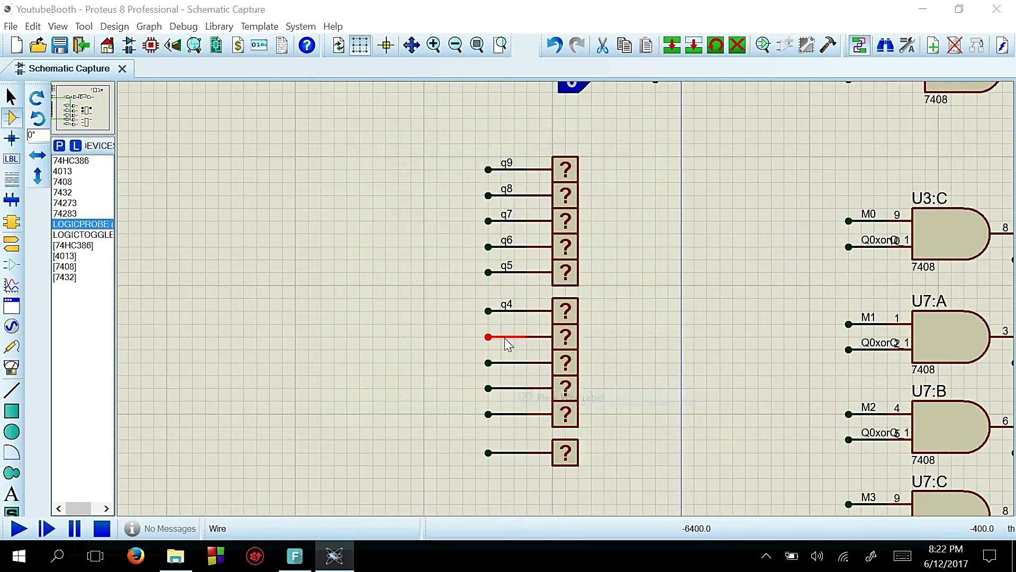
{"action": "type", "text": "q4"}
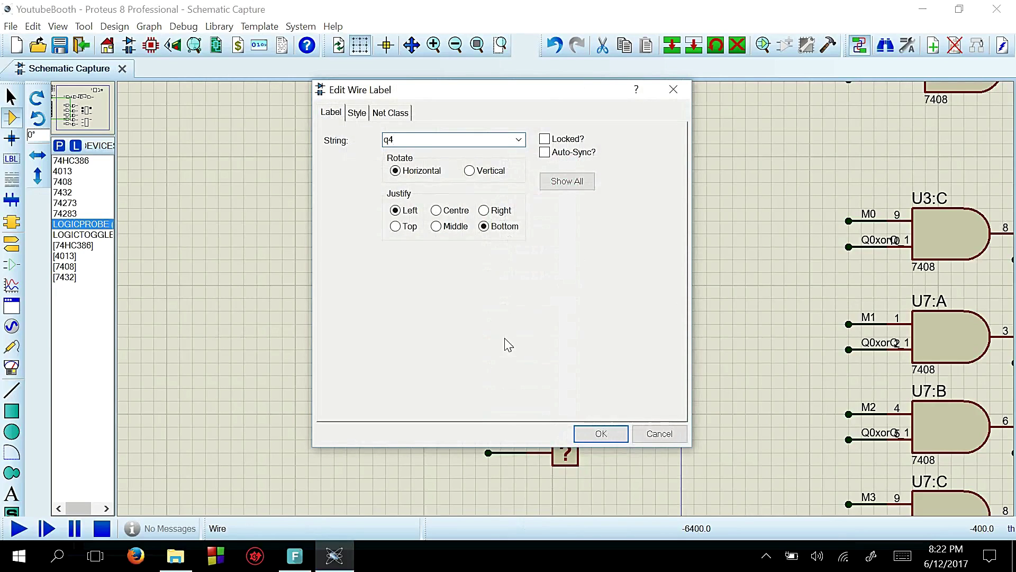
{"action": "key", "text": "Return"}
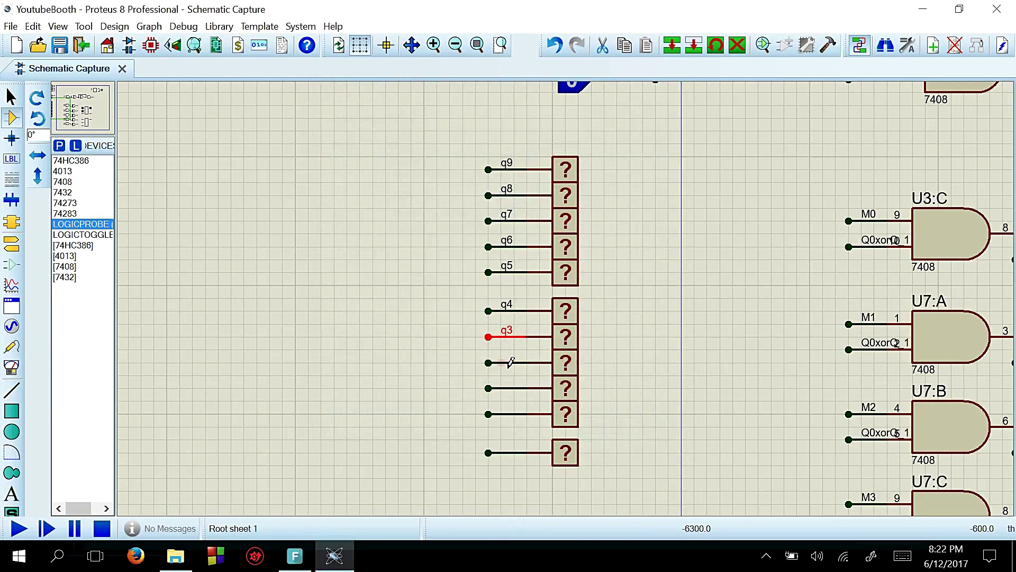
Place the wire label q2 on the middle probe's wire in the second group.
{"action": "right_click", "coordinate": [508, 361]}
{"action": "left_click", "coordinate": [561, 227]}
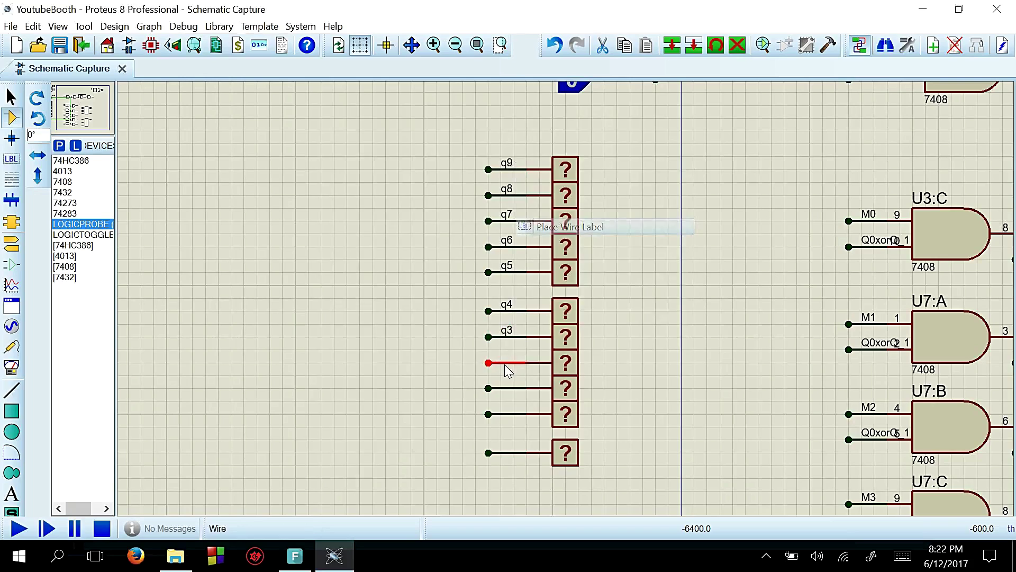
{"action": "type", "text": "q3"}
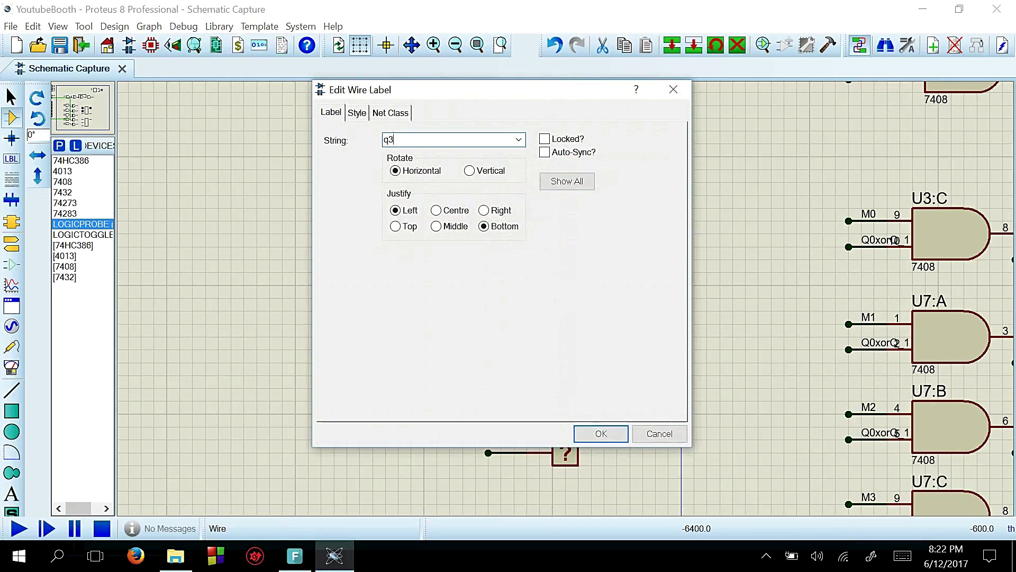
{"action": "left_click_drag", "start_coordinate": [490, 93], "coordinate": [281, 86]}
{"action": "type", "text": "2"}
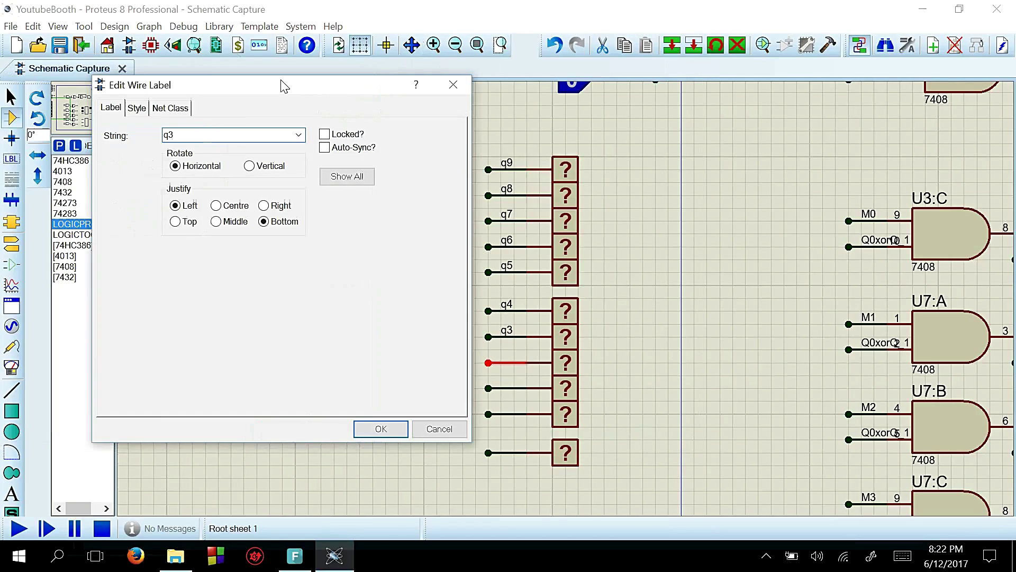
{"action": "key", "text": "Return"}
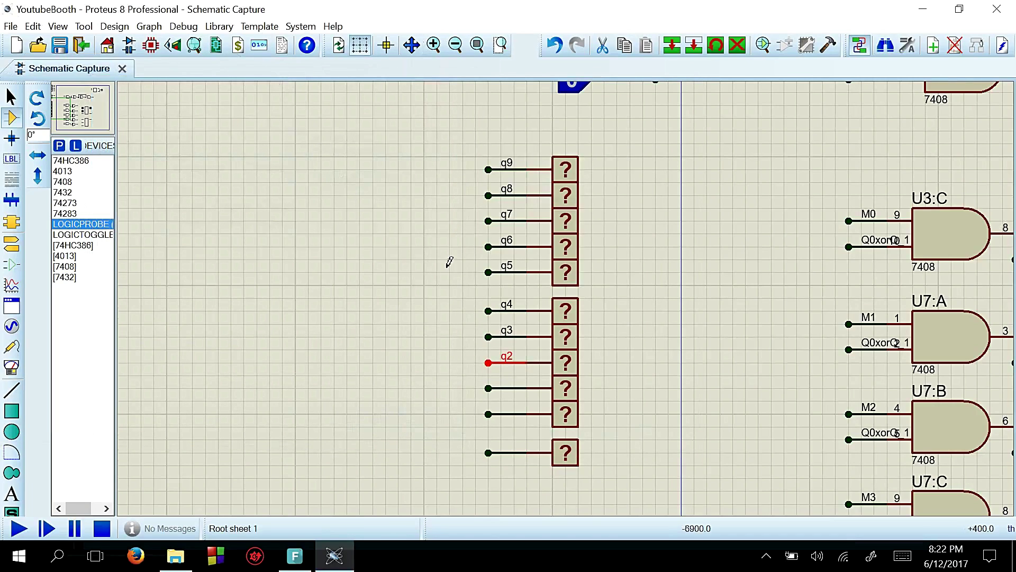
Label the wires of the last two probes in the second group q1 and q0.
{"action": "right_click", "coordinate": [510, 387]}
{"action": "left_click", "coordinate": [551, 250]}
{"action": "type", "text": "q1"}
{"action": "key", "text": "Return"}
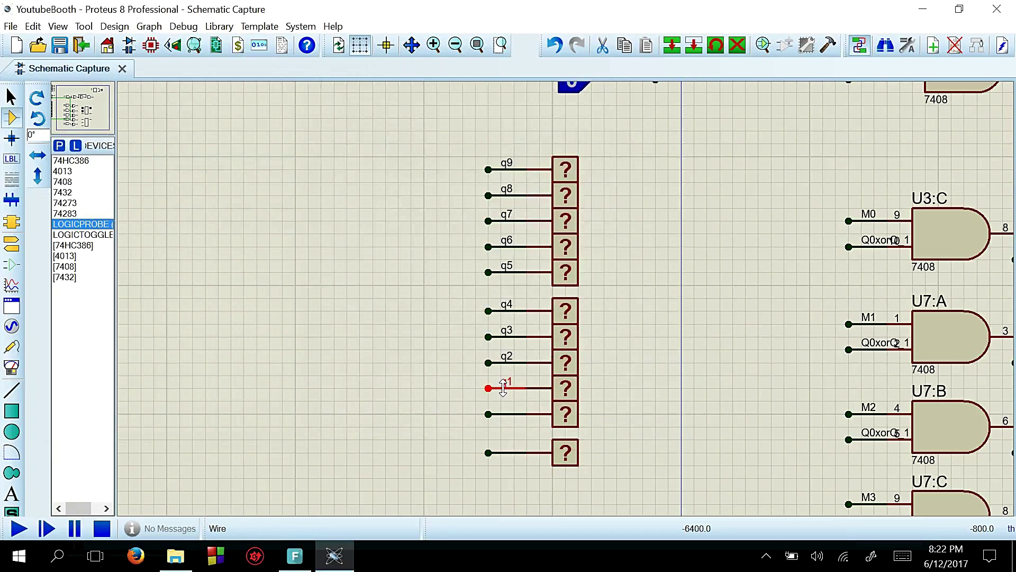
{"action": "right_click", "coordinate": [512, 414]}
{"action": "left_click", "coordinate": [556, 281]}
{"action": "type", "text": "q0"}
{"action": "key", "text": "Return"}
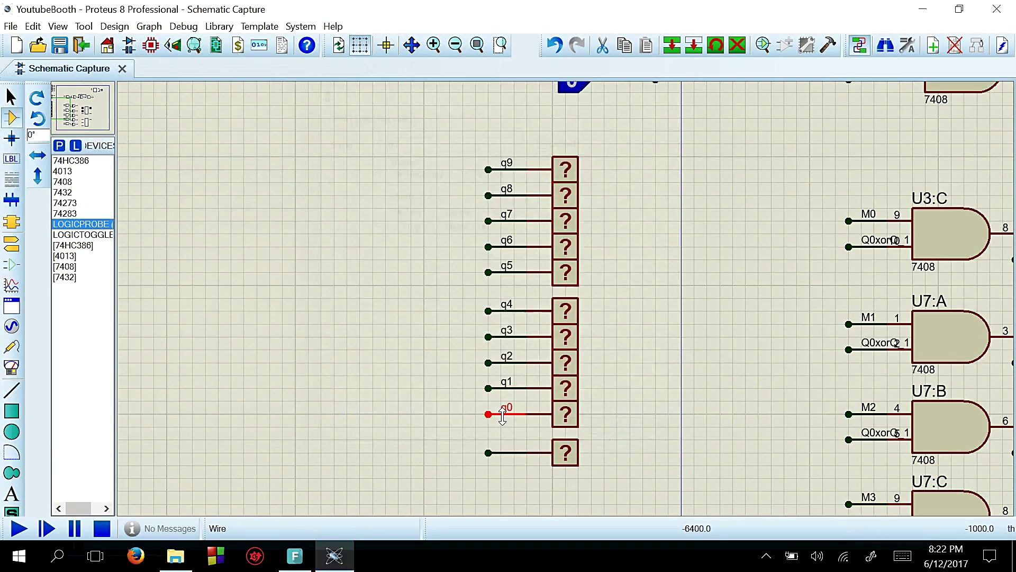
Place the wire label q_1 on the wire of the single probe below the two groups.
{"action": "right_click", "coordinate": [505, 451]}
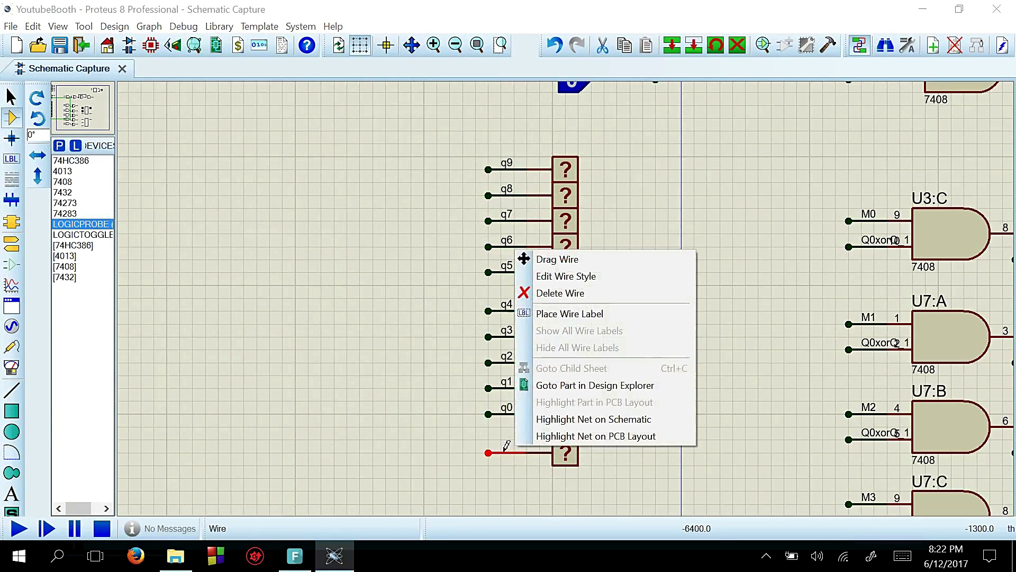
{"action": "left_click", "coordinate": [561, 314]}
{"action": "type", "text": "q_"}
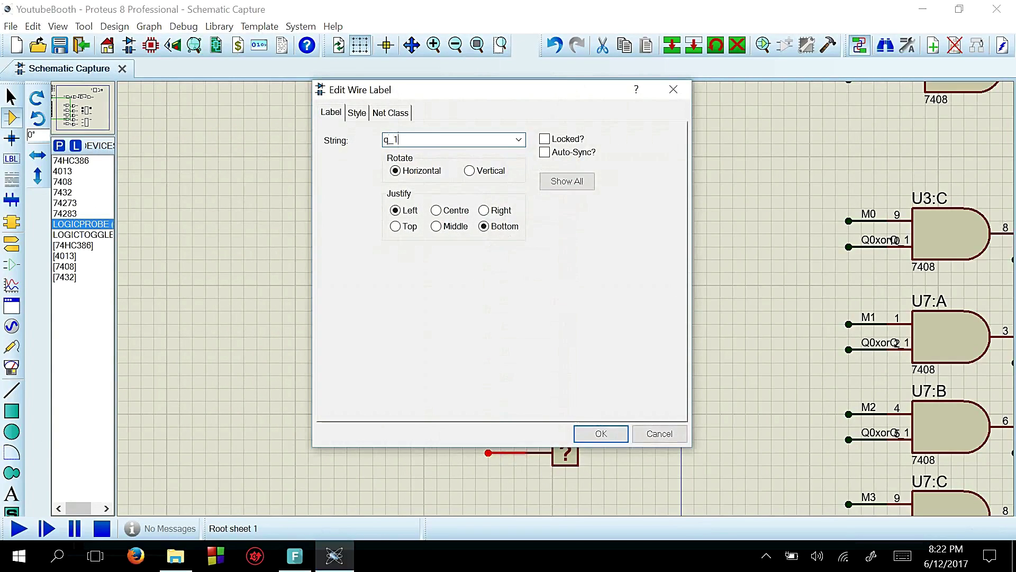
{"action": "type", "text": "1"}
{"action": "key", "text": "Return"}
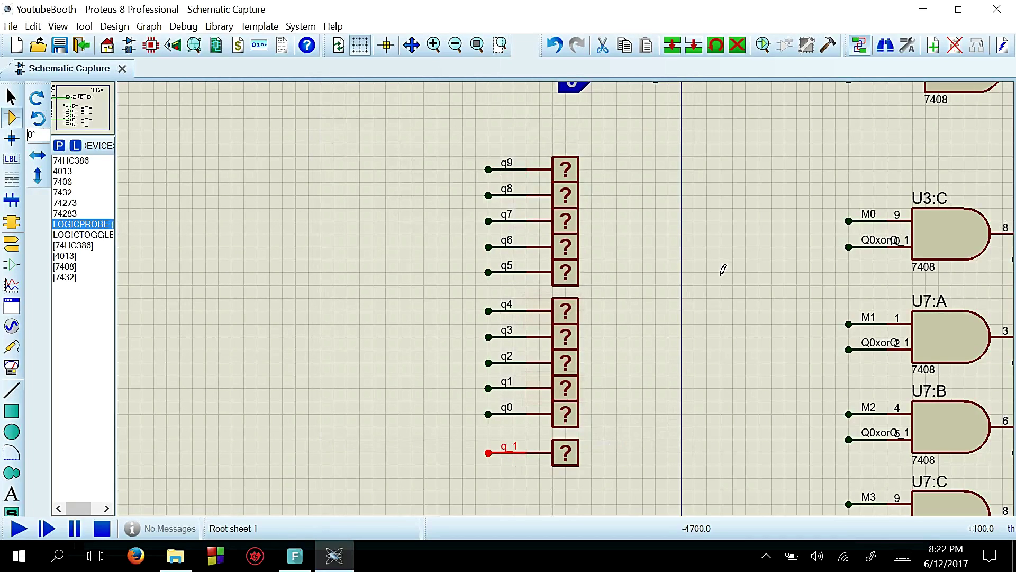
{"action": "scroll", "coordinate": [688, 275], "scroll_direction": "down", "scroll_amount": 3}
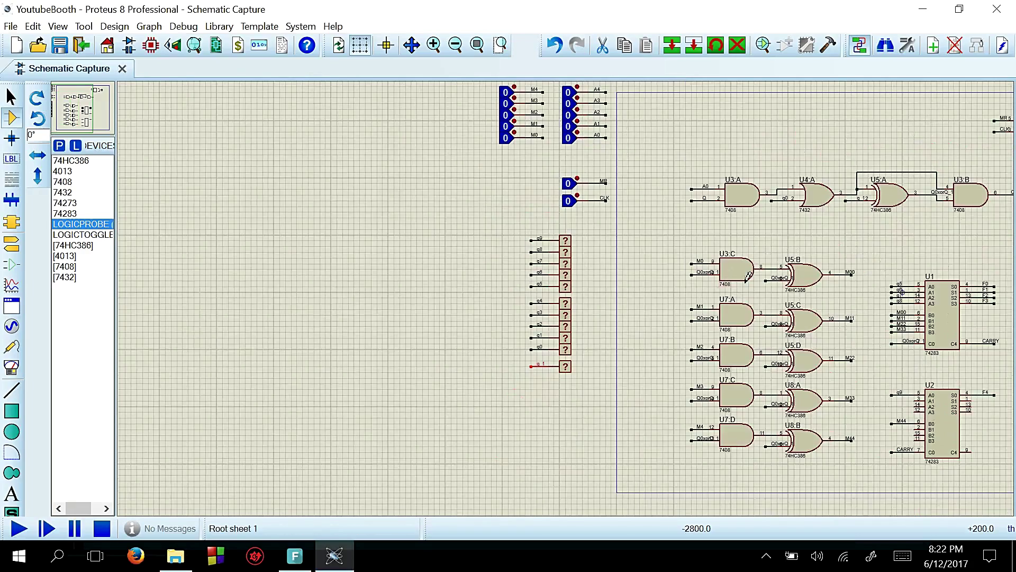
{"action": "scroll", "coordinate": [793, 218], "scroll_direction": "up", "scroll_amount": 2}
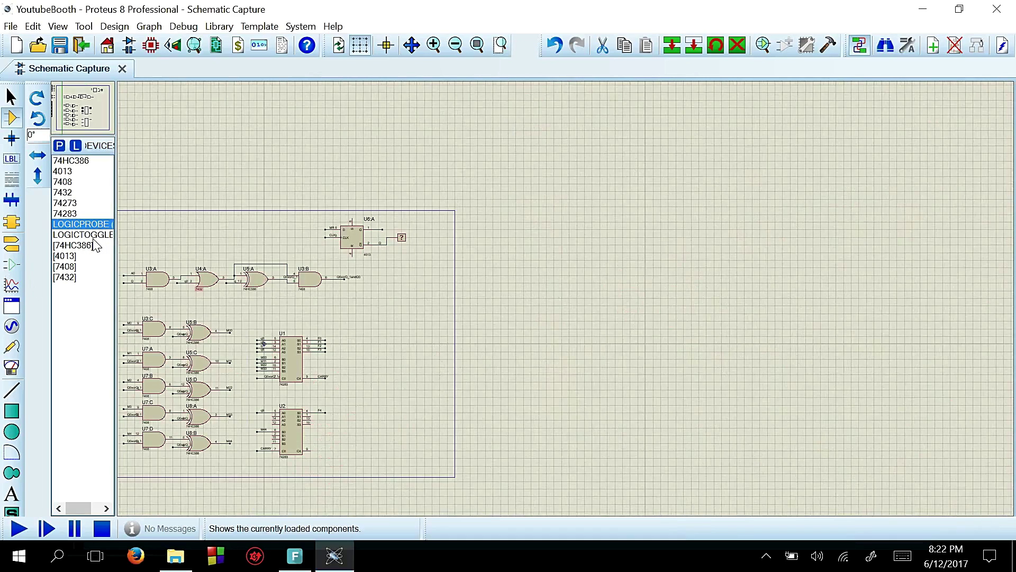
{"action": "left_click", "coordinate": [77, 212]}
{"action": "left_click", "coordinate": [559, 236]}
{"action": "left_click", "coordinate": [559, 286]}
{"action": "left_click", "coordinate": [558, 348]}
{"action": "key", "text": "Escape"}
{"action": "scroll", "coordinate": [557, 323], "scroll_direction": "up", "scroll_amount": 3}
{"action": "left_click_drag", "start_coordinate": [480, 118], "coordinate": [697, 342]}
{"action": "key", "text": "Delete"}
Place two 74273 registers one above the other in the empty area outside the sheet border, beyond the 4013 flip-flop.
{"action": "left_click", "coordinate": [65, 202]}
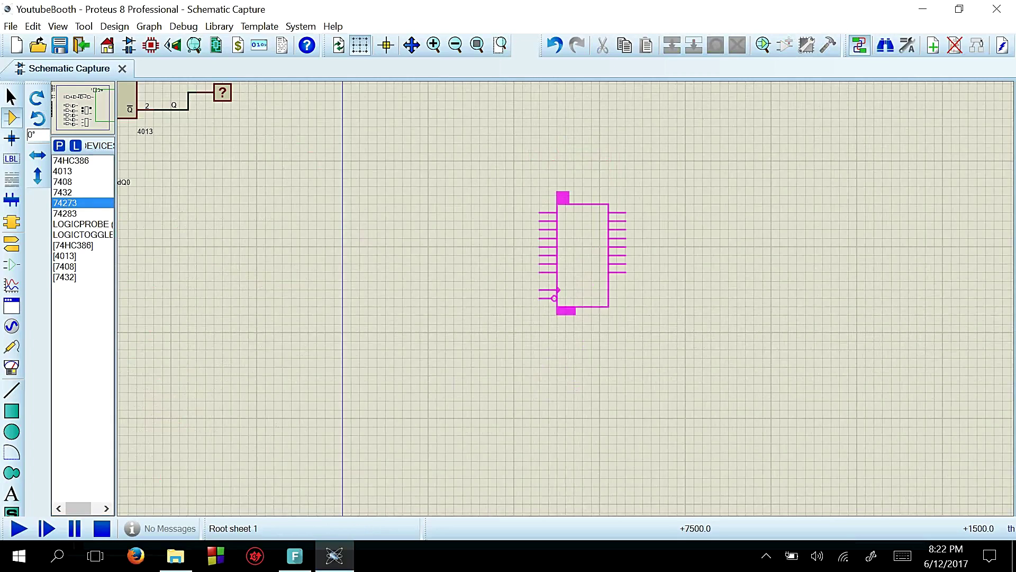
{"action": "left_click", "coordinate": [558, 294]}
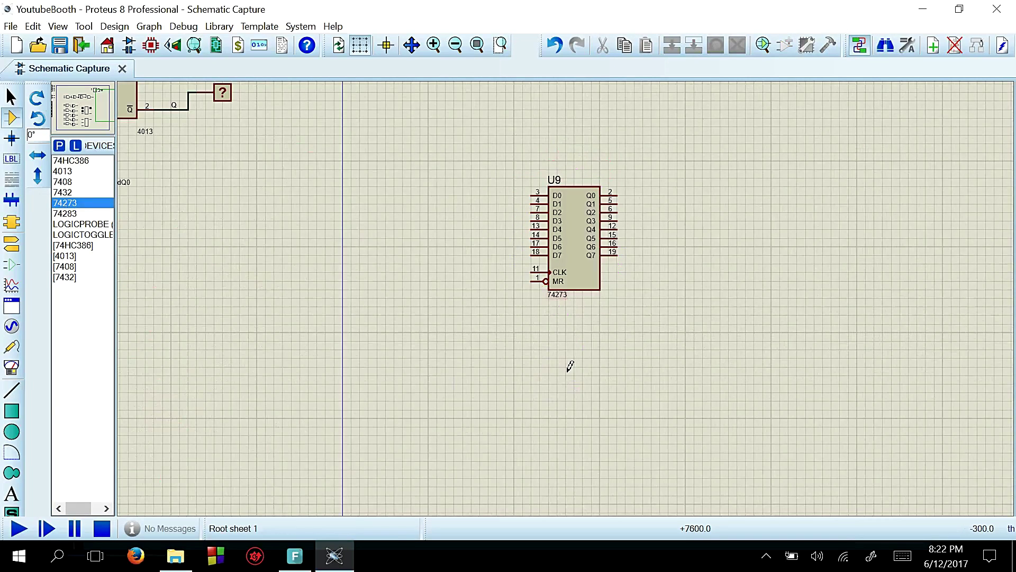
{"action": "left_click", "coordinate": [558, 456]}
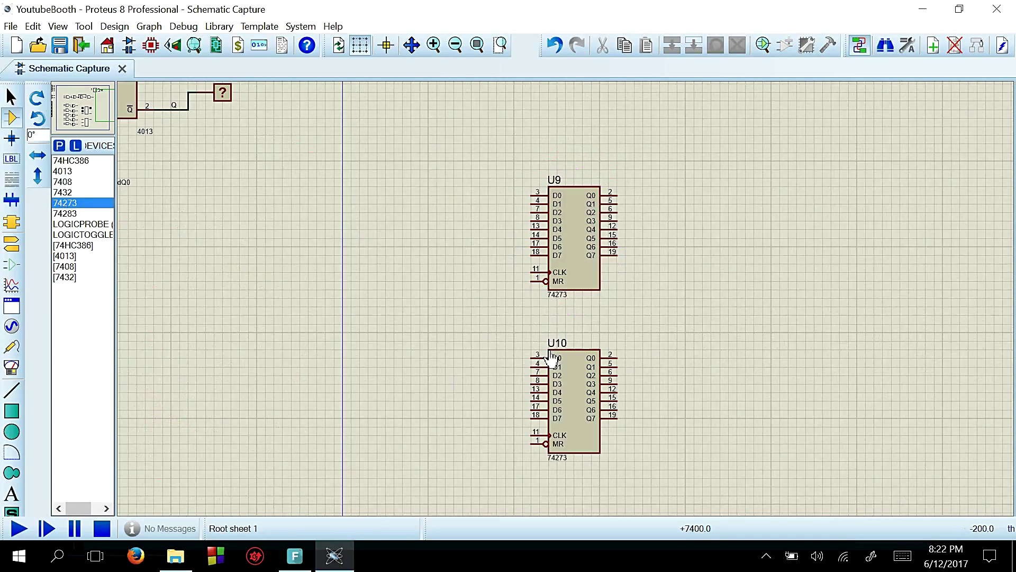
{"action": "right_click", "coordinate": [642, 328]}
{"action": "key", "text": "Escape"}
Draw short wire stubs ending in junction dots from the D0 to D7, CLK and MR inputs of the upper 74273.
{"action": "left_click", "coordinate": [532, 195]}
{"action": "double_click", "coordinate": [497, 196]}
{"action": "left_click", "coordinate": [531, 203]}
{"action": "double_click", "coordinate": [497, 204]}
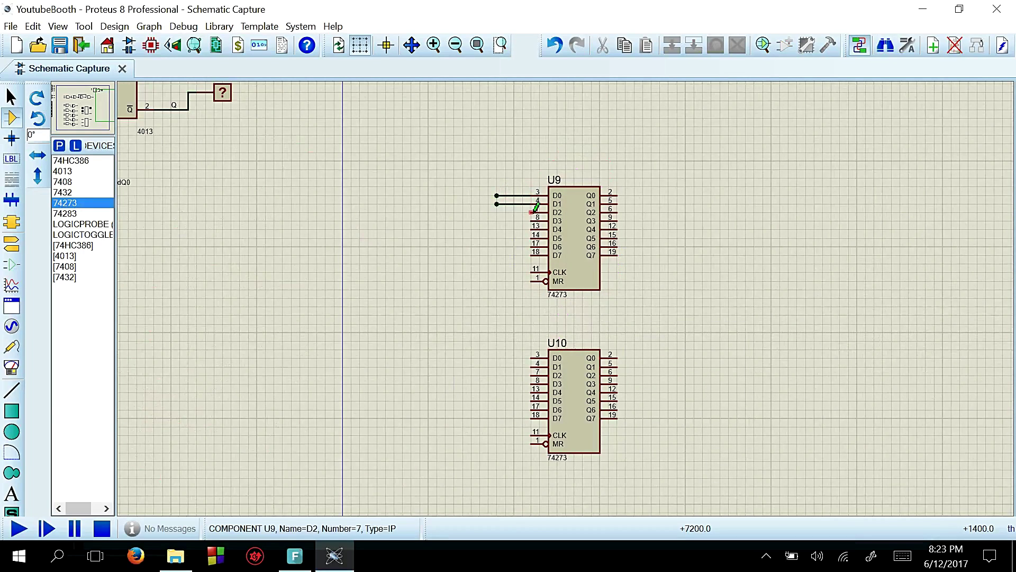
{"action": "double_click", "coordinate": [533, 220]}
{"action": "double_click", "coordinate": [533, 229]}
{"action": "double_click", "coordinate": [533, 238]}
{"action": "double_click", "coordinate": [534, 247]}
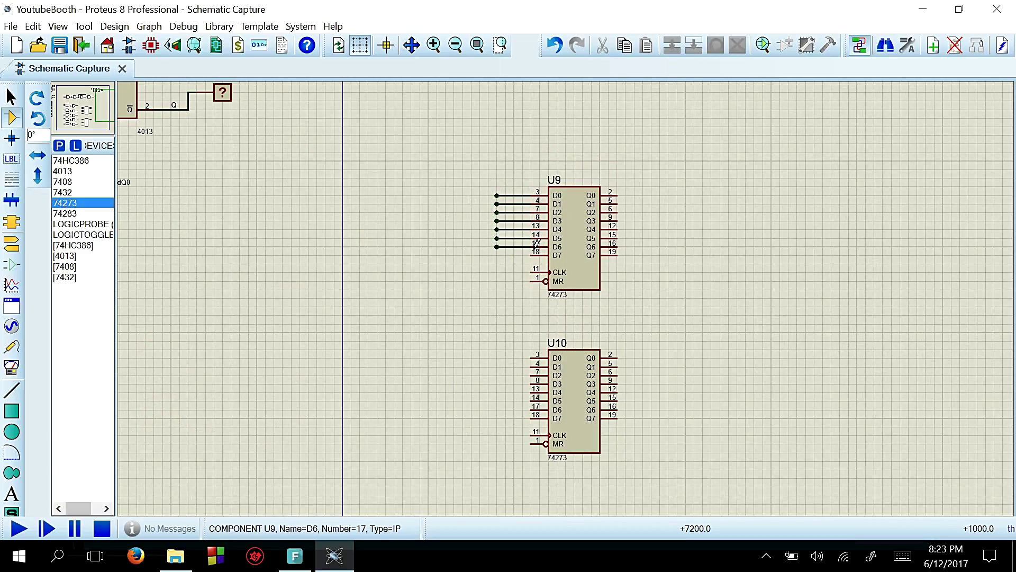
{"action": "double_click", "coordinate": [533, 273]}
{"action": "double_click", "coordinate": [534, 281]}
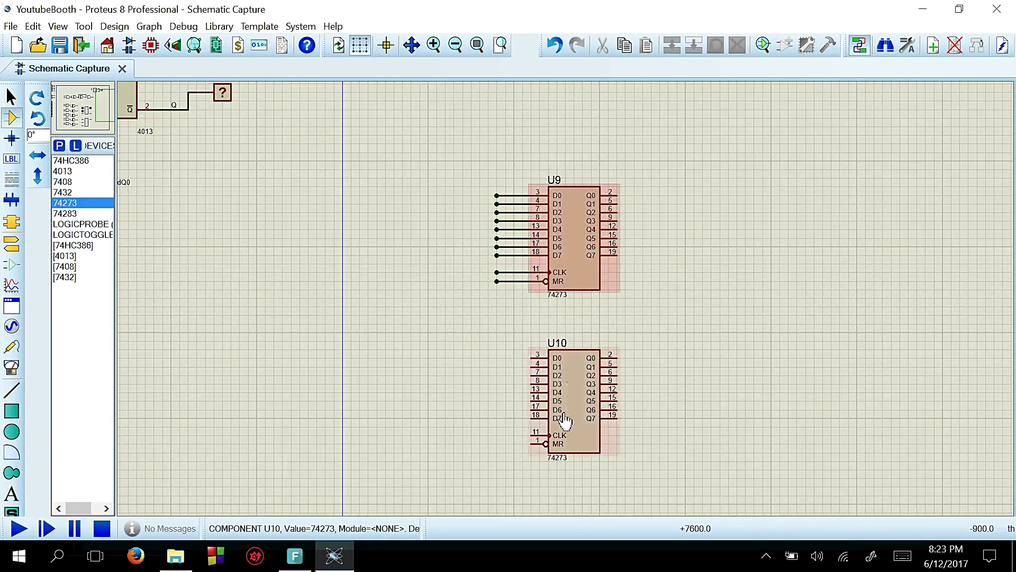
Draw matching dotted wire stubs from the CLK, MR, D0, D1 and D2 inputs of the lower 74273.
{"action": "double_click", "coordinate": [536, 435]}
{"action": "double_click", "coordinate": [536, 443]}
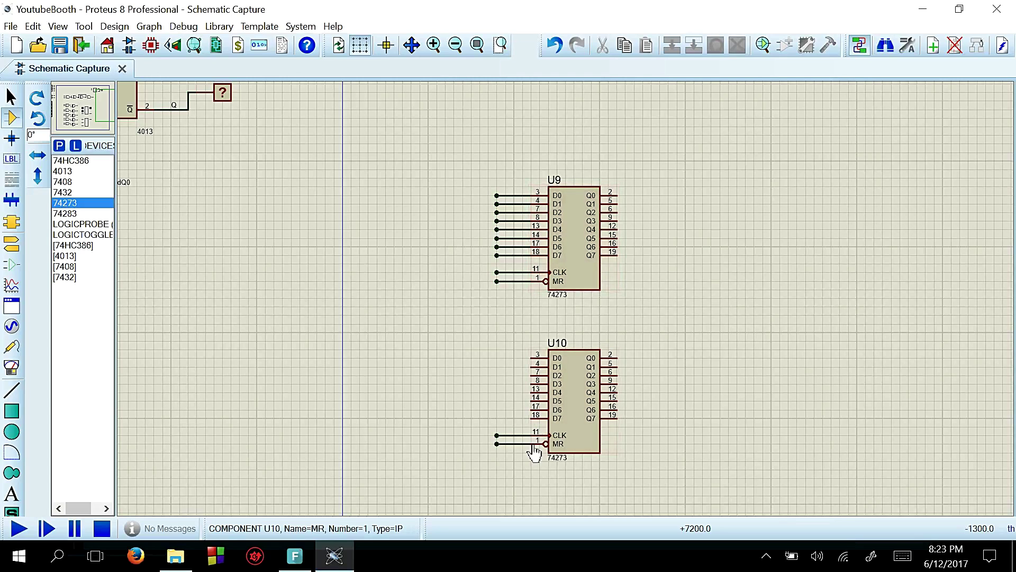
{"action": "double_click", "coordinate": [534, 358]}
{"action": "double_click", "coordinate": [535, 367]}
{"action": "left_click", "coordinate": [613, 358]}
{"action": "key", "text": "ctrl+z"}
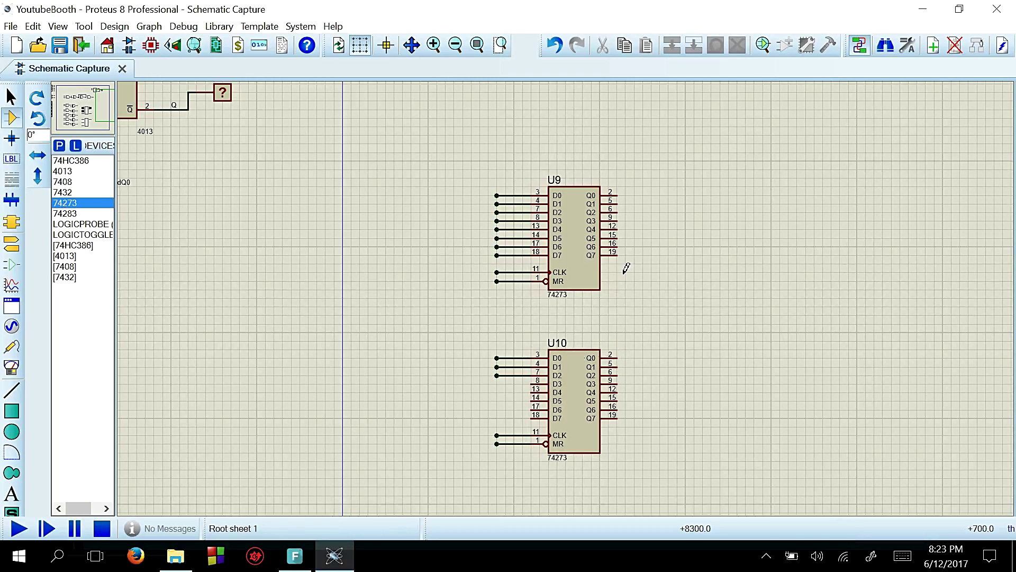
Draw short wire stubs ending in junction dots from the Q0 to Q7 outputs of the upper 74273.
{"action": "left_click", "coordinate": [618, 195]}
{"action": "left_click", "coordinate": [651, 195]}
{"action": "double_click", "coordinate": [616, 204]}
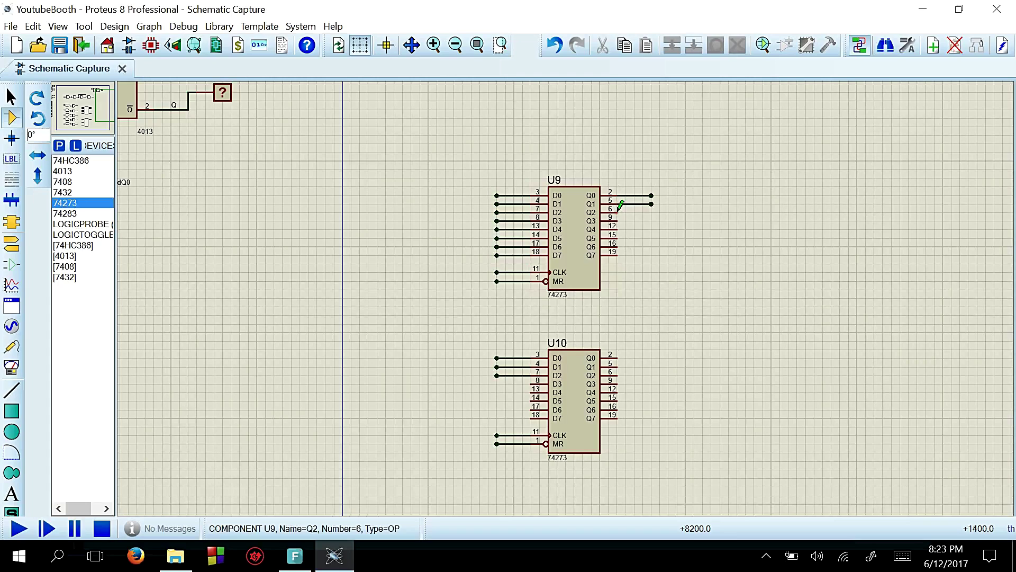
{"action": "double_click", "coordinate": [621, 209]}
{"action": "left_click", "coordinate": [637, 245]}
{"action": "key", "text": "Delete"}
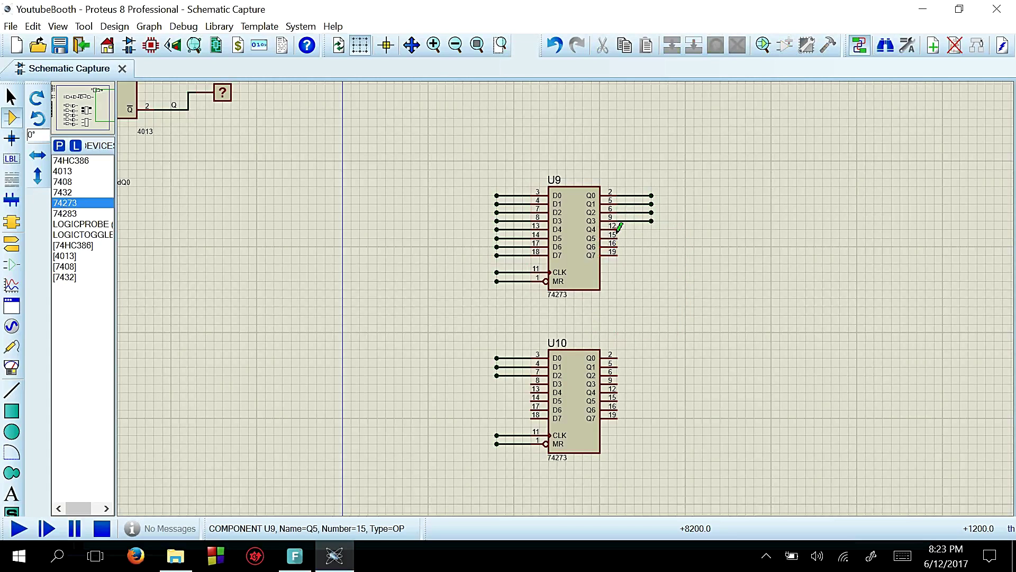
{"action": "double_click", "coordinate": [618, 229]}
{"action": "double_click", "coordinate": [618, 238]}
{"action": "double_click", "coordinate": [618, 246]}
{"action": "double_click", "coordinate": [616, 255]}
Draw matching dotted wire stubs from the Q0, Q1 and Q2 outputs of the lower 74273.
{"action": "double_click", "coordinate": [618, 358]}
{"action": "double_click", "coordinate": [617, 366]}
{"action": "double_click", "coordinate": [618, 376]}
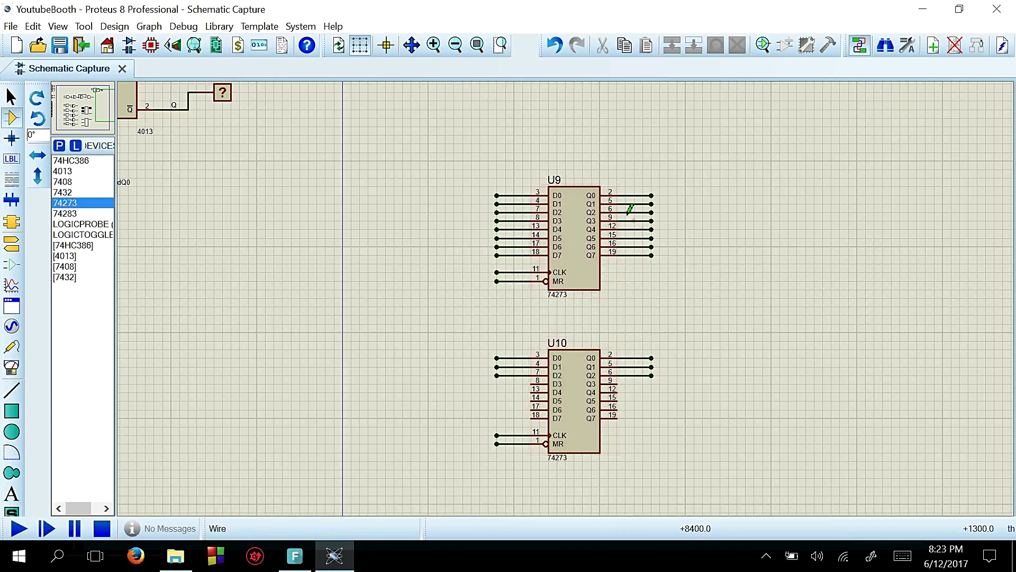
Label the Q0 and Q1 output wires of the upper 74273 q9 and q8.
{"action": "right_click", "coordinate": [641, 194]}
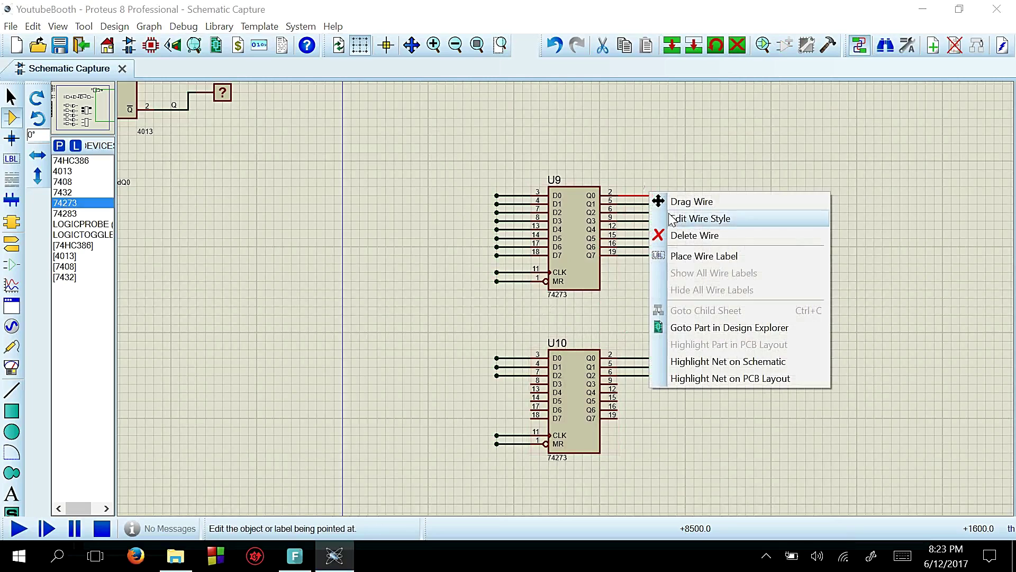
{"action": "left_click", "coordinate": [682, 256]}
{"action": "type", "text": "q"}
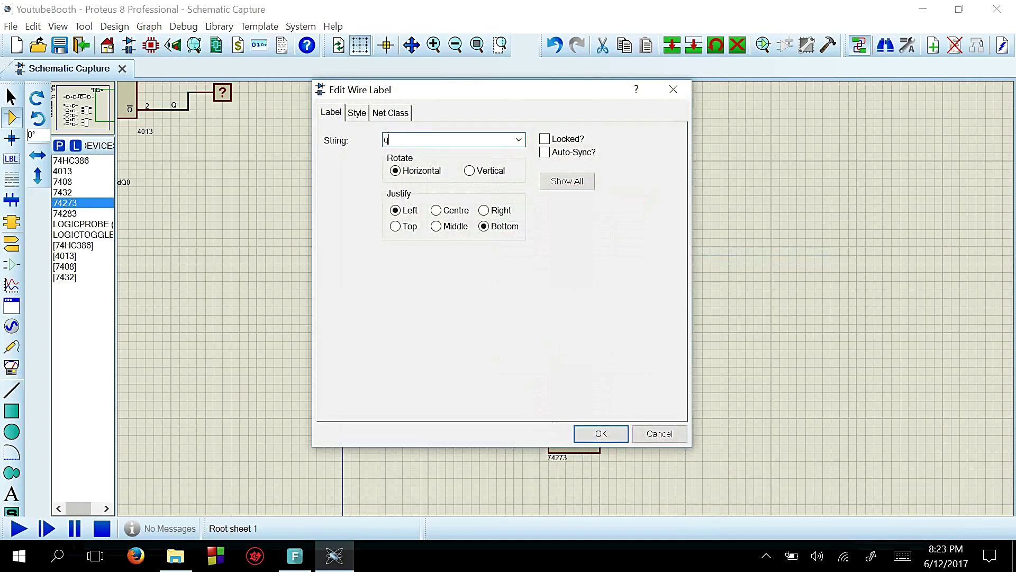
{"action": "type", "text": "9"}
{"action": "key", "text": "Return"}
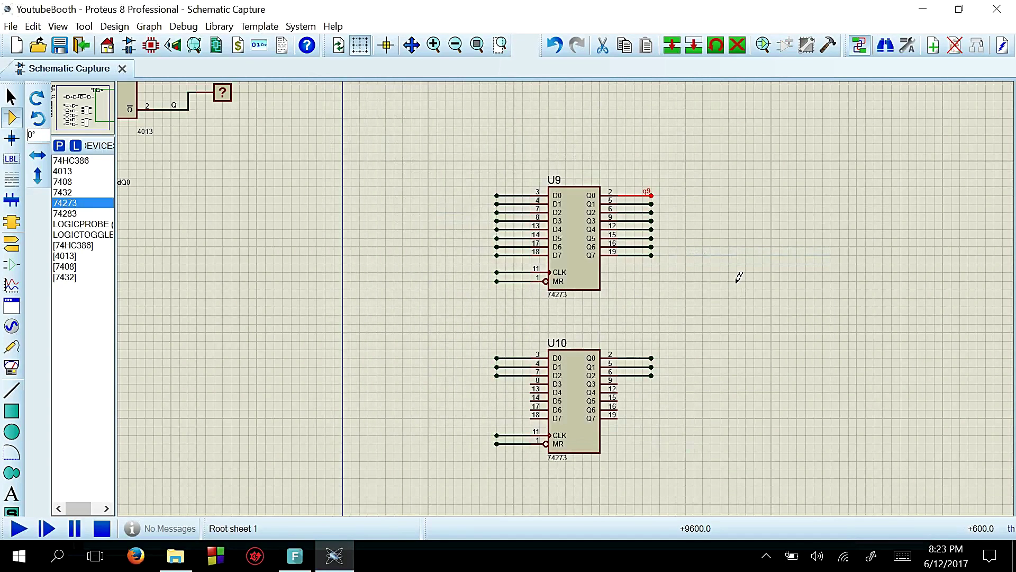
{"action": "right_click", "coordinate": [646, 203]}
{"action": "left_click", "coordinate": [704, 261]}
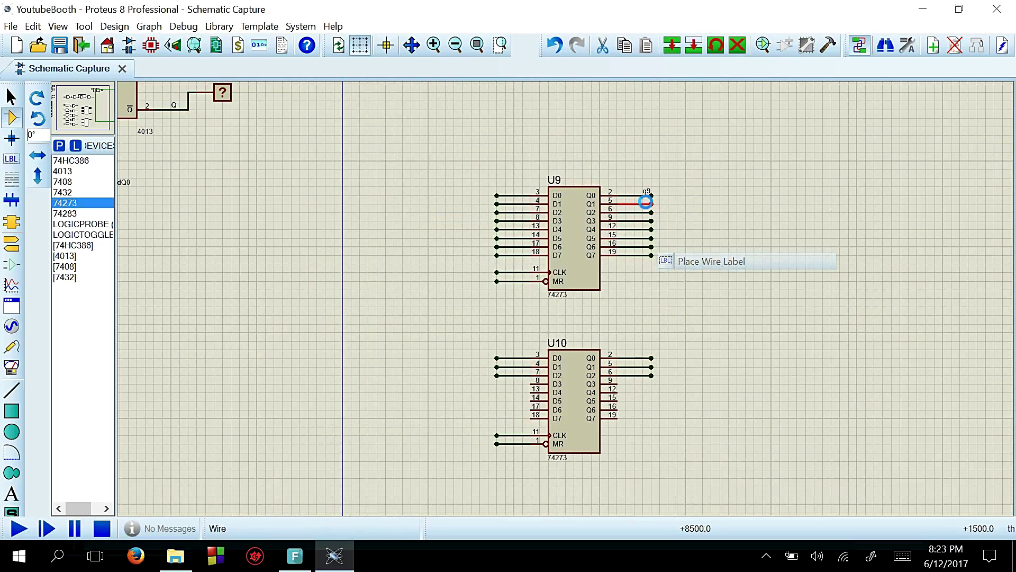
{"action": "type", "text": "q10"}
{"action": "key", "text": "Return"}
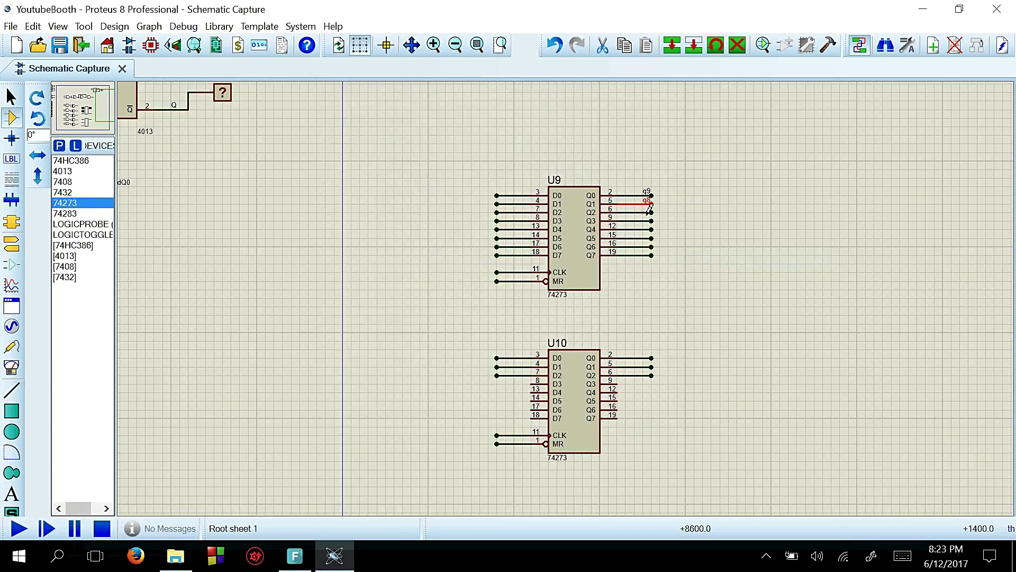
Label the Q2 and Q3 output wires of the upper 74273 q7 and q6.
{"action": "right_click", "coordinate": [644, 206]}
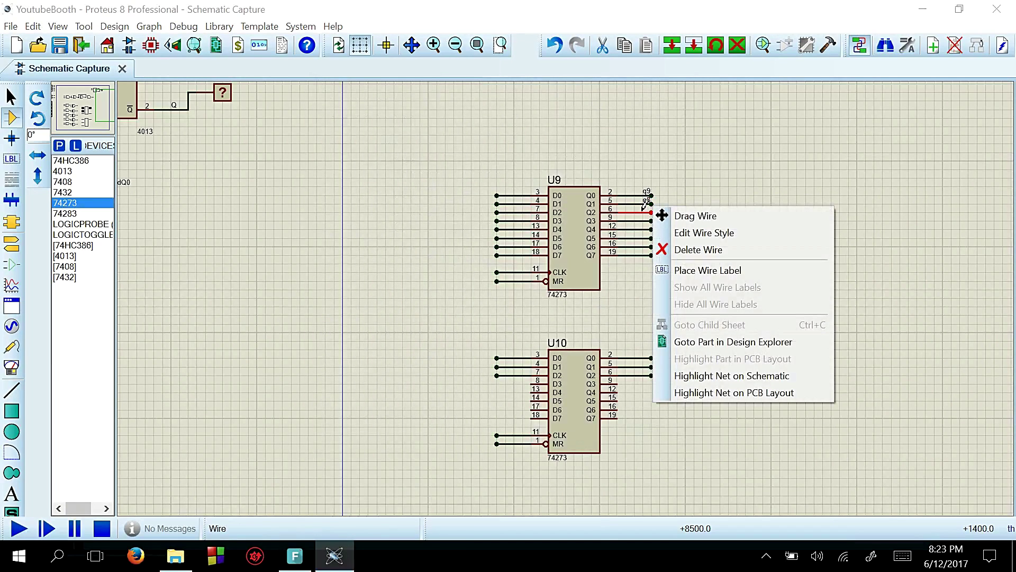
{"action": "left_click", "coordinate": [701, 268]}
{"action": "type", "text": "q"}
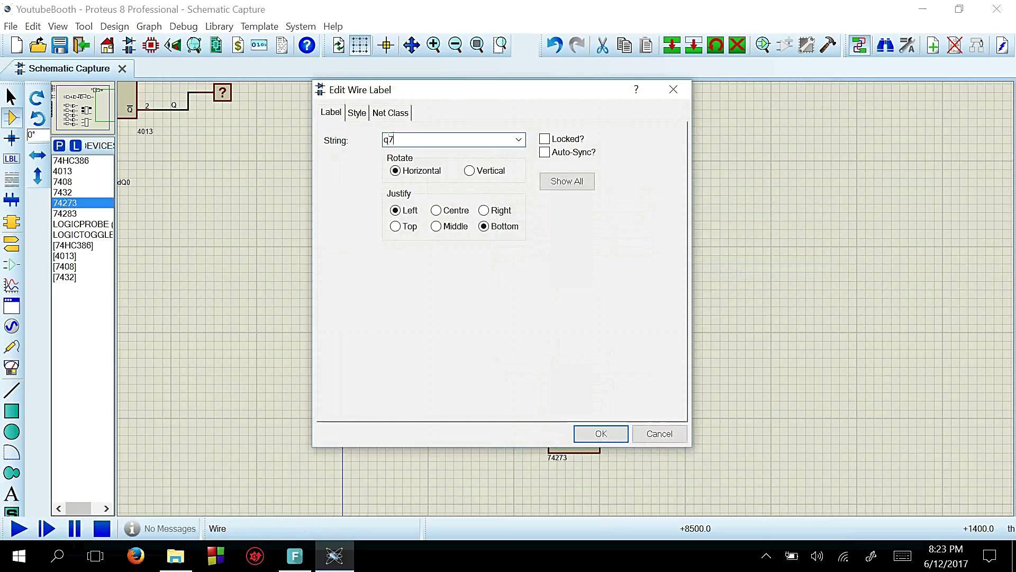
{"action": "type", "text": "7"}
{"action": "key", "text": "Return"}
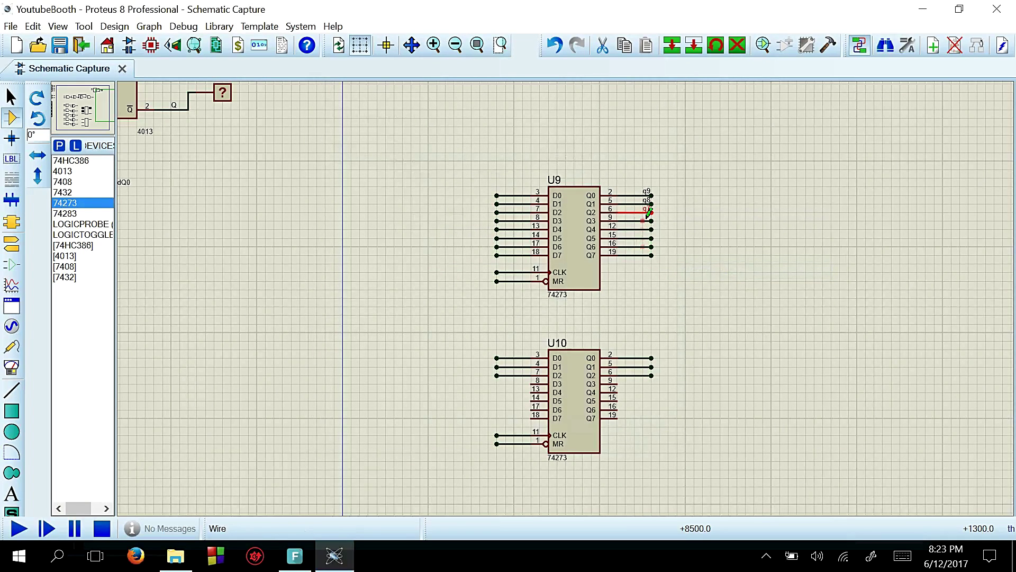
{"action": "right_click", "coordinate": [650, 214]}
{"action": "left_click", "coordinate": [693, 277]}
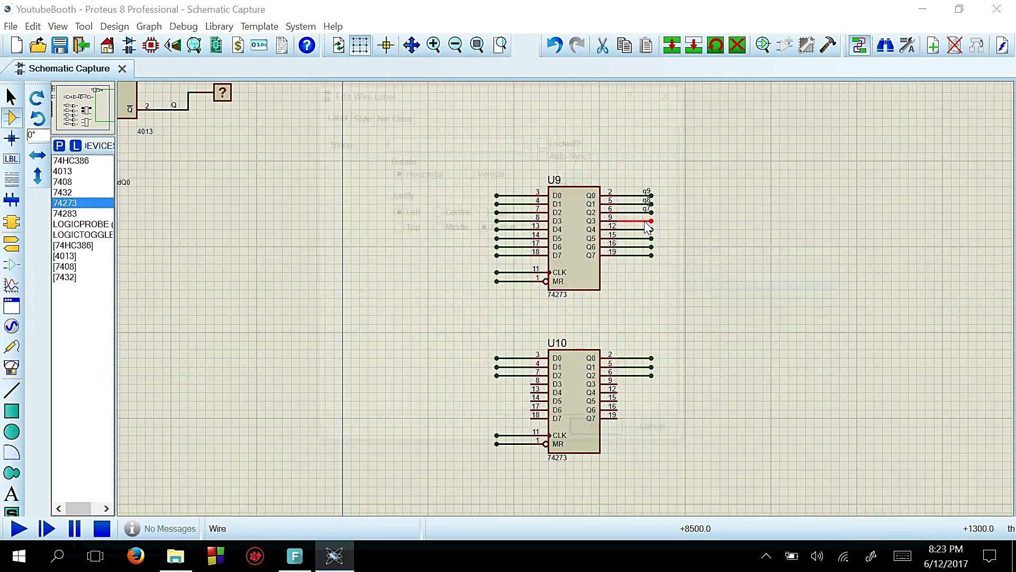
{"action": "type", "text": "q6"}
{"action": "key", "text": "Return"}
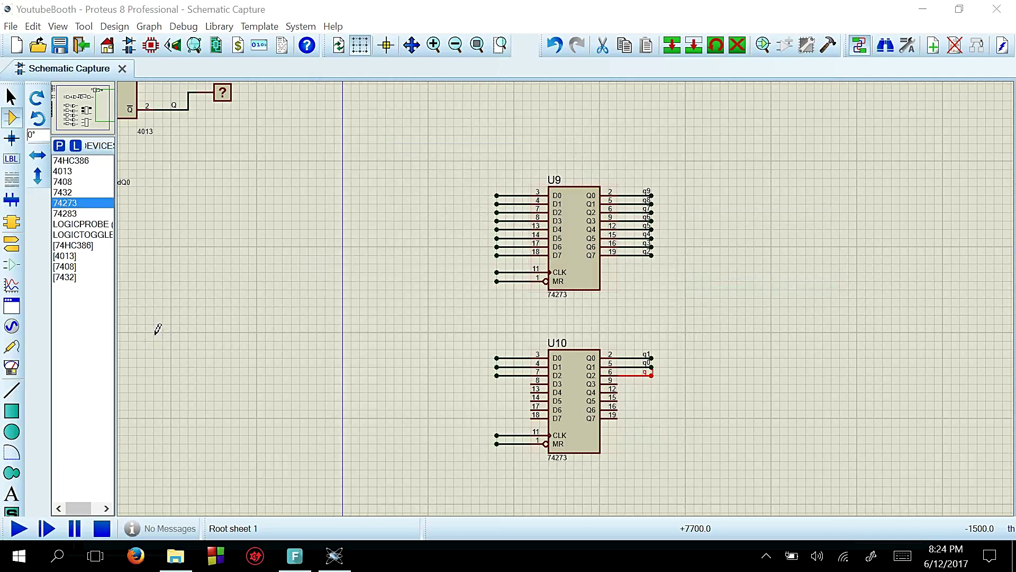
Place the wire label CLK on the clock input stub of the upper 74273.
{"action": "scroll", "coordinate": [168, 189], "scroll_direction": "down", "scroll_amount": 2}
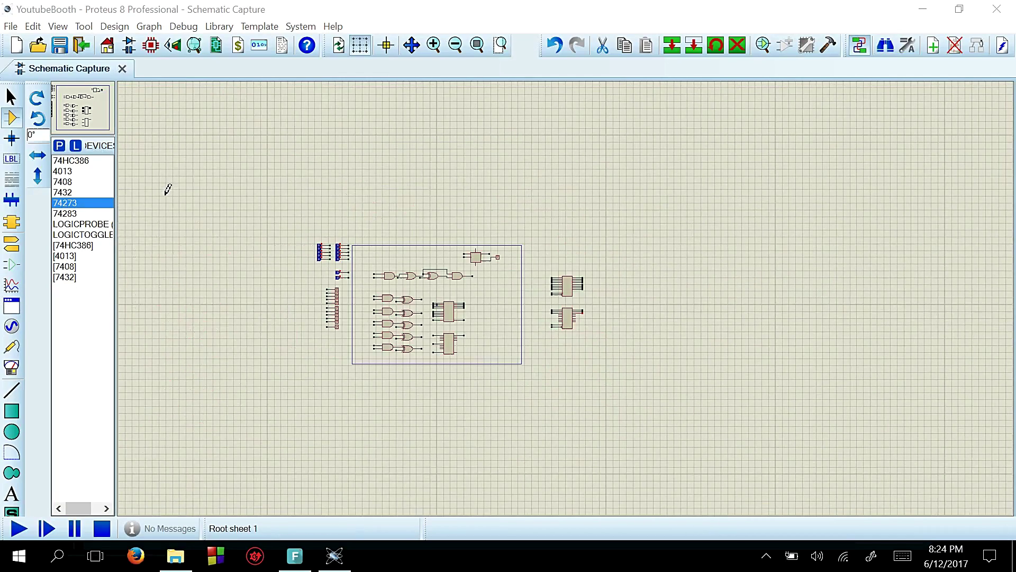
{"action": "scroll", "coordinate": [320, 264], "scroll_direction": "up", "scroll_amount": 2}
{"action": "scroll", "coordinate": [215, 265], "scroll_direction": "down", "scroll_amount": 2}
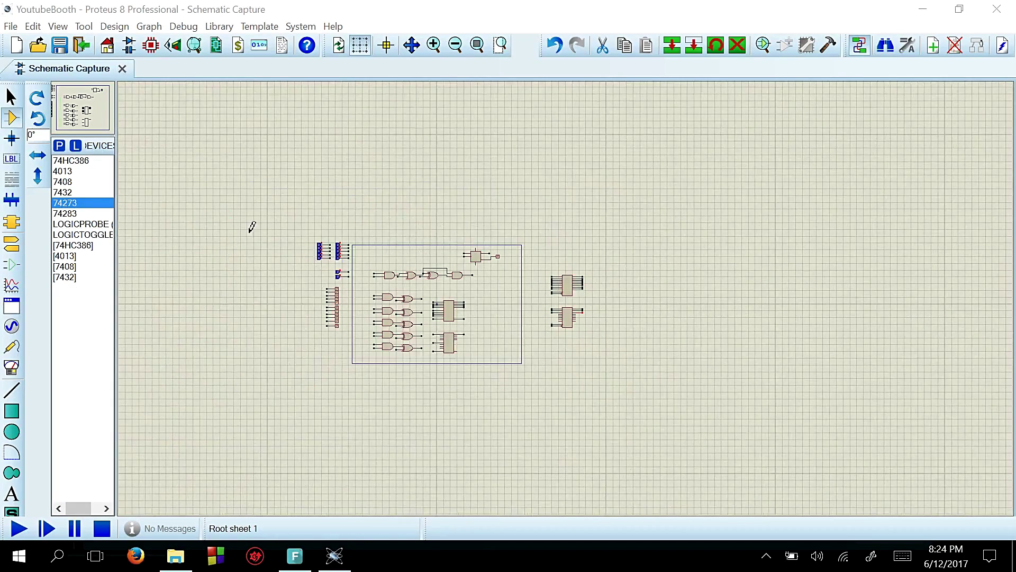
{"action": "scroll", "coordinate": [284, 243], "scroll_direction": "up", "scroll_amount": 1}
{"action": "scroll", "coordinate": [239, 244], "scroll_direction": "up", "scroll_amount": 2}
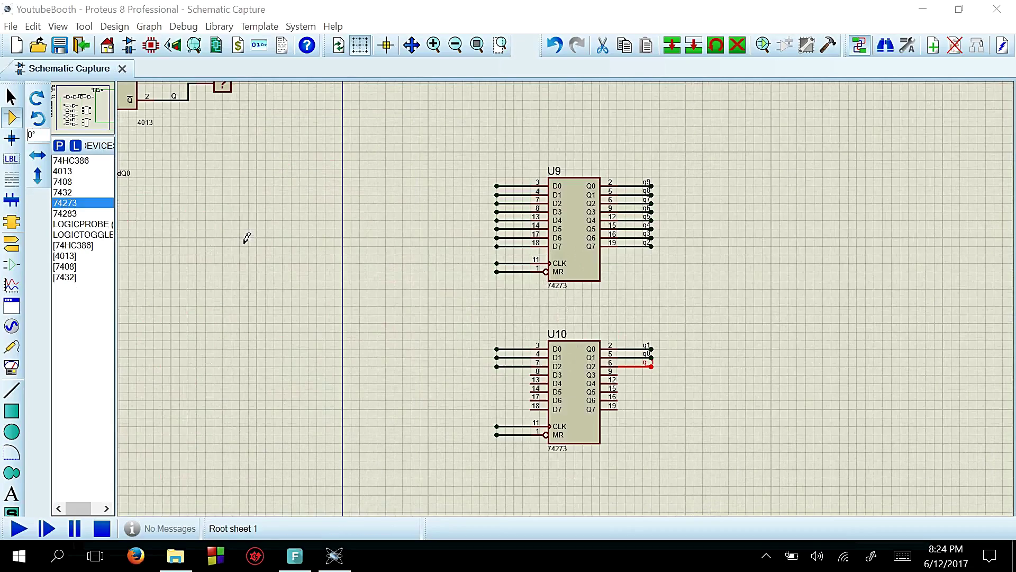
{"action": "left_click", "coordinate": [69, 97]}
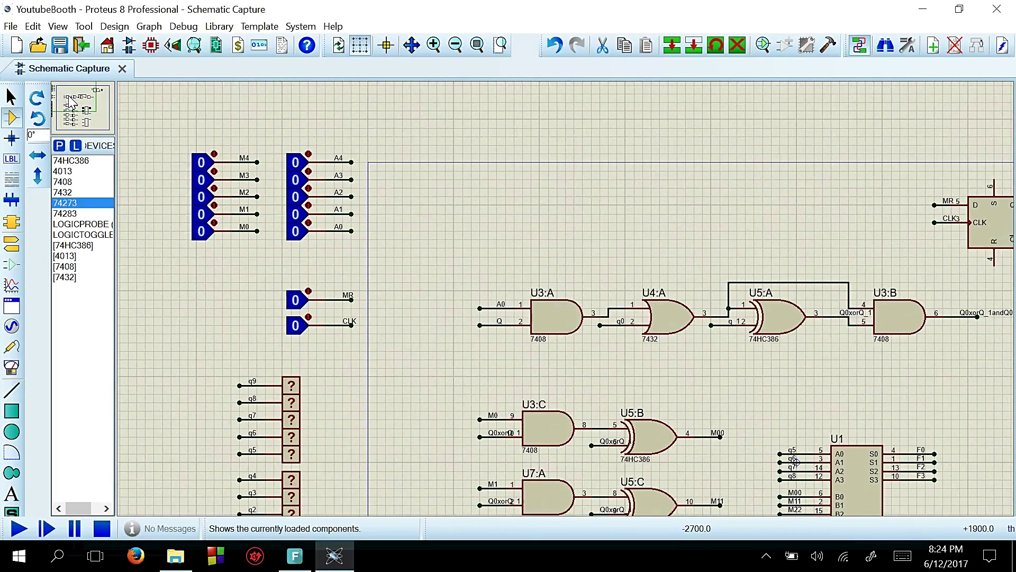
{"action": "left_click_drag", "start_coordinate": [69, 98], "coordinate": [117, 112]}
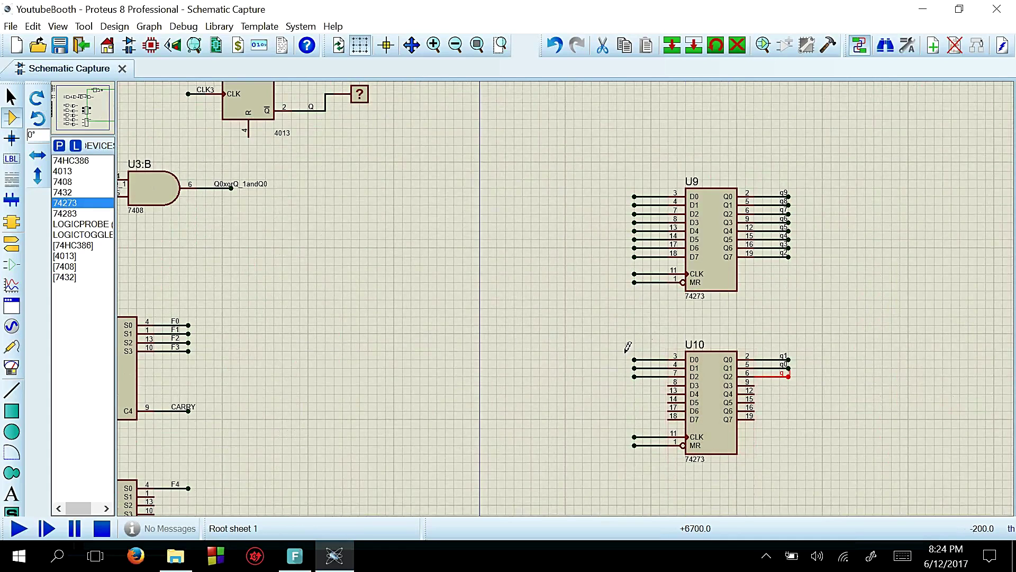
{"action": "right_click", "coordinate": [655, 272]}
{"action": "left_click", "coordinate": [741, 333]}
{"action": "type", "text": "CLK"}
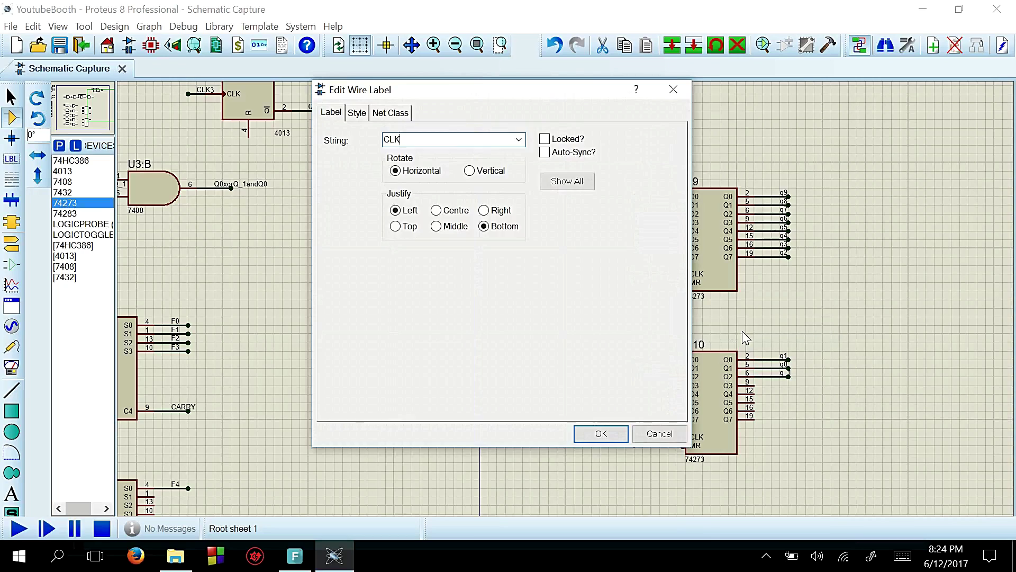
{"action": "key", "text": "Return"}
Place the wire label MR on the reset input stub of the upper 74273.
{"action": "right_click", "coordinate": [656, 282]}
{"action": "key", "text": "Down"}
{"action": "key", "text": "Down"}
{"action": "key", "text": "Down"}
{"action": "key", "text": "Down"}
{"action": "key", "text": "Return"}
{"action": "type", "text": "MR"}
{"action": "key", "text": "Return"}
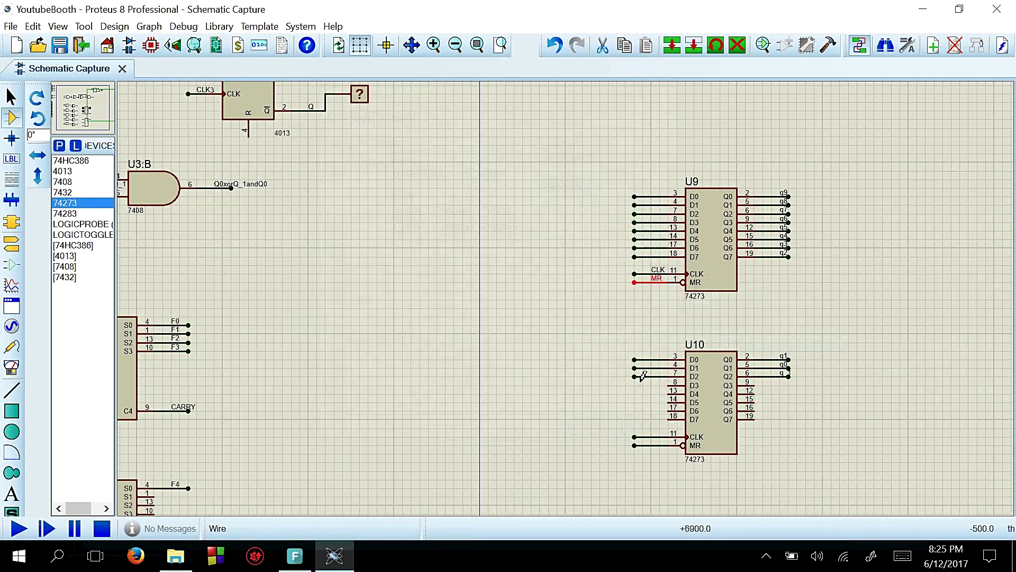
Place the wire label CLK on the clock input stub of the lower 74273.
{"action": "right_click", "coordinate": [651, 437]}
{"action": "left_click", "coordinate": [710, 299]}
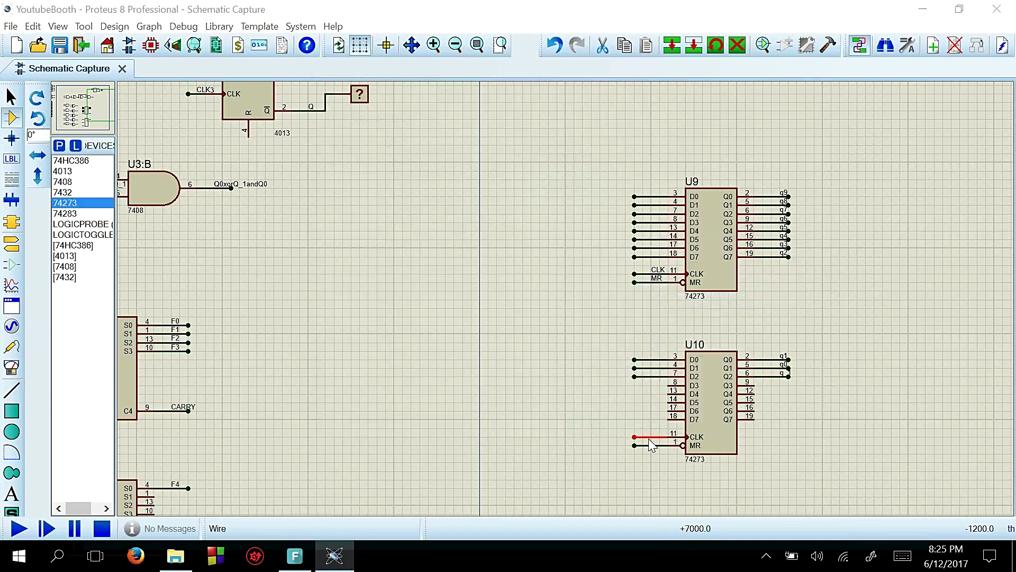
{"action": "type", "text": "CLK"}
{"action": "key", "text": "Return"}
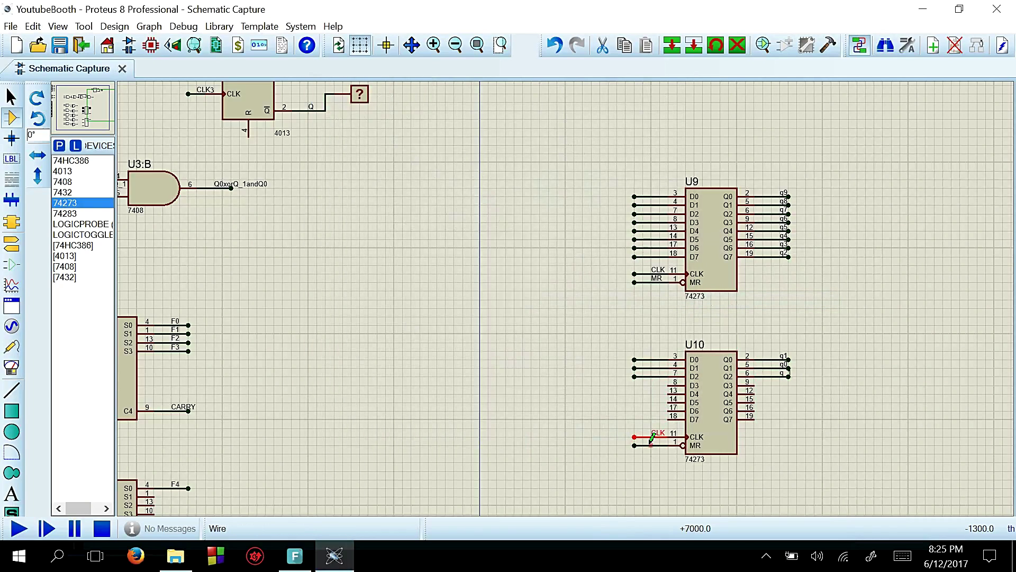
Place the wire label MR on the reset input stub of the lower 74273.
{"action": "right_click", "coordinate": [650, 446]}
{"action": "key", "text": "Up"}
{"action": "key", "text": "Up"}
{"action": "key", "text": "Up"}
{"action": "key", "text": "Up"}
{"action": "key", "text": "Up"}
{"action": "key", "text": "Up"}
{"action": "key", "text": "Up"}
{"action": "key", "text": "Up"}
{"action": "key", "text": "Return"}
{"action": "type", "text": "MR"}
{"action": "key", "text": "Return"}
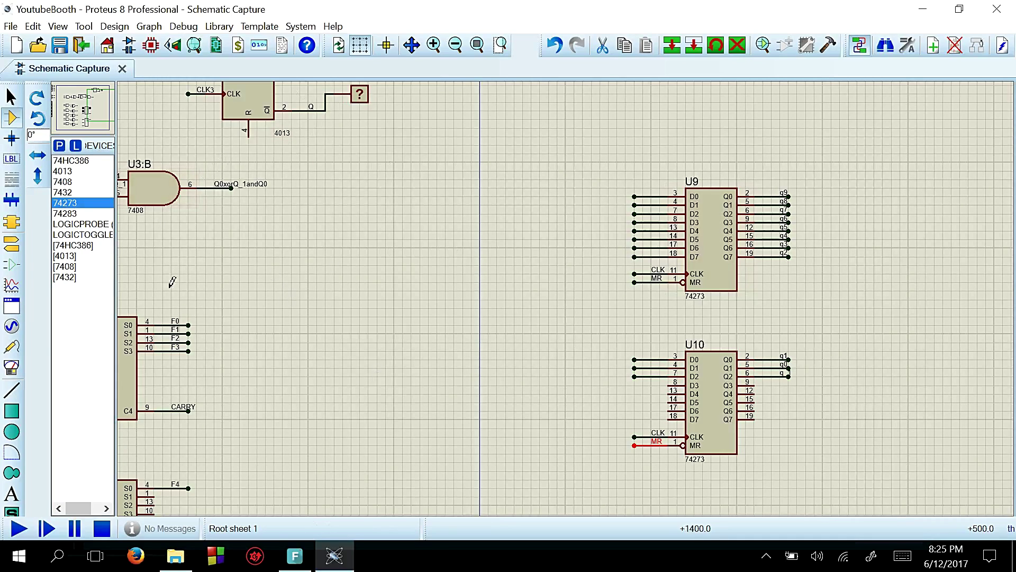
Place a 7432 OR gate on the sheet's border line beside the registers and a 7408 AND gate just before it.
{"action": "left_click", "coordinate": [458, 233]}
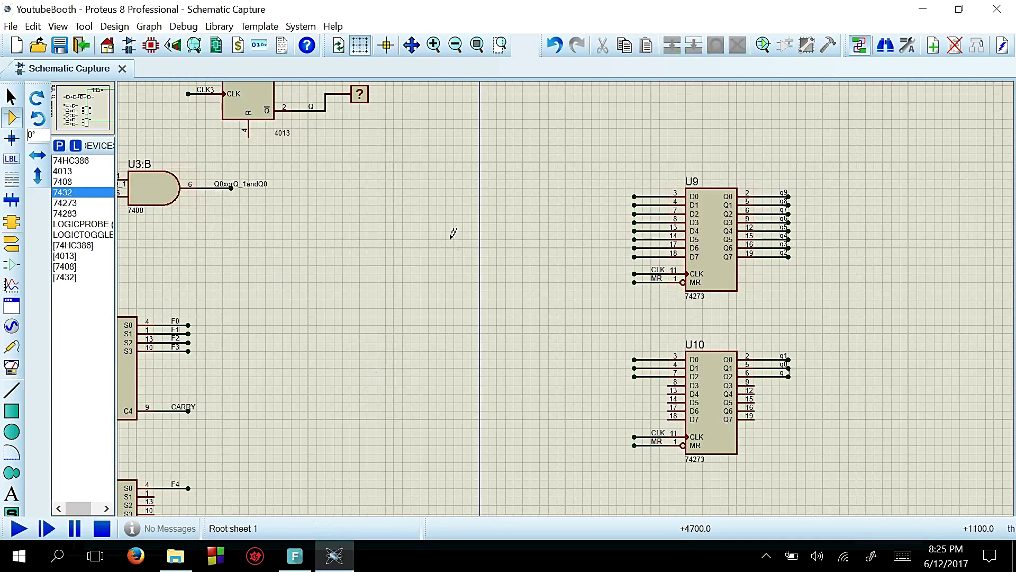
{"action": "left_click", "coordinate": [461, 231]}
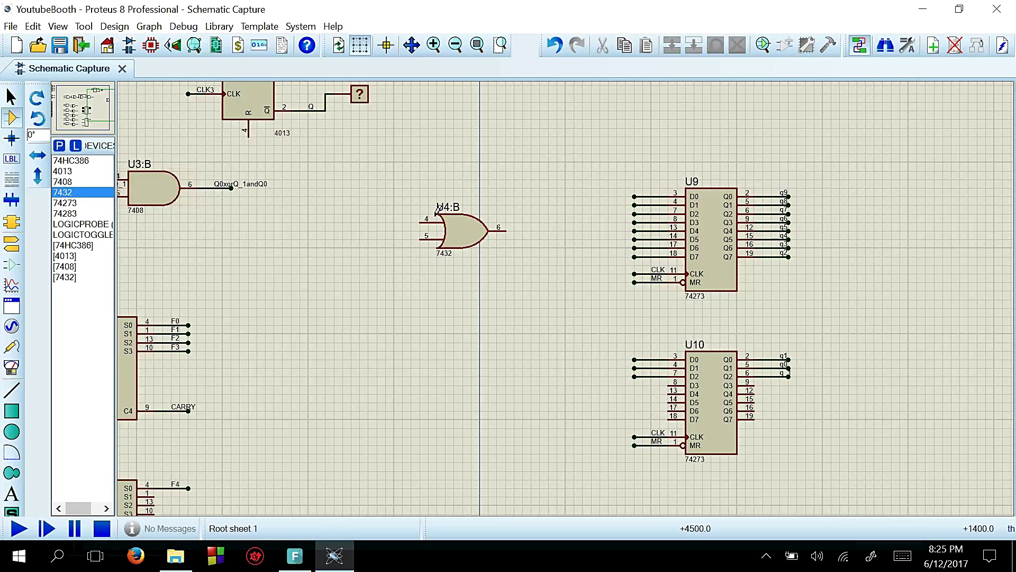
{"action": "left_click", "coordinate": [74, 181]}
{"action": "left_click", "coordinate": [360, 242]}
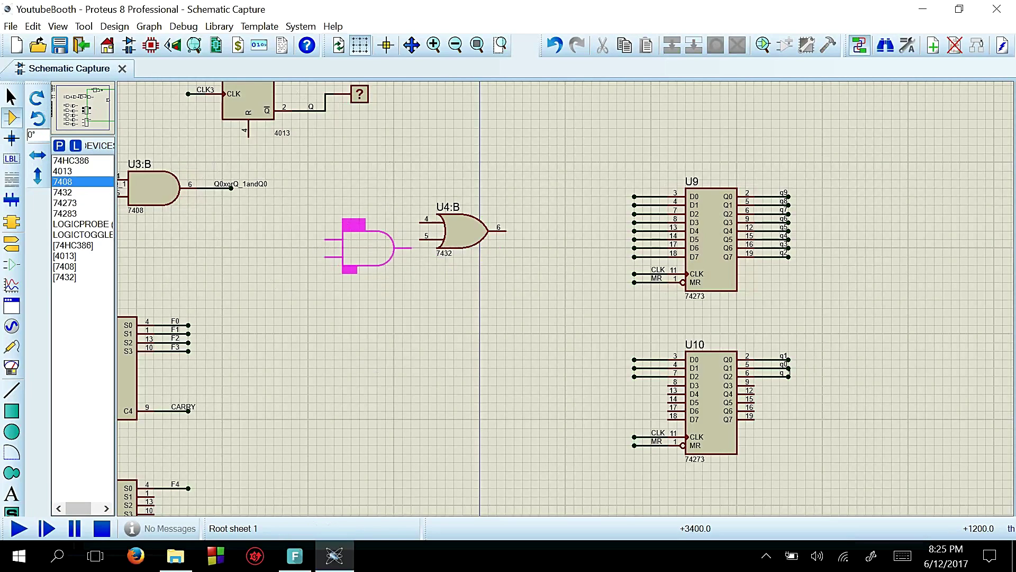
{"action": "left_click", "coordinate": [359, 241]}
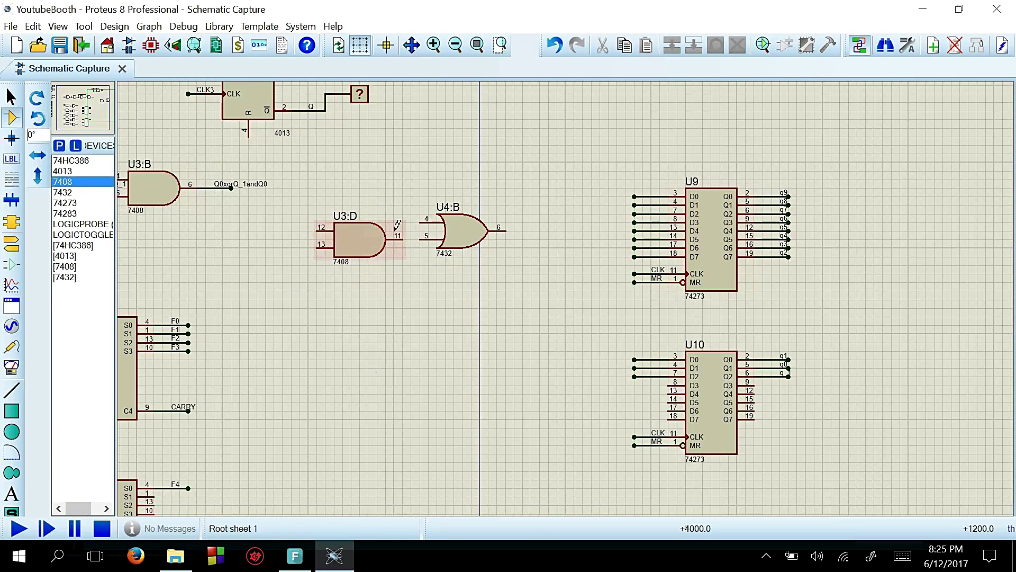
Wire the new AND gate's output to the OR gate's lower input and draw dotted stubs from the remaining pins of both gates.
{"action": "left_click", "coordinate": [422, 240]}
{"action": "left_click", "coordinate": [422, 222]}
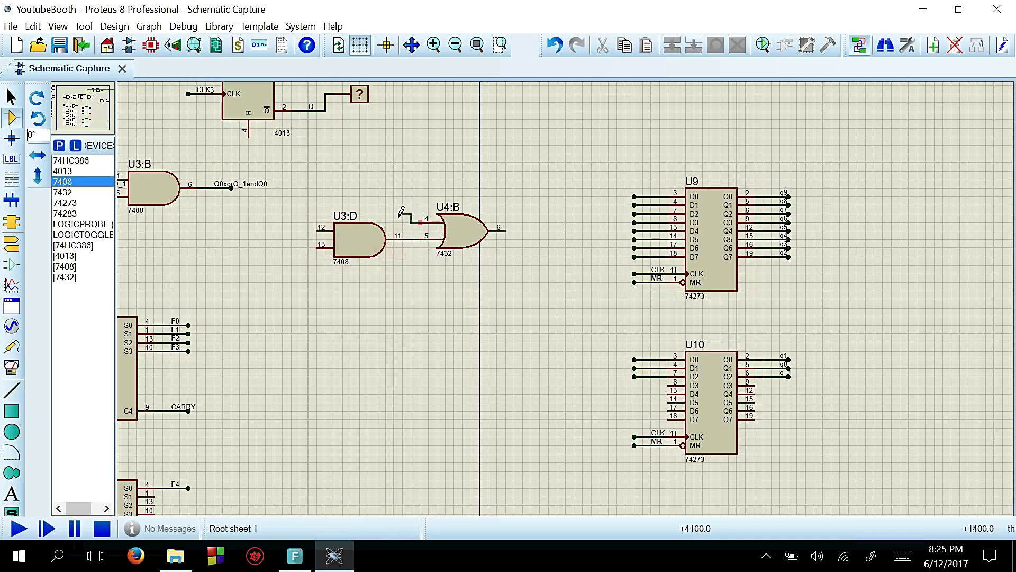
{"action": "left_click", "coordinate": [420, 223]}
{"action": "double_click", "coordinate": [395, 214]}
{"action": "left_click", "coordinate": [505, 230]}
{"action": "double_click", "coordinate": [530, 231]}
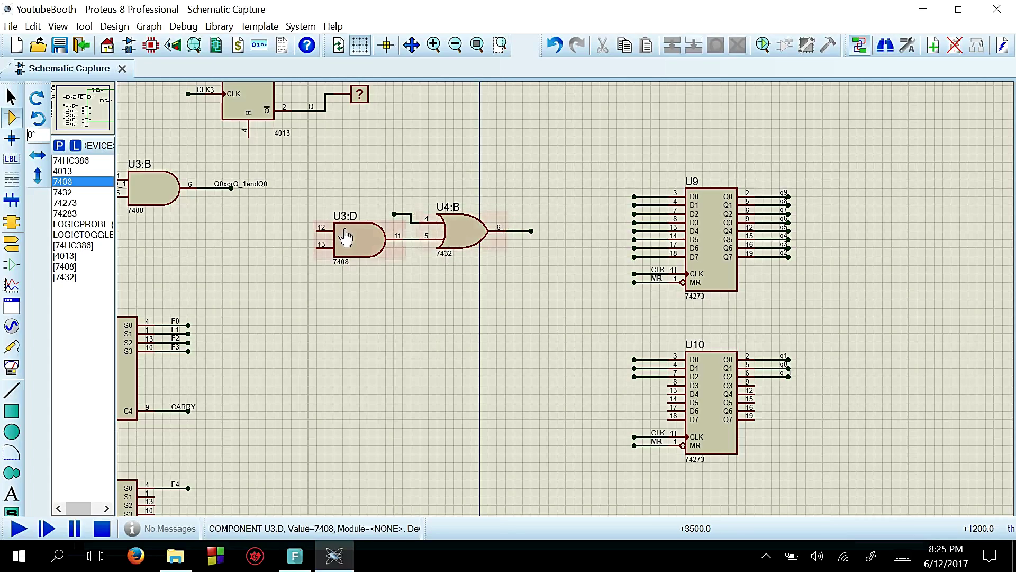
{"action": "left_click", "coordinate": [317, 246]}
{"action": "double_click", "coordinate": [292, 247]}
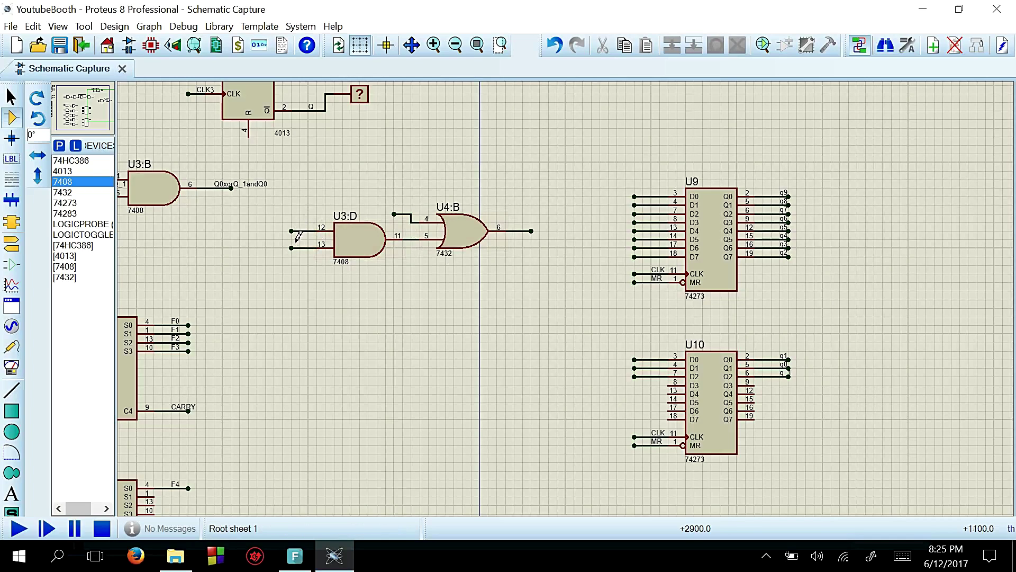
Place the wire label Q on the lower input stub of the new 7408 gate.
{"action": "right_click", "coordinate": [303, 247]}
{"action": "left_click", "coordinate": [377, 307]}
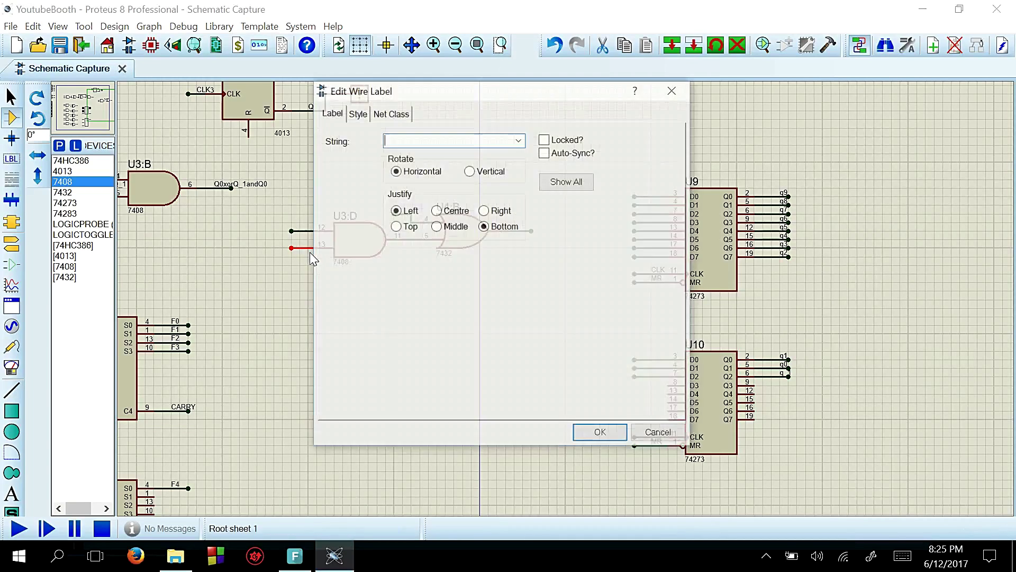
{"action": "type", "text": "Q"}
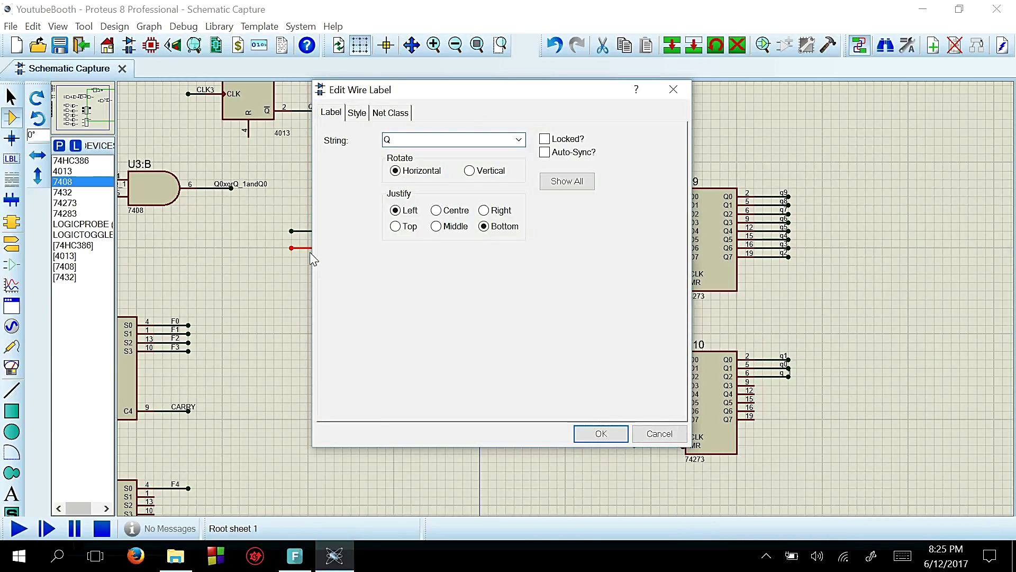
{"action": "key", "text": "Return"}
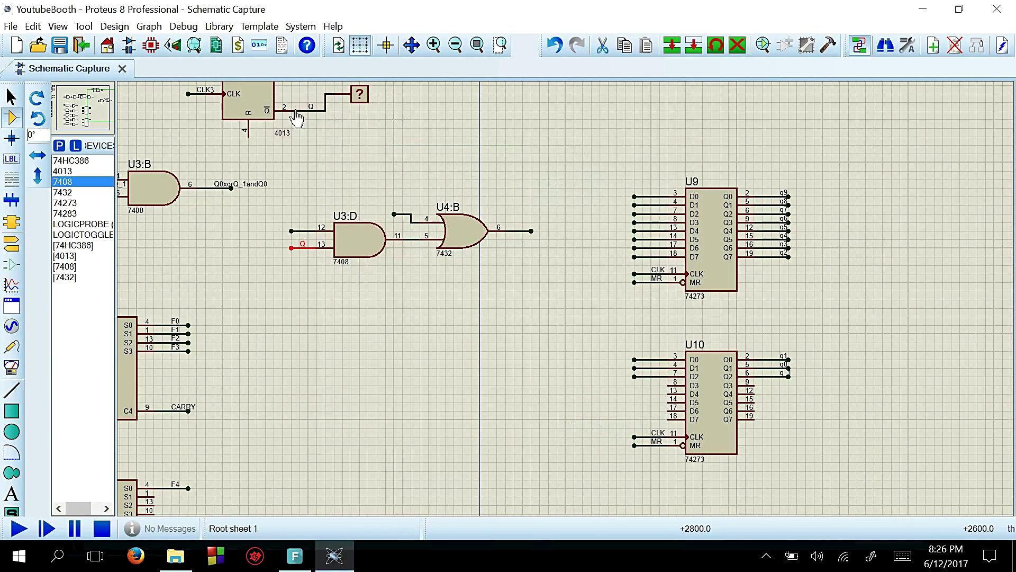
Block-copy the wired 7408 and 7432 gate pair four times, stacking the copies in a column beneath the original.
{"action": "left_click_drag", "start_coordinate": [256, 205], "coordinate": [565, 317]}
{"action": "right_click", "coordinate": [471, 239]}
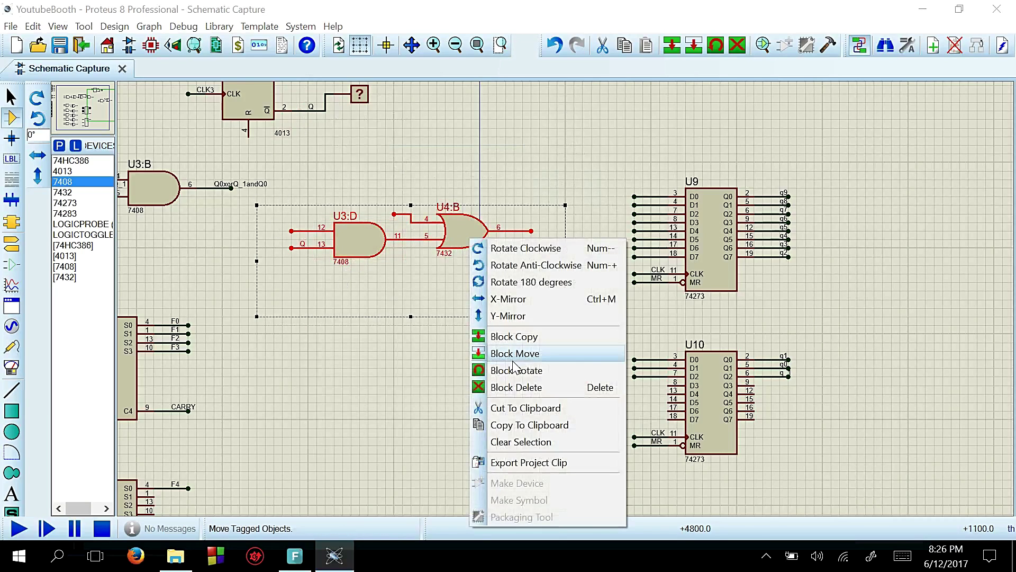
{"action": "left_click", "coordinate": [512, 337]}
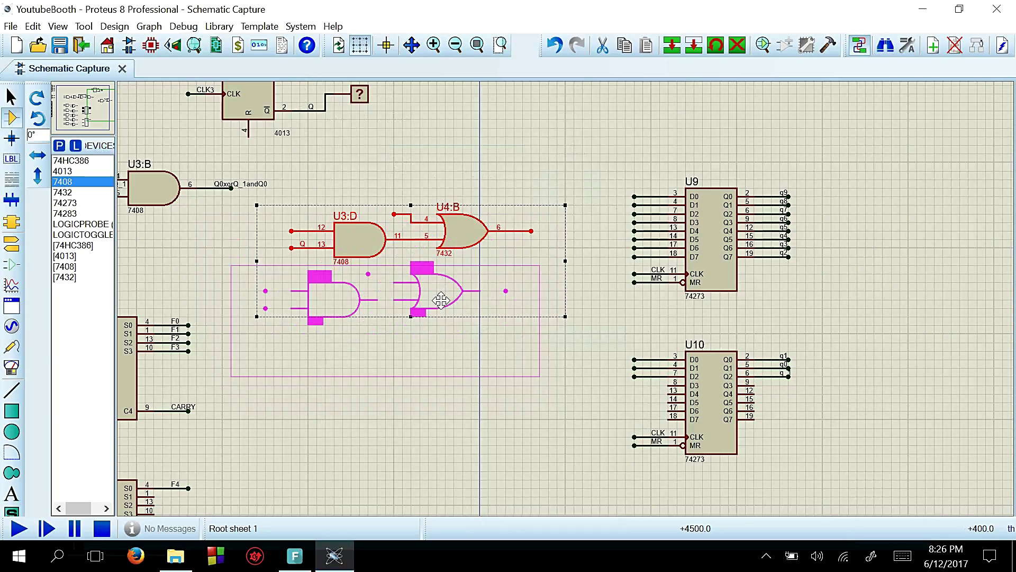
{"action": "left_click", "coordinate": [461, 315]}
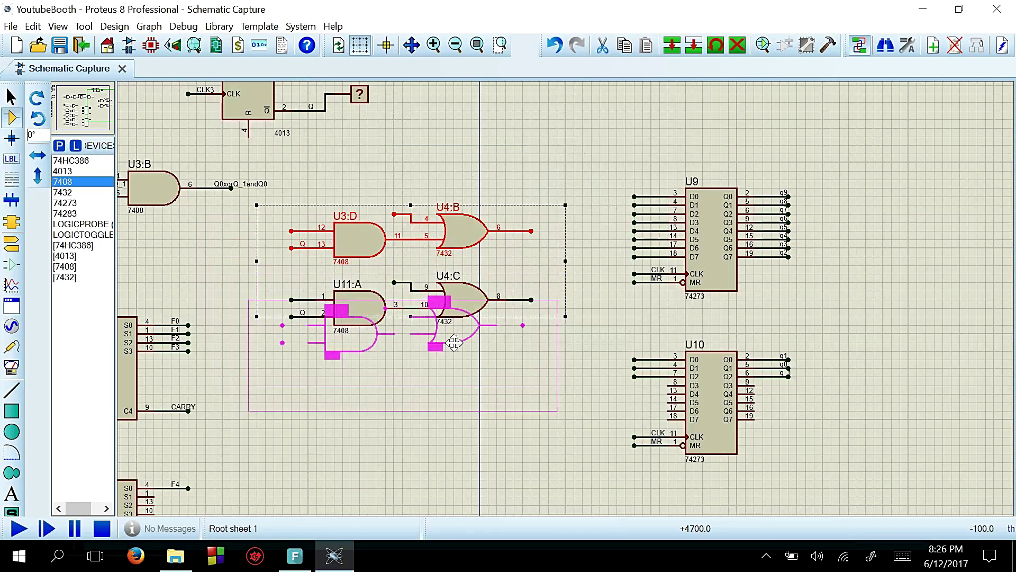
{"action": "left_click", "coordinate": [461, 383]}
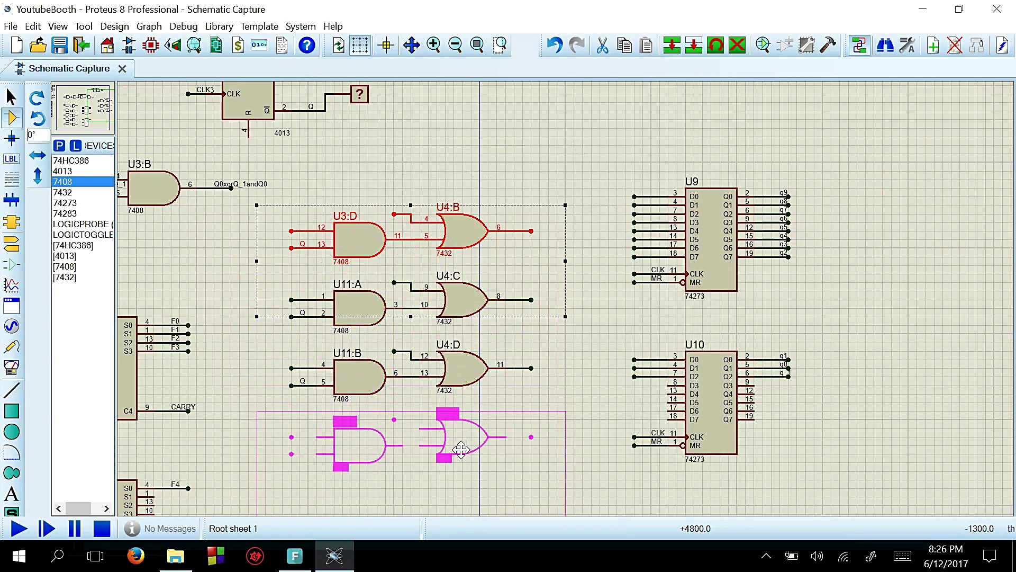
{"action": "left_click", "coordinate": [461, 449]}
{"action": "left_click", "coordinate": [461, 508]}
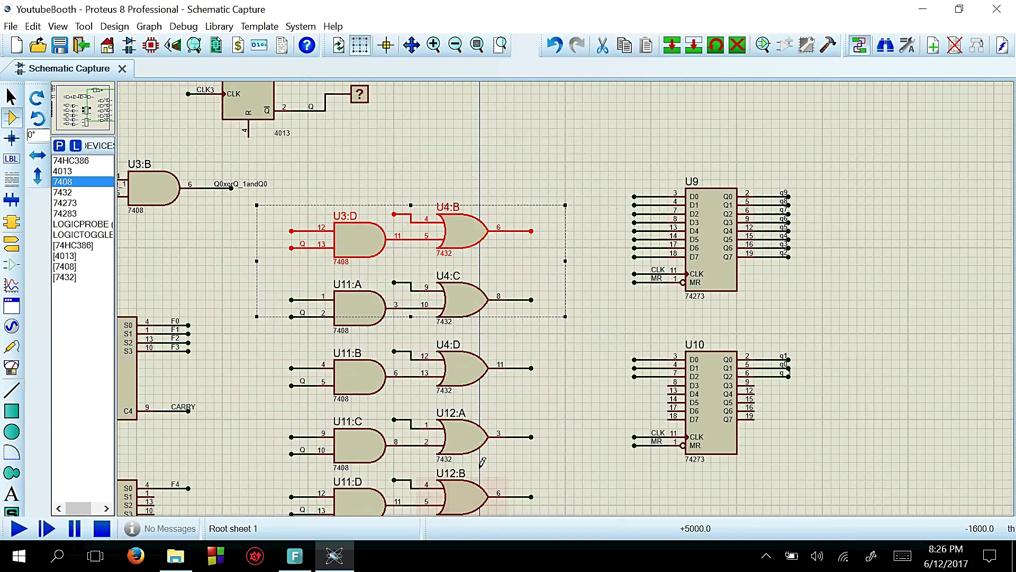
{"action": "left_click", "coordinate": [587, 129]}
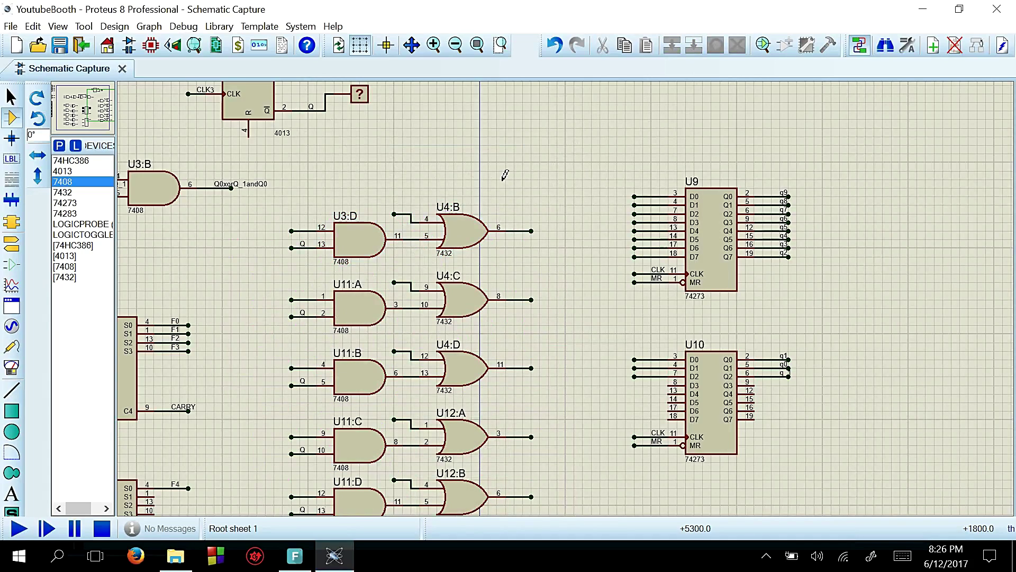
Place the wire labels A4 and A3 on the upper input stubs of the first and second AND gates in the new column.
{"action": "right_click", "coordinate": [302, 228]}
{"action": "left_click", "coordinate": [370, 288]}
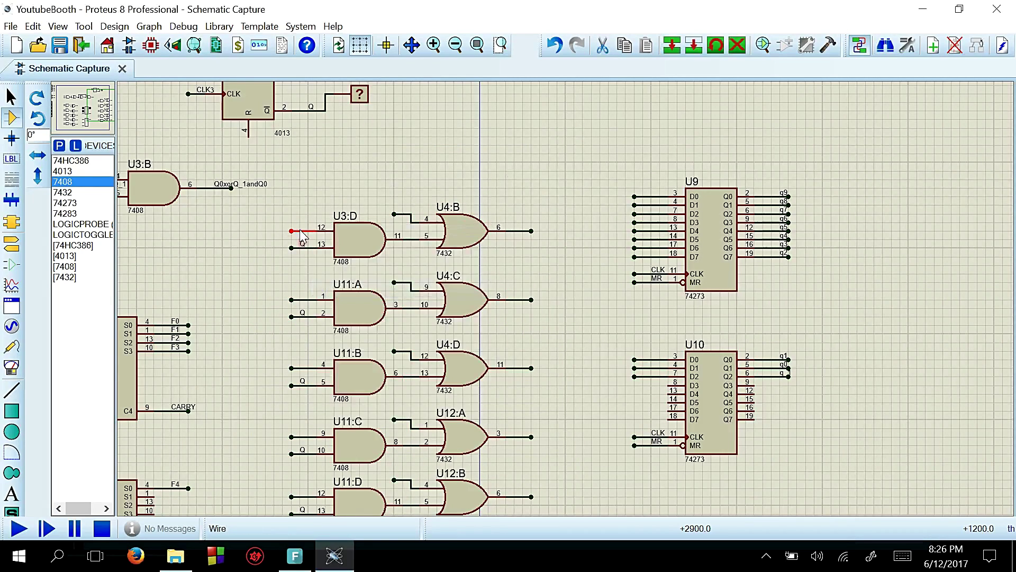
{"action": "key", "text": "Return"}
{"action": "right_click", "coordinate": [301, 300]}
{"action": "left_click", "coordinate": [365, 359]}
{"action": "type", "text": "A3"}
{"action": "key", "text": "Return"}
Place the wire labels A2 and A1 on the upper input stubs of the third and fourth AND gates in the column.
{"action": "right_click", "coordinate": [300, 368]}
{"action": "left_click", "coordinate": [360, 229]}
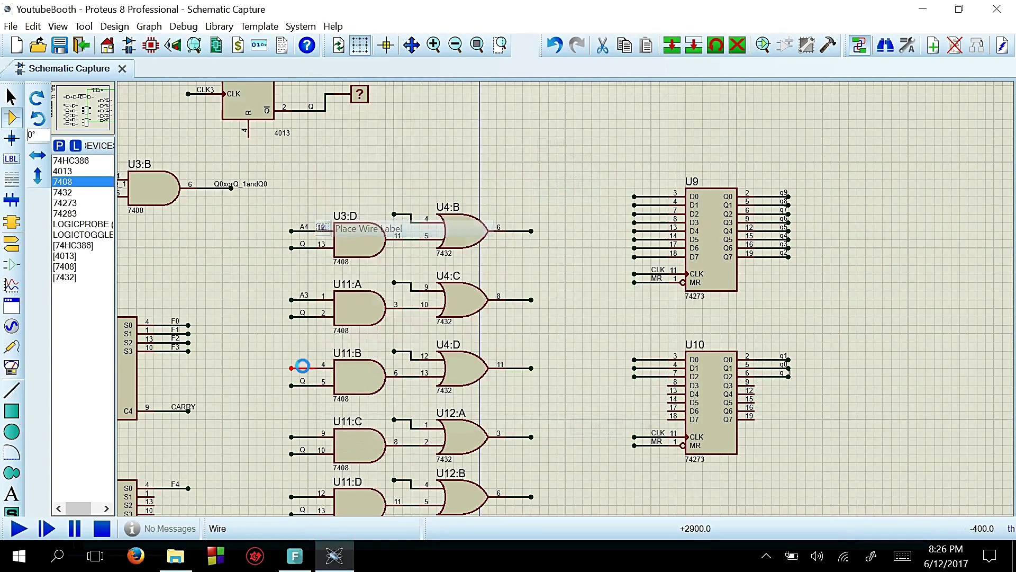
{"action": "type", "text": "A2"}
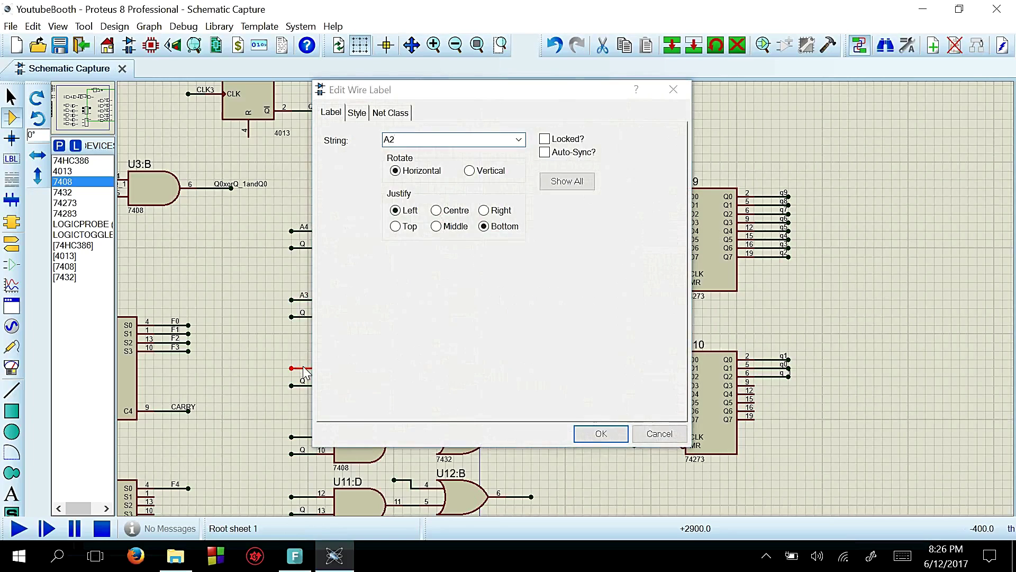
{"action": "key", "text": "Return"}
{"action": "right_click", "coordinate": [303, 436]}
{"action": "left_click", "coordinate": [360, 300]}
{"action": "type", "text": "A1"}
{"action": "key", "text": "Return"}
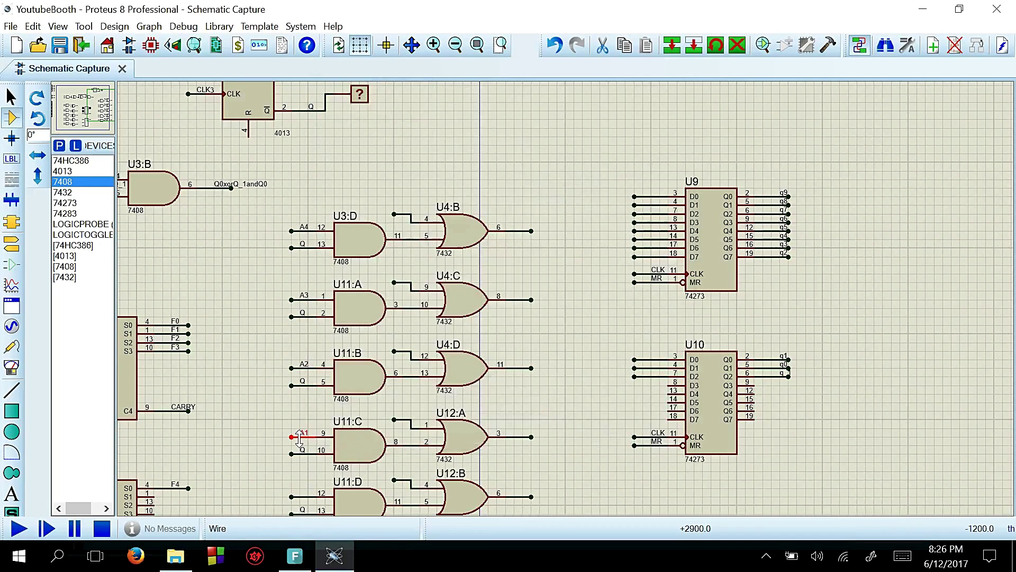
Place the wire label A0 on the upper input stub of the fifth AND gate in the column.
{"action": "right_click", "coordinate": [306, 496]}
{"action": "key", "text": "Escape"}
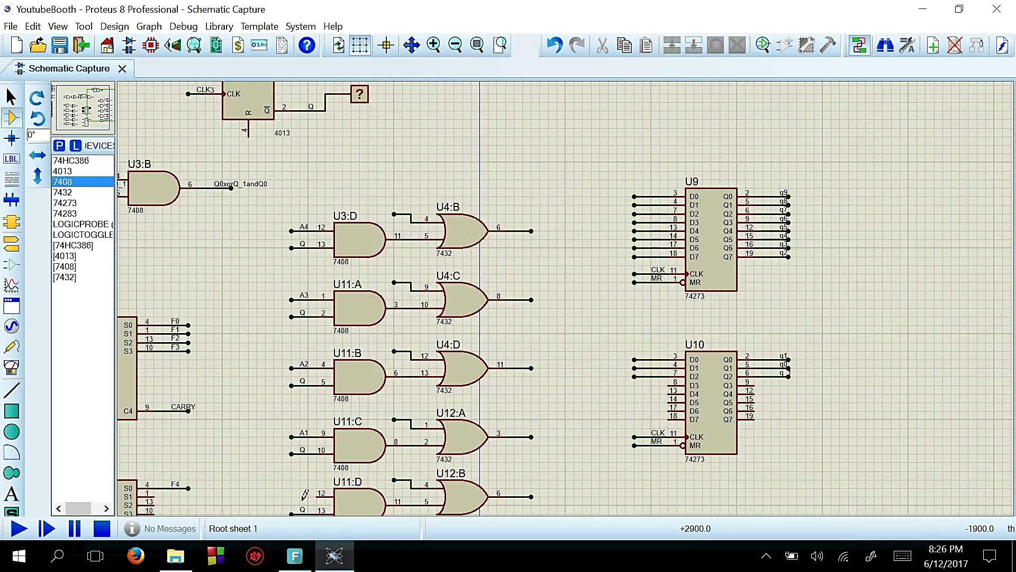
{"action": "right_click", "coordinate": [306, 496]}
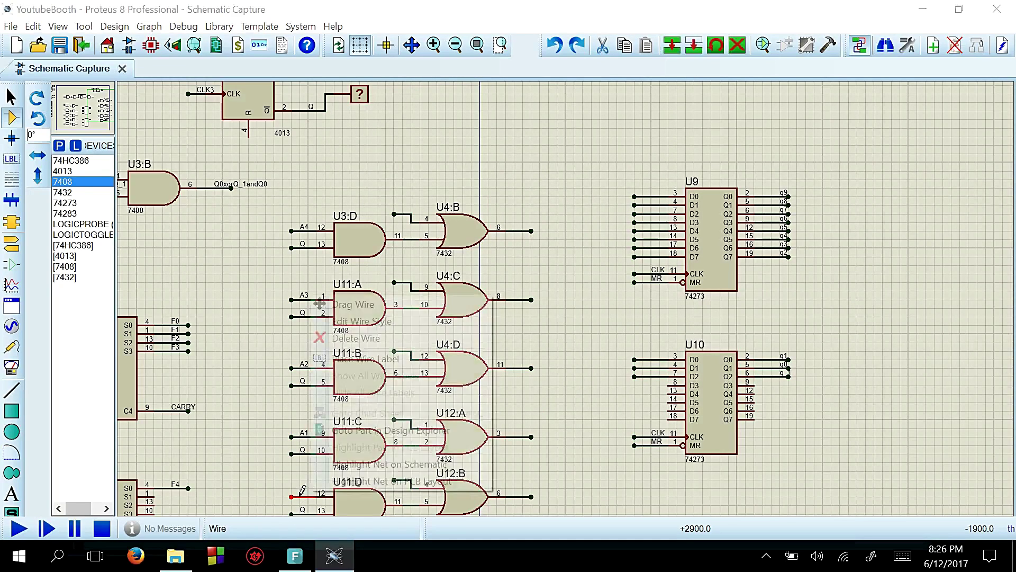
{"action": "left_click", "coordinate": [374, 356]}
{"action": "type", "text": "A"}
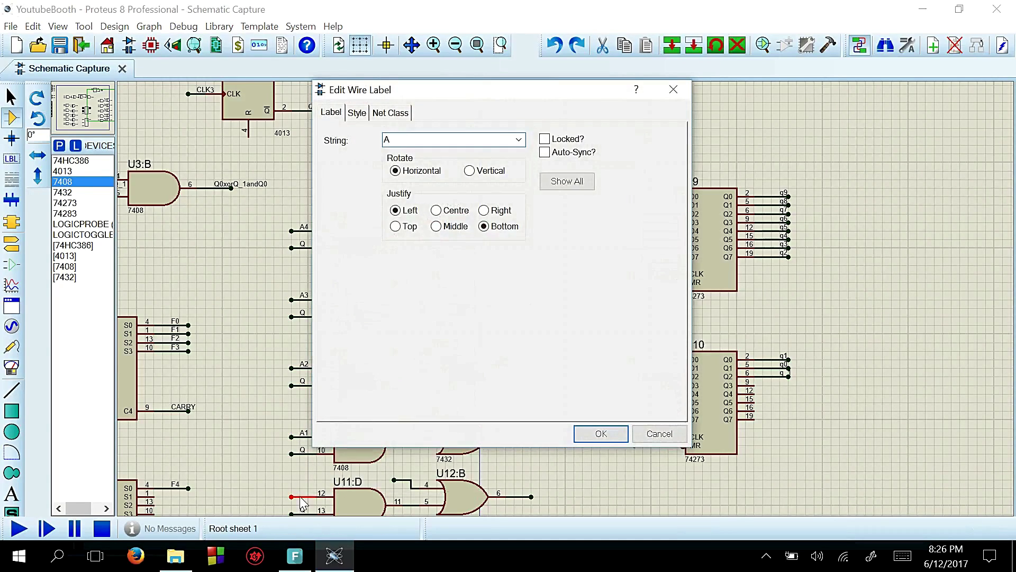
{"action": "type", "text": "0"}
{"action": "key", "text": "Return"}
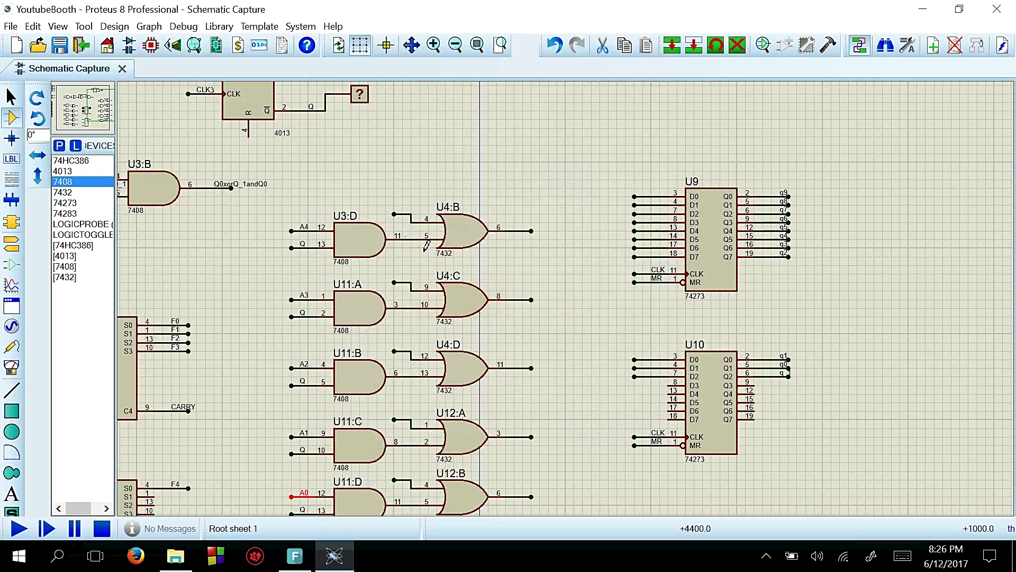
Label the upper input stub of the lowest OR gate q0 and that of the OR gate above it q1.
{"action": "right_click", "coordinate": [411, 477]}
{"action": "left_click", "coordinate": [471, 345]}
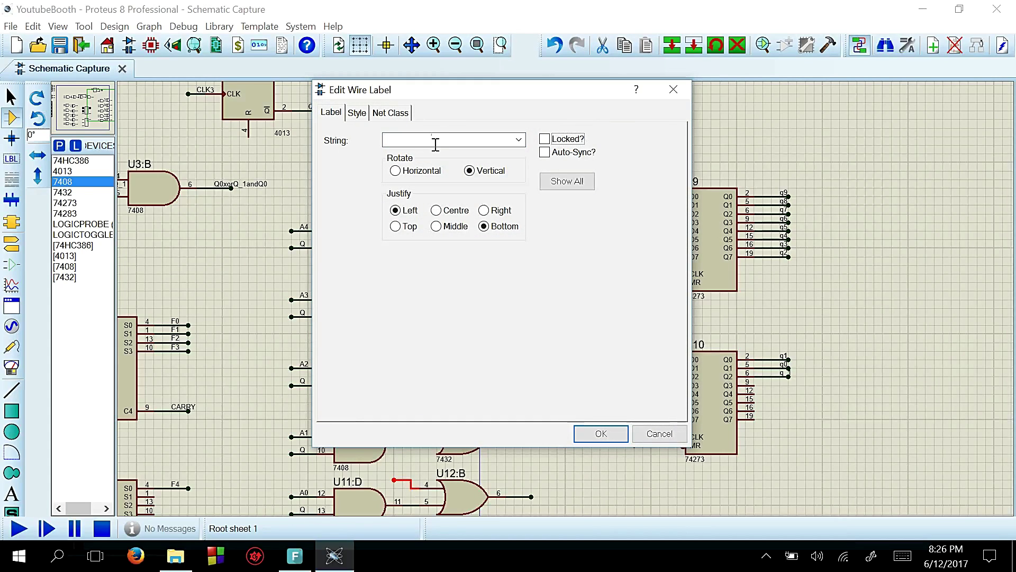
{"action": "type", "text": "0"}
{"action": "key", "text": "Return"}
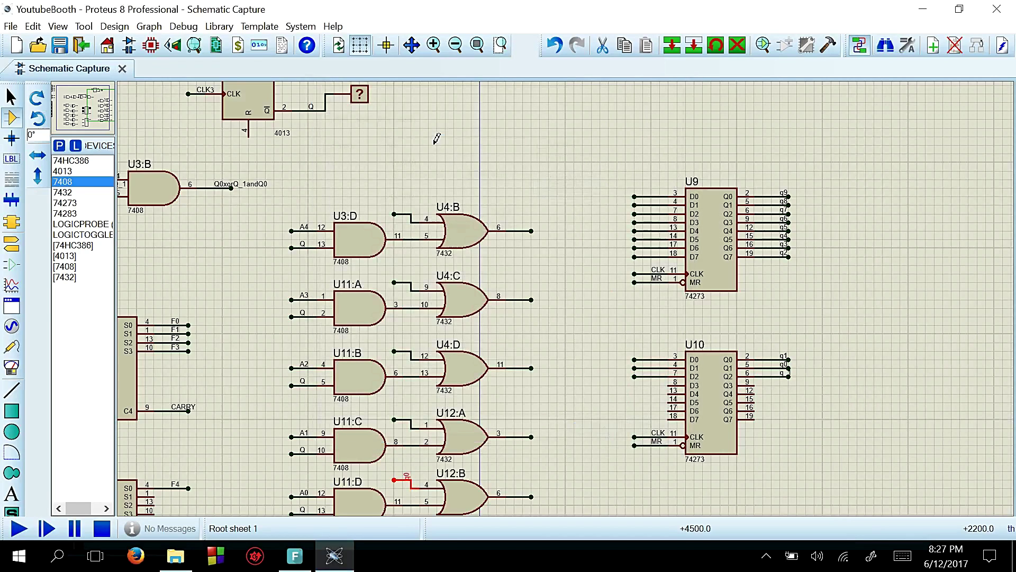
{"action": "right_click", "coordinate": [408, 416]}
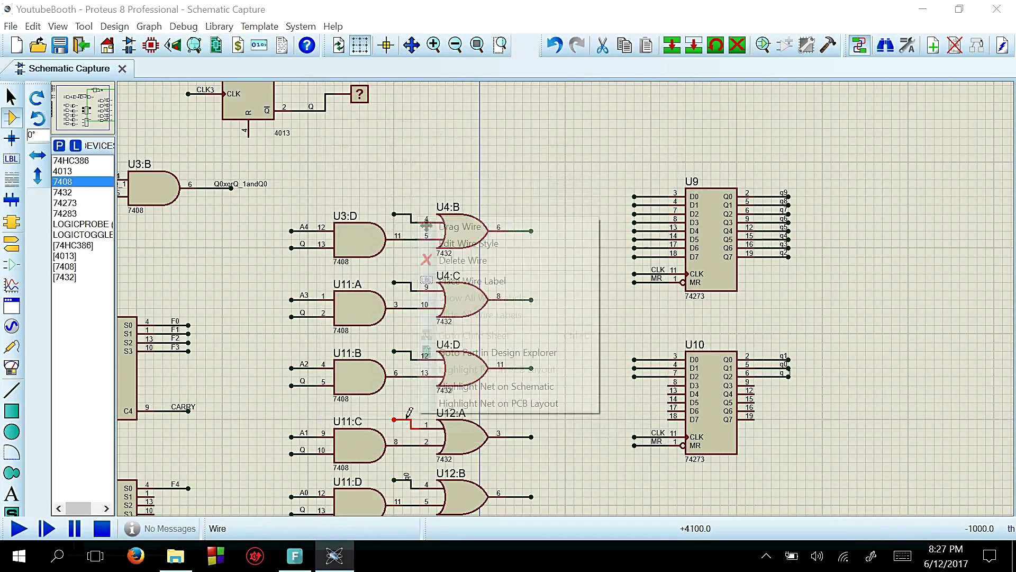
{"action": "left_click", "coordinate": [445, 278]}
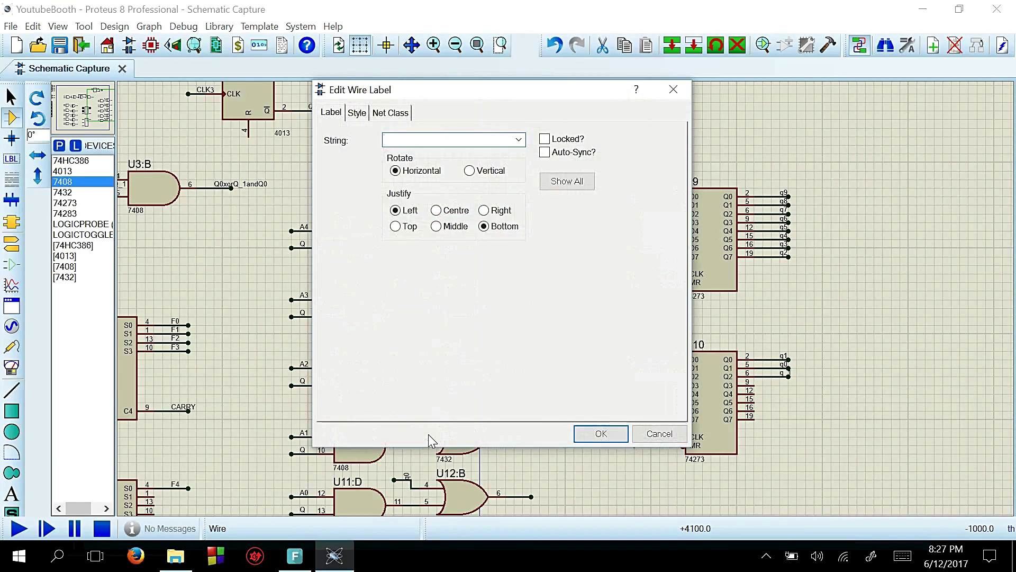
{"action": "key", "text": "Return"}
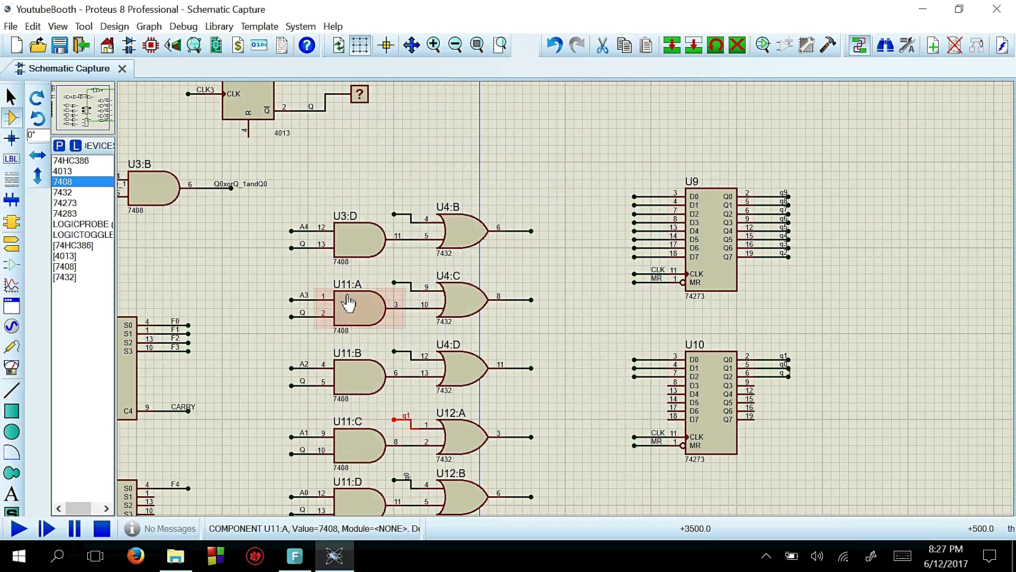
Place the wire label q2 on the upper input stub of the third OR gate in the column.
{"action": "right_click", "coordinate": [407, 349]}
{"action": "key", "text": "Escape"}
{"action": "right_click", "coordinate": [411, 352]}
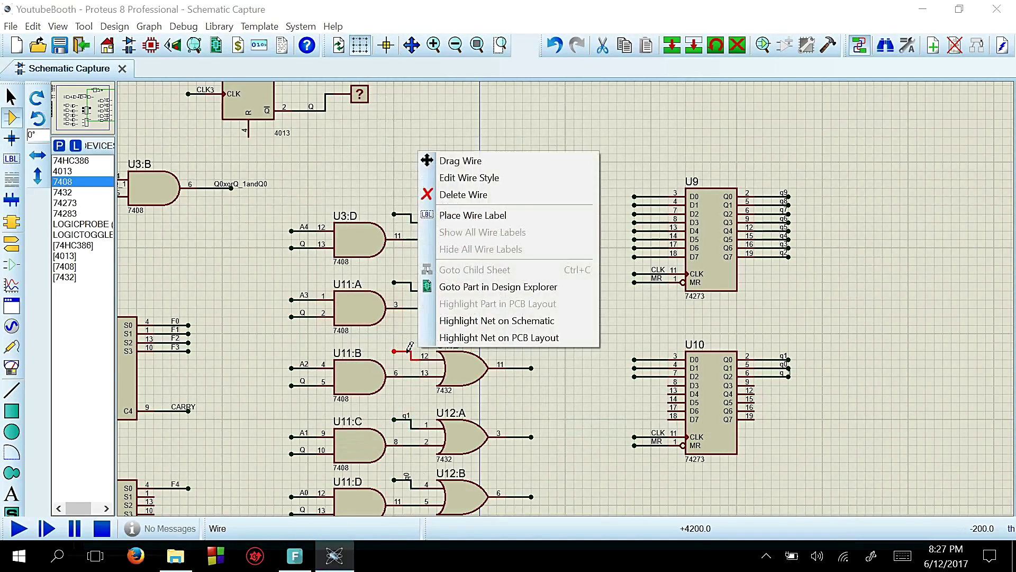
{"action": "left_click", "coordinate": [465, 216]}
{"action": "type", "text": "q2"}
{"action": "key", "text": "Return"}
Label the upper input stub of the second OR gate q3 and that of the first OR gate q4.
{"action": "right_click", "coordinate": [411, 279]}
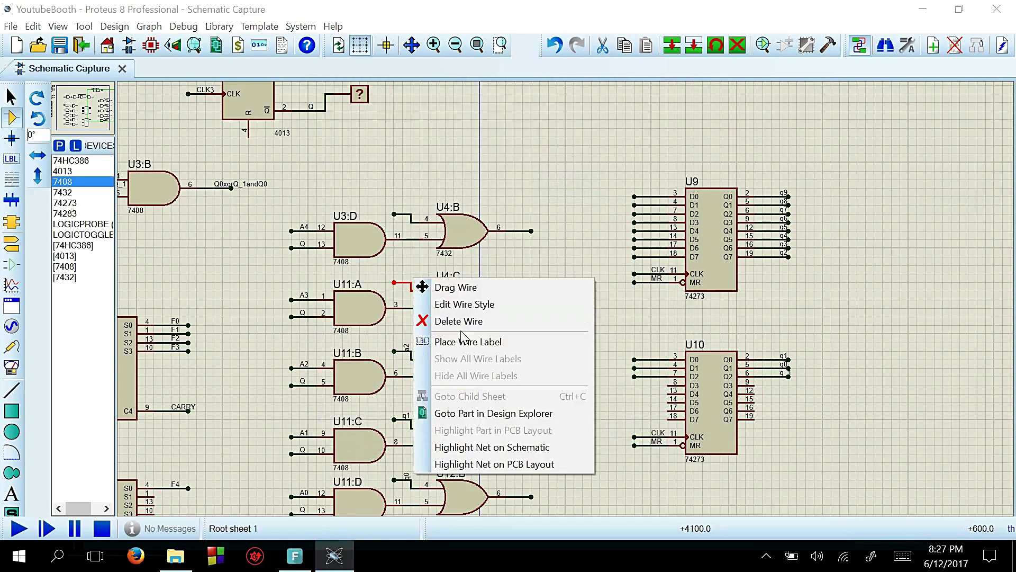
{"action": "left_click", "coordinate": [465, 341]}
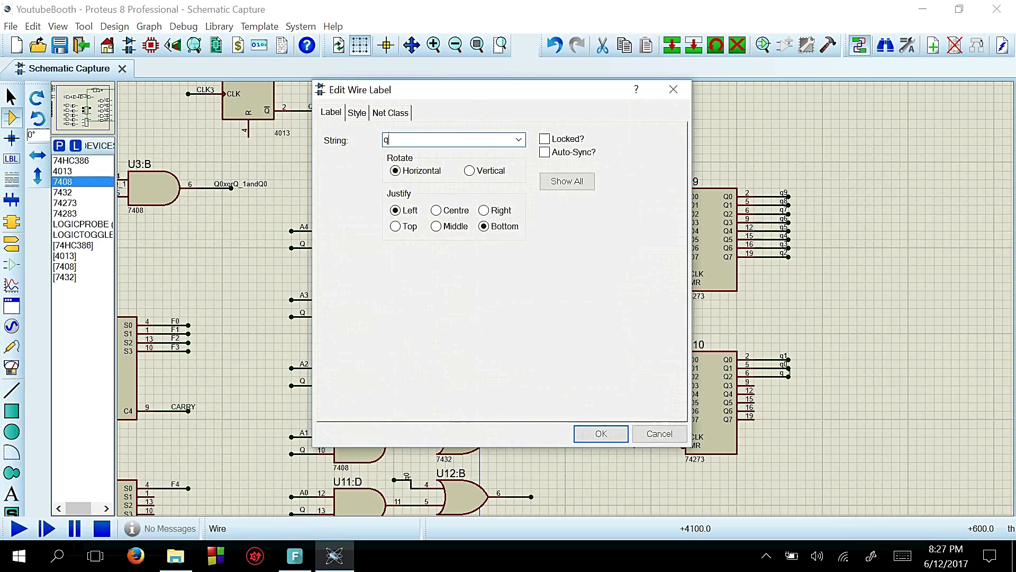
{"action": "type", "text": "q3"}
{"action": "key", "text": "Return"}
{"action": "right_click", "coordinate": [406, 211]}
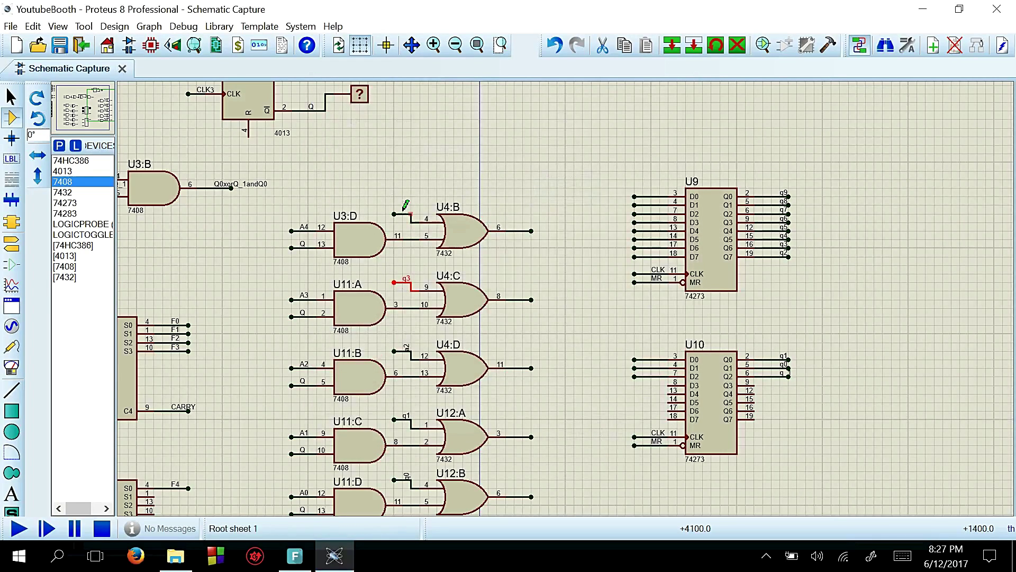
{"action": "left_click", "coordinate": [466, 273]}
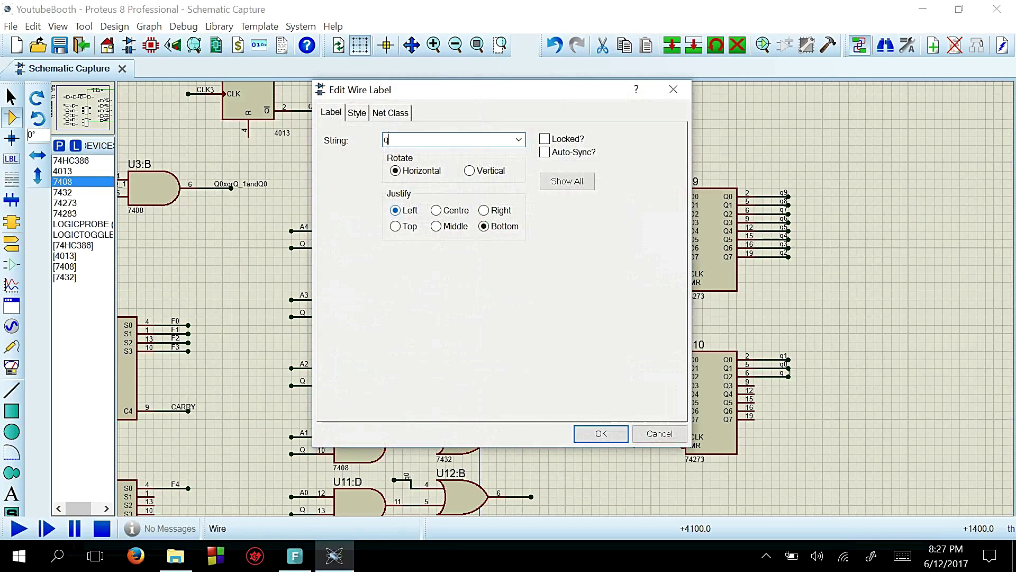
{"action": "key", "text": "Return"}
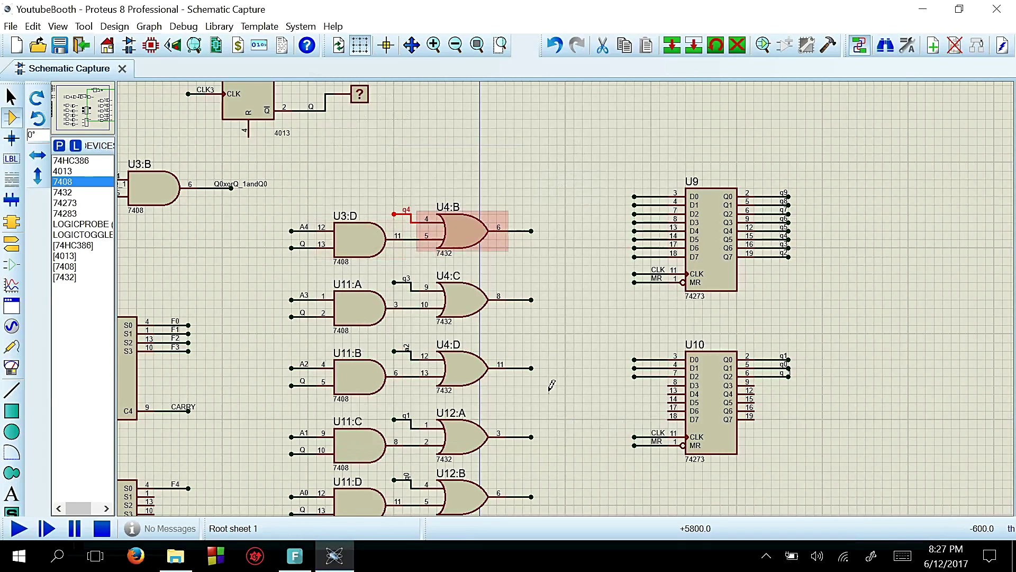
Label the output stub of the lowest OR gate x0 and that of the OR gate above it x1.
{"action": "right_click", "coordinate": [522, 494]}
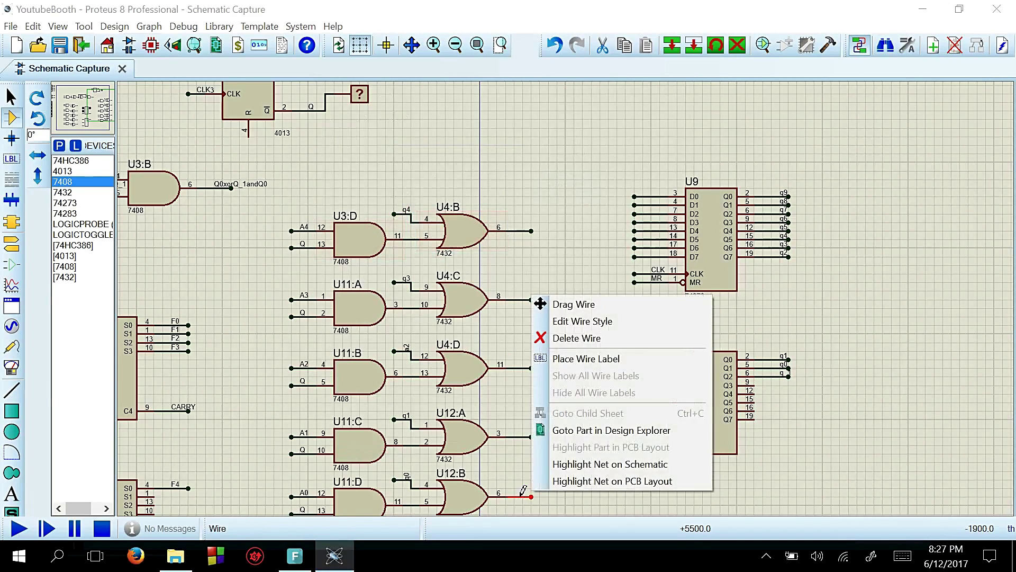
{"action": "left_click", "coordinate": [577, 358]}
{"action": "type", "text": "x"}
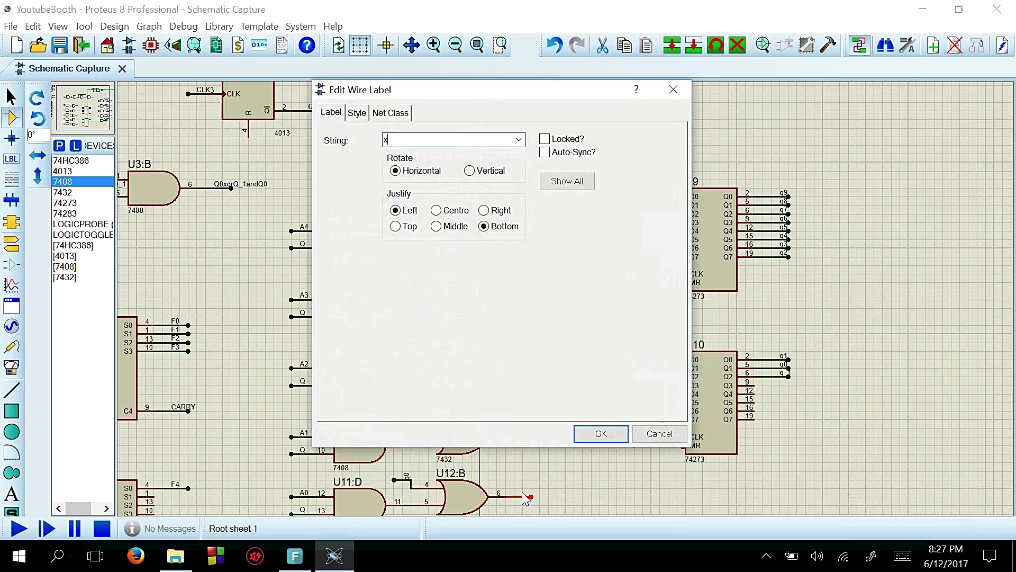
{"action": "type", "text": "0"}
{"action": "key", "text": "Return"}
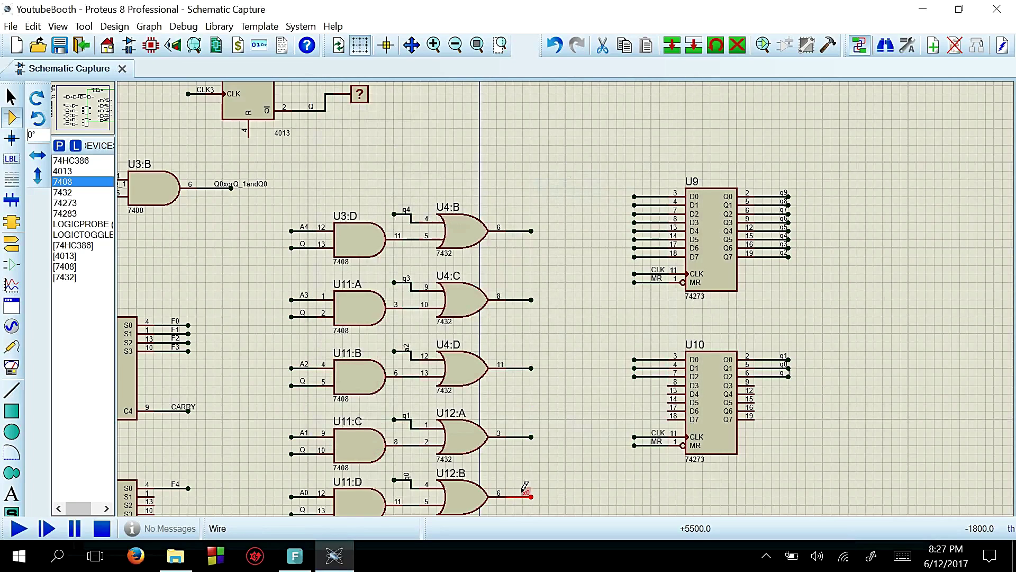
{"action": "right_click", "coordinate": [527, 433]}
{"action": "left_click", "coordinate": [587, 300]}
{"action": "key", "text": "Return"}
Label the output stub of the third OR gate x2 and that of the second OR gate x3.
{"action": "right_click", "coordinate": [524, 365]}
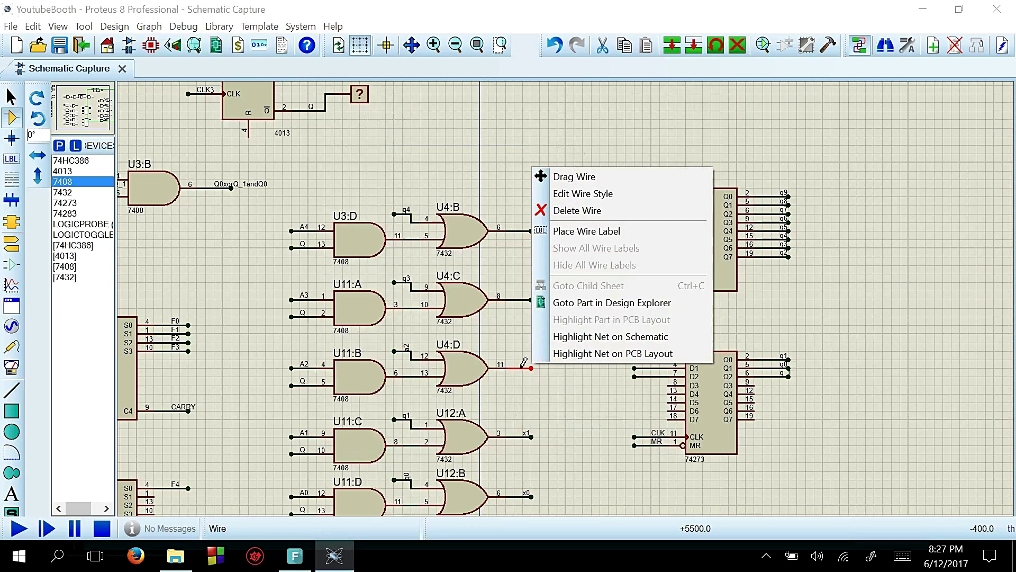
{"action": "left_click", "coordinate": [551, 231]}
{"action": "type", "text": "x2"}
{"action": "key", "text": "Return"}
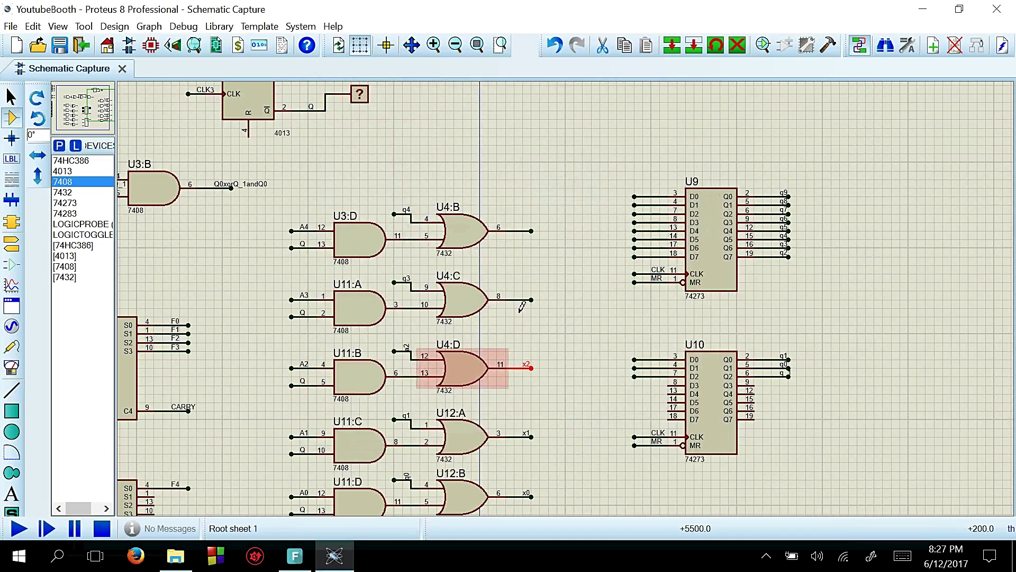
{"action": "right_click", "coordinate": [523, 298]}
{"action": "left_click", "coordinate": [555, 356]}
{"action": "type", "text": "x"}
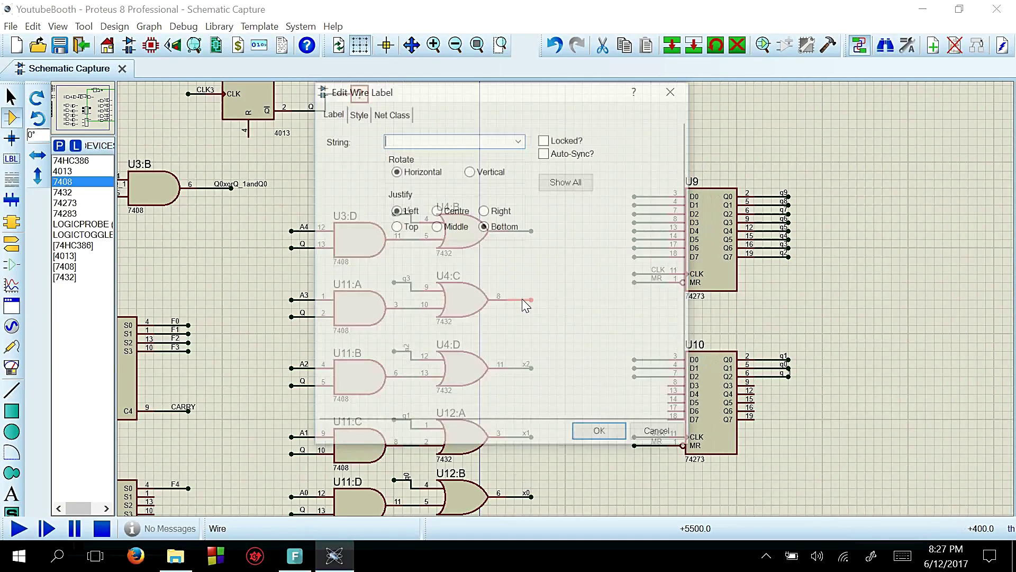
{"action": "type", "text": "3"}
{"action": "key", "text": "Return"}
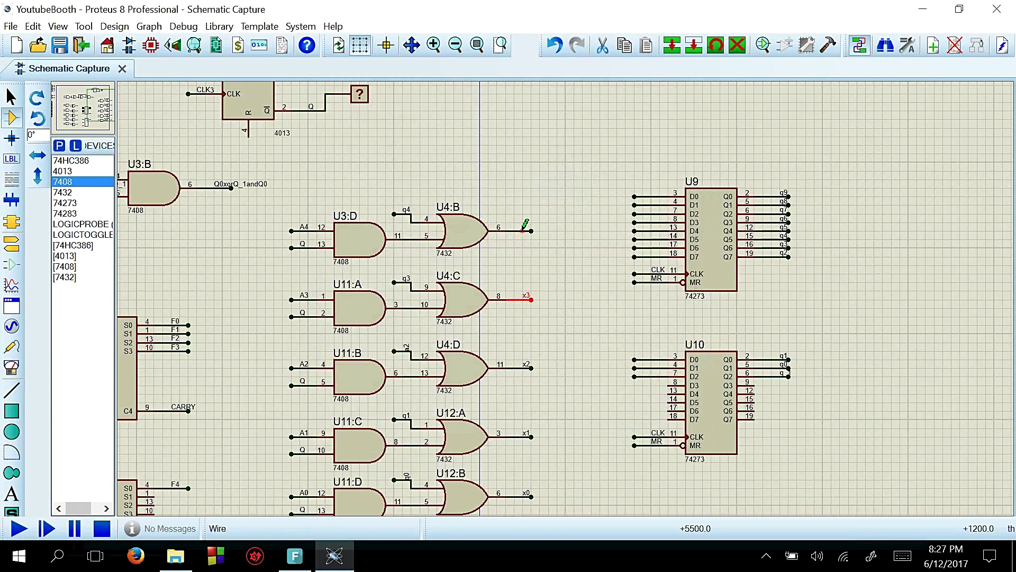
Place the wire label x4 on the output stub of the first OR gate in the column.
{"action": "right_click", "coordinate": [523, 229]}
{"action": "left_click", "coordinate": [587, 289]}
{"action": "type", "text": "x4"}
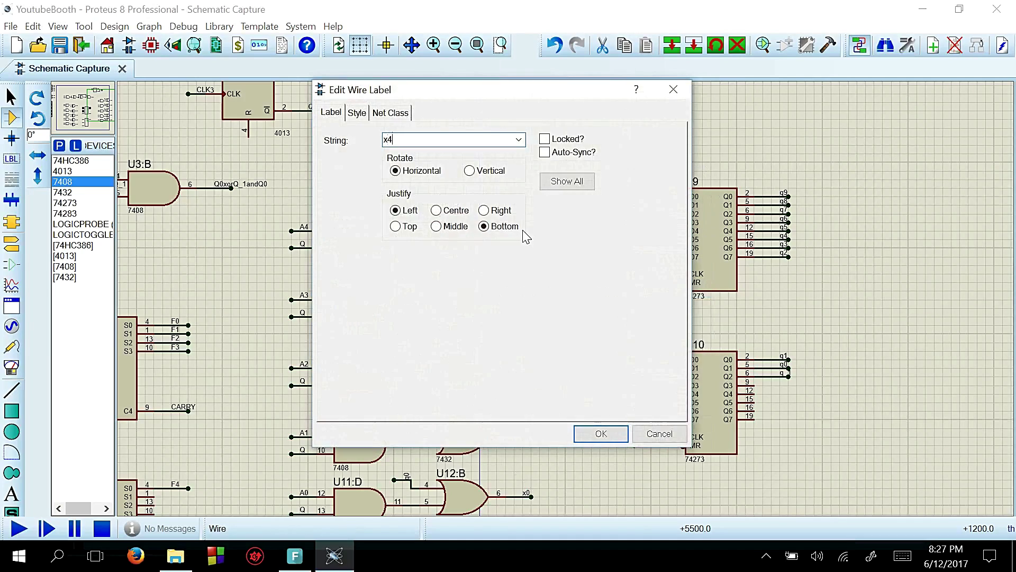
{"action": "key", "text": "Return"}
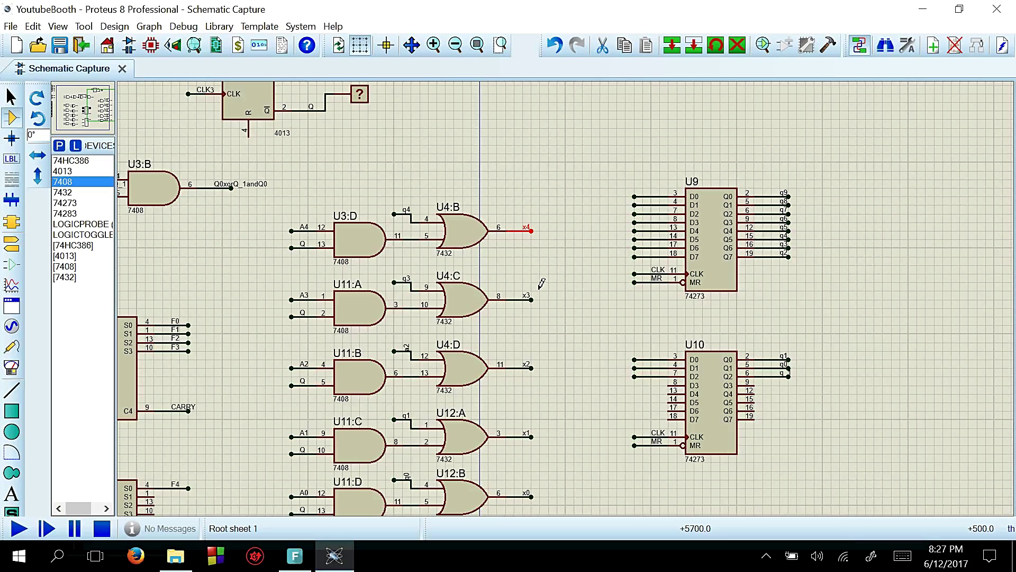
Label the input stubs of pins D0 and D1 on register U9 both F4.
{"action": "right_click", "coordinate": [651, 194]}
{"action": "left_click", "coordinate": [688, 257]}
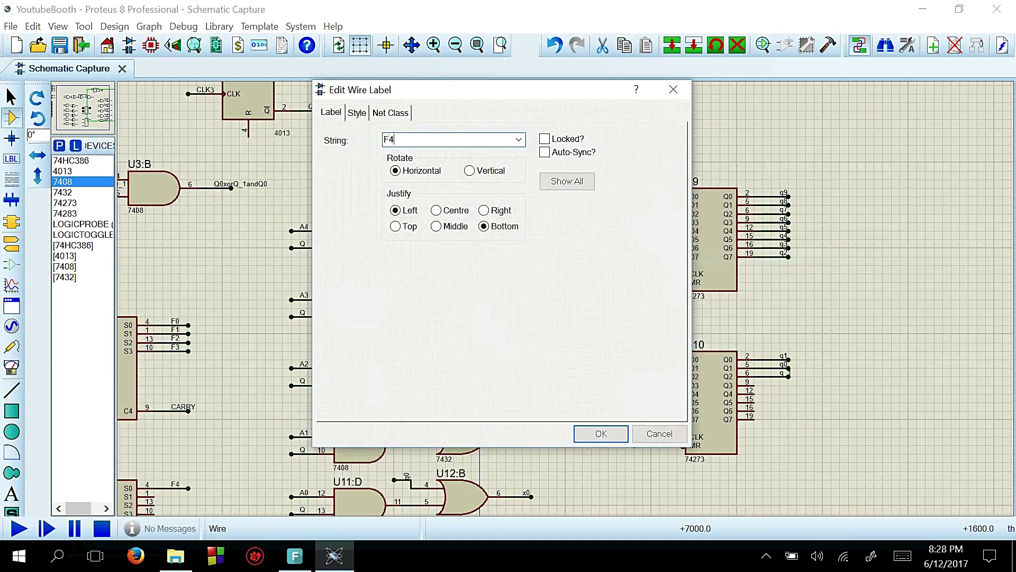
{"action": "key", "text": "Return"}
{"action": "right_click", "coordinate": [656, 205]}
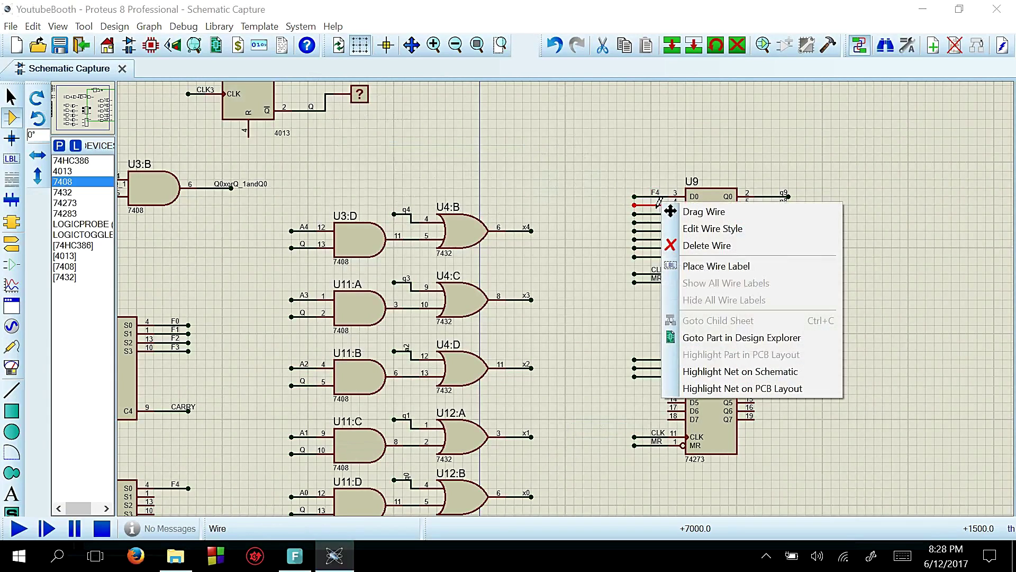
{"action": "left_click", "coordinate": [694, 263]}
{"action": "type", "text": "F3"}
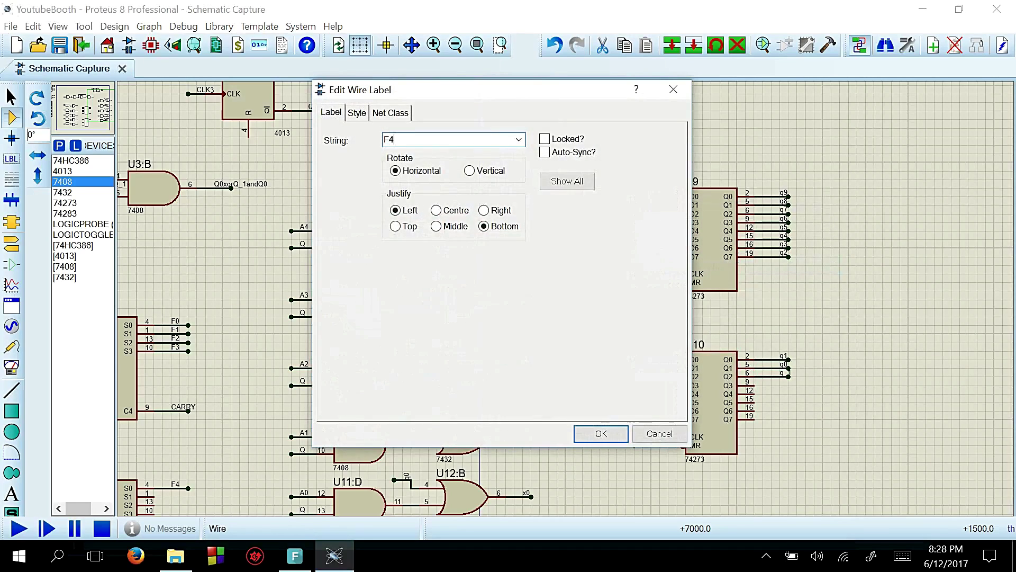
{"action": "key", "text": "Return"}
Label the D2 input stub of register U9 F3 and the D3 input stub F2.
{"action": "right_click", "coordinate": [660, 211]}
{"action": "key", "text": "Escape"}
{"action": "right_click", "coordinate": [660, 212]}
{"action": "left_click", "coordinate": [695, 274]}
{"action": "key", "text": "Return"}
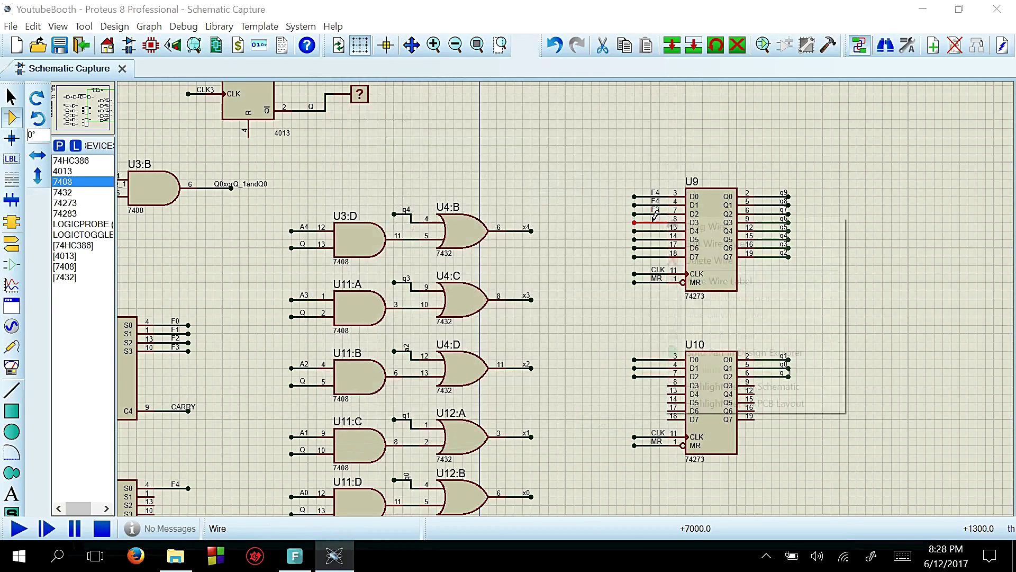
{"action": "right_click", "coordinate": [655, 215]}
{"action": "left_click", "coordinate": [695, 279]}
{"action": "type", "text": "F2"}
{"action": "key", "text": "Return"}
Label the D4 input stub of register U9 F1 and the D5 input stub F0.
{"action": "right_click", "coordinate": [657, 230]}
{"action": "left_click", "coordinate": [704, 290]}
{"action": "type", "text": "F1"}
{"action": "key", "text": "Return"}
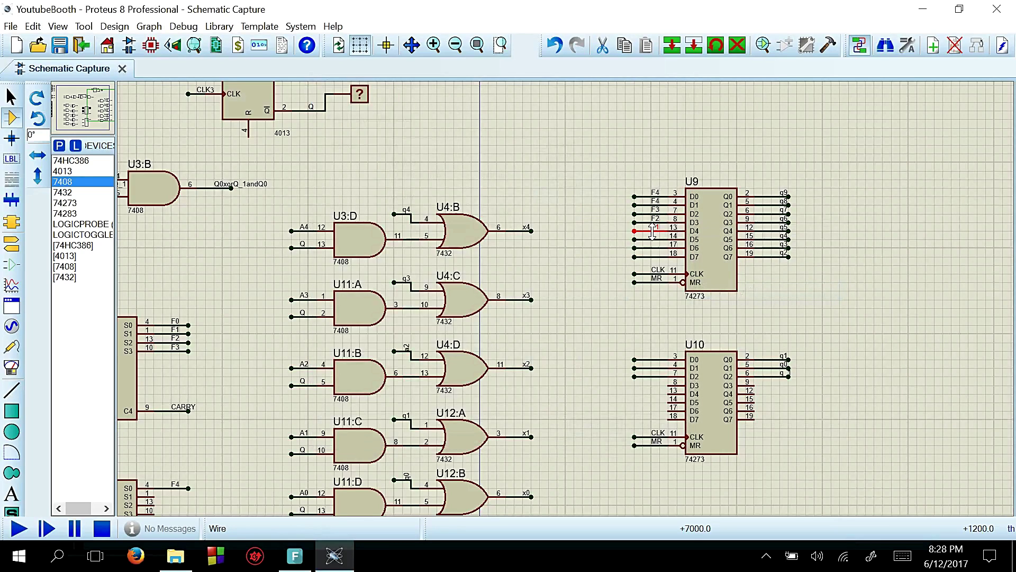
{"action": "right_click", "coordinate": [657, 239]}
{"action": "left_click", "coordinate": [704, 297]}
{"action": "type", "text": "F0"}
{"action": "key", "text": "Return"}
Label the D6 input stub of register U9 x4 and the D7 input stub x3.
{"action": "right_click", "coordinate": [654, 245]}
{"action": "left_click", "coordinate": [704, 297]}
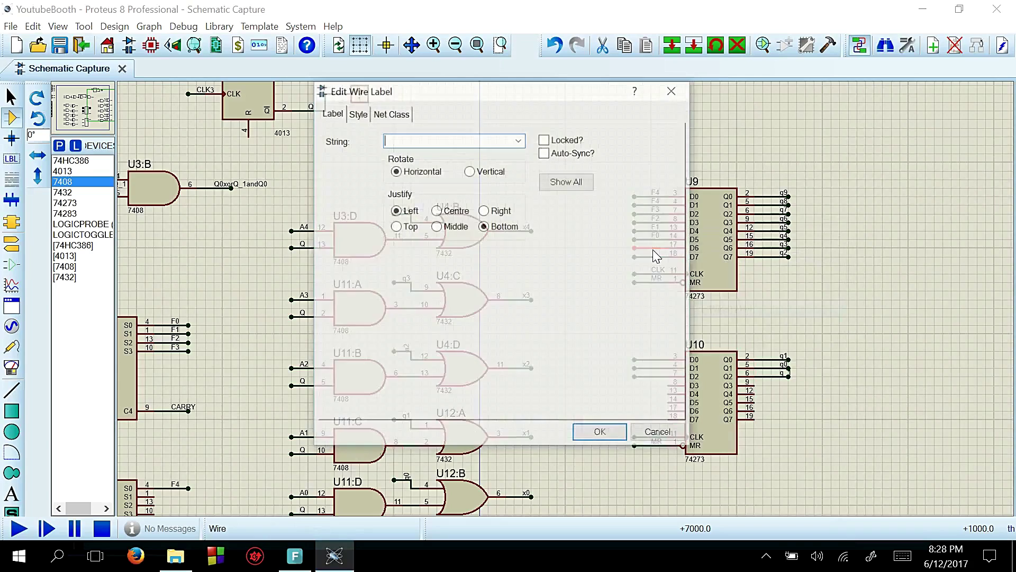
{"action": "type", "text": "x4"}
{"action": "key", "text": "Return"}
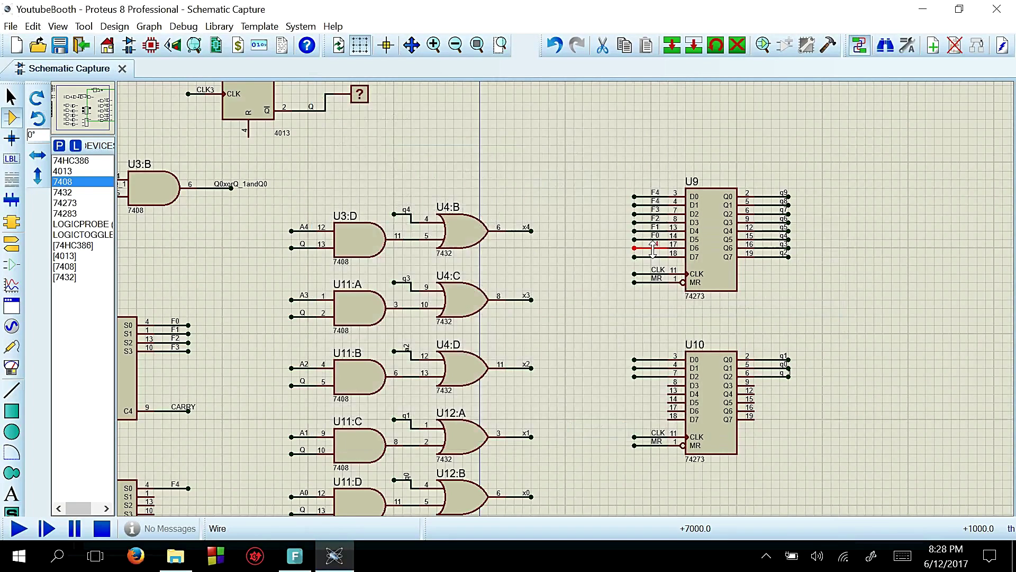
{"action": "right_click", "coordinate": [651, 253]}
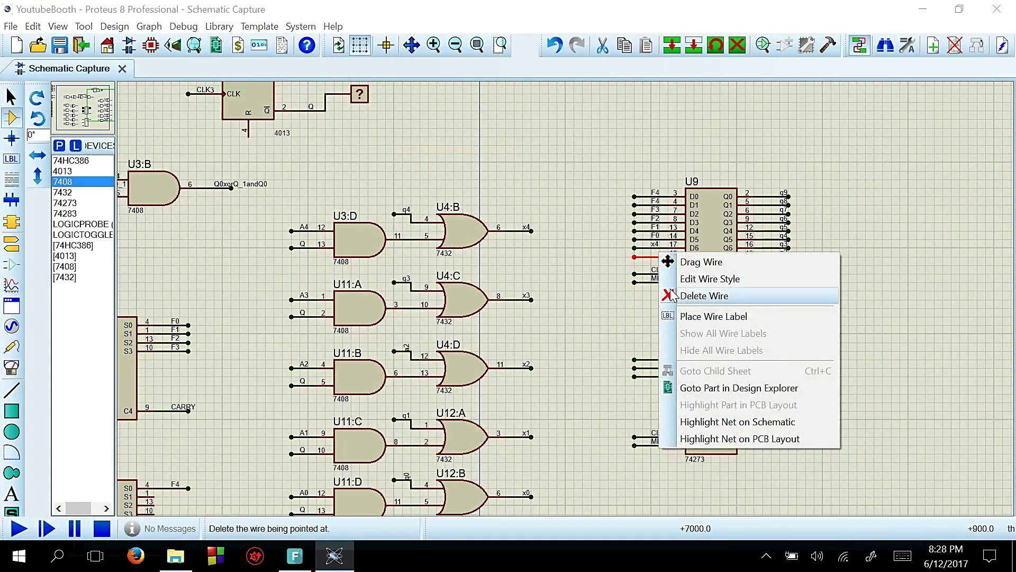
{"action": "left_click", "coordinate": [704, 313]}
{"action": "type", "text": "x3"}
{"action": "key", "text": "Return"}
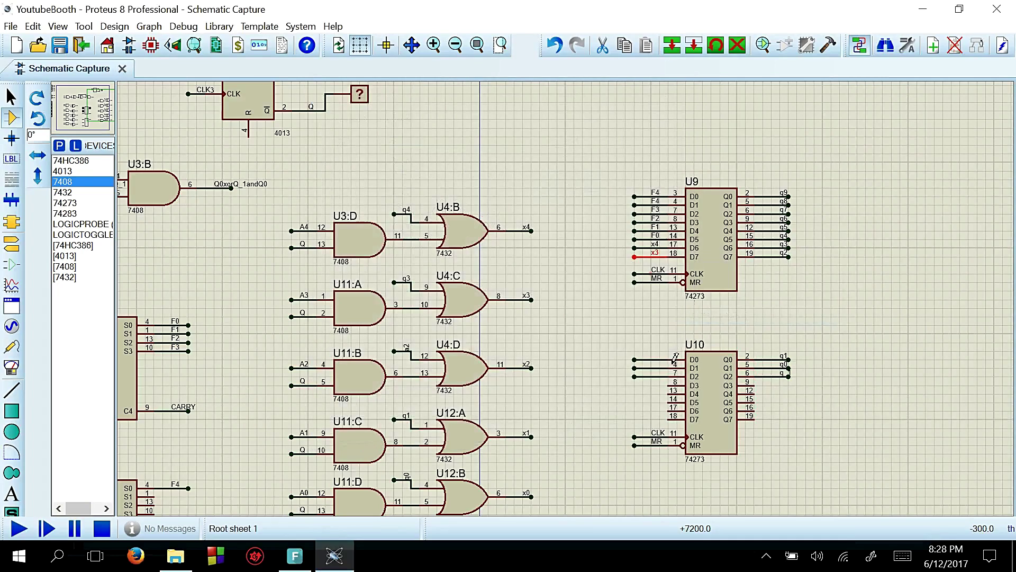
Label the D0 input stub of register U10 x2 and the D1 input stub x1.
{"action": "right_click", "coordinate": [651, 360]}
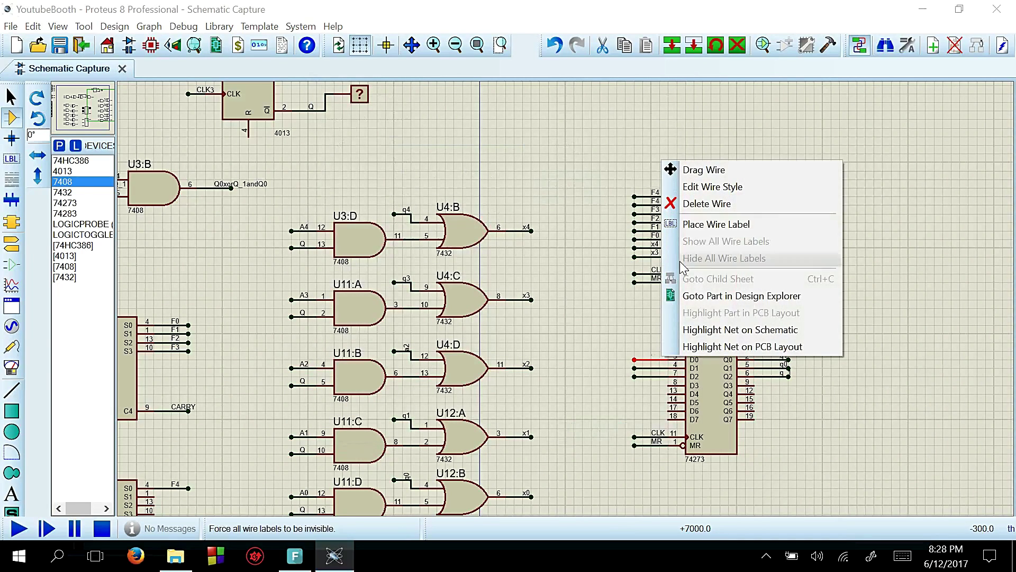
{"action": "left_click", "coordinate": [704, 222]}
{"action": "type", "text": "x2"}
{"action": "key", "text": "Return"}
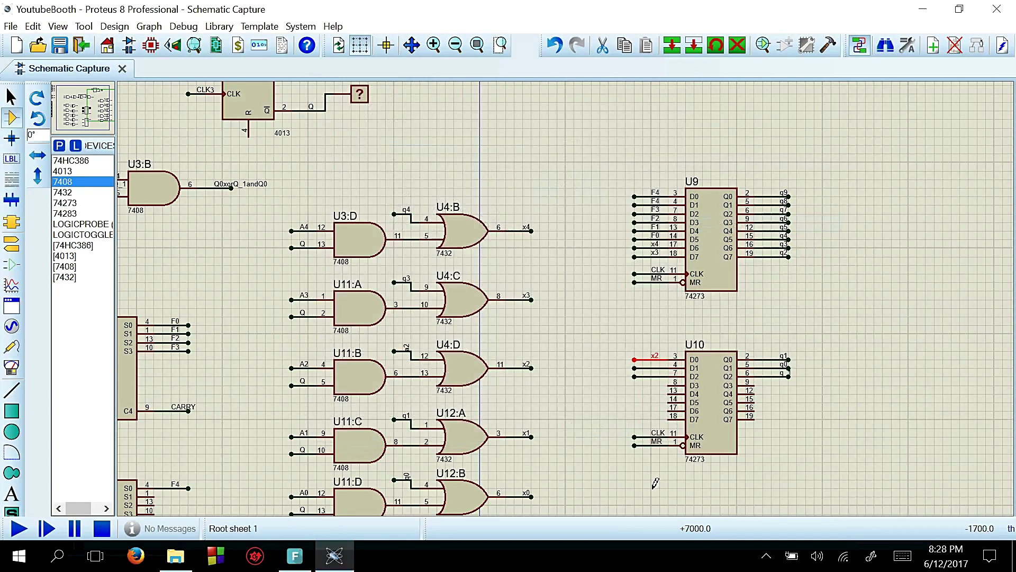
{"action": "right_click", "coordinate": [662, 368]}
{"action": "left_click", "coordinate": [704, 233]}
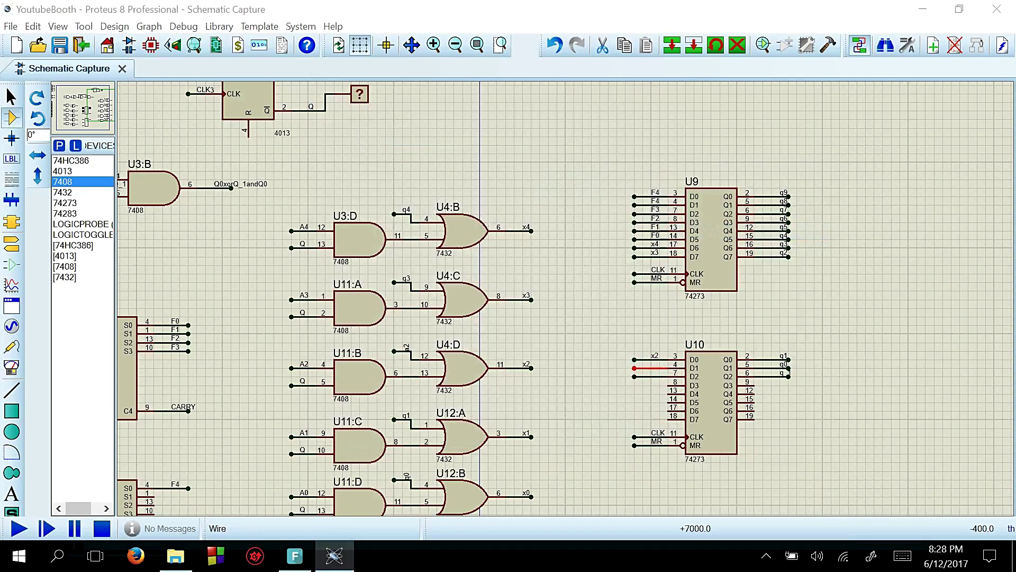
{"action": "type", "text": "x1"}
{"action": "key", "text": "Return"}
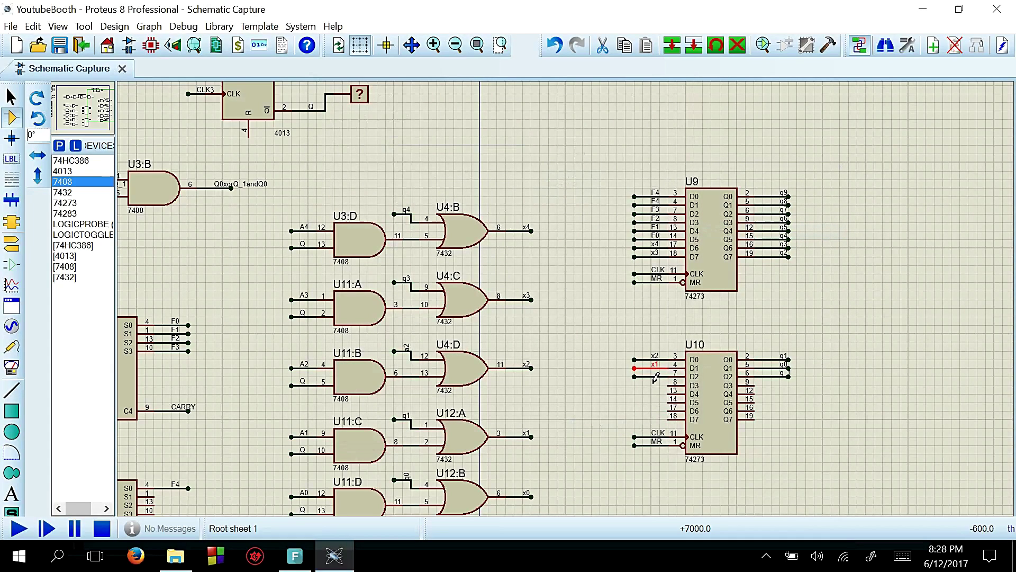
Place the wire label x0 on the D2 input stub of register U10.
{"action": "right_click", "coordinate": [659, 377]}
{"action": "left_click", "coordinate": [688, 240]}
{"action": "type", "text": "x"}
{"action": "left_click", "coordinate": [653, 376]}
Review the whole schematic, from the registers and gate columns back to the input toggles and output probes.
{"action": "scroll", "coordinate": [487, 365], "scroll_direction": "down", "scroll_amount": 3}
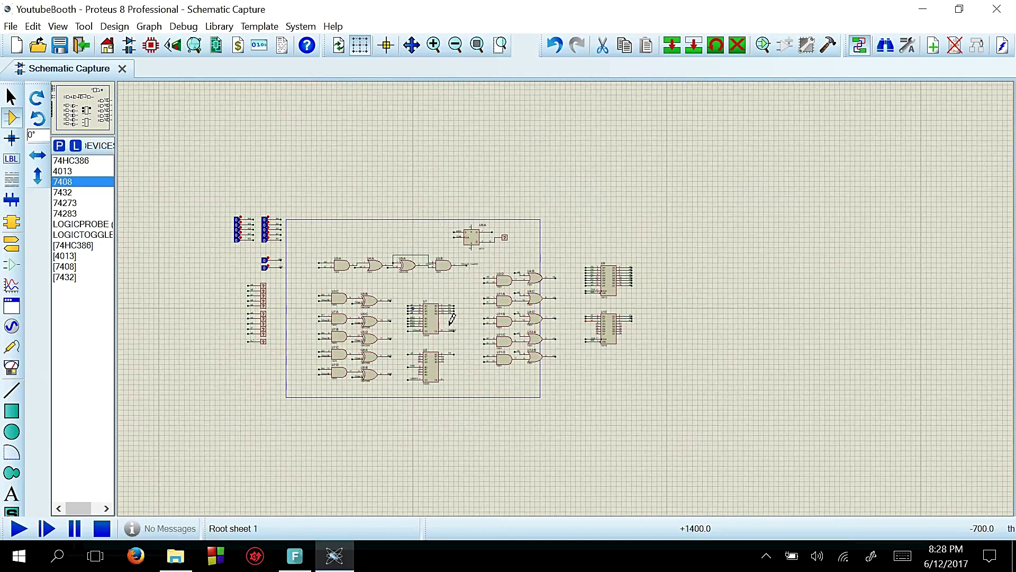
{"action": "scroll", "coordinate": [452, 319], "scroll_direction": "up", "scroll_amount": 3}
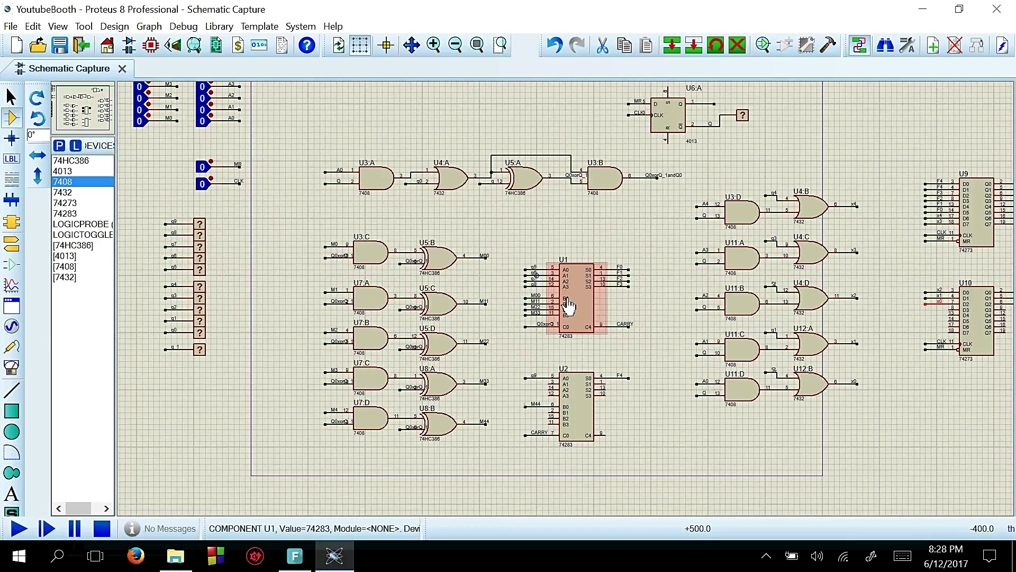
{"action": "scroll", "coordinate": [980, 324], "scroll_direction": "down", "scroll_amount": 1}
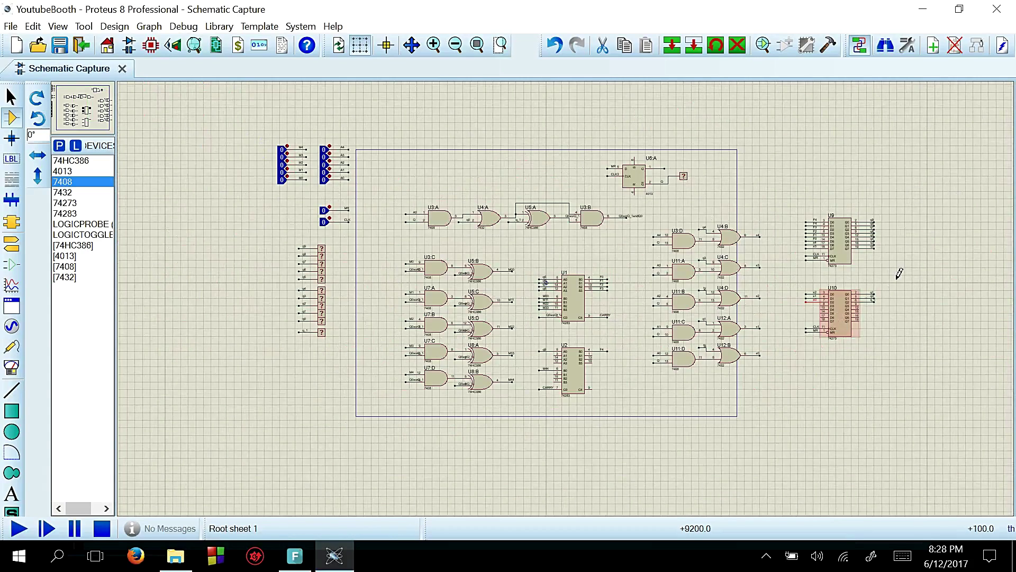
{"action": "scroll", "coordinate": [895, 273], "scroll_direction": "up", "scroll_amount": 1}
{"action": "scroll", "coordinate": [317, 373], "scroll_direction": "down", "scroll_amount": 2}
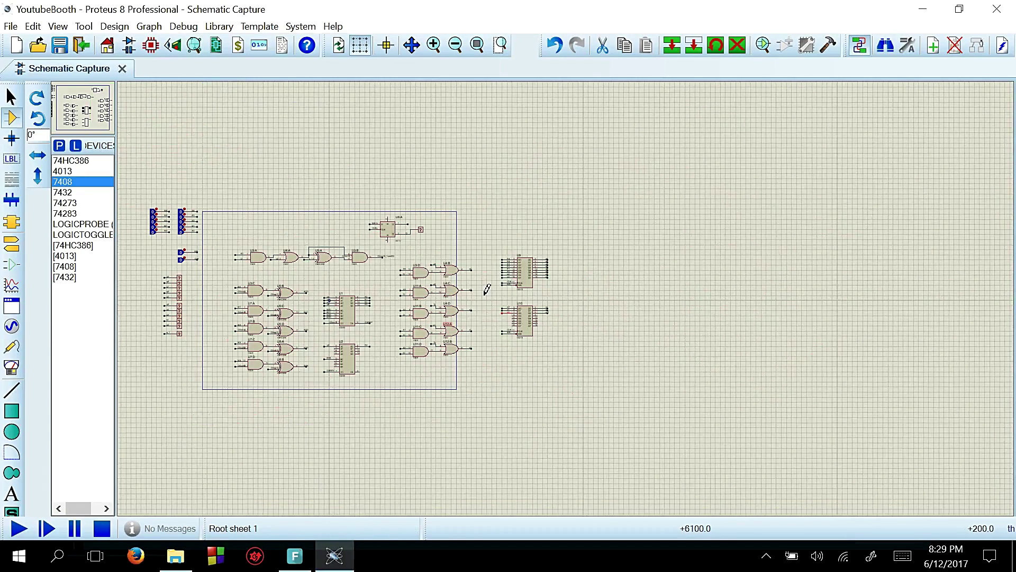
{"action": "scroll", "coordinate": [487, 290], "scroll_direction": "up", "scroll_amount": 1}
{"action": "scroll", "coordinate": [508, 332], "scroll_direction": "up", "scroll_amount": 2}
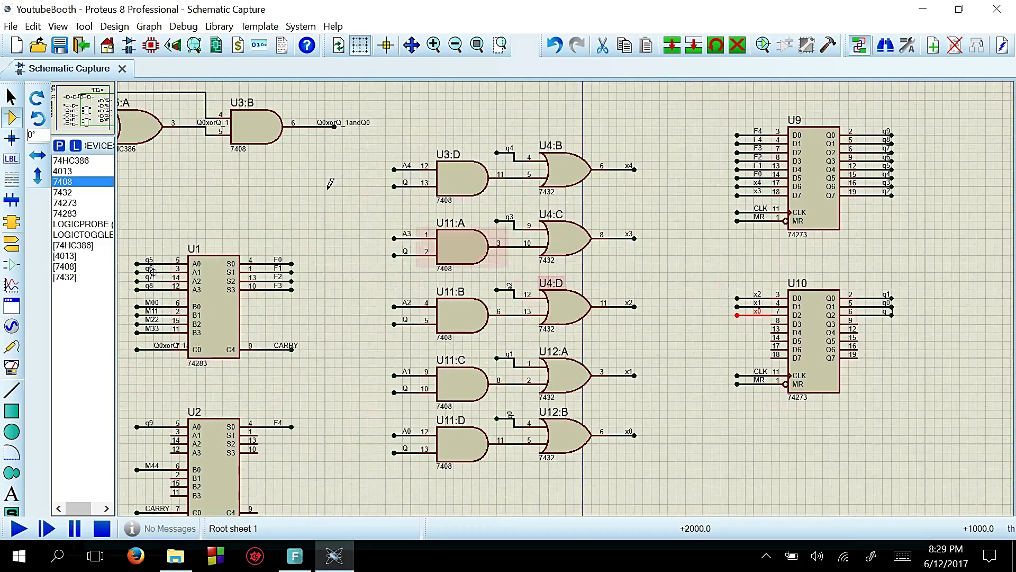
{"action": "left_click_drag", "start_coordinate": [110, 124], "coordinate": [84, 100]}
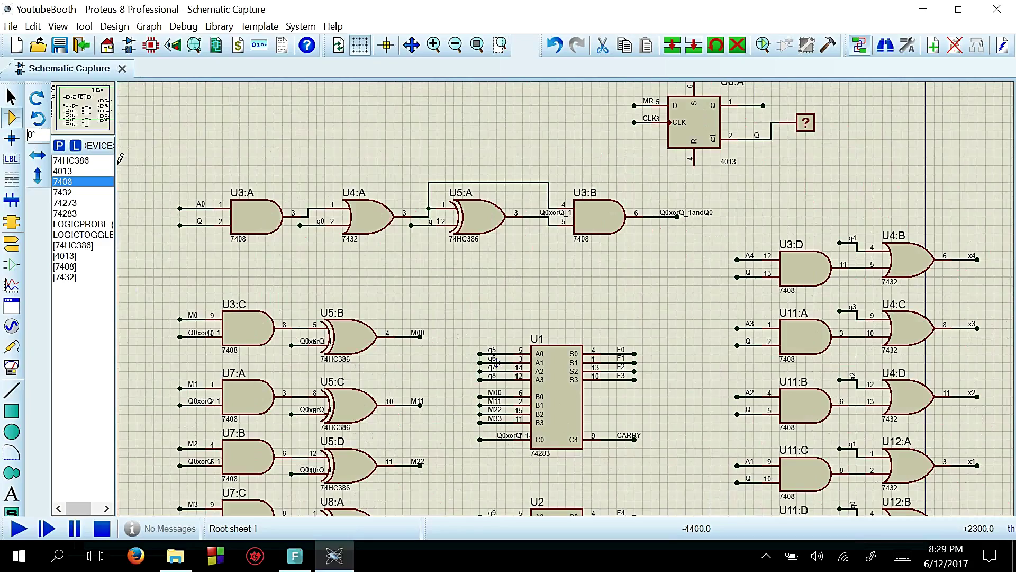
{"action": "left_click_drag", "start_coordinate": [91, 112], "coordinate": [64, 99]}
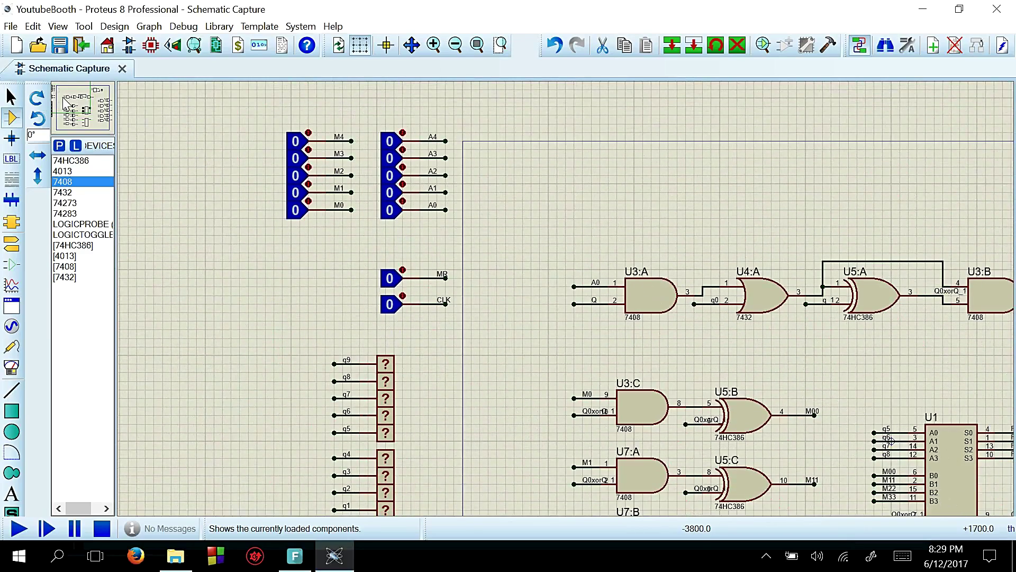
Move the column of q9 to q_1 logic probes beside the M input toggles, outside the circuit frame.
{"action": "scroll", "coordinate": [363, 321], "scroll_direction": "down", "scroll_amount": 2}
{"action": "left_click_drag", "start_coordinate": [343, 330], "coordinate": [496, 502]}
{"action": "left_click_drag", "start_coordinate": [464, 451], "coordinate": [338, 336]}
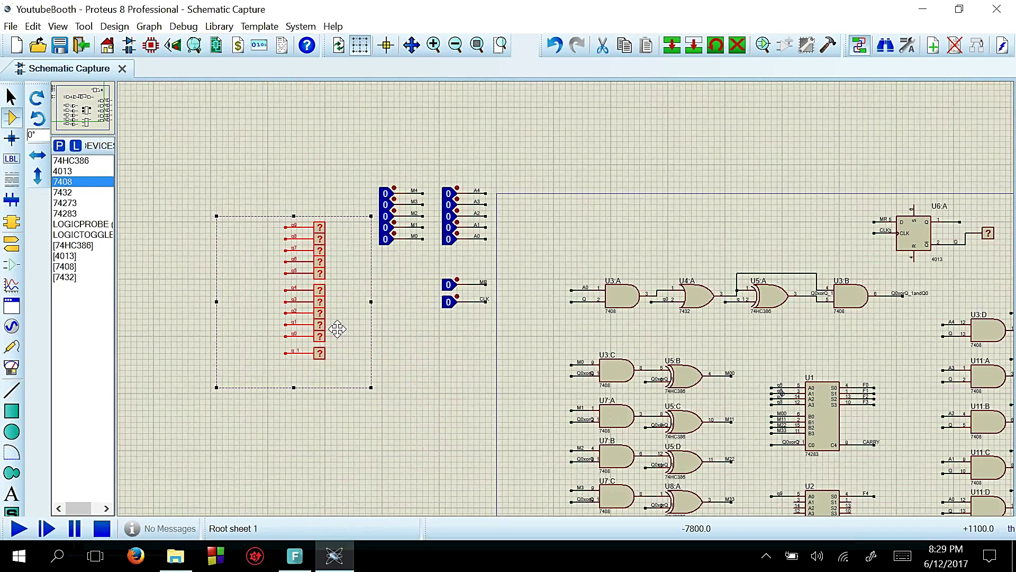
{"action": "left_click", "coordinate": [341, 353]}
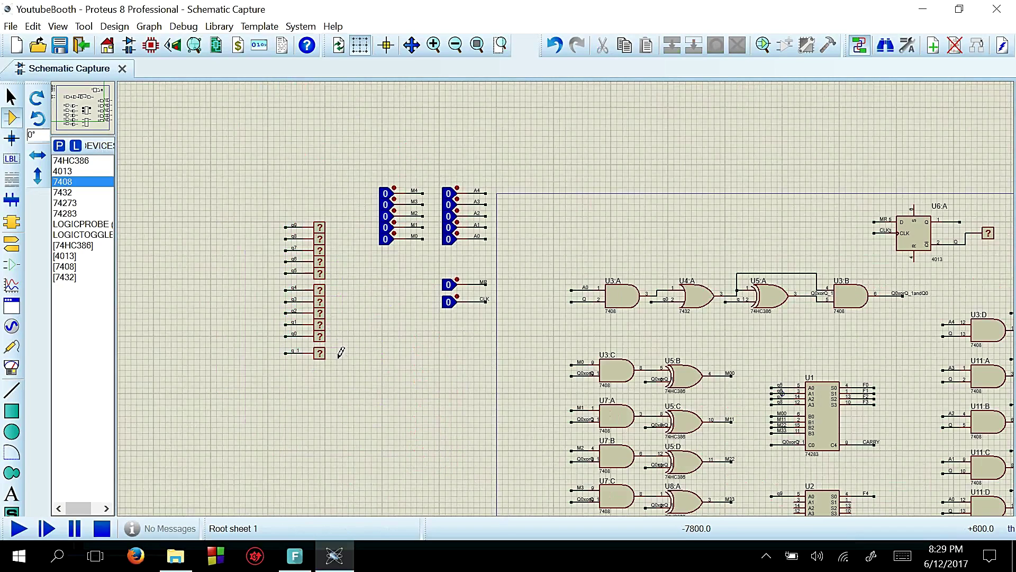
Start the simulation and set the MR, M1 and A2 logic toggles to 1.
{"action": "left_click", "coordinate": [75, 118]}
{"action": "left_click", "coordinate": [72, 109]}
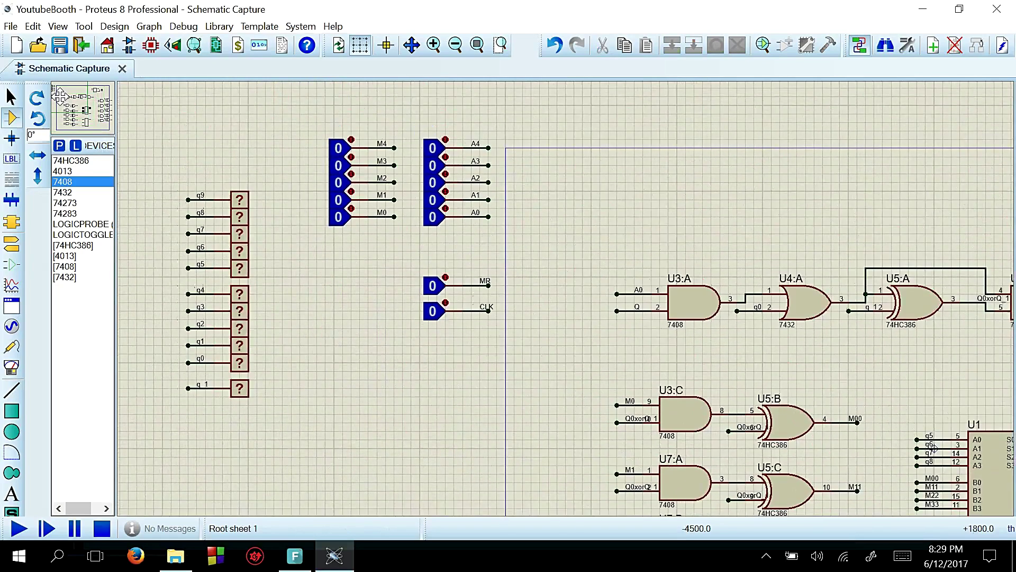
{"action": "left_click", "coordinate": [19, 528]}
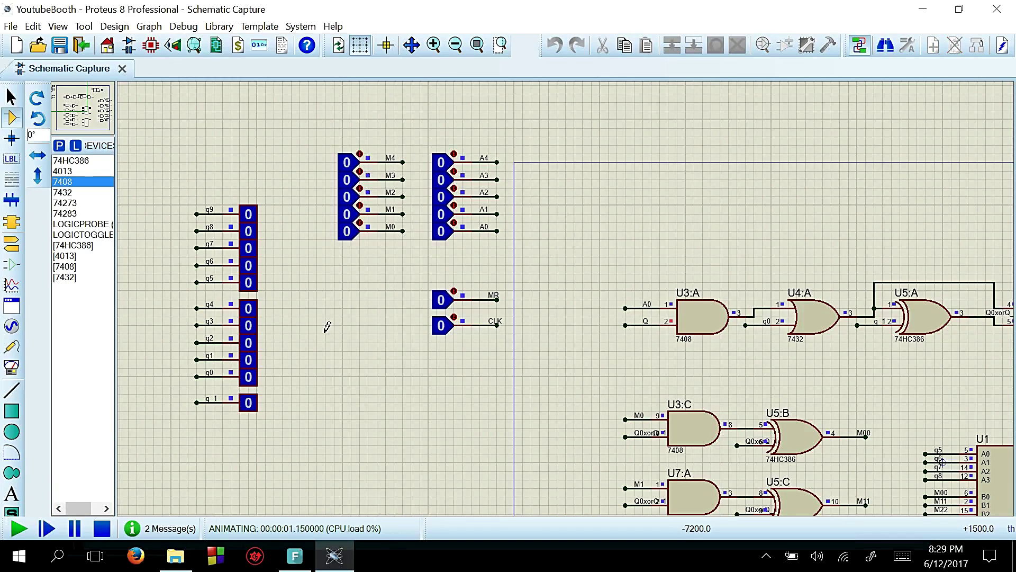
{"action": "left_click", "coordinate": [455, 288]}
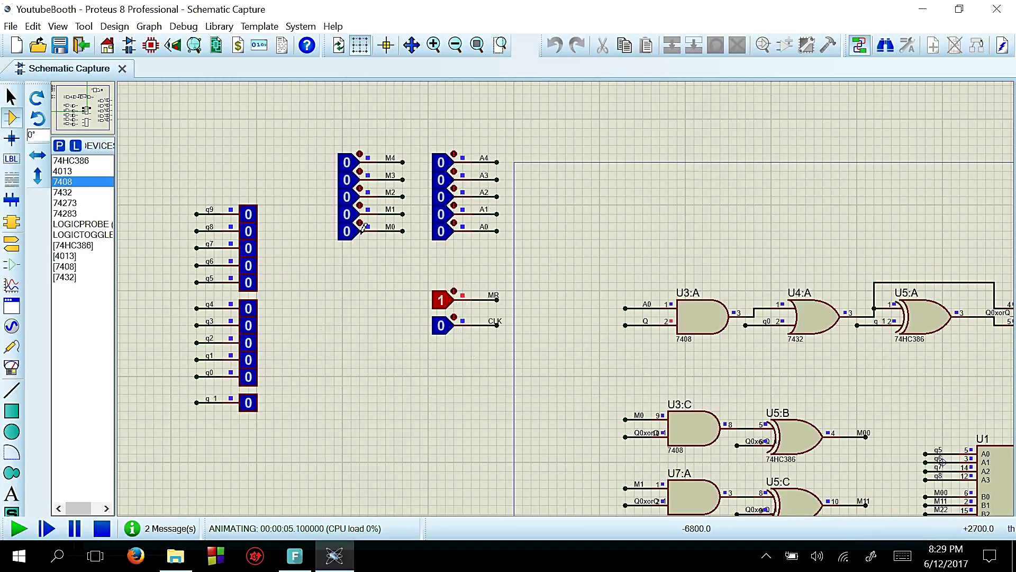
{"action": "left_click", "coordinate": [360, 205]}
{"action": "left_click", "coordinate": [454, 188]}
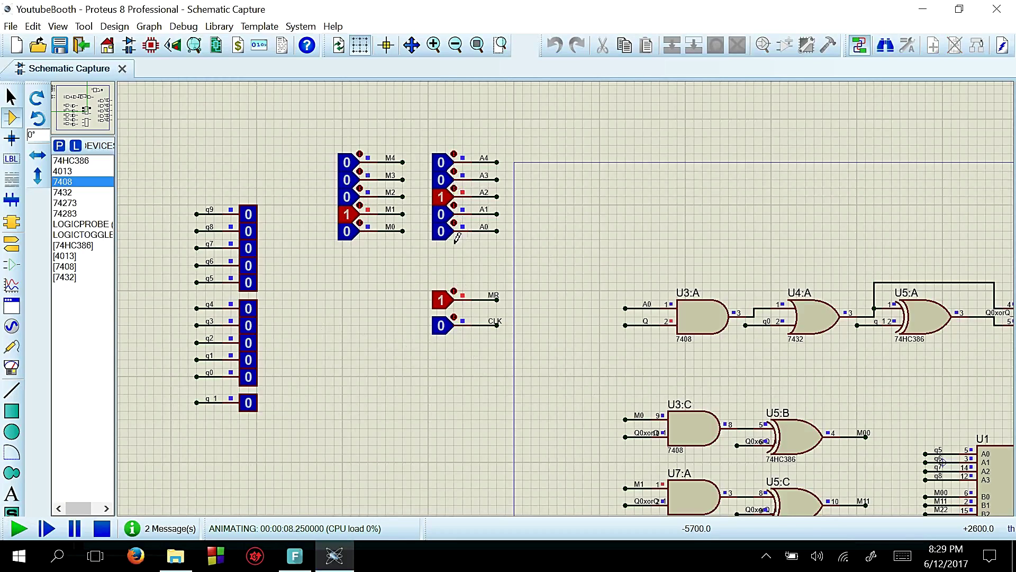
Switch the CLK toggle on and off for five clock pulses, and stop the simulation.
{"action": "left_click", "coordinate": [442, 326]}
{"action": "left_click", "coordinate": [443, 326]}
{"action": "left_click", "coordinate": [443, 325]}
{"action": "left_click", "coordinate": [443, 325]}
{"action": "left_click", "coordinate": [443, 326]}
{"action": "left_click", "coordinate": [442, 326]}
{"action": "left_click", "coordinate": [443, 327]}
{"action": "left_click", "coordinate": [444, 326]}
{"action": "left_click", "coordinate": [444, 326]}
{"action": "left_click", "coordinate": [443, 327]}
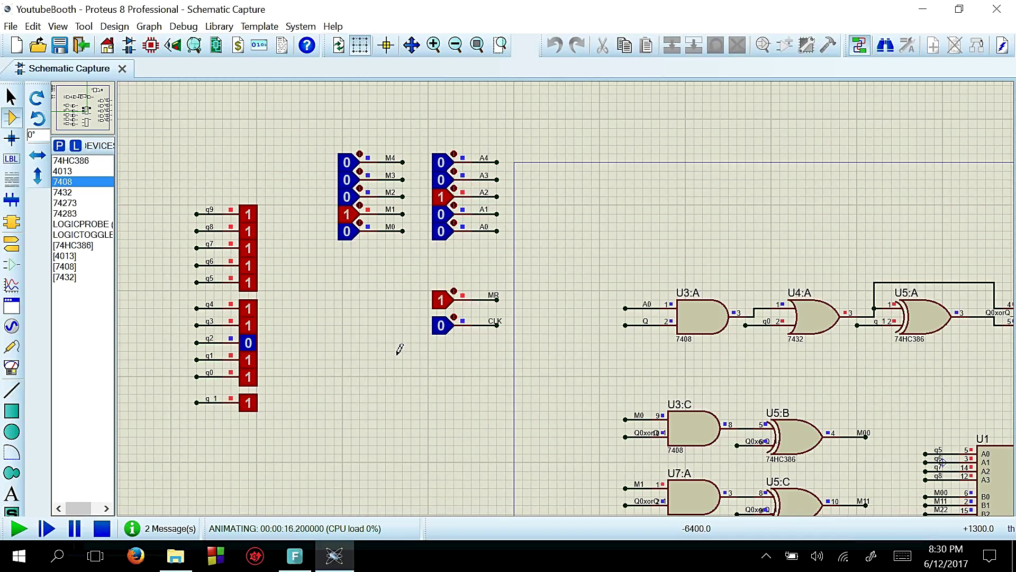
{"action": "left_click", "coordinate": [103, 528]}
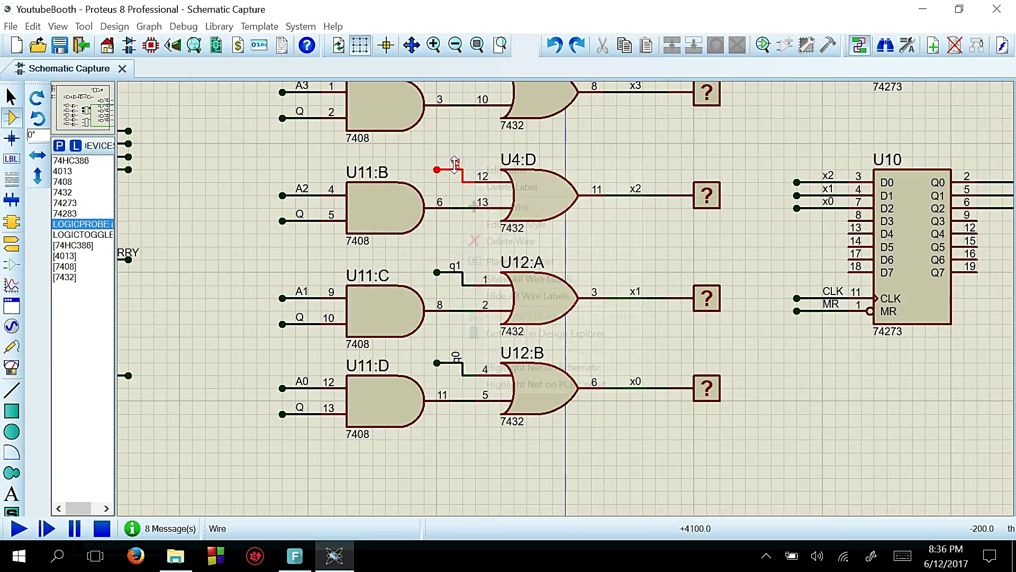
Correct the wire label on the upper input stub of OR gate U4:D to q2.
{"action": "right_click", "coordinate": [460, 160]}
{"action": "left_click", "coordinate": [503, 170]}
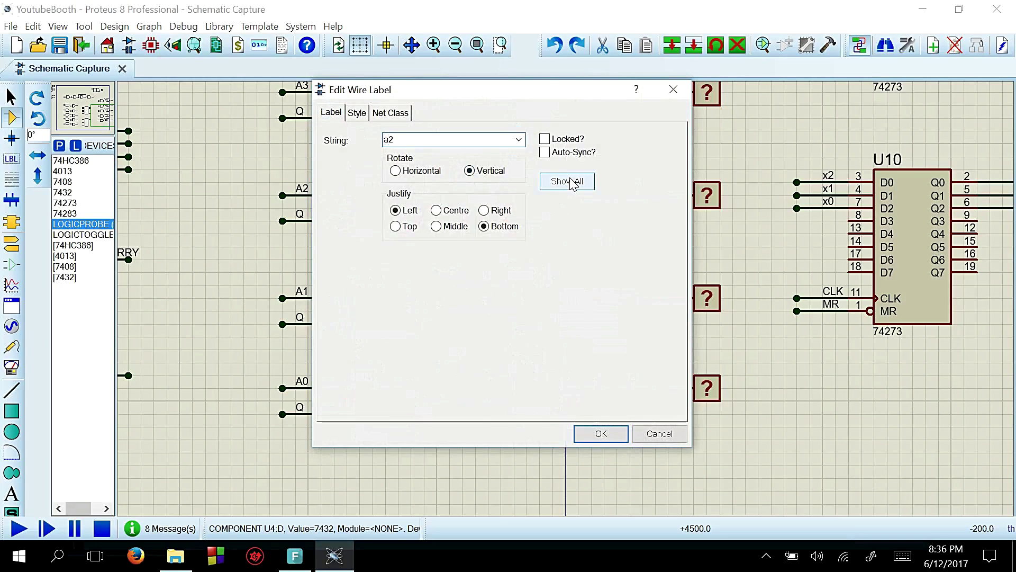
{"action": "left_click", "coordinate": [601, 434]}
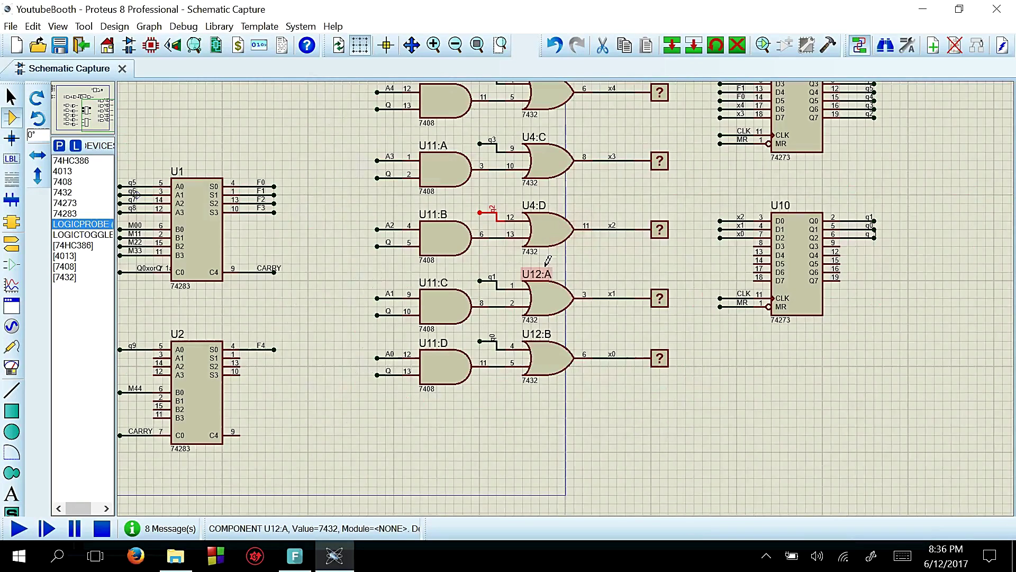
Run the simulation again and pulse the CLK toggle to test the corrected circuit with the current M and A inputs.
{"action": "scroll", "coordinate": [538, 278], "scroll_direction": "down", "scroll_amount": 2}
{"action": "scroll", "coordinate": [329, 258], "scroll_direction": "down", "scroll_amount": 2}
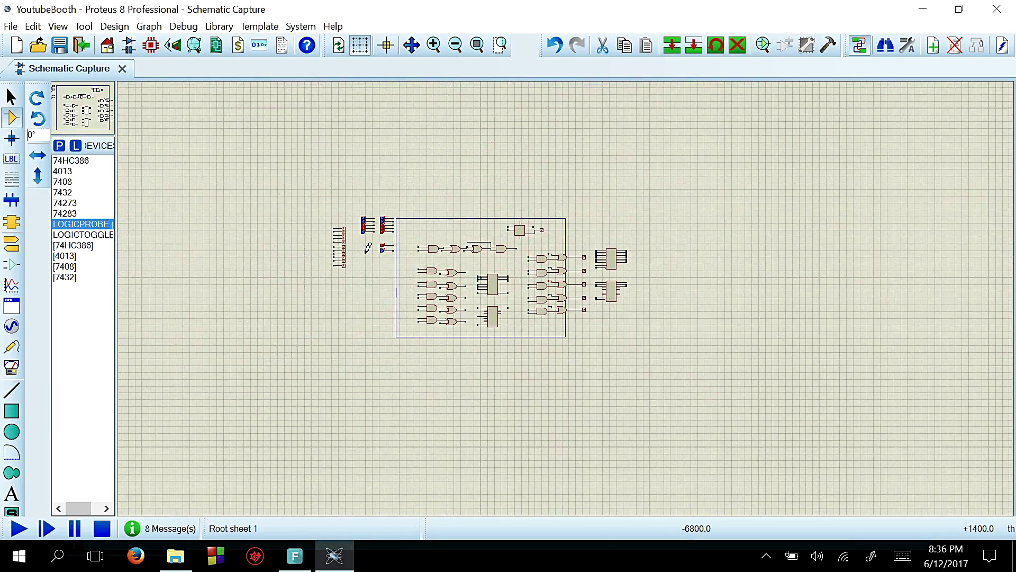
{"action": "scroll", "coordinate": [364, 248], "scroll_direction": "up", "scroll_amount": 2}
{"action": "scroll", "coordinate": [557, 299], "scroll_direction": "up", "scroll_amount": 2}
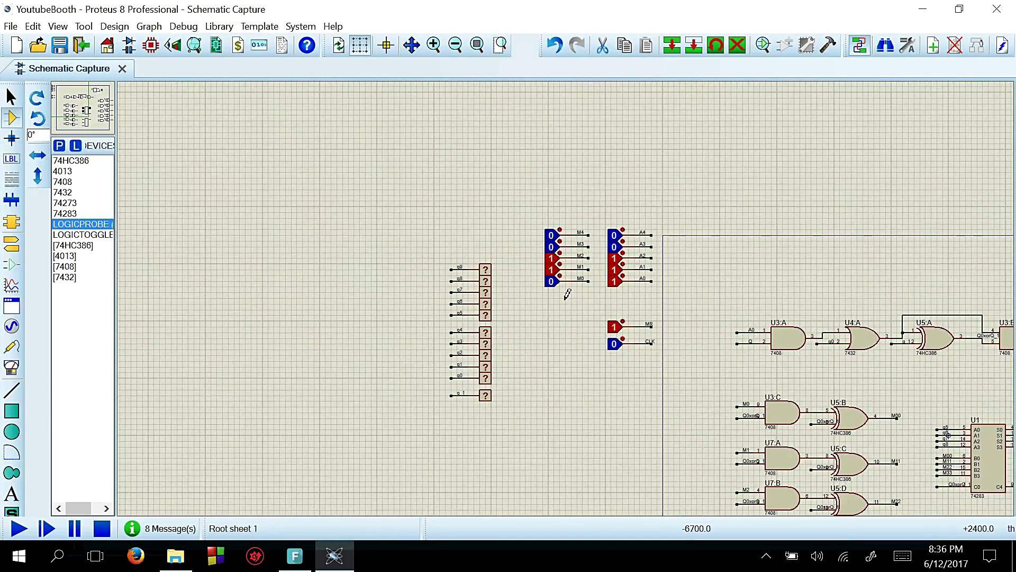
{"action": "left_click", "coordinate": [18, 529]}
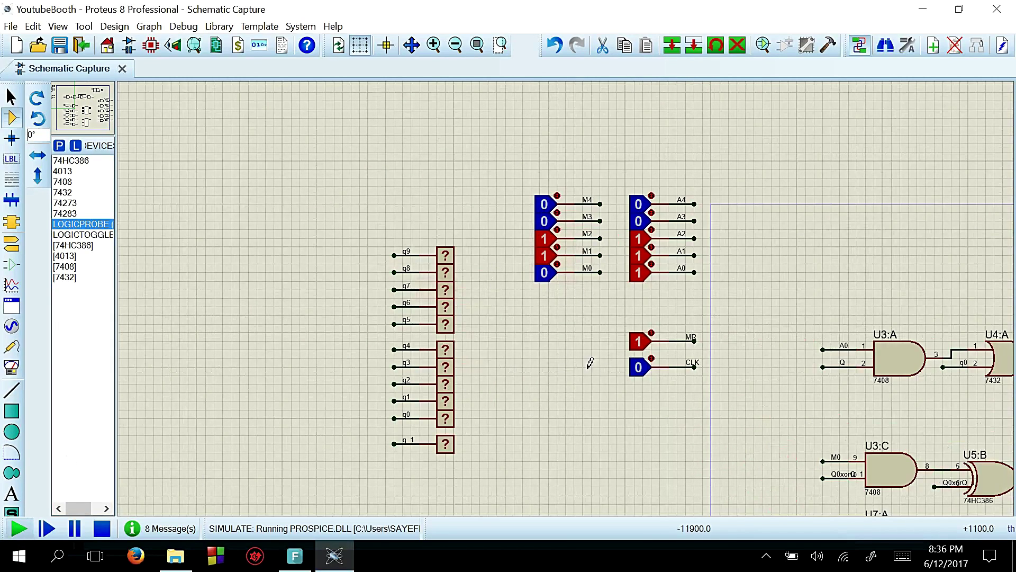
{"action": "left_click", "coordinate": [641, 372]}
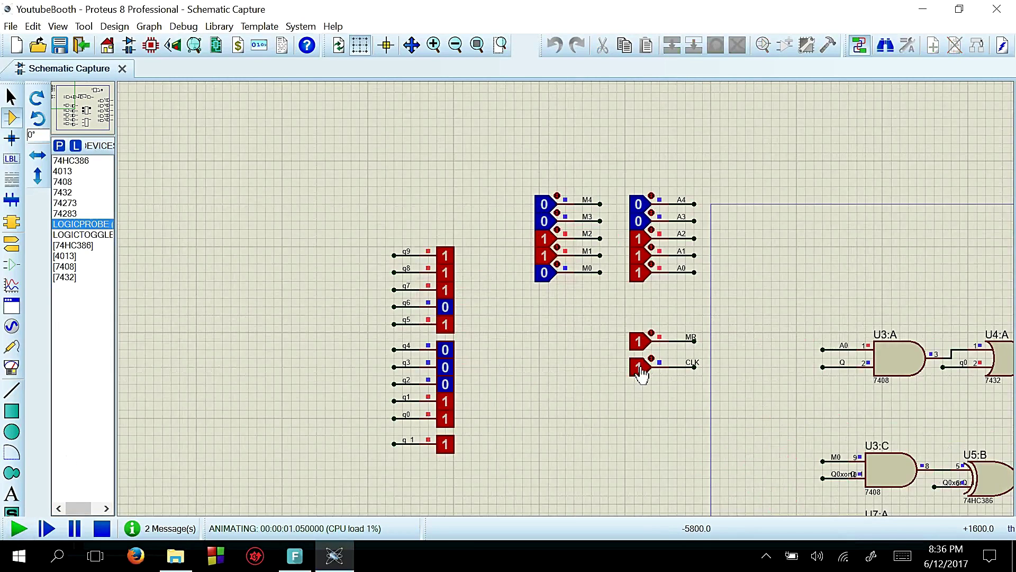
{"action": "left_click", "coordinate": [642, 371]}
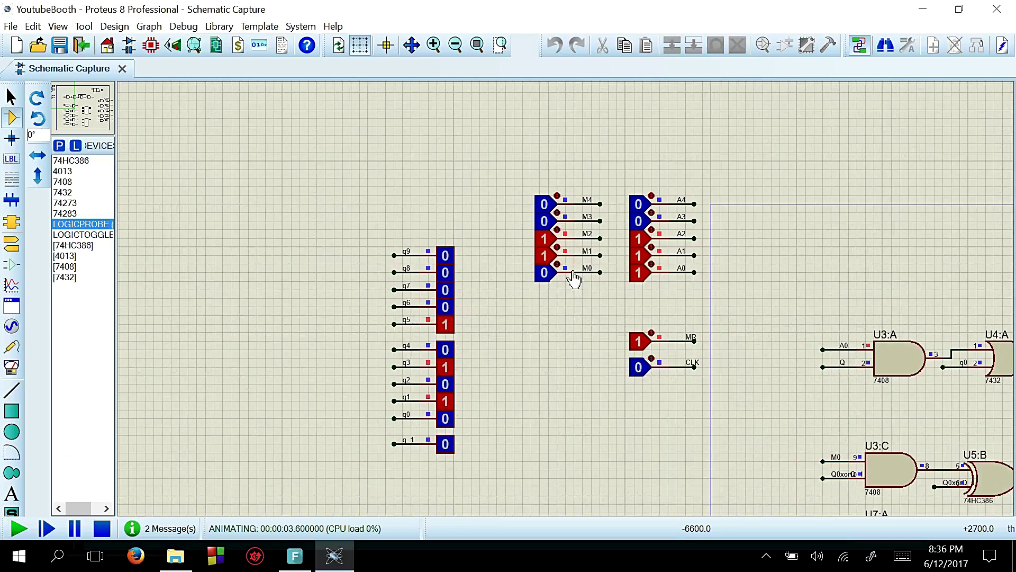
Set the M2, A1 and A0 toggles to 0 and reset the registers by switching MR to 0 and back to 1.
{"action": "left_click", "coordinate": [559, 239]}
{"action": "left_click", "coordinate": [652, 247]}
{"action": "left_click", "coordinate": [652, 264]}
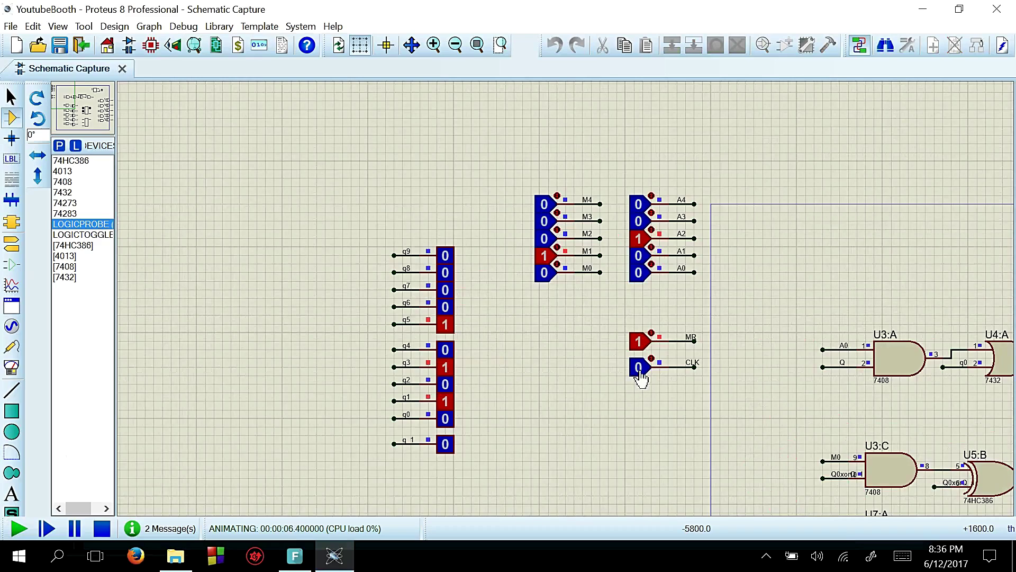
{"action": "left_click", "coordinate": [651, 332]}
{"action": "left_click", "coordinate": [652, 358]}
{"action": "left_click", "coordinate": [651, 358]}
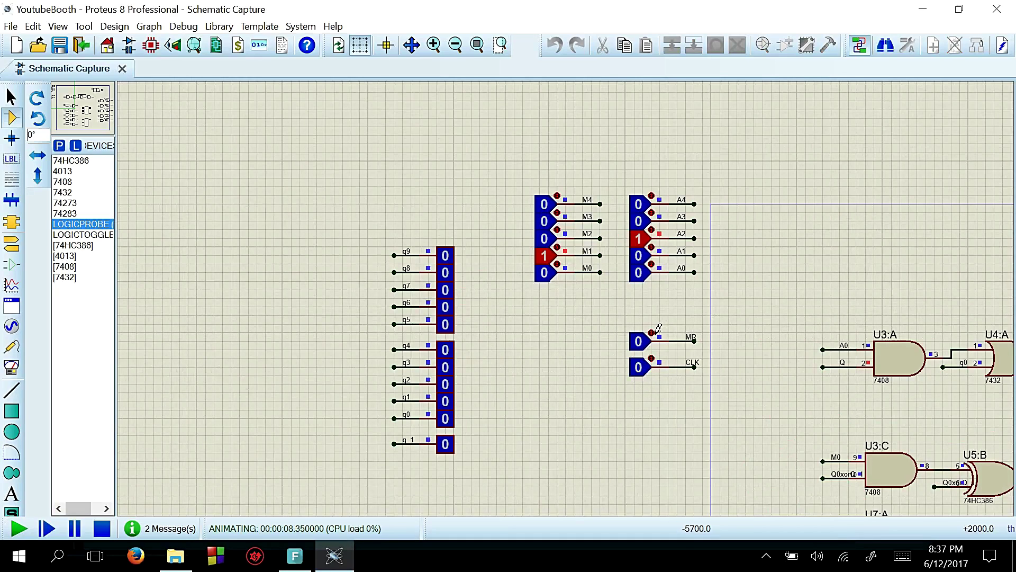
{"action": "left_click", "coordinate": [651, 332]}
Pulse the CLK toggle repeatedly to run the multiplication with only M1 and A2 set to 1.
{"action": "left_click", "coordinate": [640, 371]}
{"action": "left_click", "coordinate": [640, 370]}
{"action": "left_click", "coordinate": [640, 370]}
{"action": "left_click", "coordinate": [640, 371]}
{"action": "left_click", "coordinate": [639, 371]}
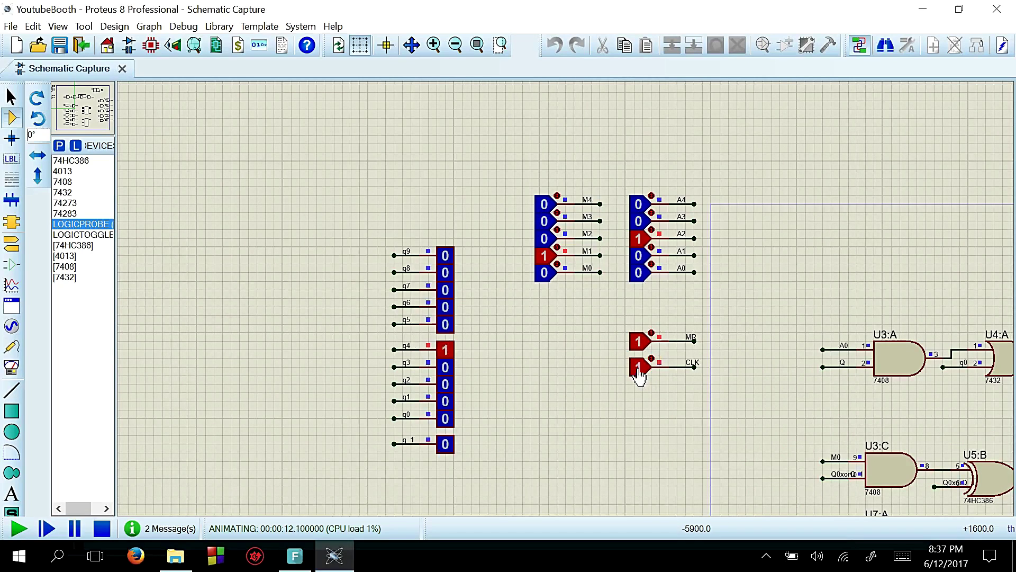
{"action": "left_click", "coordinate": [640, 371]}
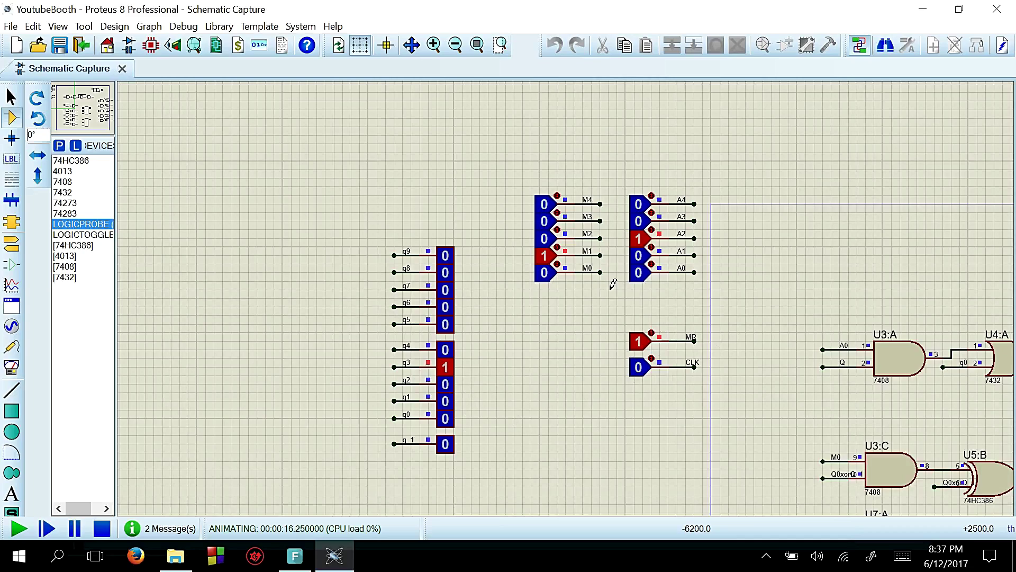
Examine the x4 to x0 probes on the OR gate outputs, the 4013 flip-flop and the U9 and U10 register connections.
{"action": "scroll", "coordinate": [613, 284], "scroll_direction": "down", "scroll_amount": 4}
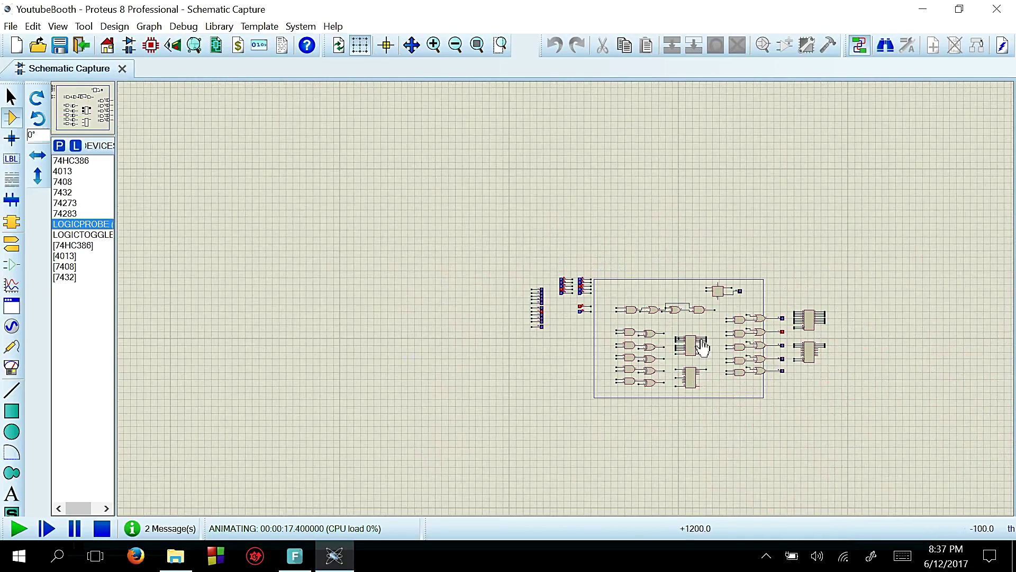
{"action": "scroll", "coordinate": [705, 310], "scroll_direction": "up", "scroll_amount": 1}
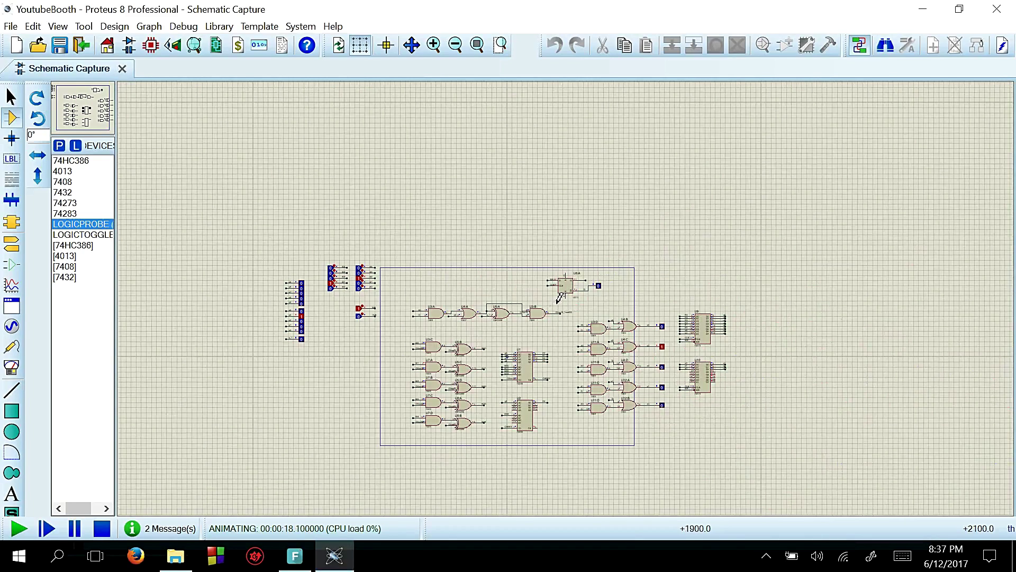
{"action": "scroll", "coordinate": [551, 318], "scroll_direction": "up", "scroll_amount": 1}
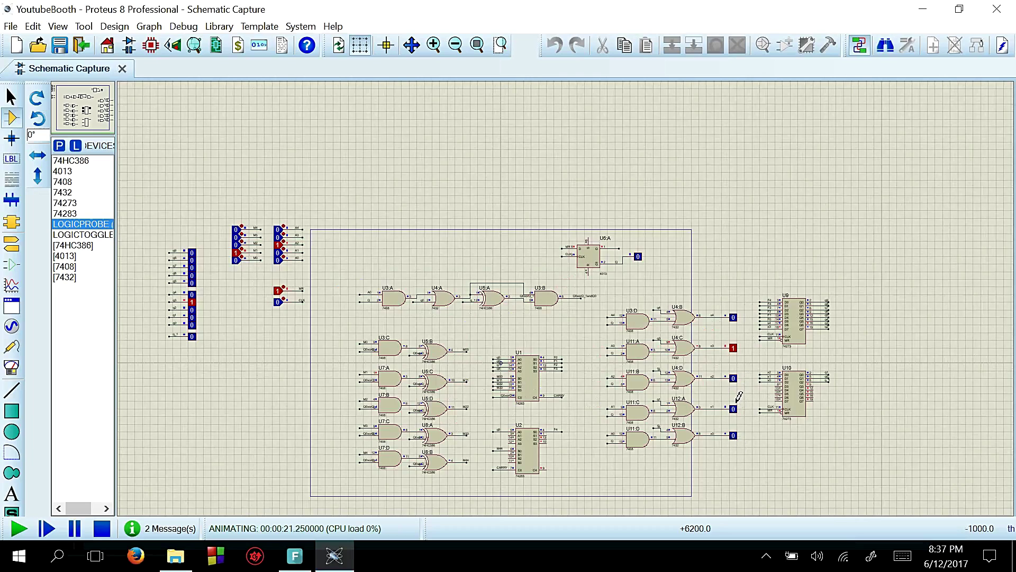
{"action": "scroll", "coordinate": [739, 397], "scroll_direction": "up", "scroll_amount": 1}
{"action": "left_click_drag", "start_coordinate": [583, 142], "coordinate": [549, 419]}
{"action": "left_click_drag", "start_coordinate": [576, 150], "coordinate": [536, 412]}
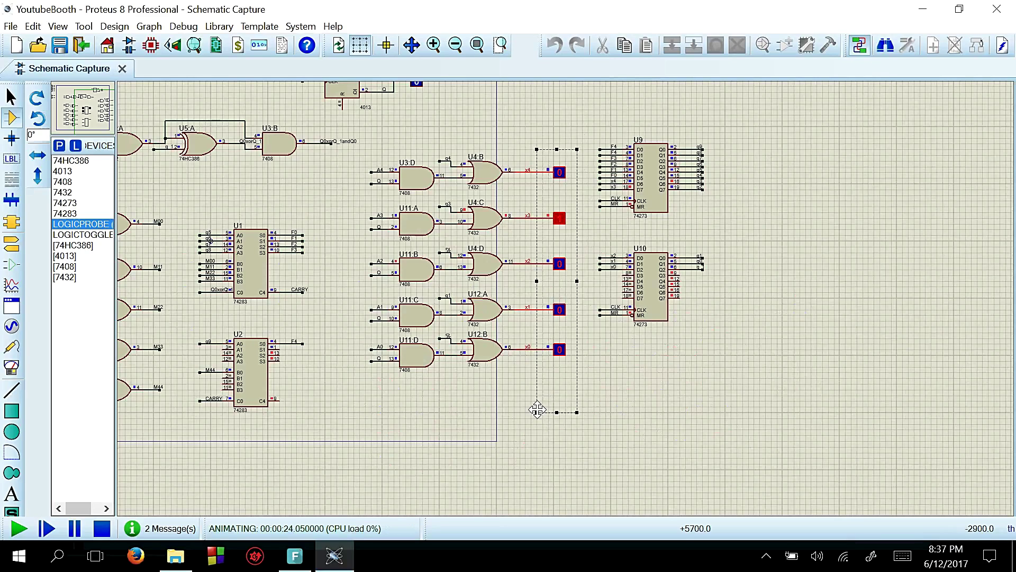
{"action": "left_click", "coordinate": [598, 389]}
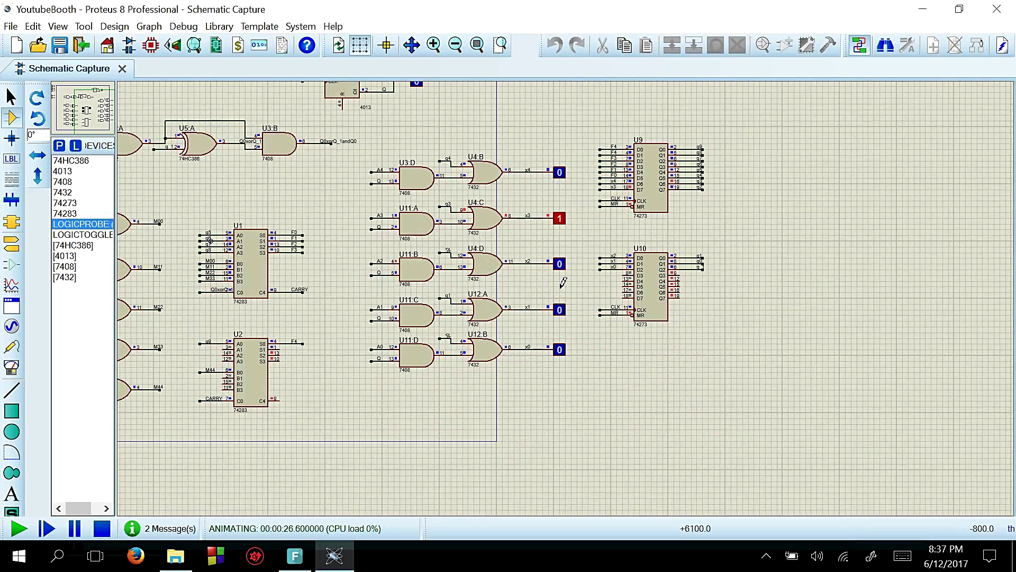
{"action": "scroll", "coordinate": [194, 334], "scroll_direction": "down", "scroll_amount": 3}
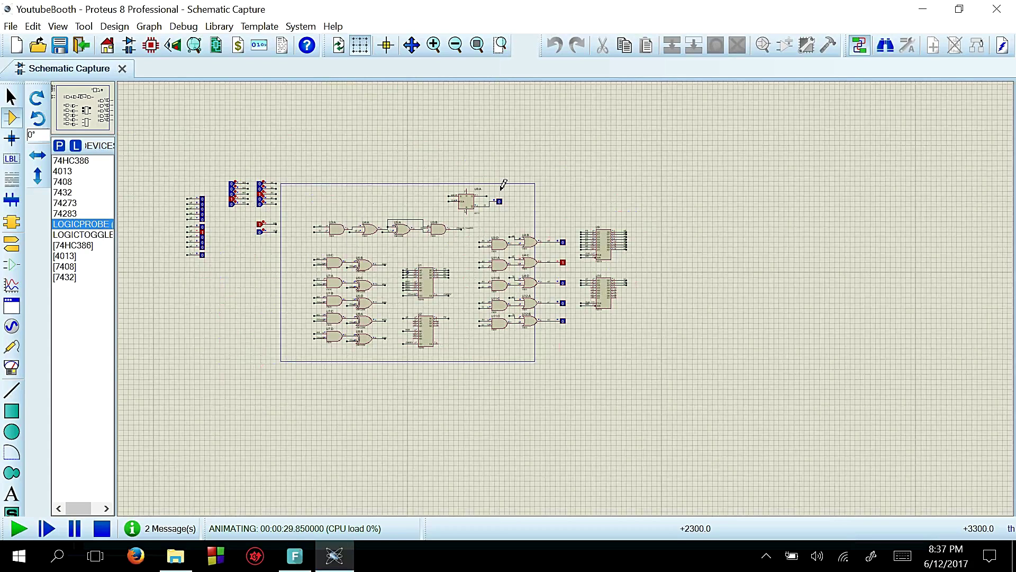
{"action": "scroll", "coordinate": [536, 191], "scroll_direction": "up", "scroll_amount": 1}
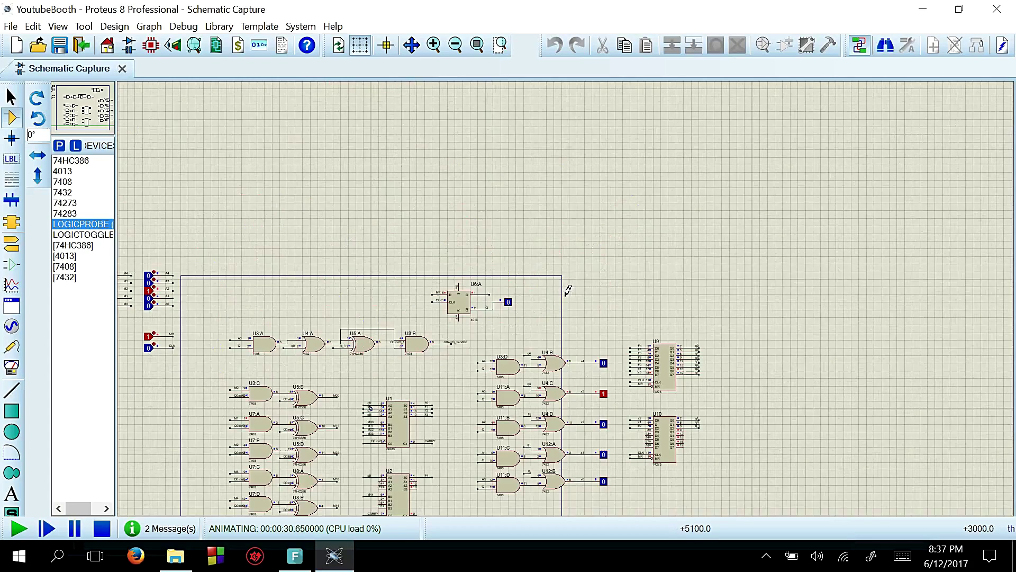
{"action": "scroll", "coordinate": [671, 236], "scroll_direction": "up", "scroll_amount": 3}
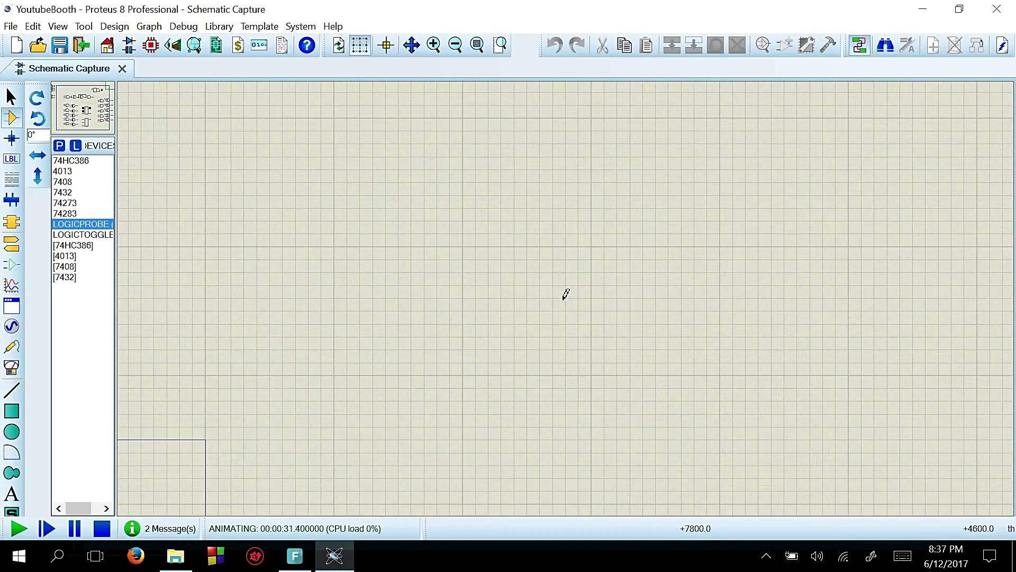
{"action": "scroll", "coordinate": [563, 303], "scroll_direction": "down", "scroll_amount": 1}
{"action": "left_click_drag", "start_coordinate": [104, 109], "coordinate": [117, 112]}
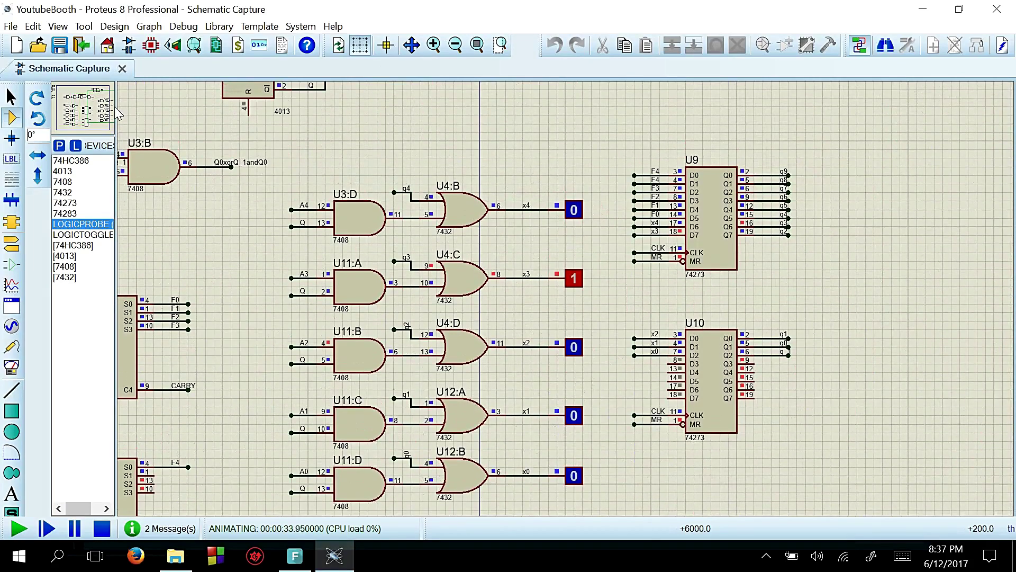
Search the device library for 7496 and add the 74STD 5-bit shift register to the device list.
{"action": "left_click", "coordinate": [59, 145]}
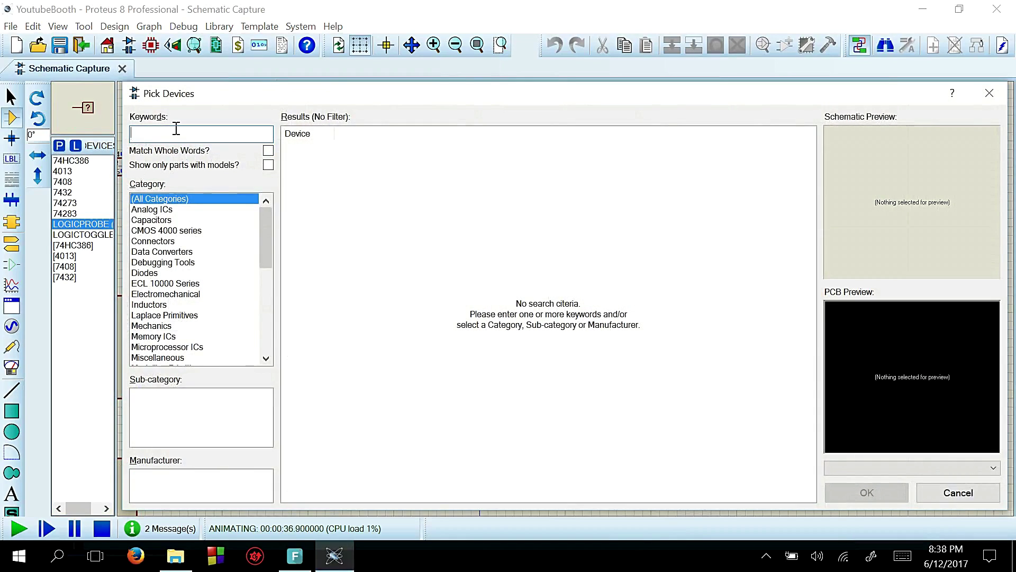
{"action": "type", "text": "7496"}
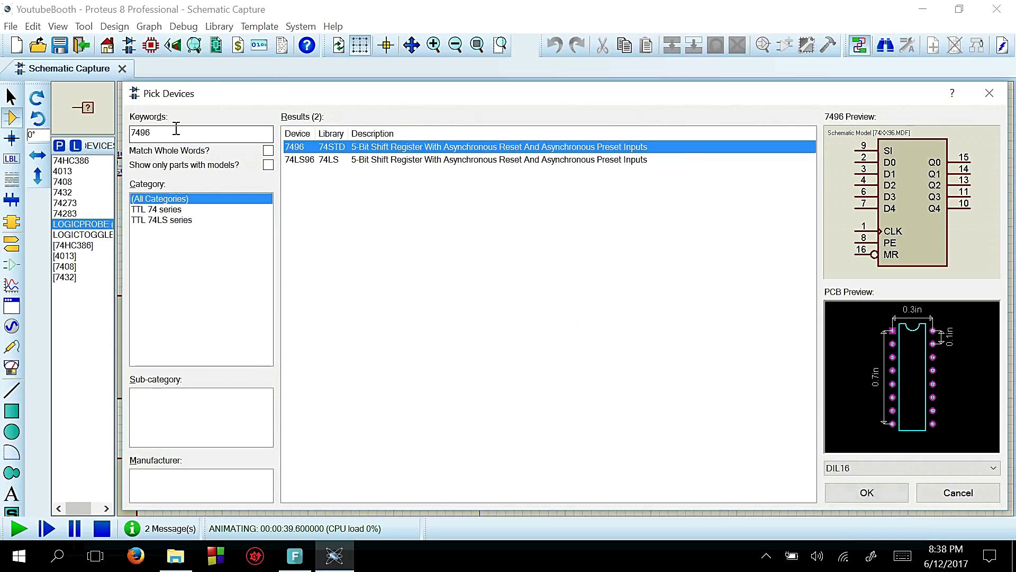
{"action": "double_click", "coordinate": [399, 147]}
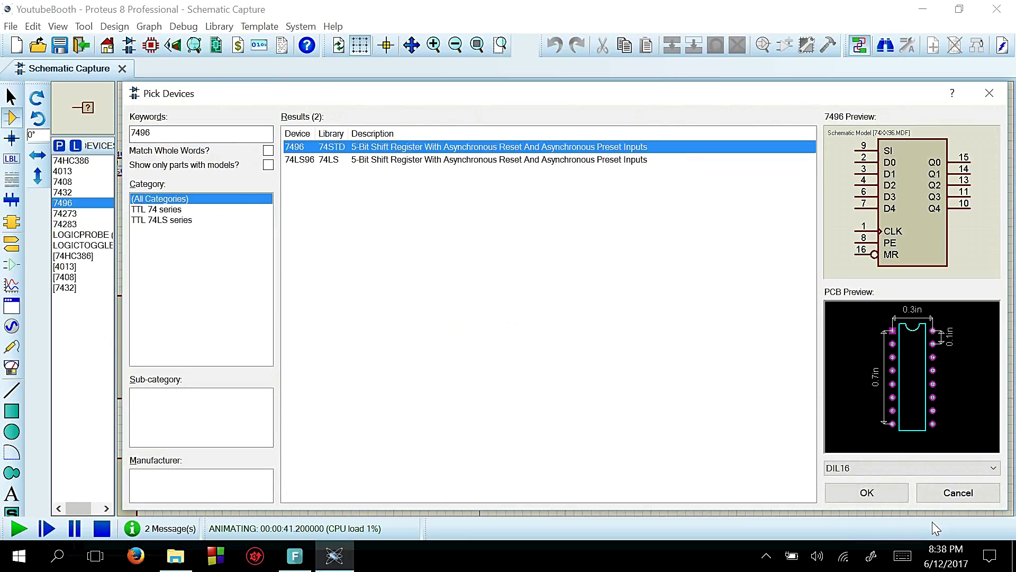
{"action": "left_click", "coordinate": [897, 497]}
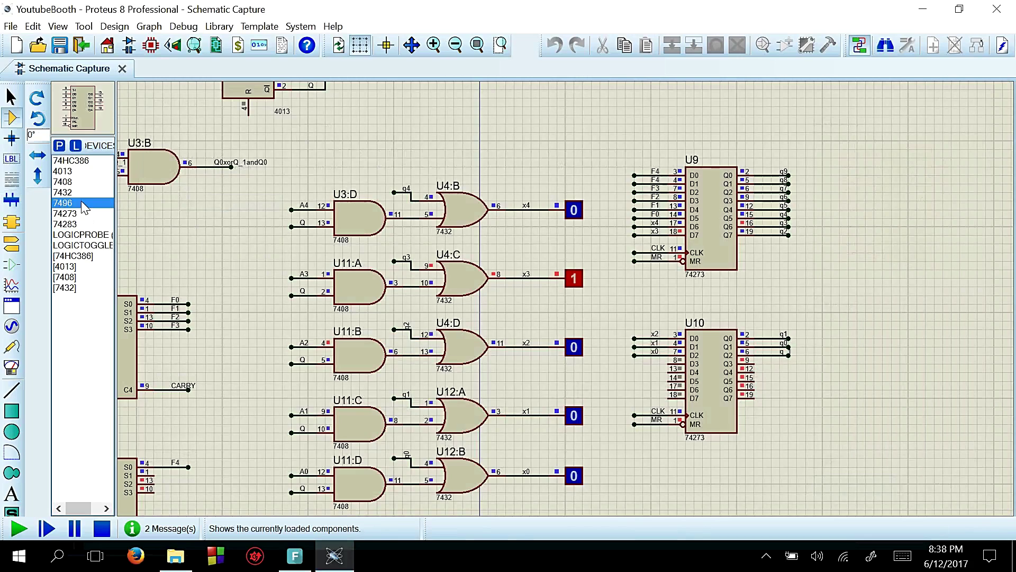
Stop the simulation and place two 7496 shift registers, one above the other, to the right of U9 and U10.
{"action": "scroll", "coordinate": [771, 234], "scroll_direction": "down", "scroll_amount": 1}
{"action": "scroll", "coordinate": [844, 234], "scroll_direction": "up", "scroll_amount": 1}
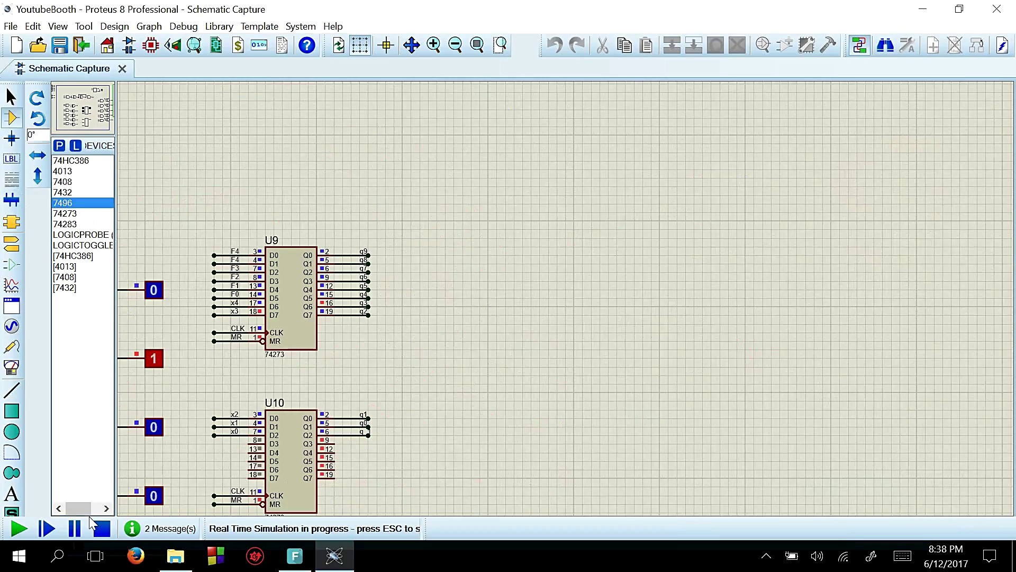
{"action": "left_click", "coordinate": [101, 529]}
{"action": "left_click", "coordinate": [577, 307]}
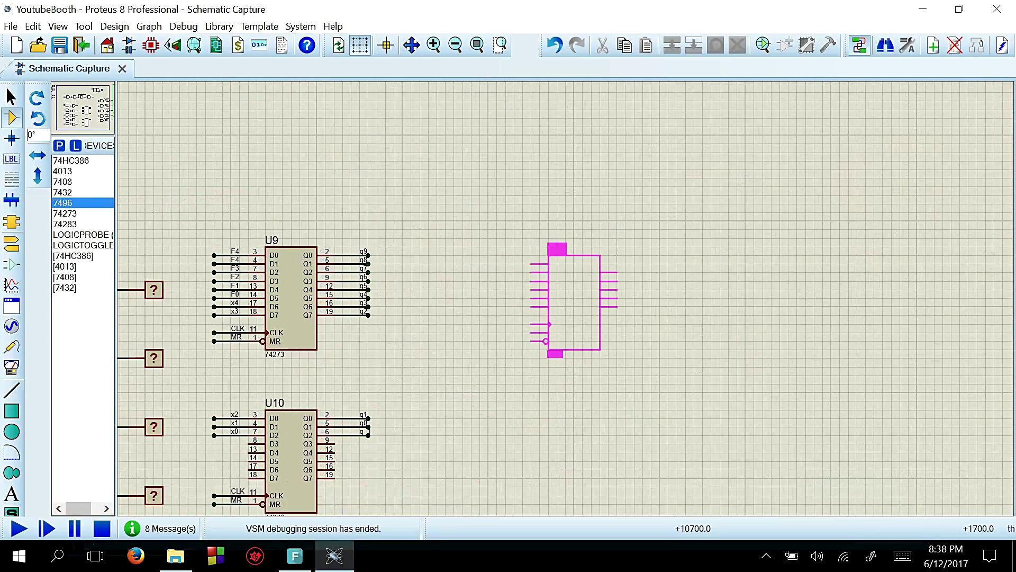
{"action": "left_click", "coordinate": [633, 233]}
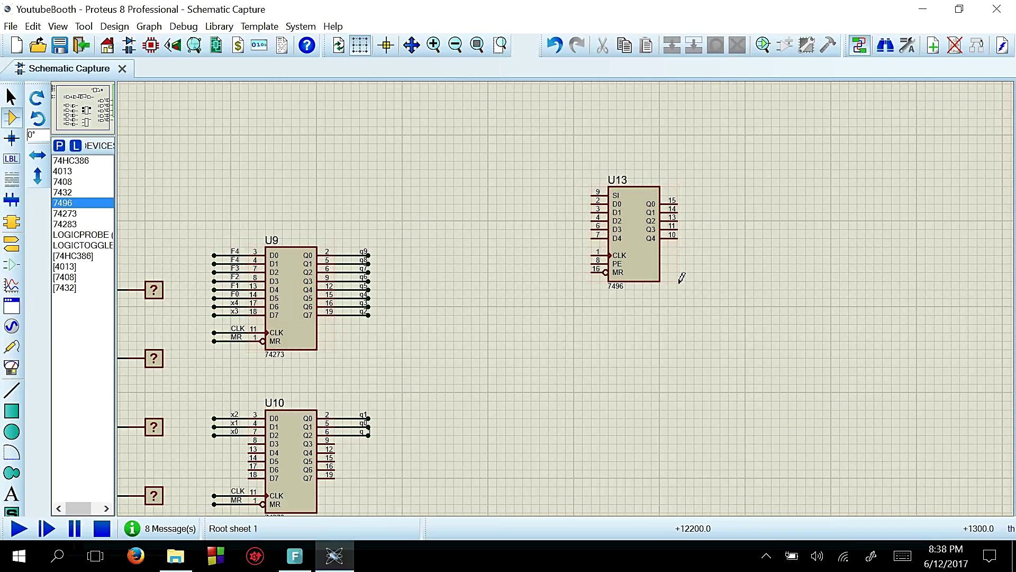
{"action": "left_click", "coordinate": [638, 343]}
{"action": "left_click", "coordinate": [614, 318]}
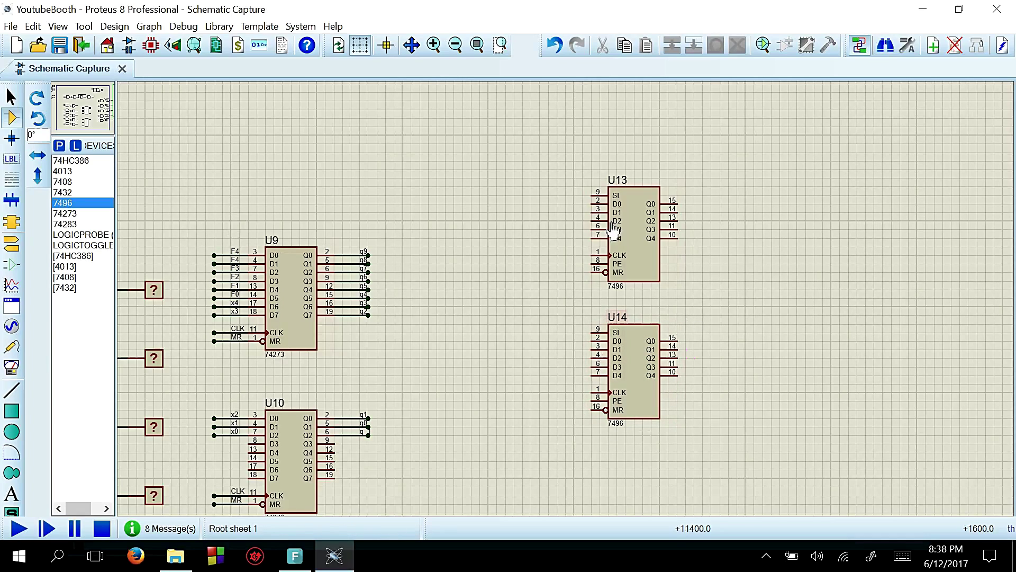
Draw short open-ended wire stubs on U13's SI, D0 to D4, CLK, PE and MR input pins.
{"action": "left_click", "coordinate": [592, 196]}
{"action": "double_click", "coordinate": [558, 195]}
{"action": "left_click", "coordinate": [594, 204]}
{"action": "double_click", "coordinate": [557, 204]}
{"action": "left_click", "coordinate": [592, 212]}
{"action": "double_click", "coordinate": [558, 213]}
{"action": "double_click", "coordinate": [557, 221]}
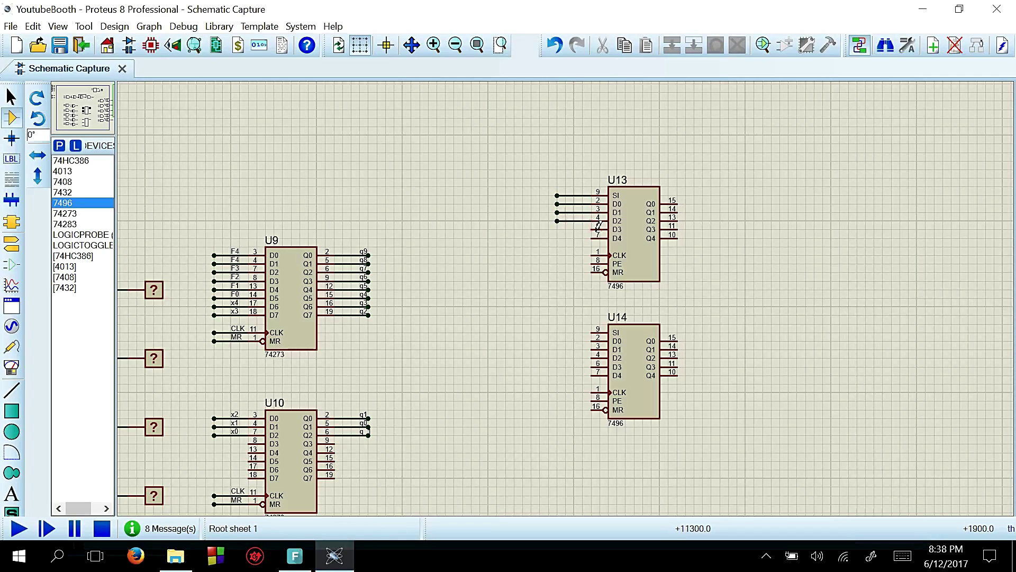
{"action": "left_click", "coordinate": [593, 229]}
{"action": "double_click", "coordinate": [557, 230]}
{"action": "left_click", "coordinate": [593, 238]}
{"action": "double_click", "coordinate": [557, 237]}
{"action": "left_click", "coordinate": [593, 255]}
{"action": "double_click", "coordinate": [558, 255]}
{"action": "left_click", "coordinate": [593, 264]}
{"action": "double_click", "coordinate": [558, 263]}
{"action": "left_click", "coordinate": [593, 273]}
{"action": "double_click", "coordinate": [557, 272]}
Draw matching open-ended wire stubs on U14's SI, D0 to D4, CLK, PE and MR input pins.
{"action": "left_click", "coordinate": [592, 332]}
{"action": "double_click", "coordinate": [557, 332]}
{"action": "left_click", "coordinate": [593, 341]}
{"action": "double_click", "coordinate": [558, 341]}
{"action": "left_click", "coordinate": [593, 358]}
{"action": "double_click", "coordinate": [558, 358]}
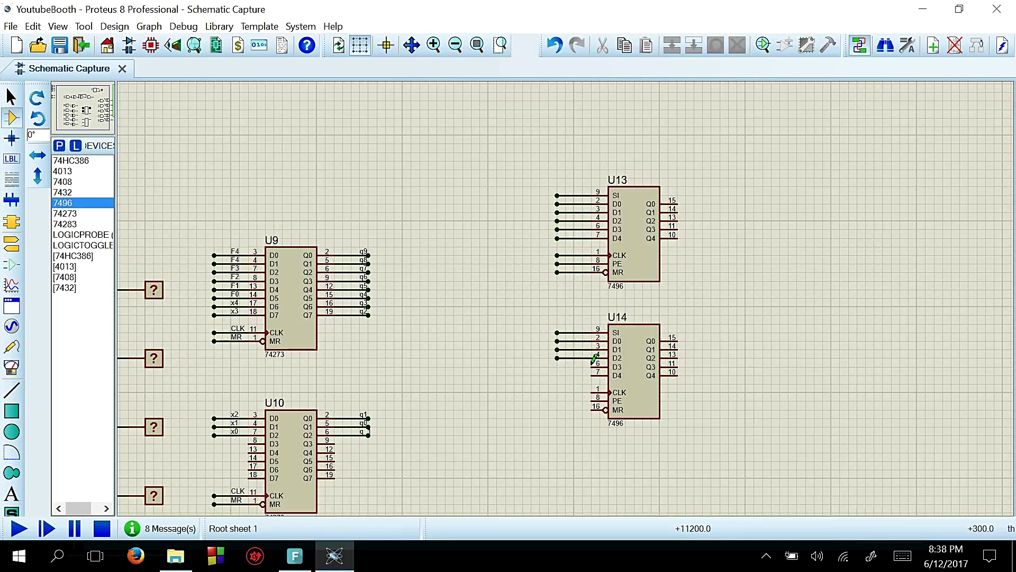
{"action": "left_click", "coordinate": [592, 366]}
{"action": "double_click", "coordinate": [557, 366]}
{"action": "left_click", "coordinate": [592, 375]}
{"action": "double_click", "coordinate": [557, 375]}
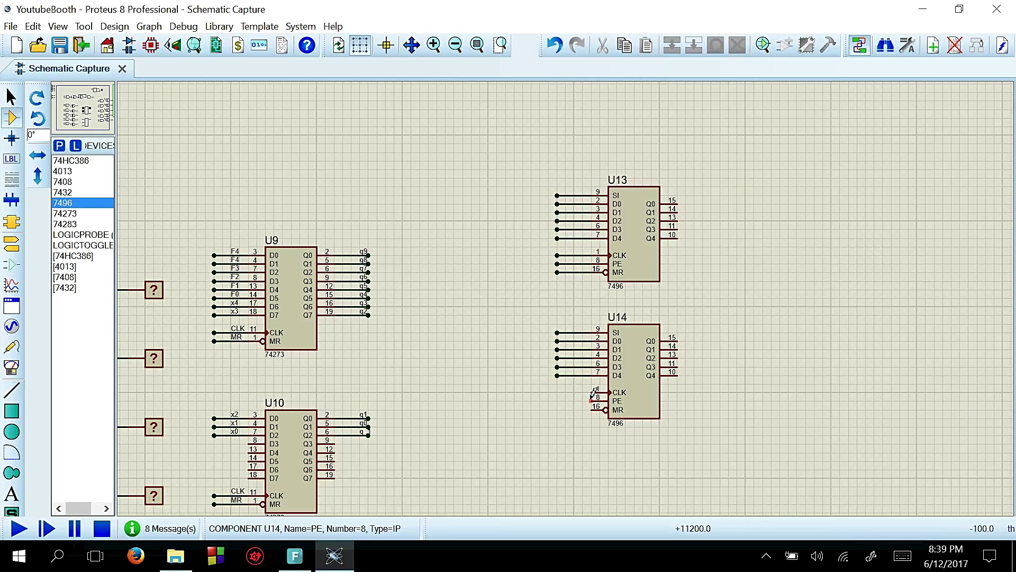
{"action": "left_click", "coordinate": [593, 393]}
{"action": "double_click", "coordinate": [557, 392]}
{"action": "double_click", "coordinate": [593, 401]}
{"action": "double_click", "coordinate": [593, 409]}
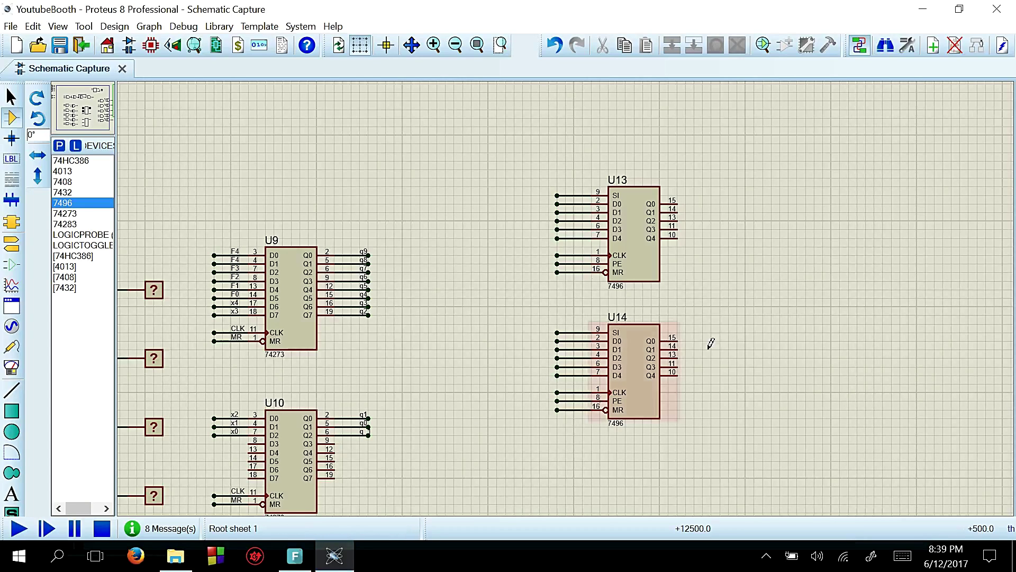
Draw open-ended wire stubs on the Q0 to Q4 output pins of U13.
{"action": "left_click", "coordinate": [678, 204]}
{"action": "left_click", "coordinate": [711, 204]}
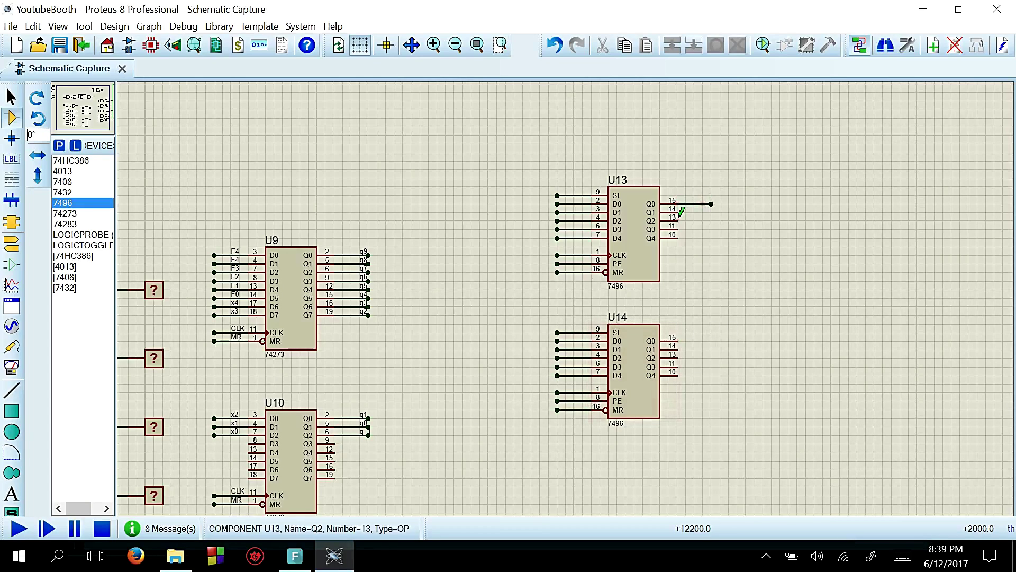
{"action": "double_click", "coordinate": [679, 213]}
{"action": "double_click", "coordinate": [679, 221]}
{"action": "double_click", "coordinate": [678, 229]}
{"action": "double_click", "coordinate": [679, 238]}
Add the same open-ended wire stubs to the Q0 to Q4 output pins of U14.
{"action": "double_click", "coordinate": [678, 341]}
{"action": "double_click", "coordinate": [679, 349]}
{"action": "double_click", "coordinate": [682, 357]}
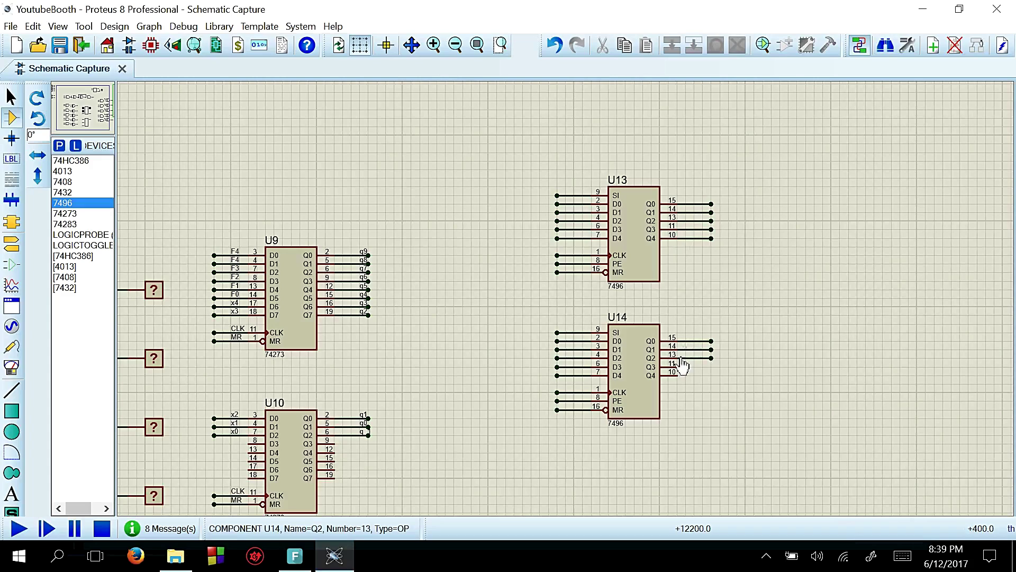
{"action": "double_click", "coordinate": [679, 366]}
{"action": "double_click", "coordinate": [679, 376]}
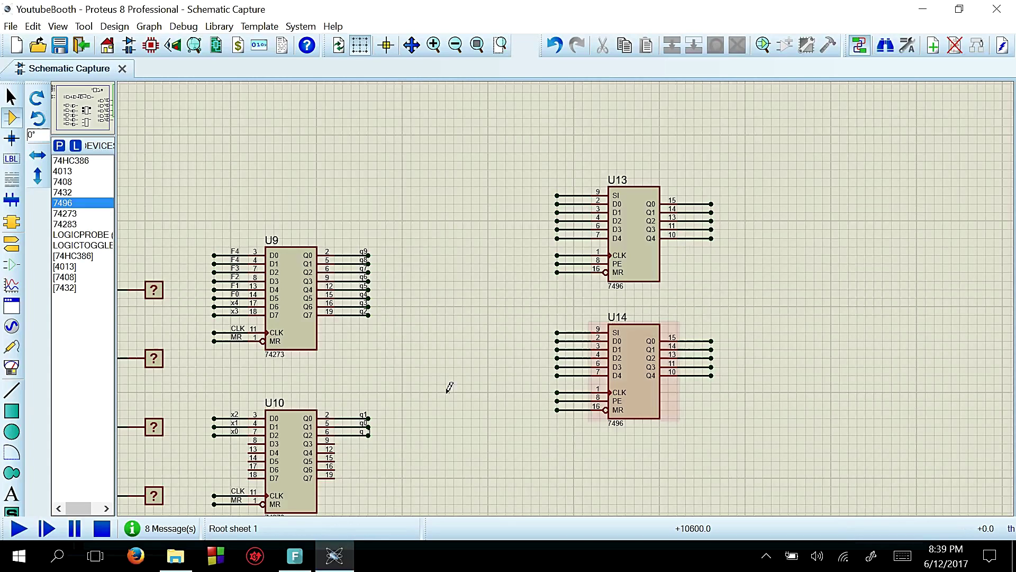
Place a column of four logic probes beside the output stubs of U13, undoing one misplaced probe.
{"action": "left_click", "coordinate": [101, 235]}
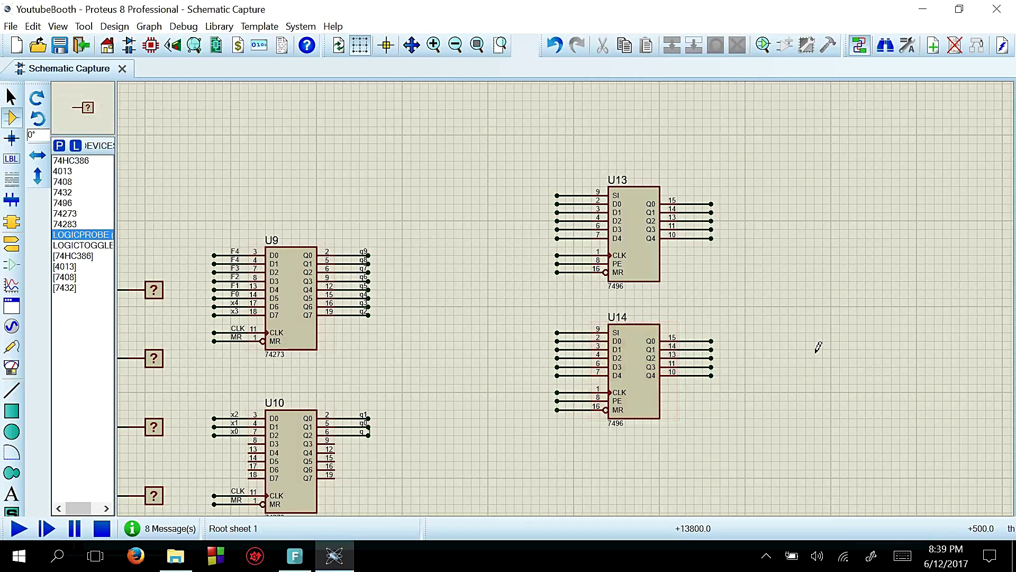
{"action": "left_click", "coordinate": [781, 228]}
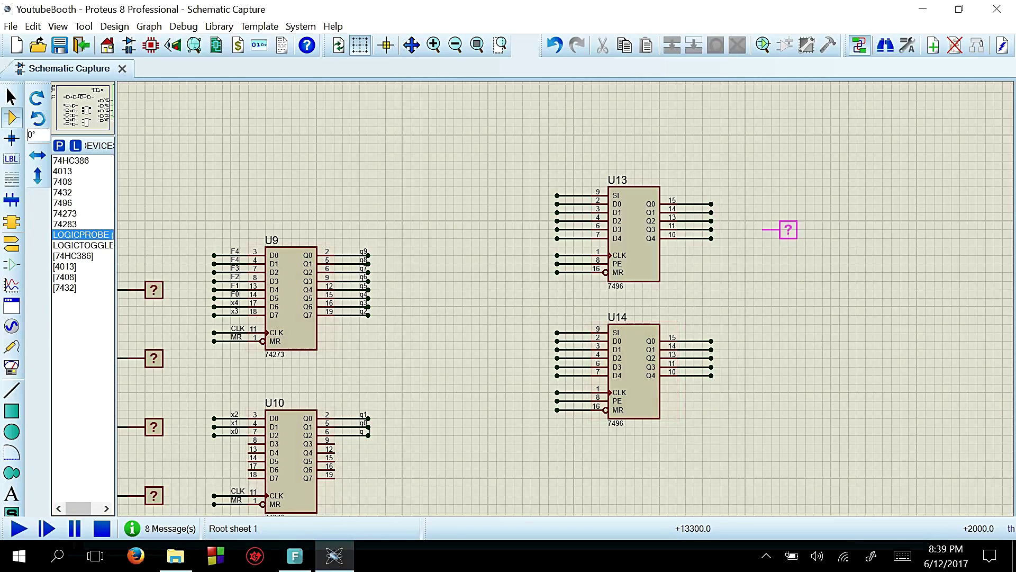
{"action": "left_click", "coordinate": [755, 204]}
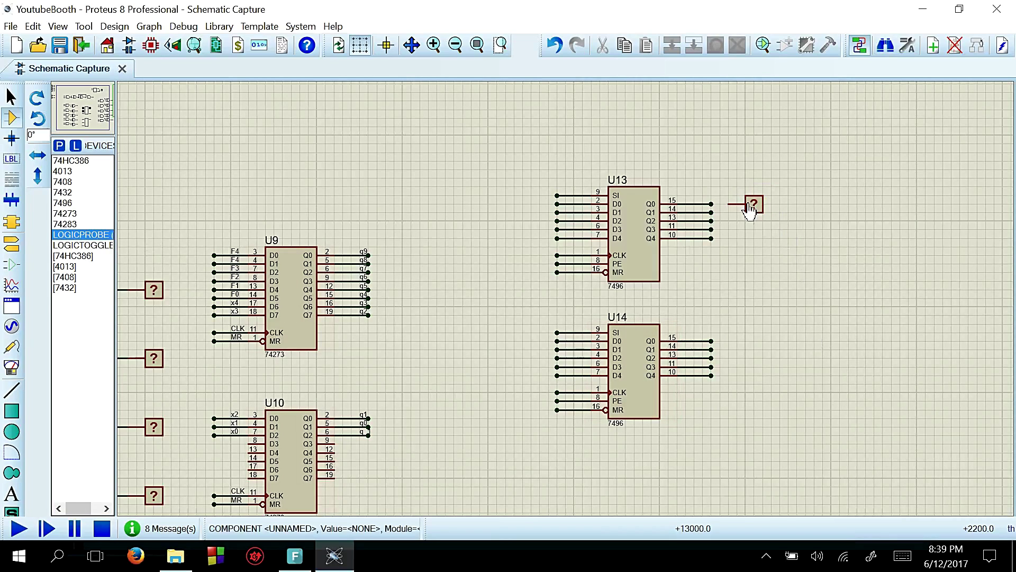
{"action": "left_click", "coordinate": [755, 221]}
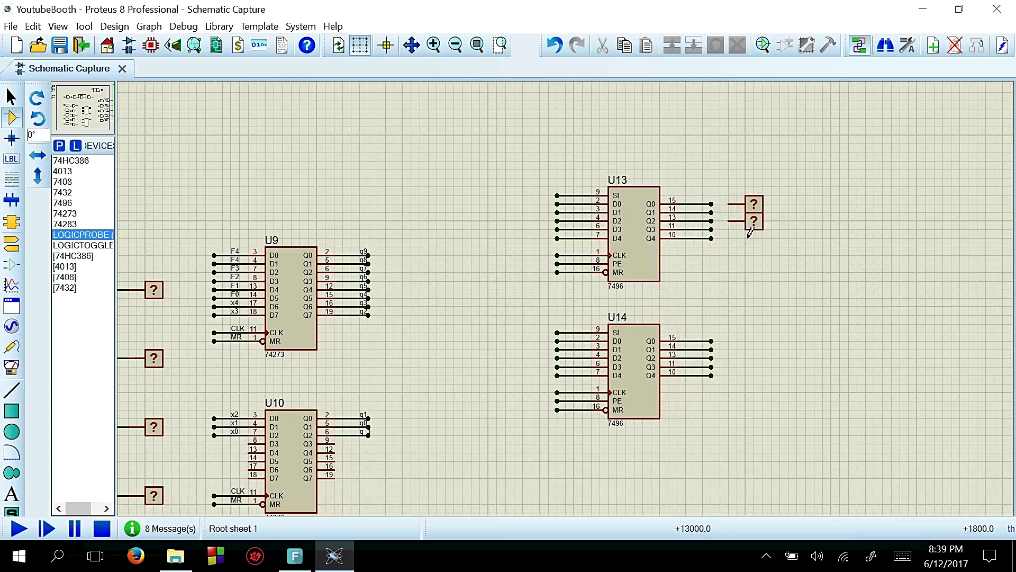
{"action": "left_click", "coordinate": [754, 238]}
{"action": "left_click", "coordinate": [763, 186]}
{"action": "key", "text": "ctrl+z"}
{"action": "left_click", "coordinate": [741, 185]}
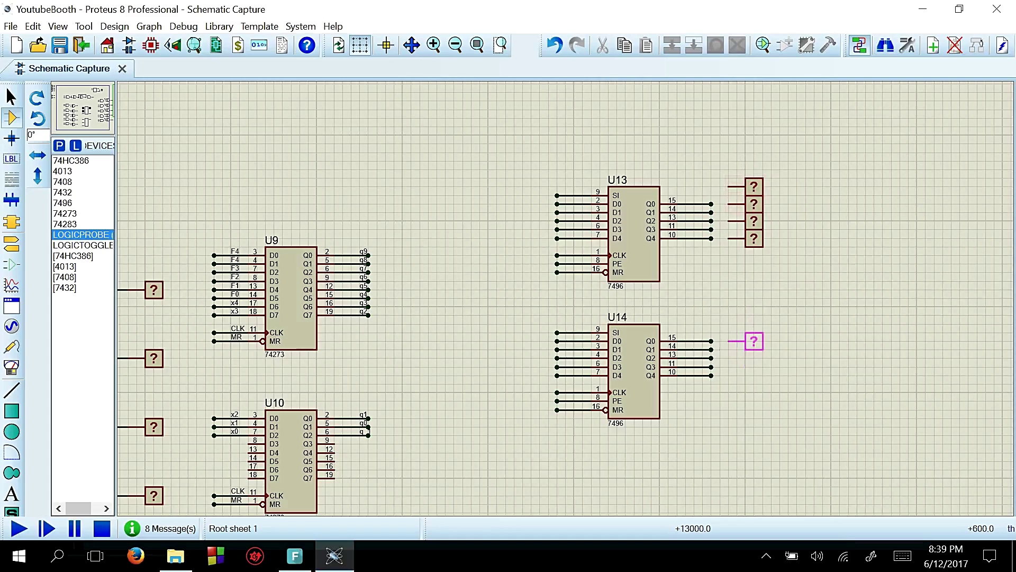
Place a column of logic probes beside the output stubs of U14.
{"action": "left_click", "coordinate": [752, 334]}
{"action": "left_click", "coordinate": [751, 350]}
{"action": "left_click", "coordinate": [752, 368]}
{"action": "left_click", "coordinate": [752, 385]}
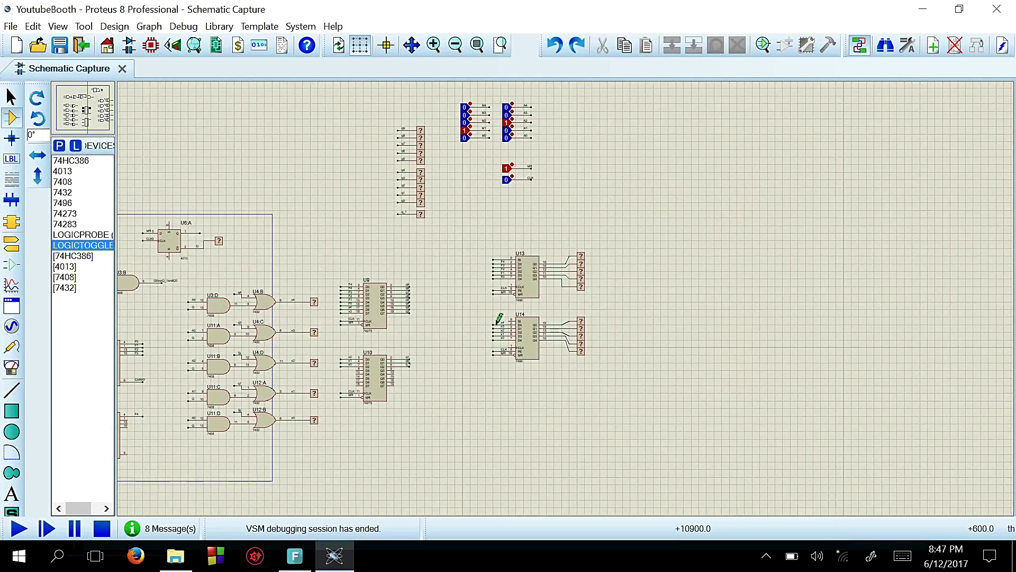
{"action": "scroll", "coordinate": [497, 310], "scroll_direction": "up", "scroll_amount": 1}
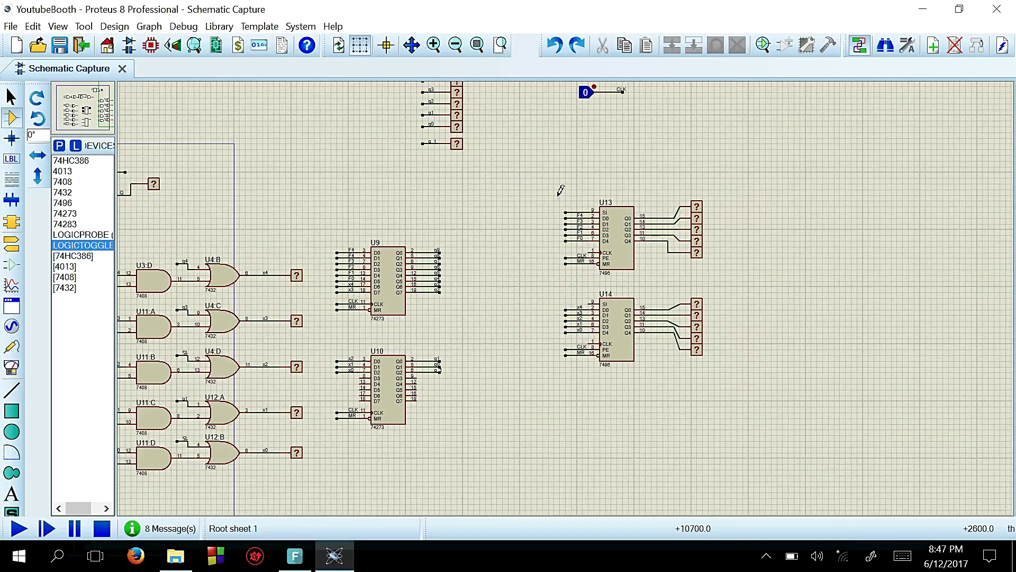
Examine the 7496 registers U13 and U14 with their probes and their place in the whole schematic.
{"action": "scroll", "coordinate": [563, 193], "scroll_direction": "up", "scroll_amount": 1}
{"action": "scroll", "coordinate": [629, 329], "scroll_direction": "down", "scroll_amount": 1}
{"action": "scroll", "coordinate": [628, 328], "scroll_direction": "down", "scroll_amount": 1}
{"action": "scroll", "coordinate": [566, 290], "scroll_direction": "up", "scroll_amount": 3}
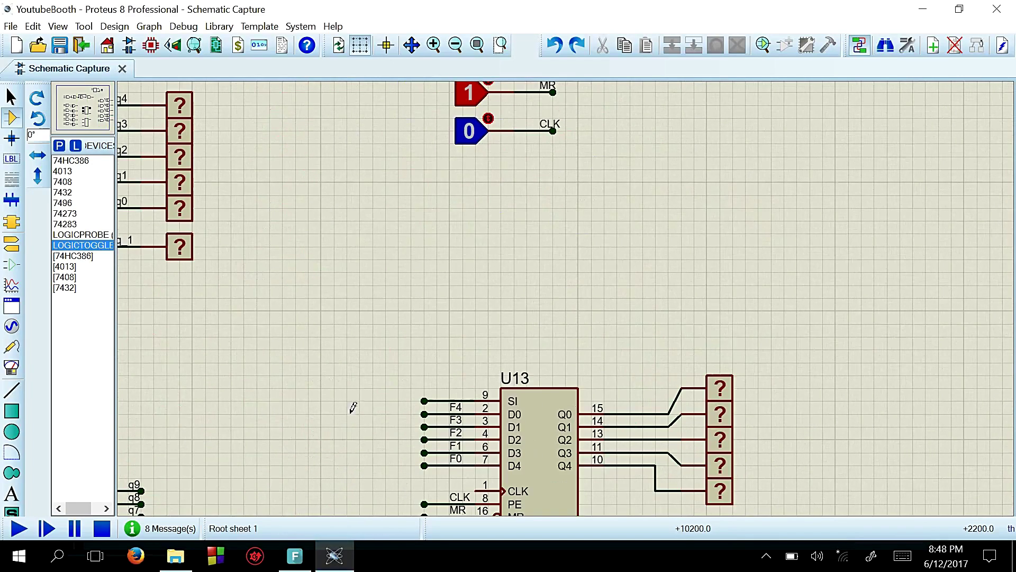
{"action": "left_click_drag", "start_coordinate": [93, 115], "coordinate": [114, 108]}
{"action": "scroll", "coordinate": [679, 275], "scroll_direction": "down", "scroll_amount": 5}
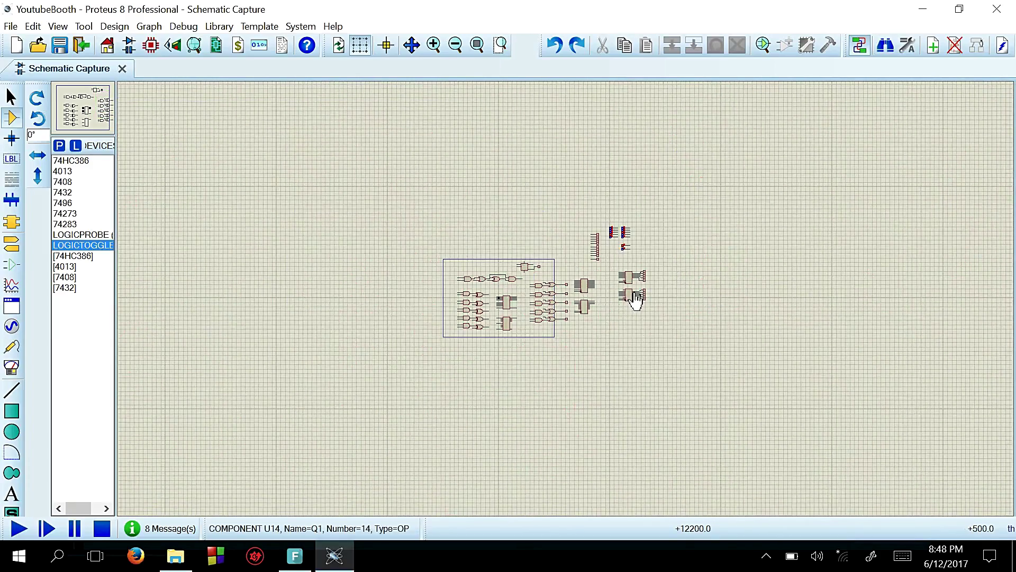
{"action": "scroll", "coordinate": [671, 286], "scroll_direction": "up", "scroll_amount": 1}
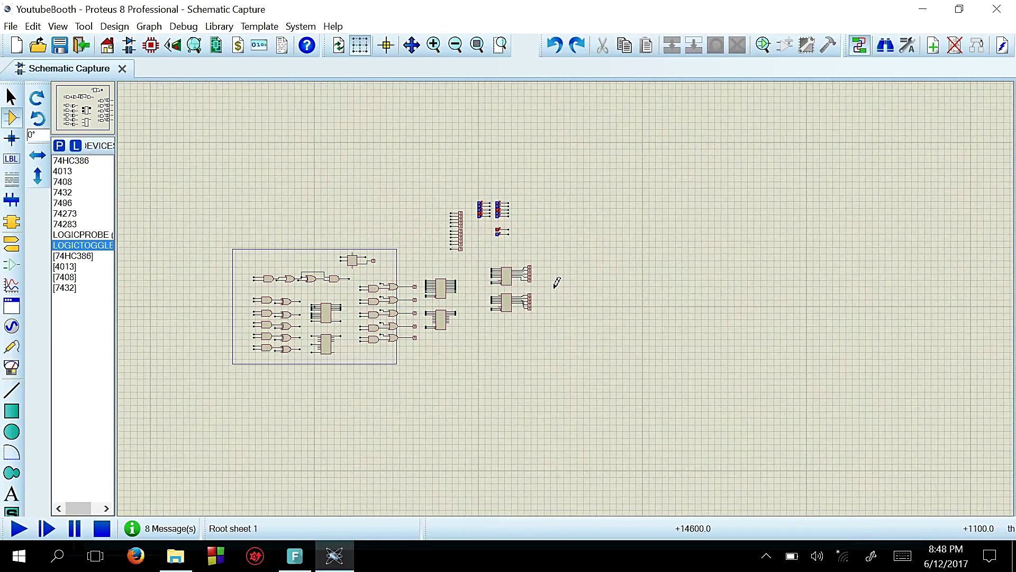
{"action": "scroll", "coordinate": [568, 293], "scroll_direction": "up", "scroll_amount": 2}
{"action": "scroll", "coordinate": [568, 293], "scroll_direction": "up", "scroll_amount": 2}
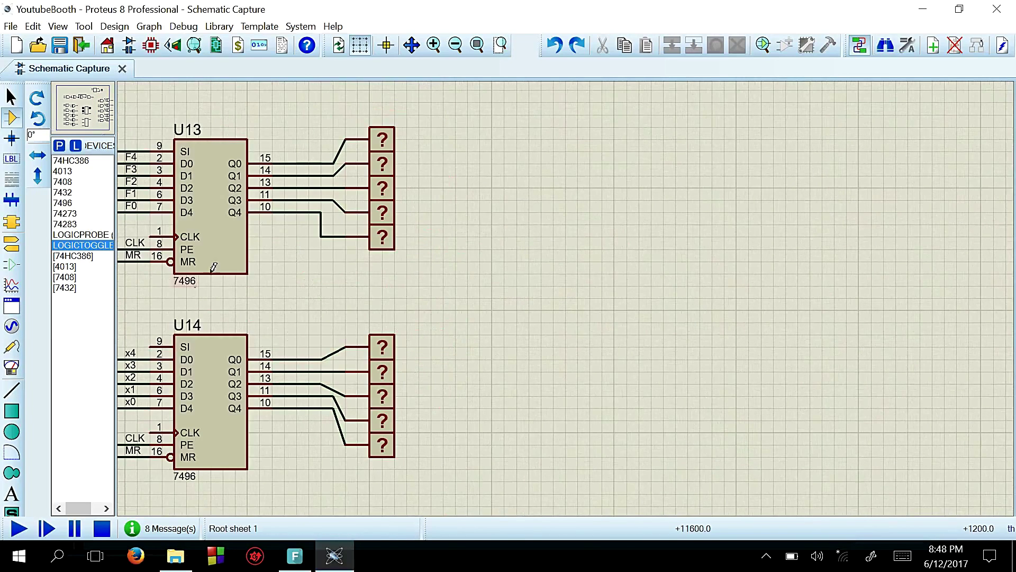
{"action": "scroll", "coordinate": [315, 258], "scroll_direction": "down", "scroll_amount": 1}
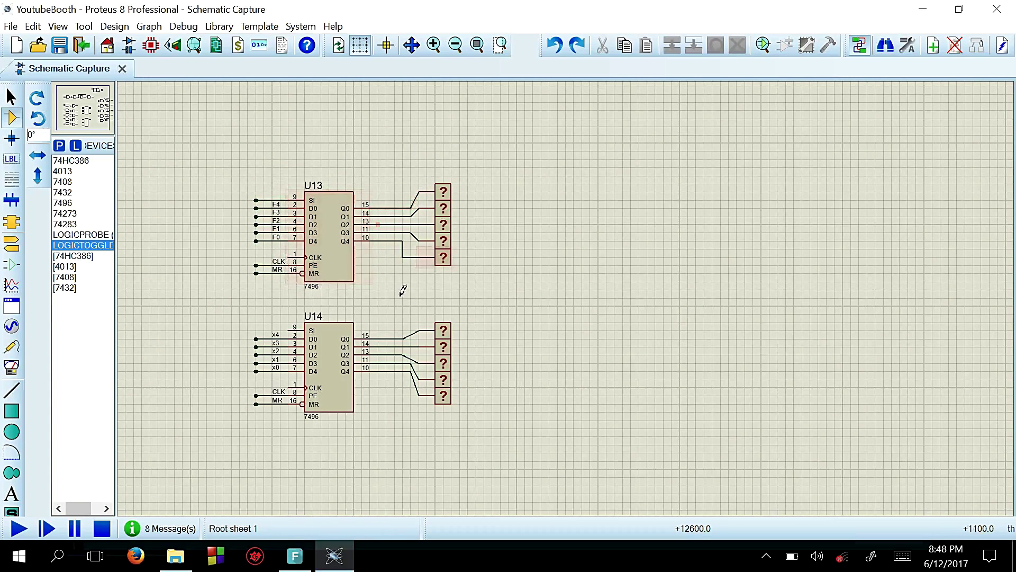
Run the simulation to check the register probes and locate the CLK toggle, and stop it.
{"action": "left_click", "coordinate": [32, 530]}
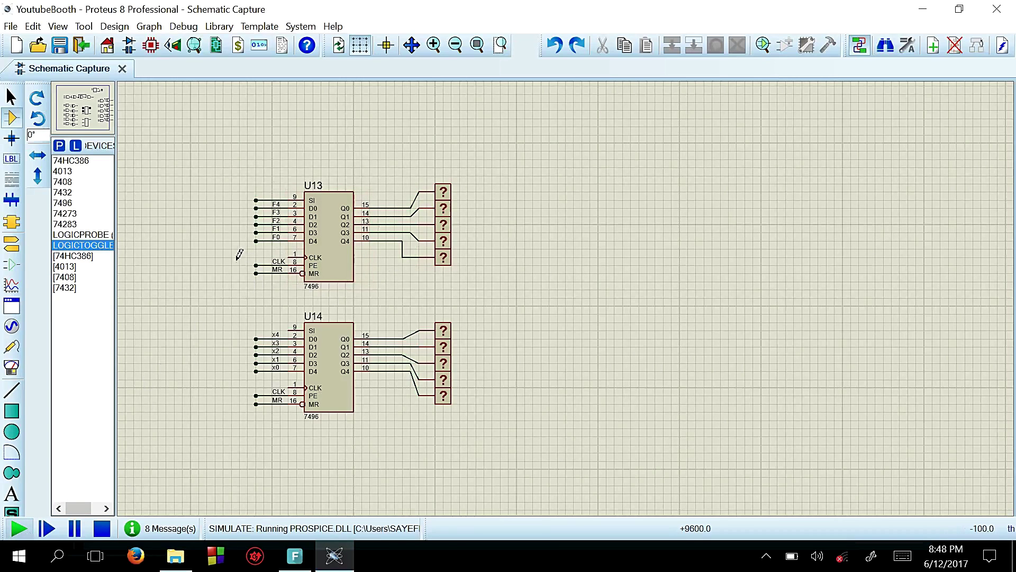
{"action": "key", "text": "F7"}
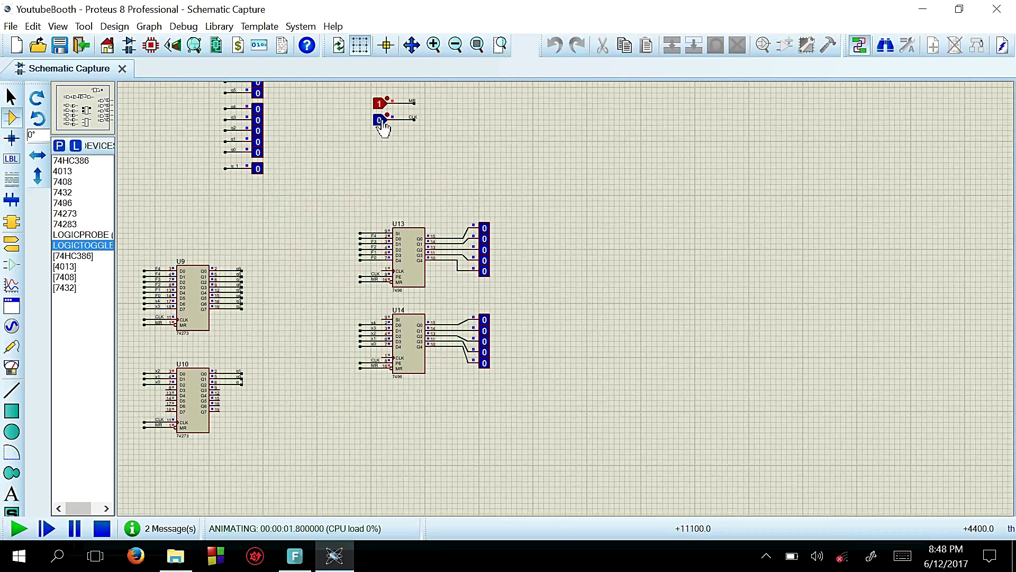
{"action": "left_click", "coordinate": [101, 528]}
Move the MR and CLK logic toggles and the q9 to q_1 probe column beside registers U13 and U14.
{"action": "left_click_drag", "start_coordinate": [340, 91], "coordinate": [483, 155]}
{"action": "left_click", "coordinate": [290, 91]}
{"action": "left_click_drag", "start_coordinate": [302, 86], "coordinate": [517, 217]}
{"action": "left_click_drag", "start_coordinate": [408, 157], "coordinate": [669, 323]}
{"action": "scroll", "coordinate": [566, 264], "scroll_direction": "down", "scroll_amount": 1}
{"action": "scroll", "coordinate": [577, 318], "scroll_direction": "down", "scroll_amount": 1}
{"action": "left_click_drag", "start_coordinate": [401, 174], "coordinate": [569, 279]}
{"action": "scroll", "coordinate": [574, 296], "scroll_direction": "up", "scroll_amount": 1}
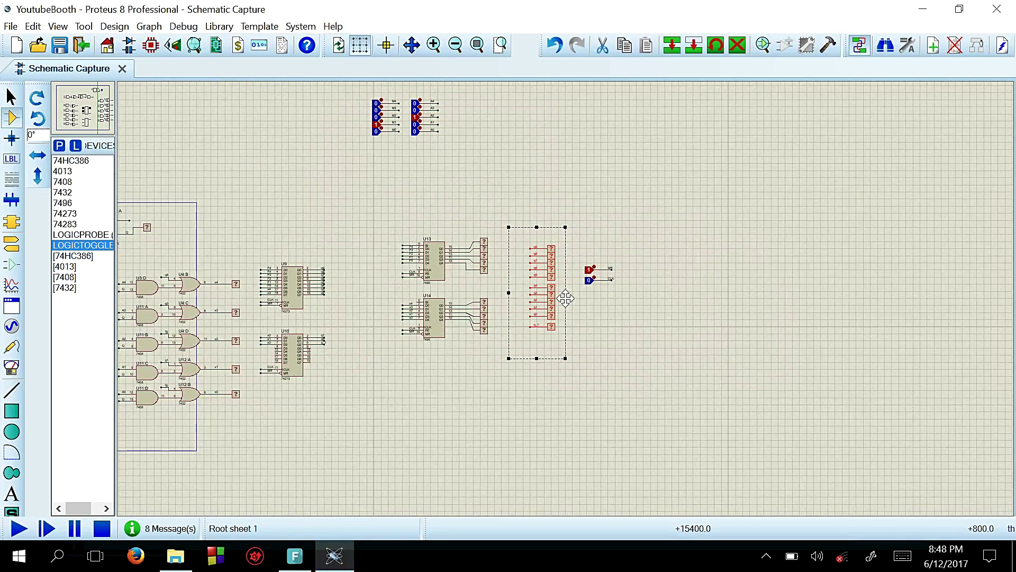
{"action": "scroll", "coordinate": [566, 296], "scroll_direction": "up", "scroll_amount": 2}
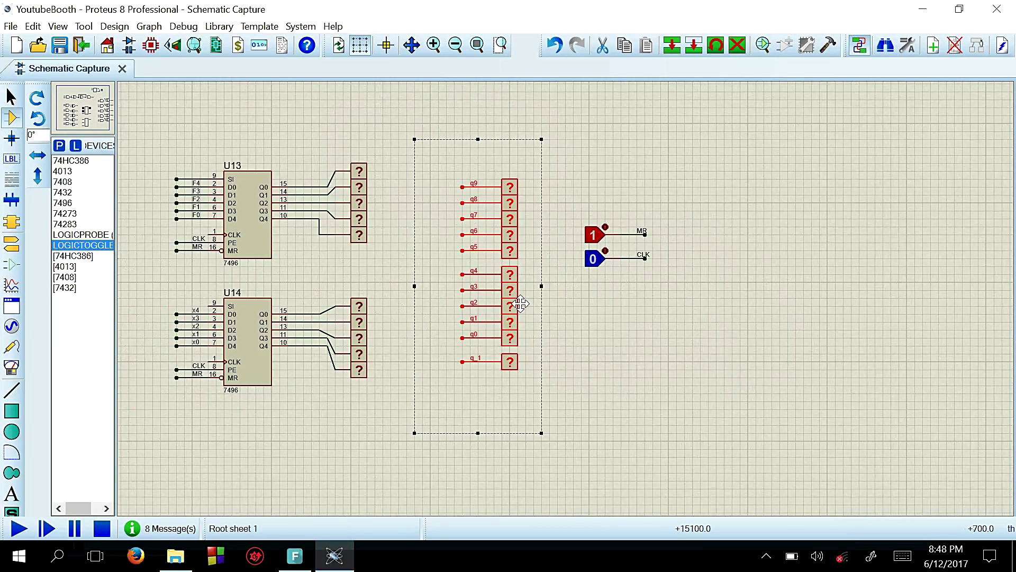
{"action": "left_click", "coordinate": [388, 381]}
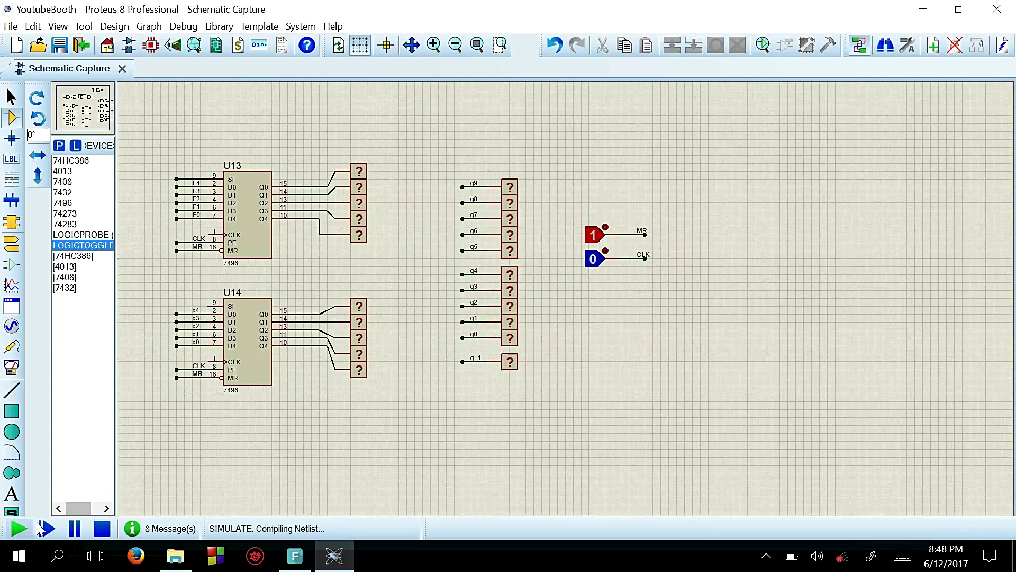
Run the simulation, pulse the CLK input once, and compare the U13 and U14 outputs with the q9 to q_1 probes.
{"action": "left_click", "coordinate": [19, 528]}
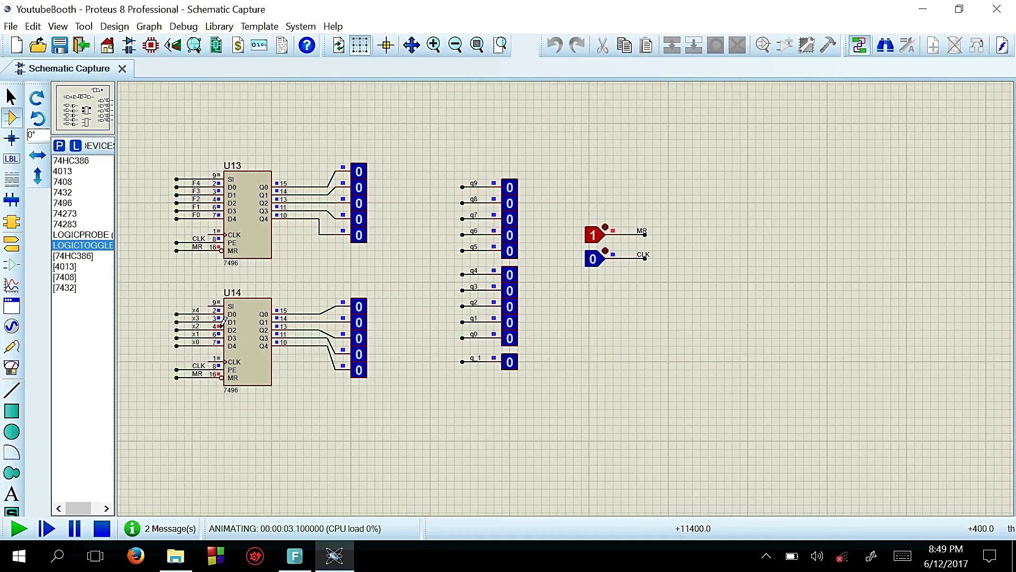
{"action": "scroll", "coordinate": [225, 347], "scroll_direction": "down", "scroll_amount": 3}
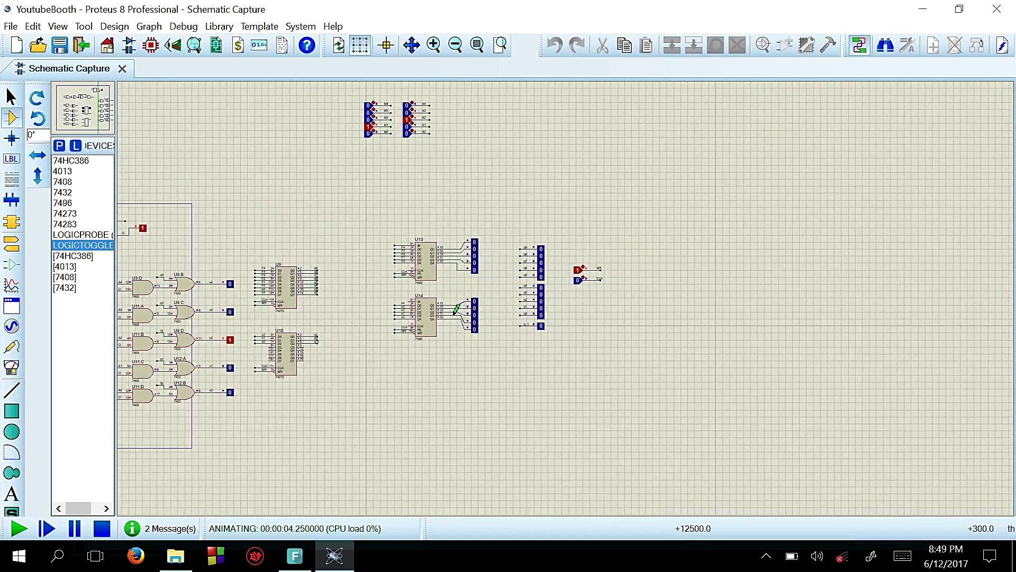
{"action": "scroll", "coordinate": [570, 297], "scroll_direction": "up", "scroll_amount": 2}
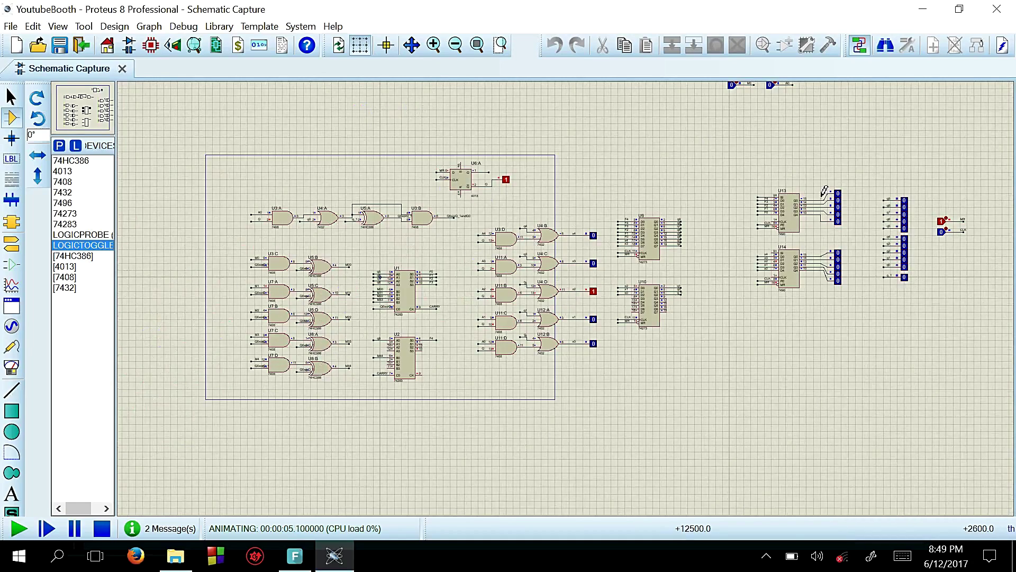
{"action": "scroll", "coordinate": [856, 223], "scroll_direction": "down", "scroll_amount": 2}
{"action": "scroll", "coordinate": [569, 292], "scroll_direction": "up", "scroll_amount": 2}
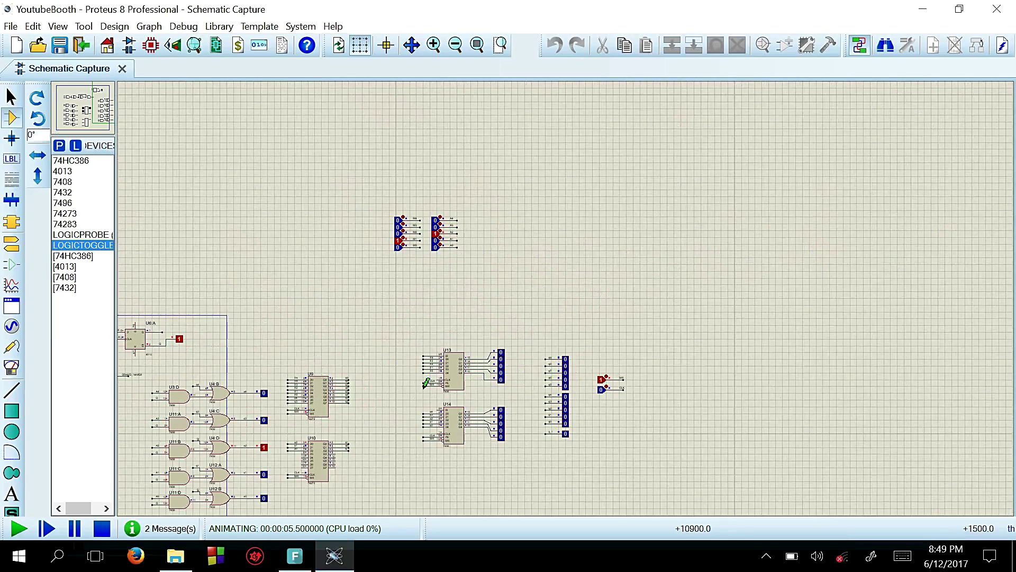
{"action": "scroll", "coordinate": [581, 376], "scroll_direction": "up", "scroll_amount": 1}
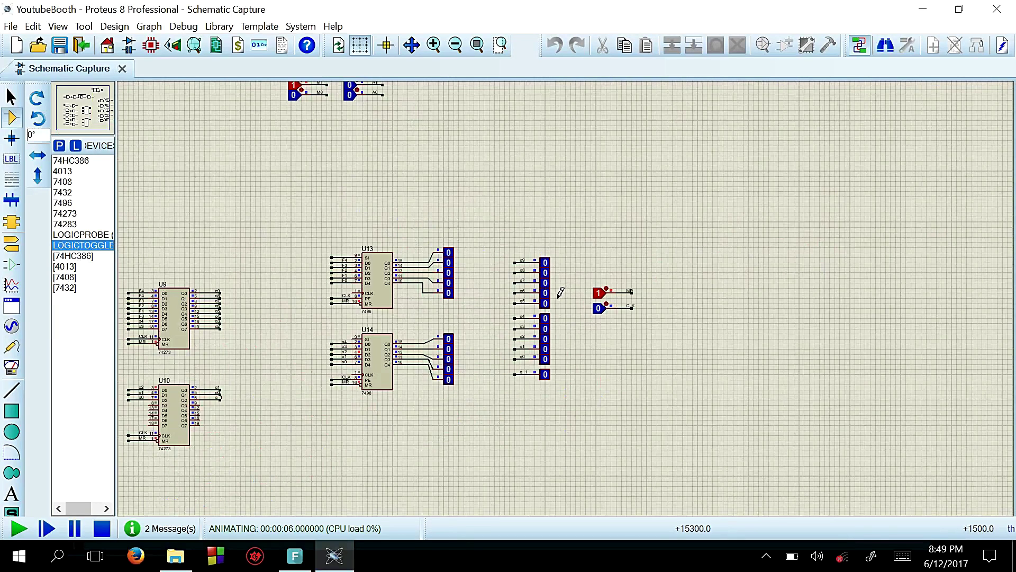
{"action": "left_click", "coordinate": [601, 311]}
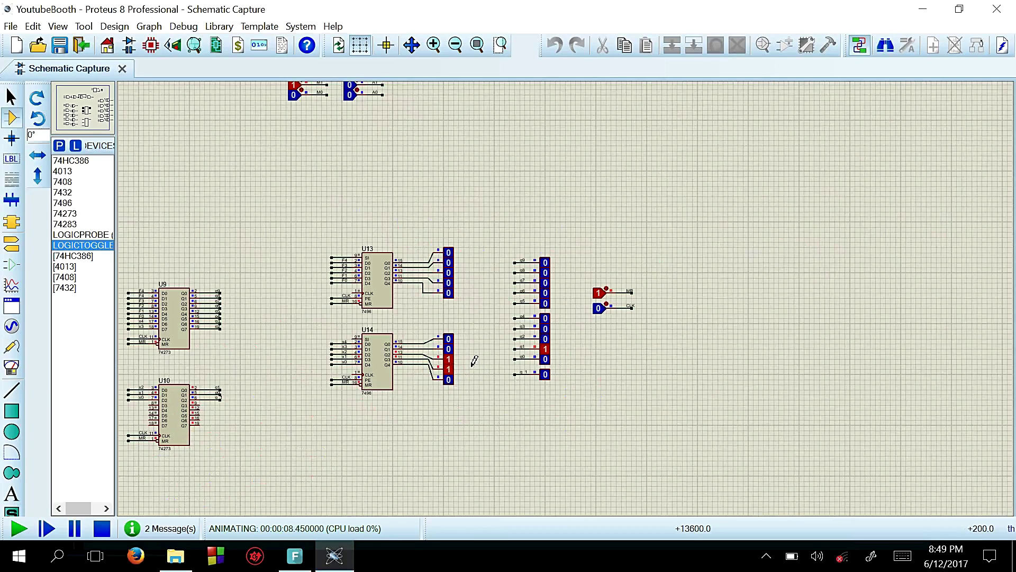
{"action": "scroll", "coordinate": [484, 365], "scroll_direction": "up", "scroll_amount": 1}
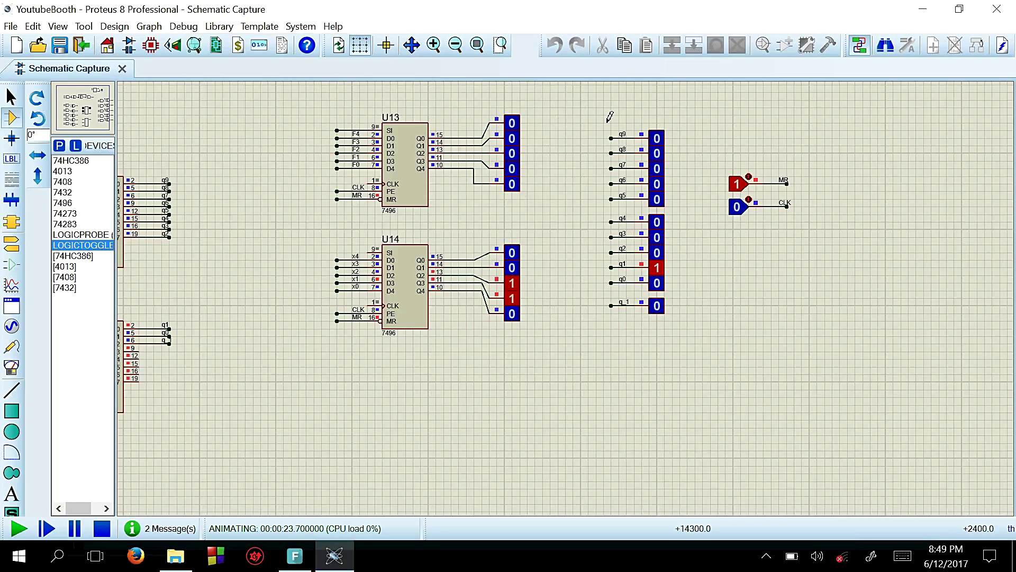
{"action": "scroll", "coordinate": [238, 159], "scroll_direction": "down", "scroll_amount": 2}
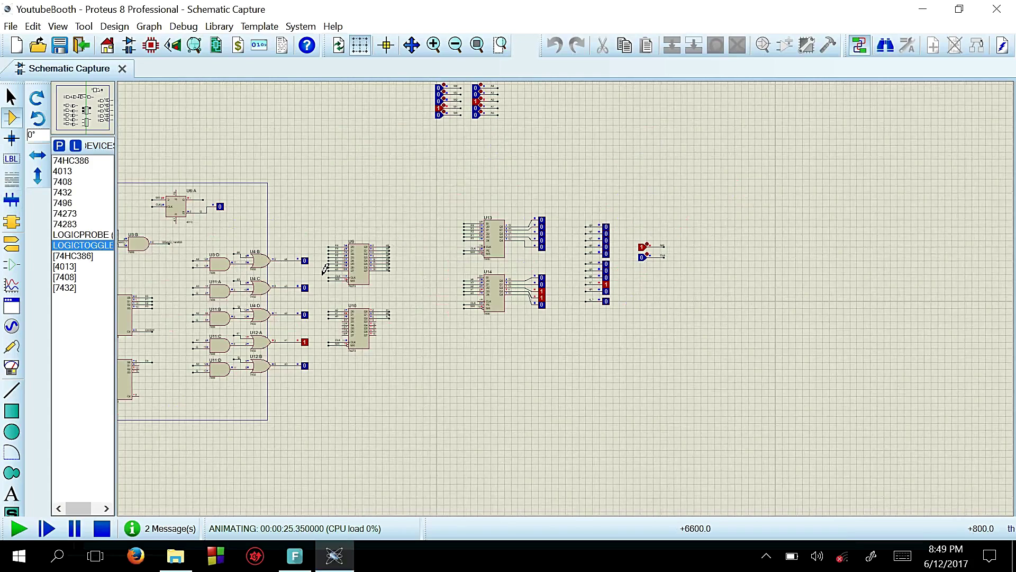